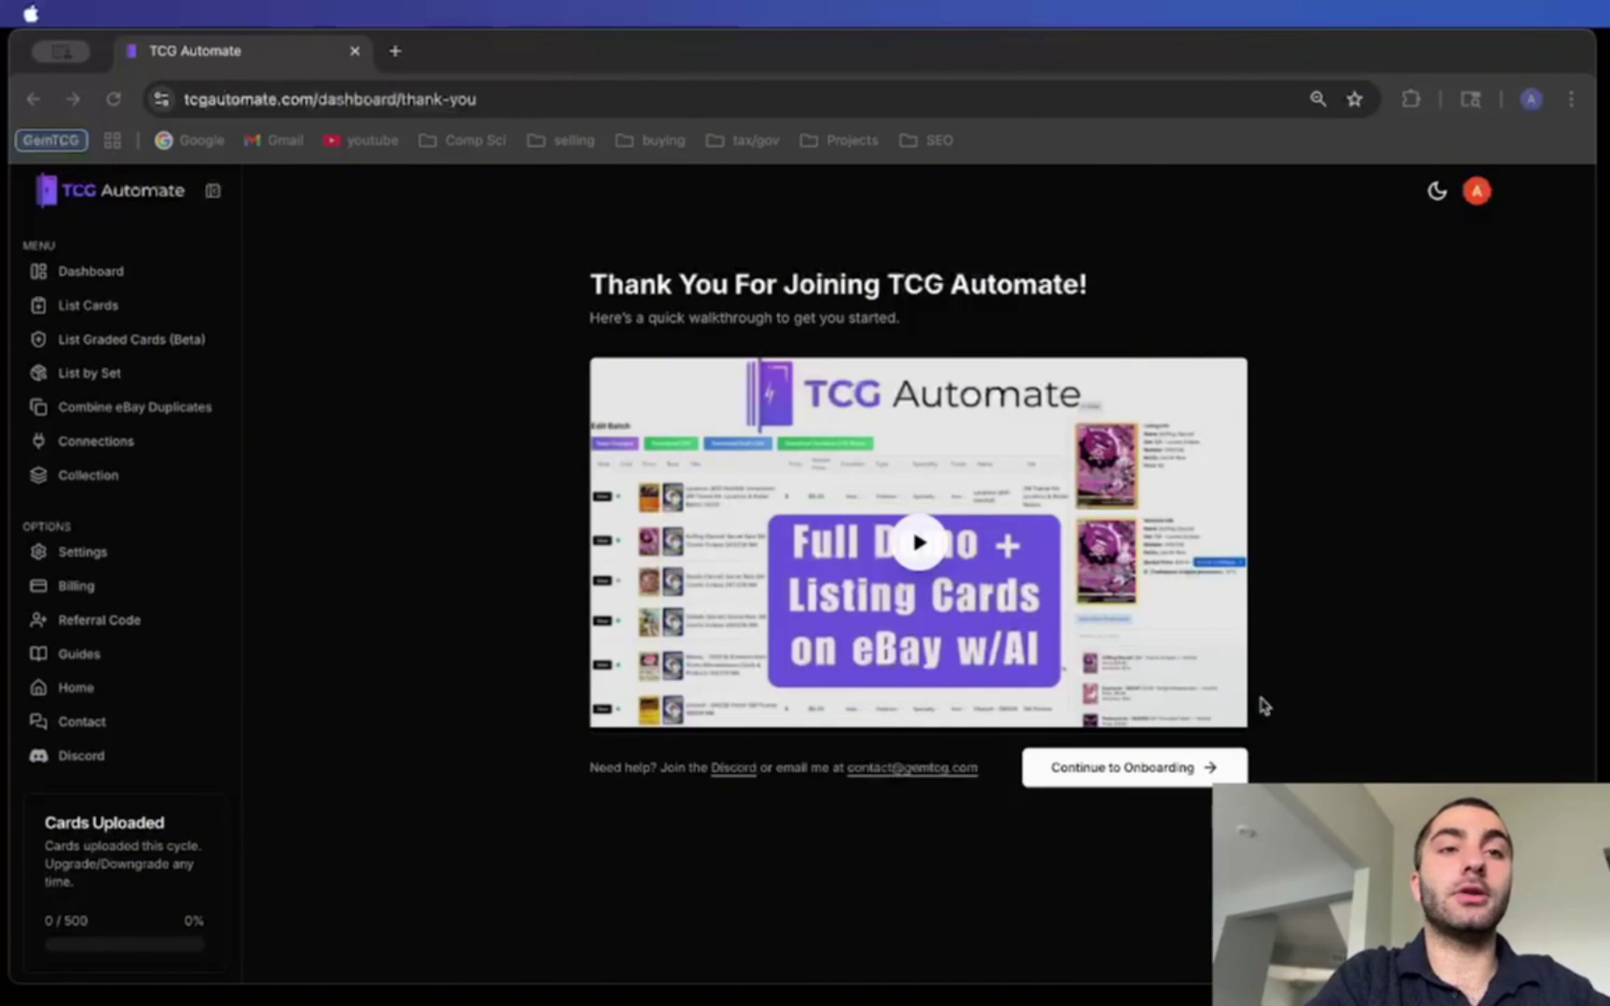
# Step: Start the onboarding and save the seller's location by entering the city, state and postal code
pyautogui.click(1503, 745)
pyautogui.click(1034, 766)
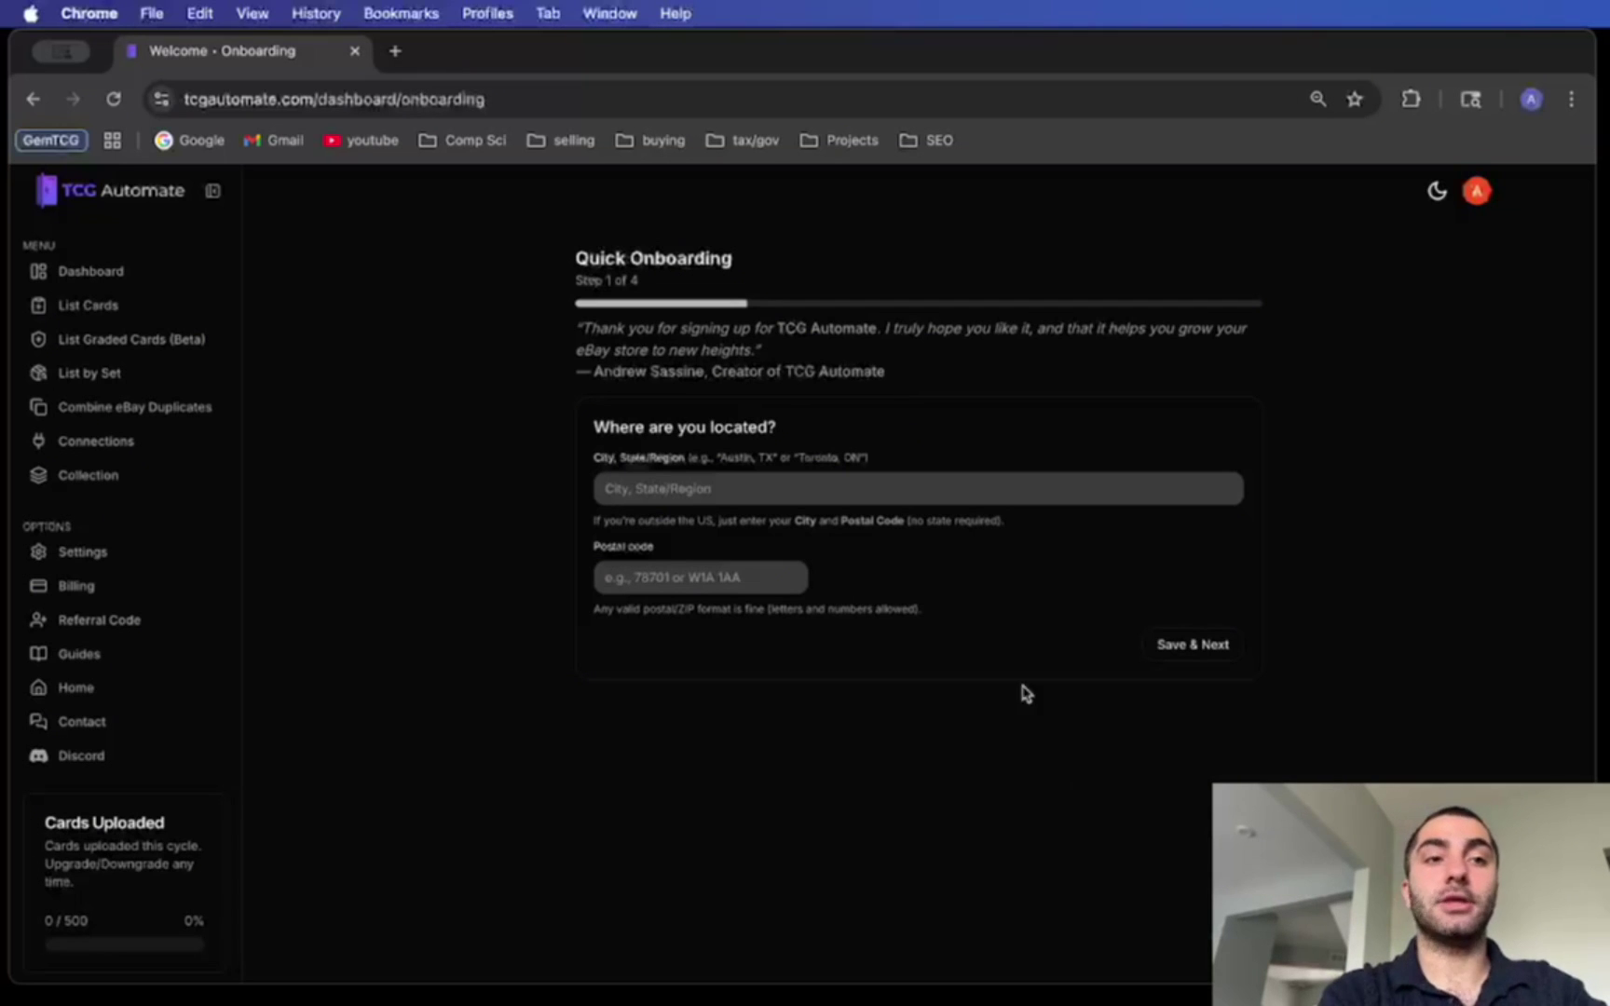
pyautogui.click(965, 498)
pyautogui.write('Texas,')
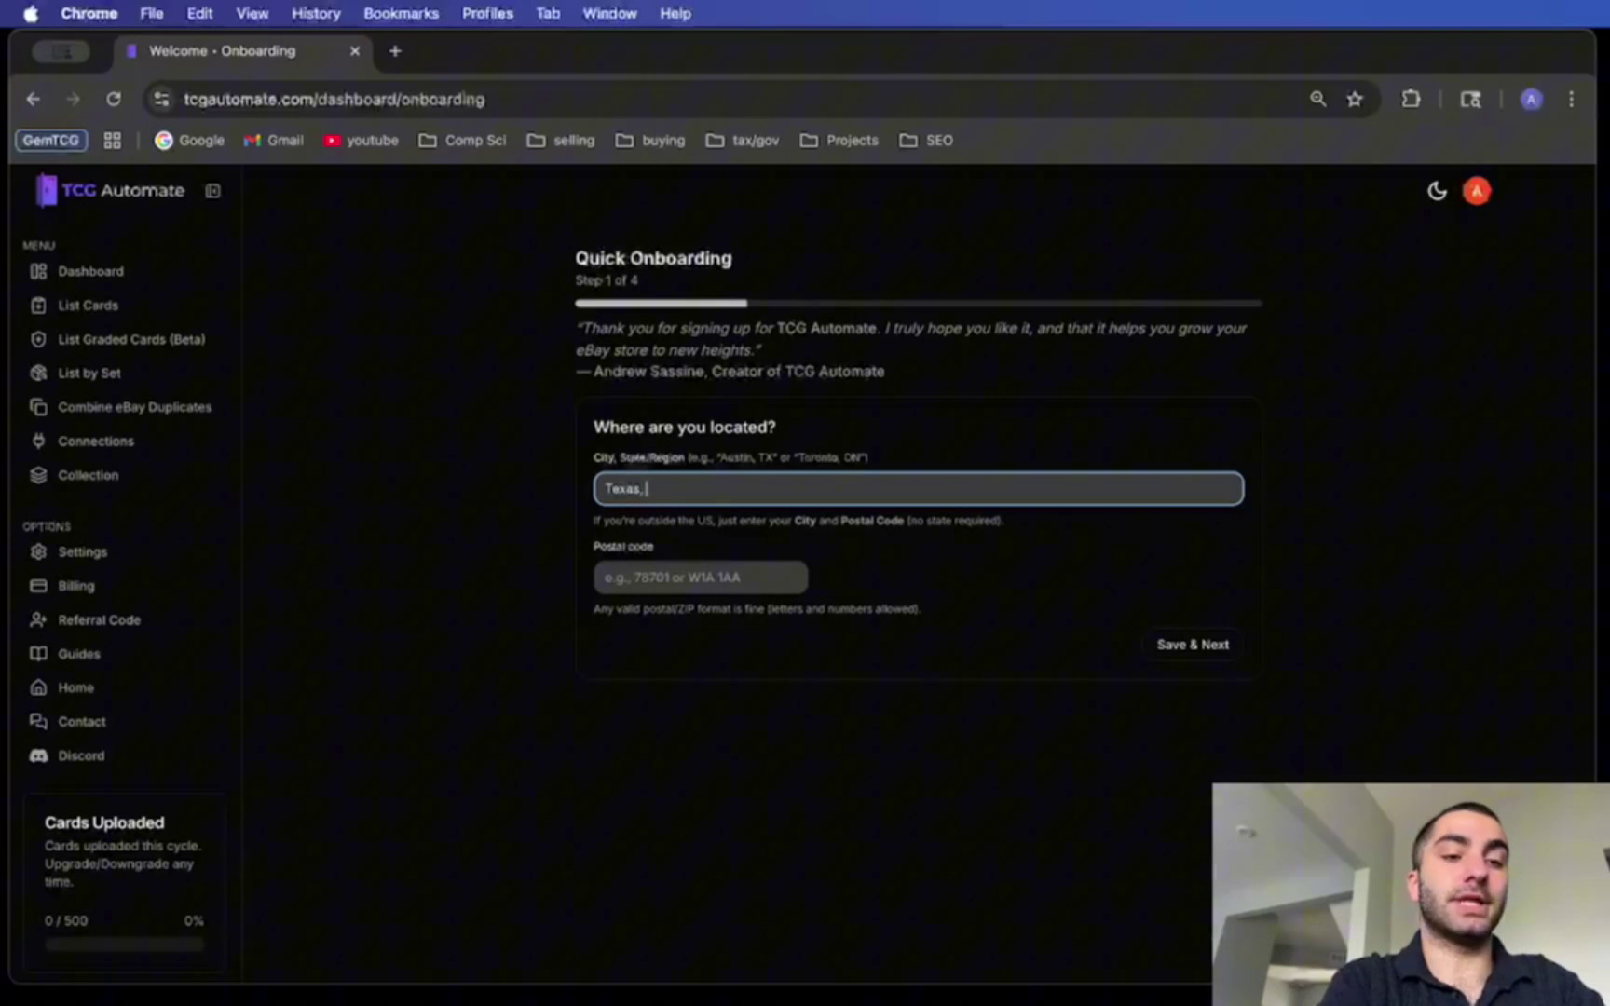
pyautogui.press('super+a')
pyautogui.write('Dallas, TX')
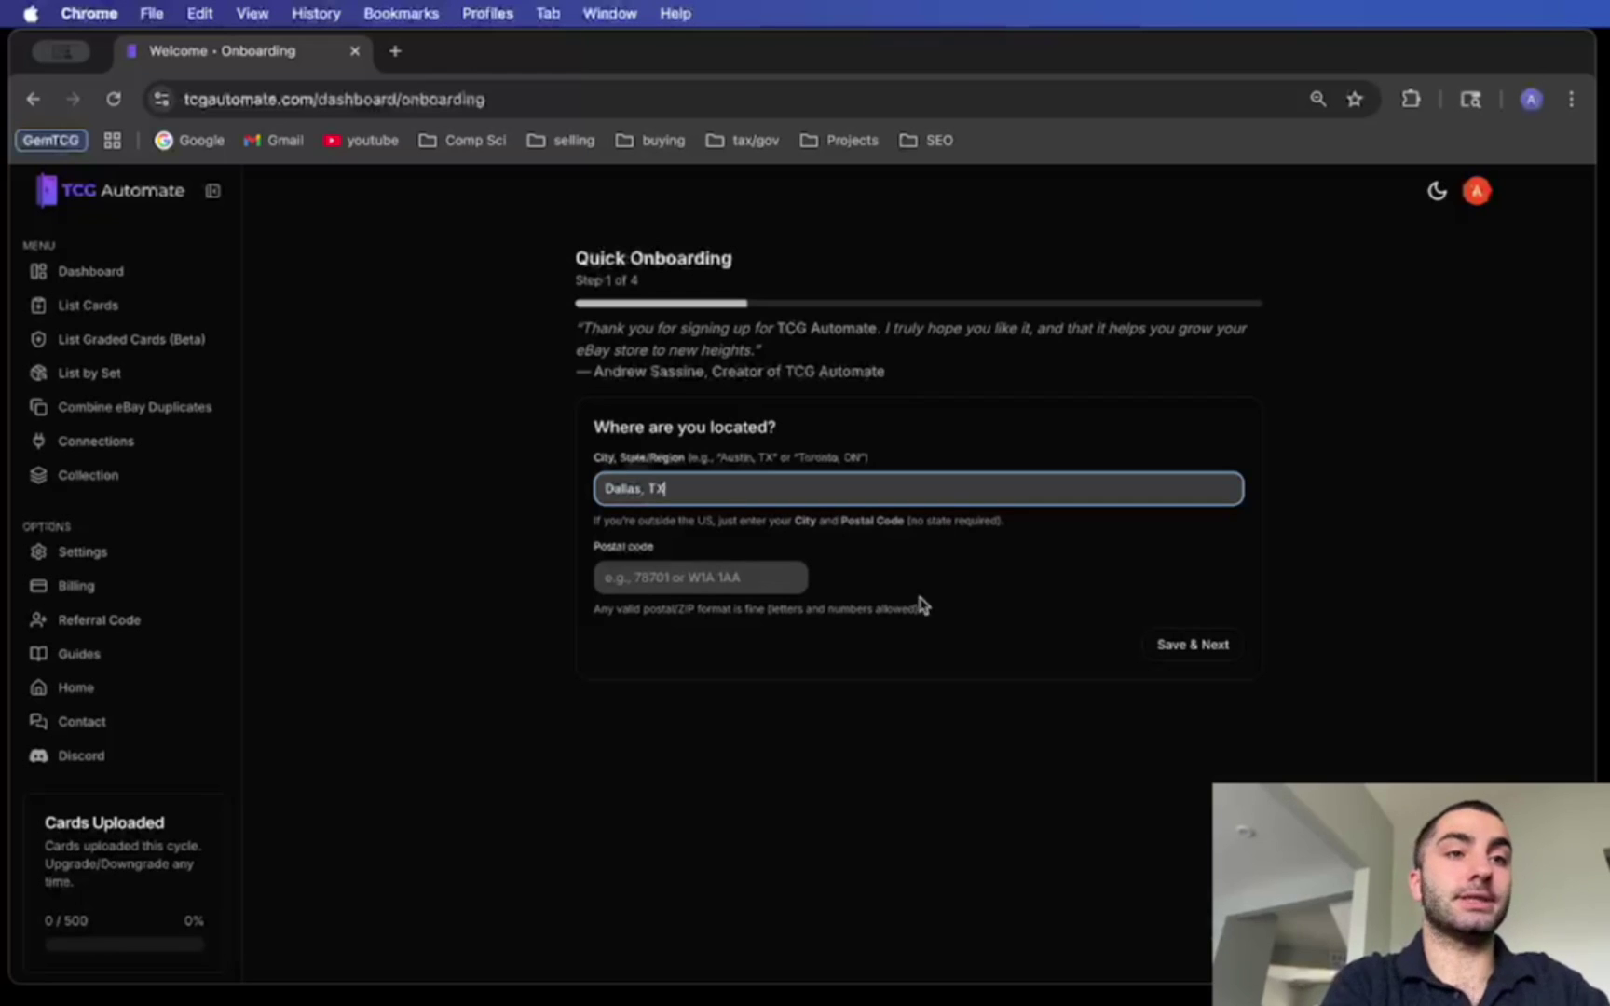
pyautogui.click(758, 570)
pyautogui.write('38495')
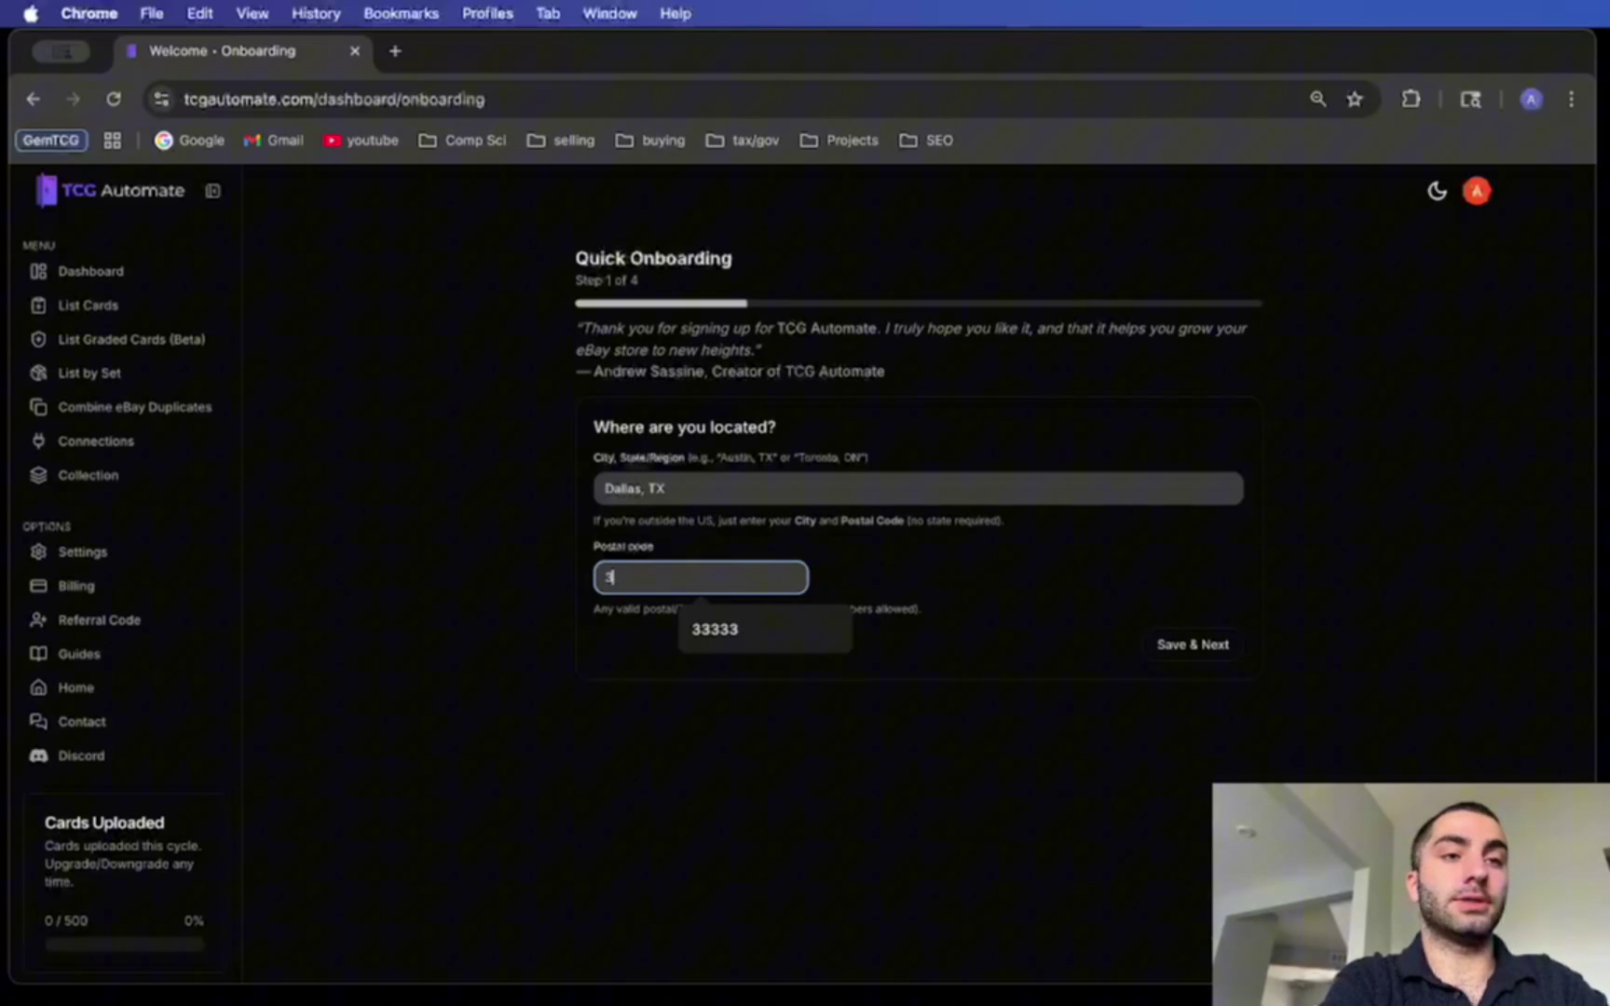
pyautogui.click(1032, 646)
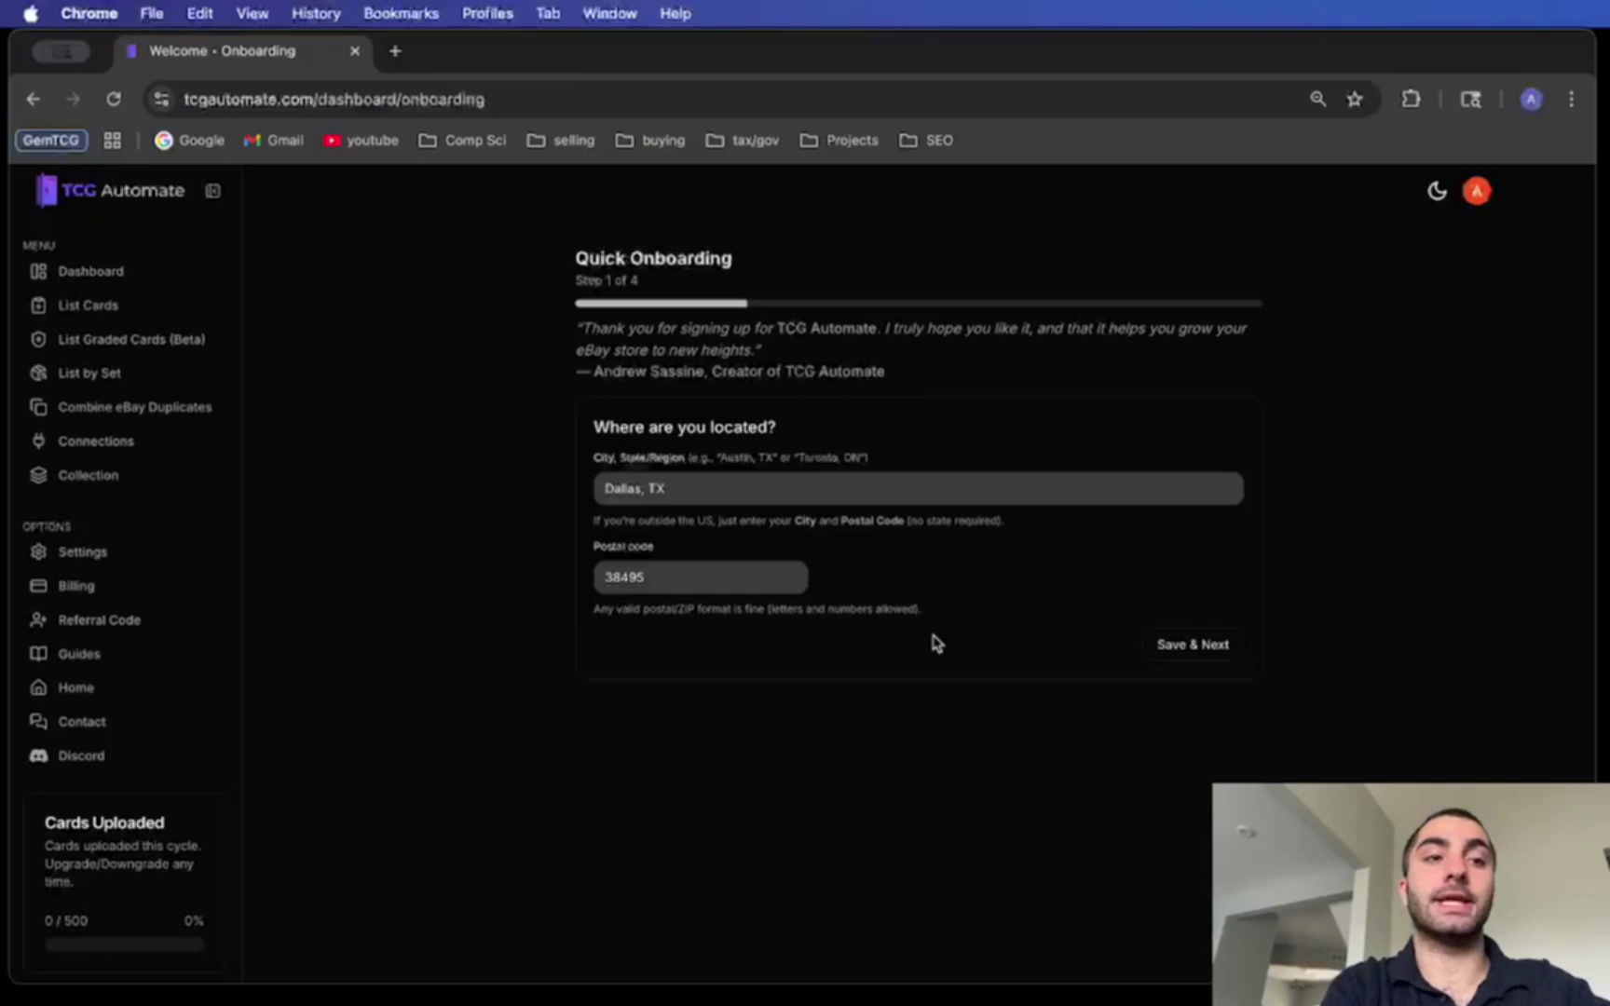
pyautogui.click(1209, 650)
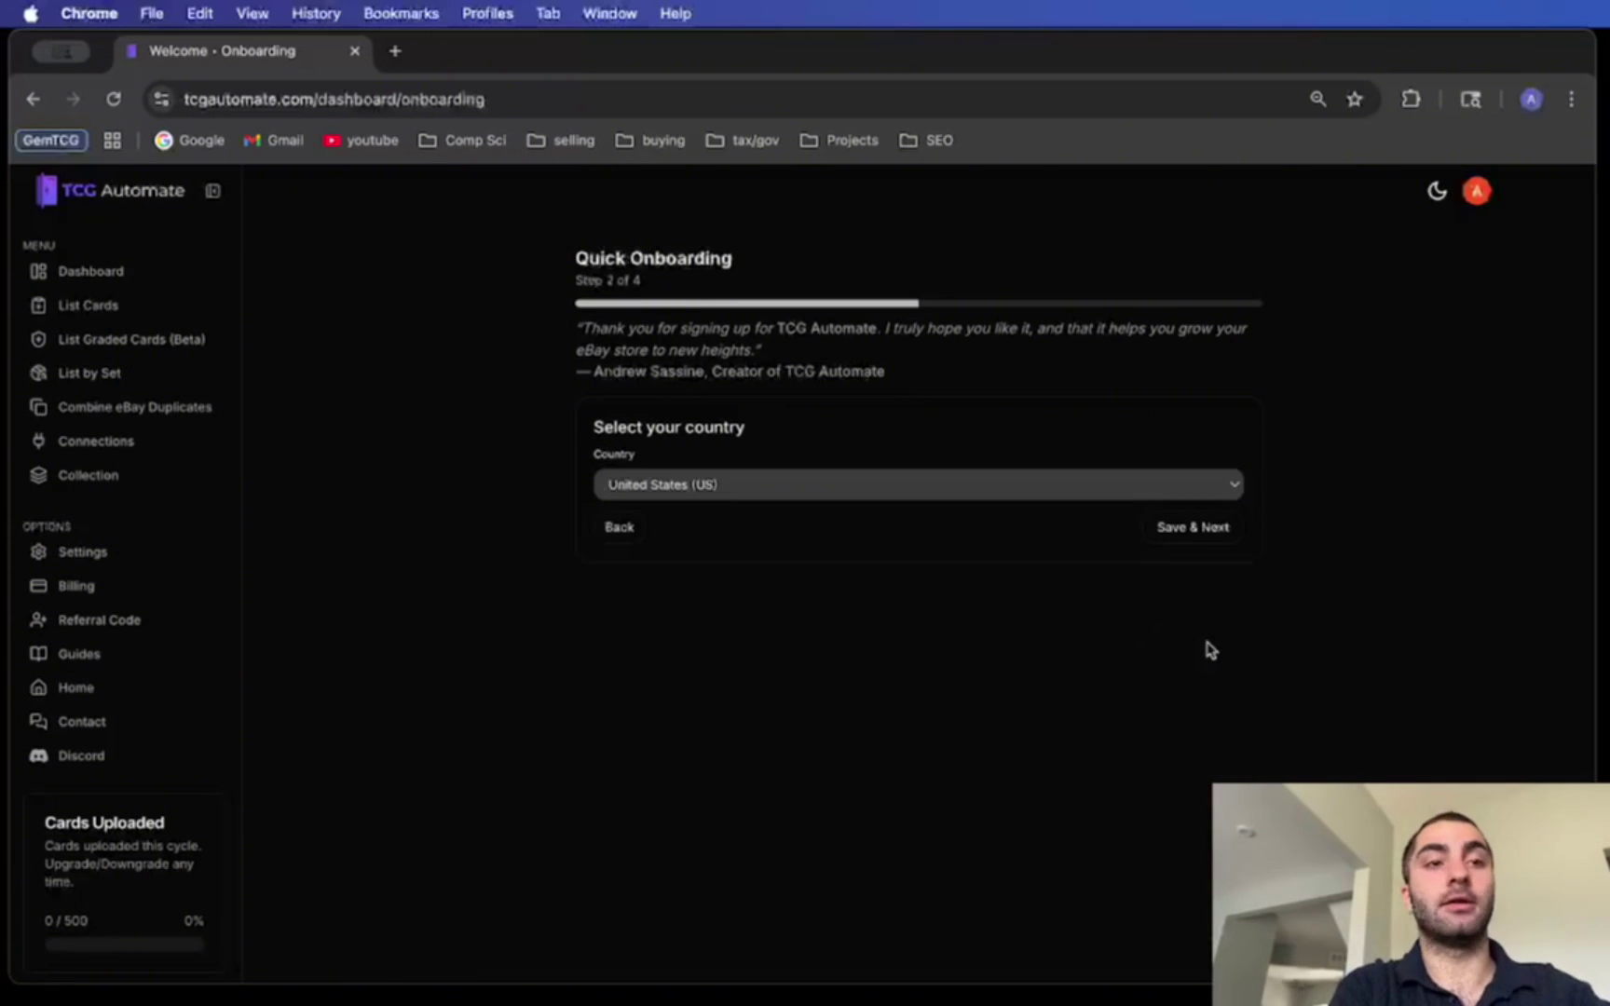
# Step: Choose United States (US) as the country and save it
pyautogui.click(1108, 494)
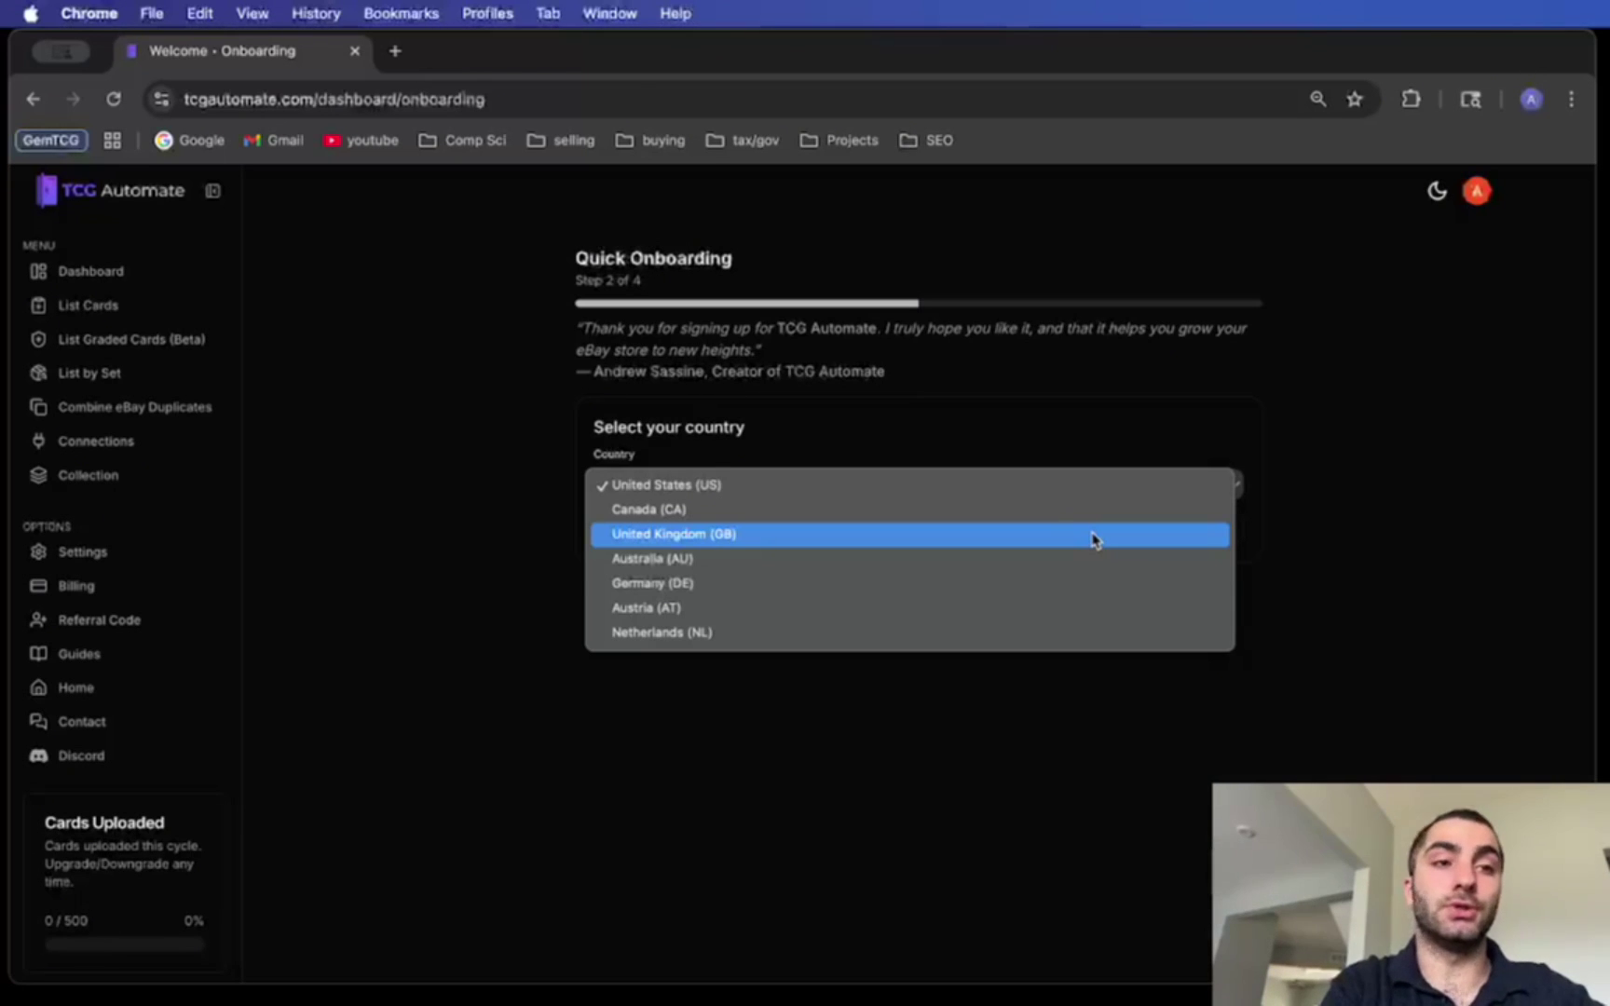
pyautogui.click(1100, 496)
pyautogui.click(1177, 536)
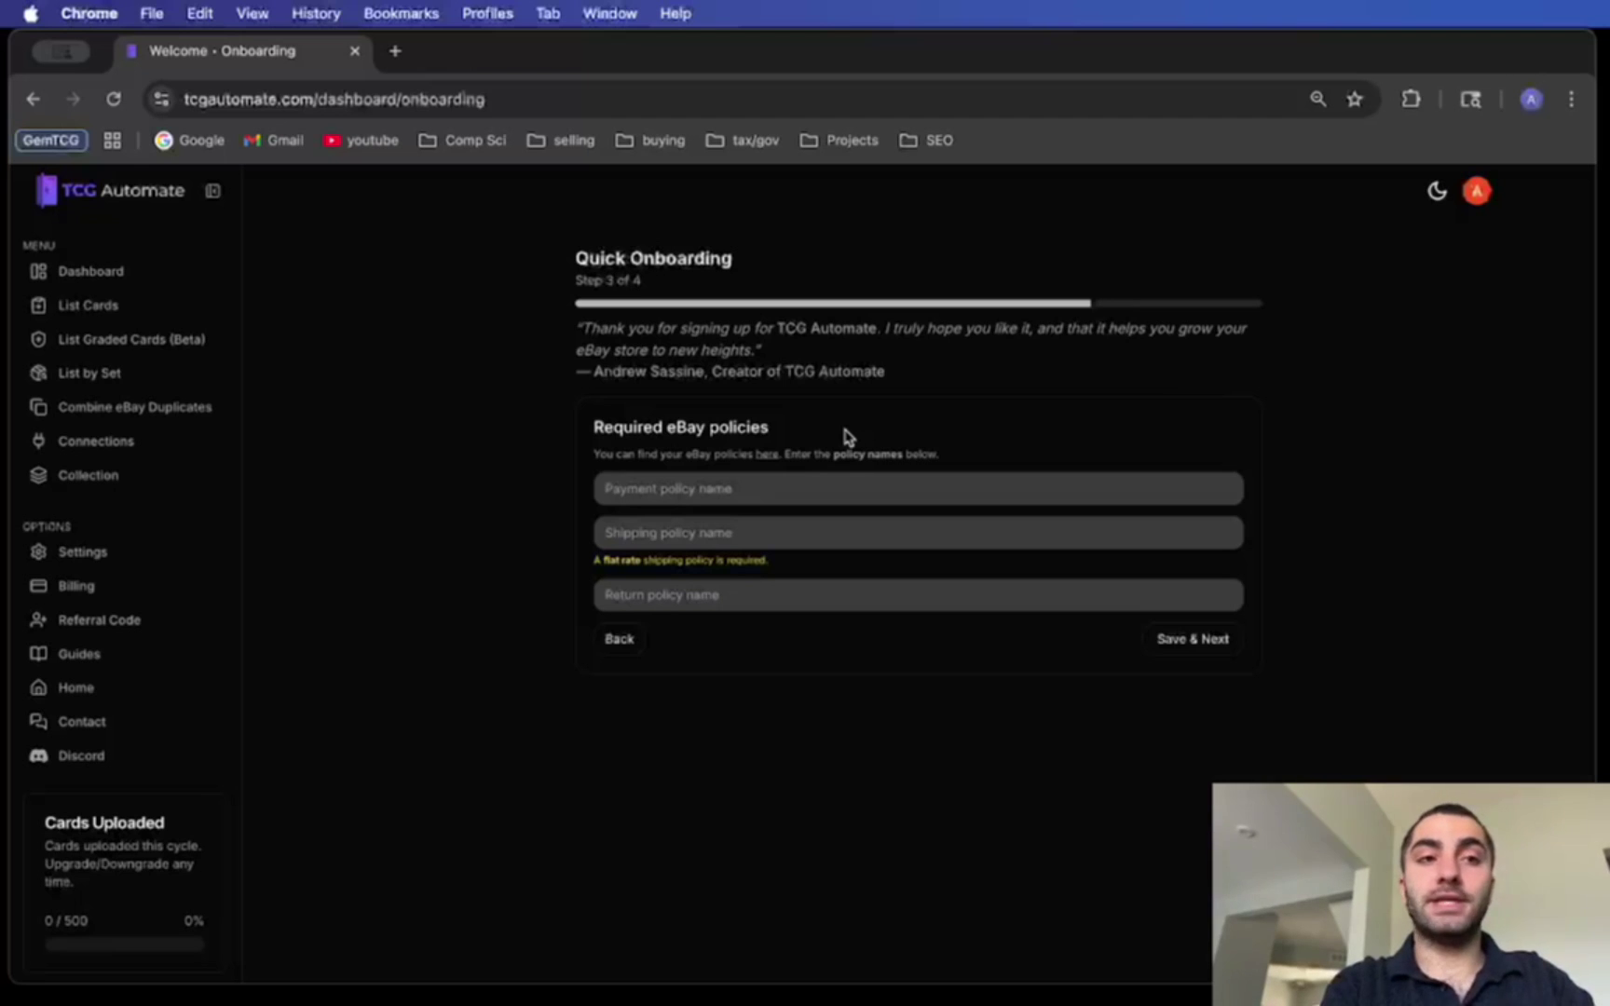
# Step: Open eBay's business policies page and look up the names of the payment, shipping and return policies
pyautogui.click(767, 460)
pyautogui.click(1467, 293)
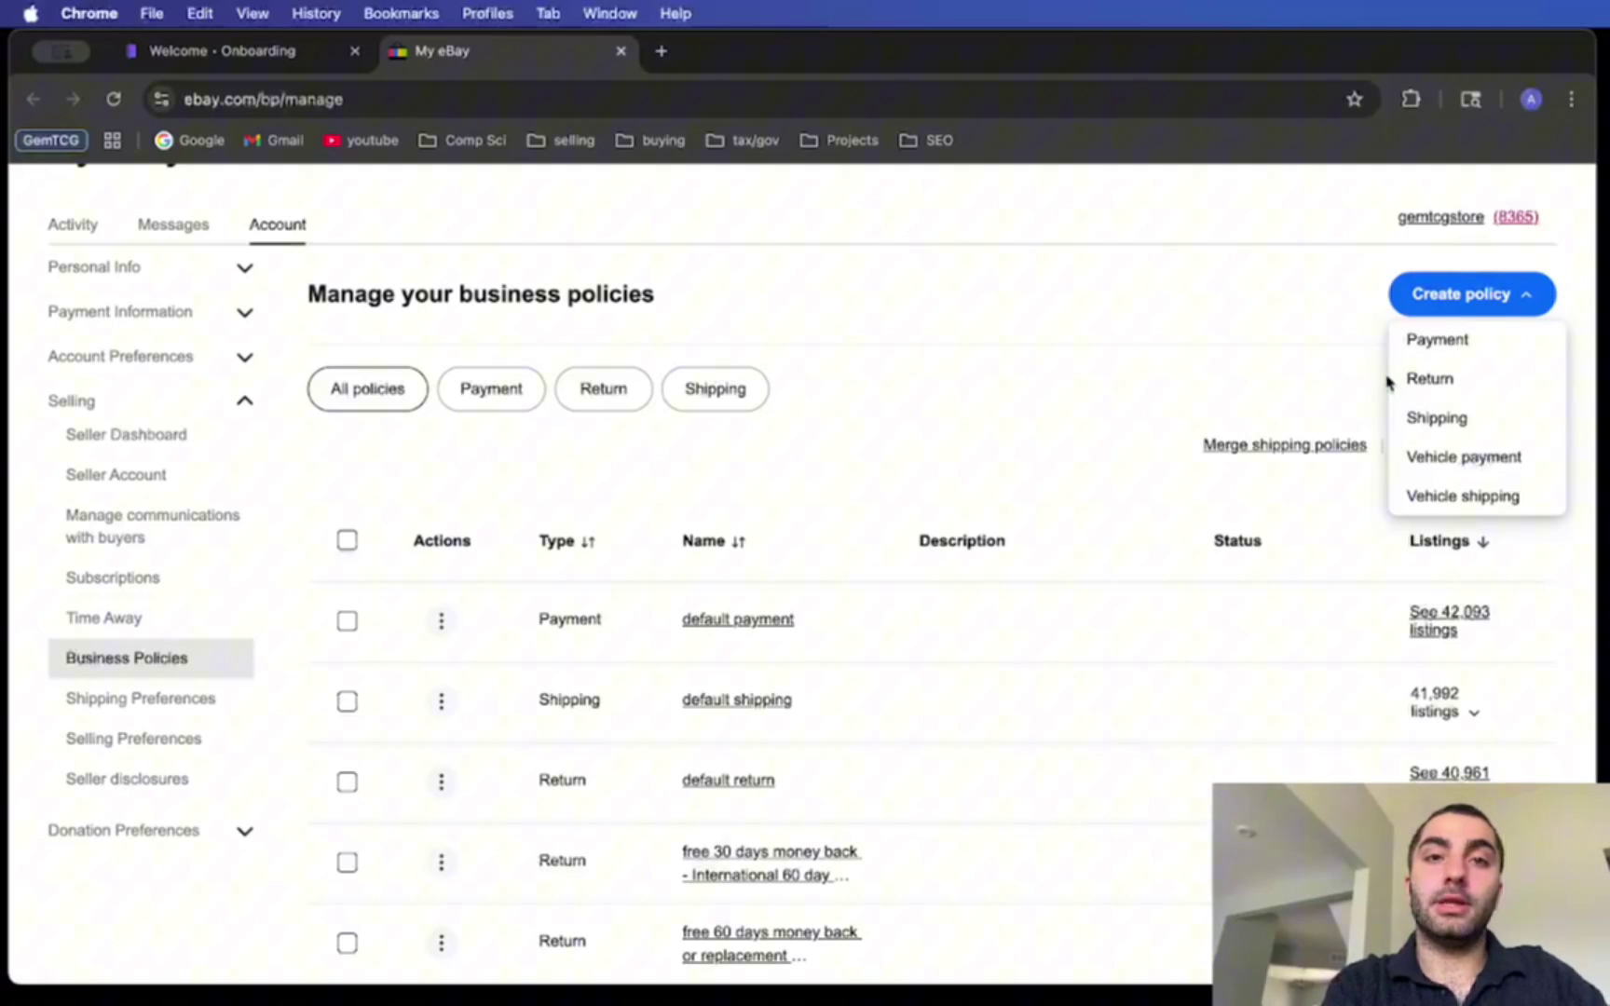
pyautogui.scroll(-4, 1236, 507)
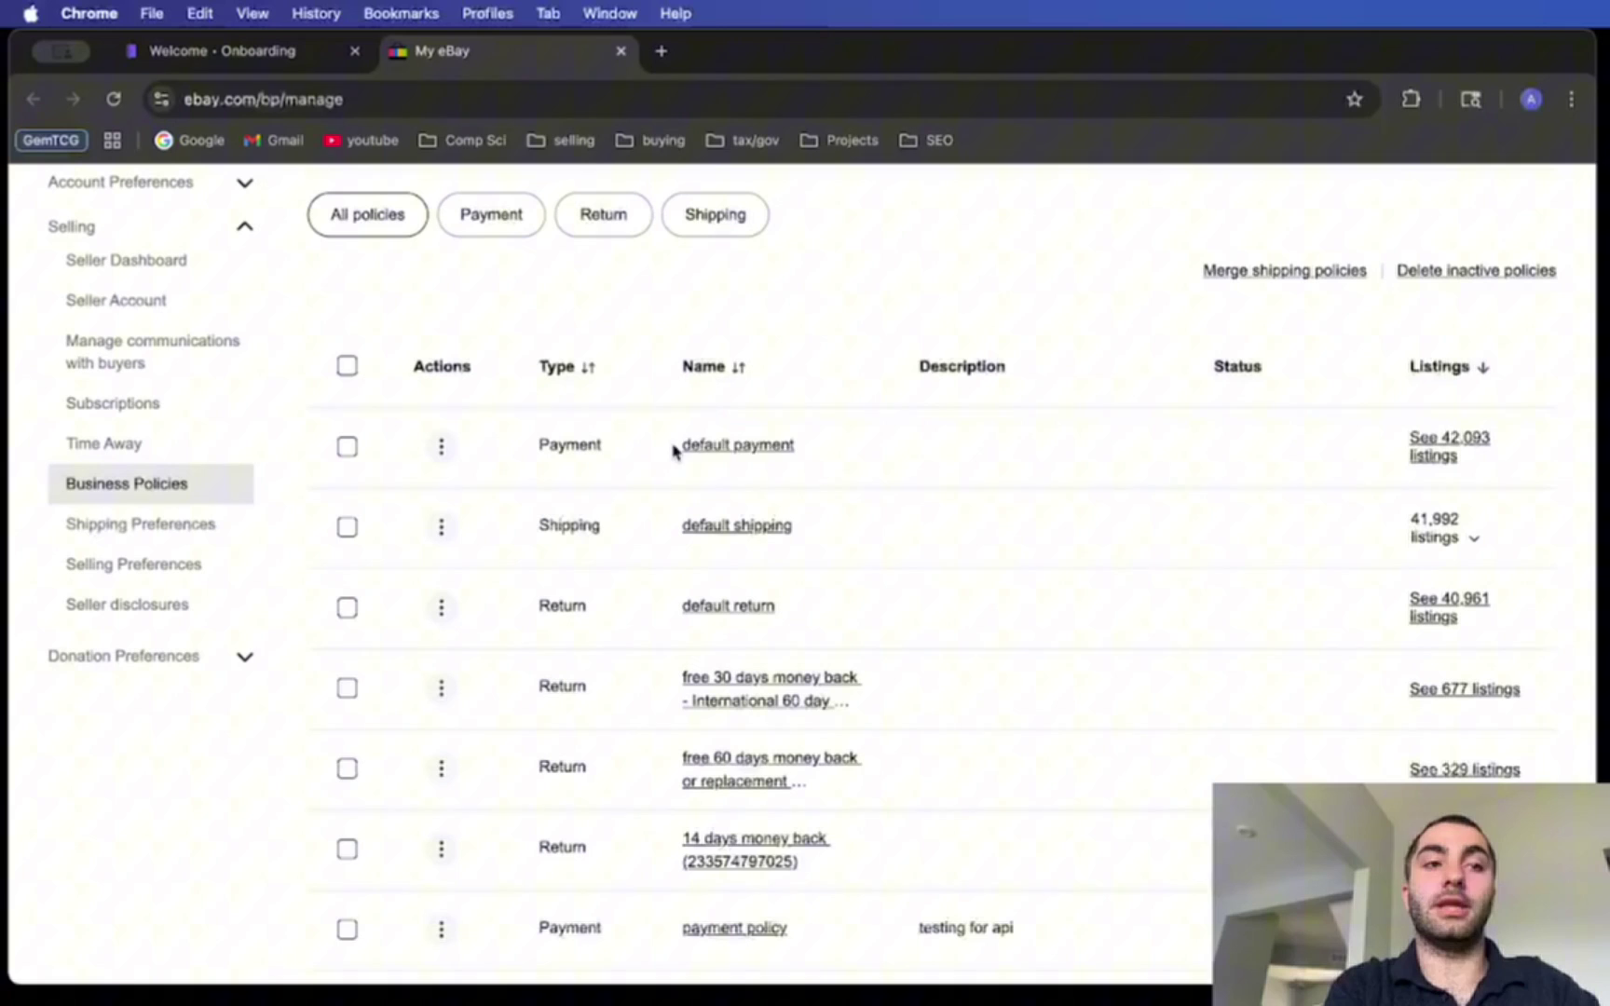
pyautogui.moveTo(674, 452); pyautogui.dragTo(827, 457)
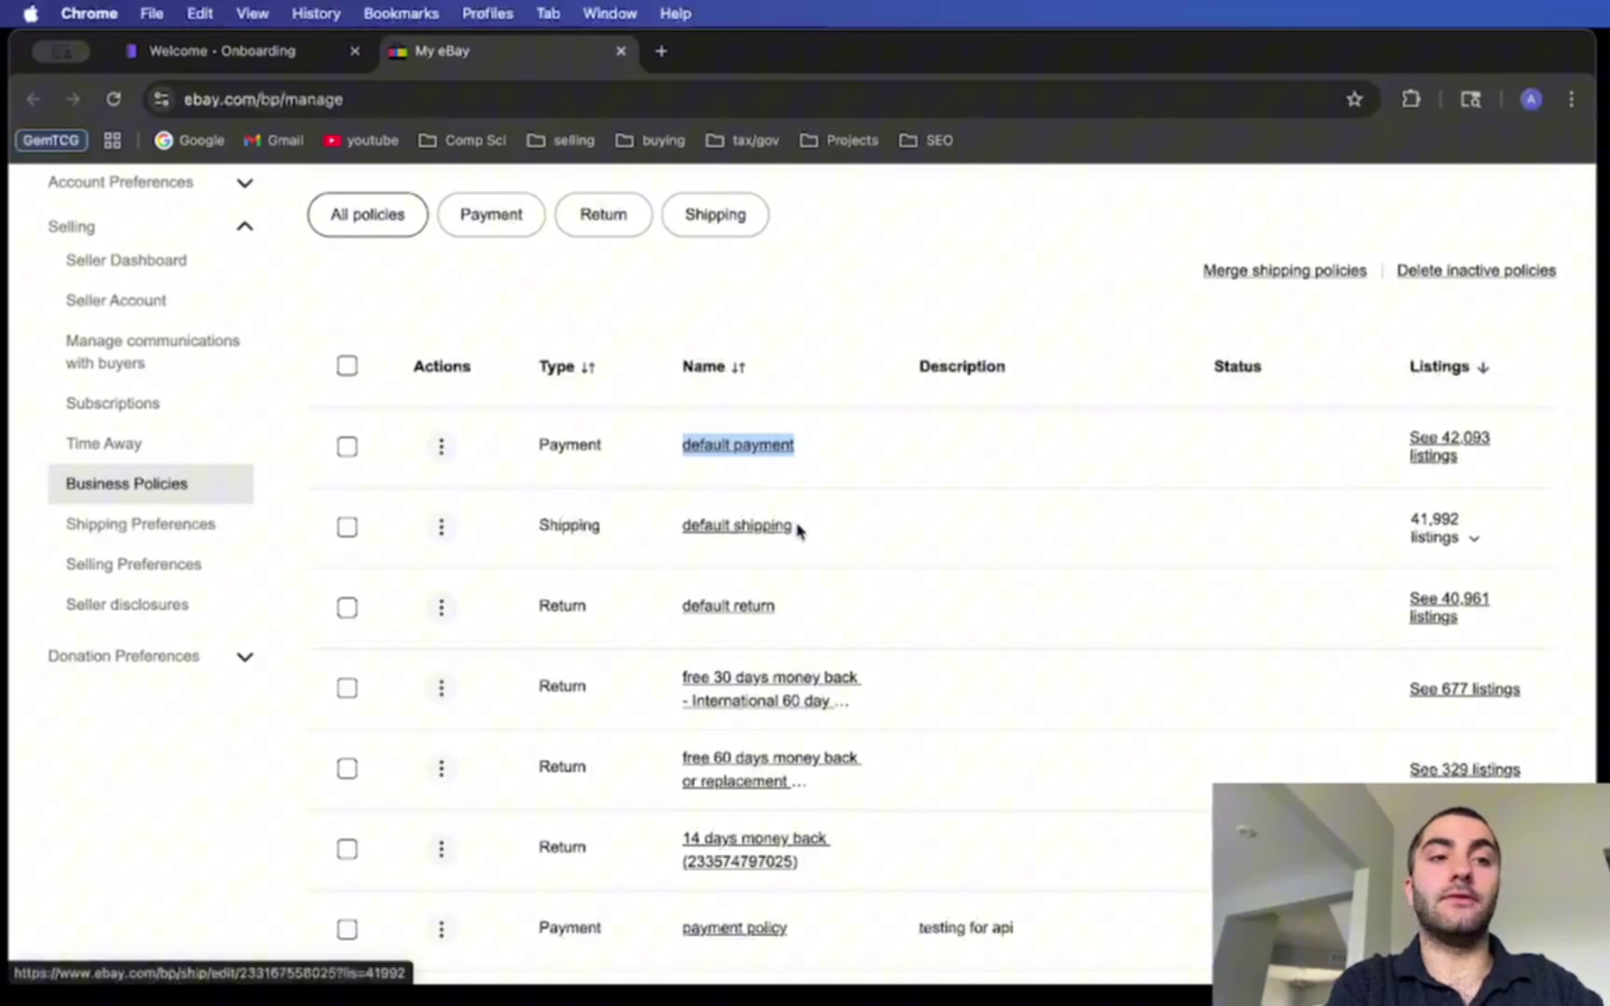
# Step: Return to the onboarding form and enter "default payment" as the payment policy and "default shipping" as the shipping policy
pyautogui.click(277, 51)
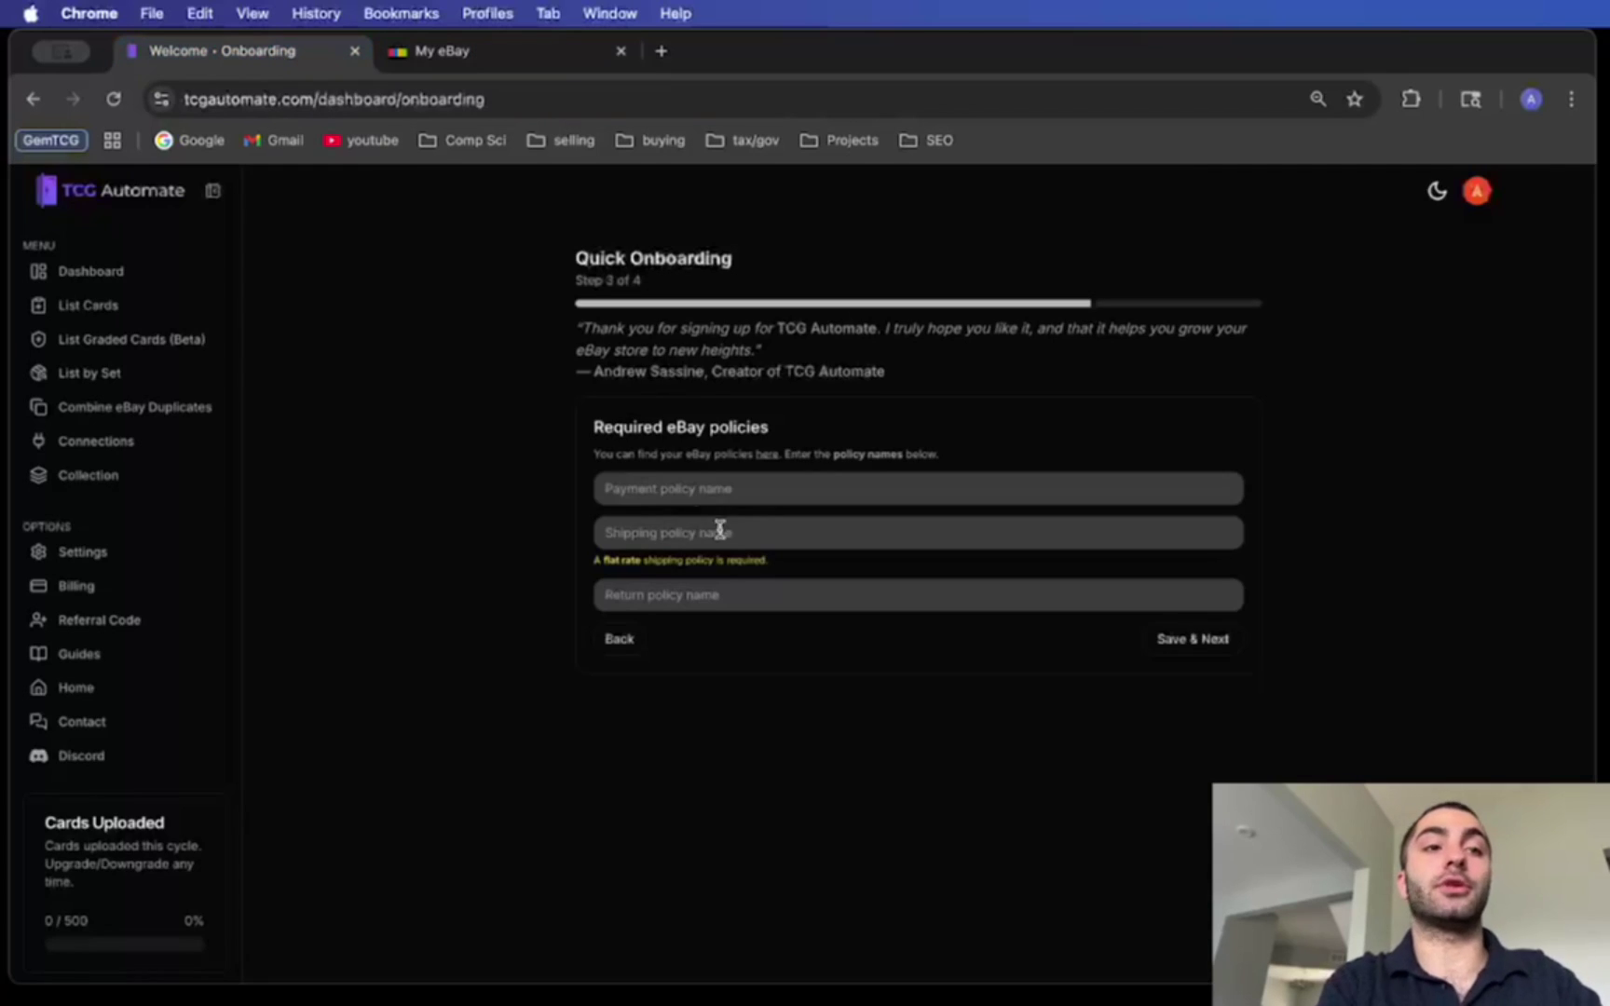
pyautogui.click(718, 486)
pyautogui.write('default')
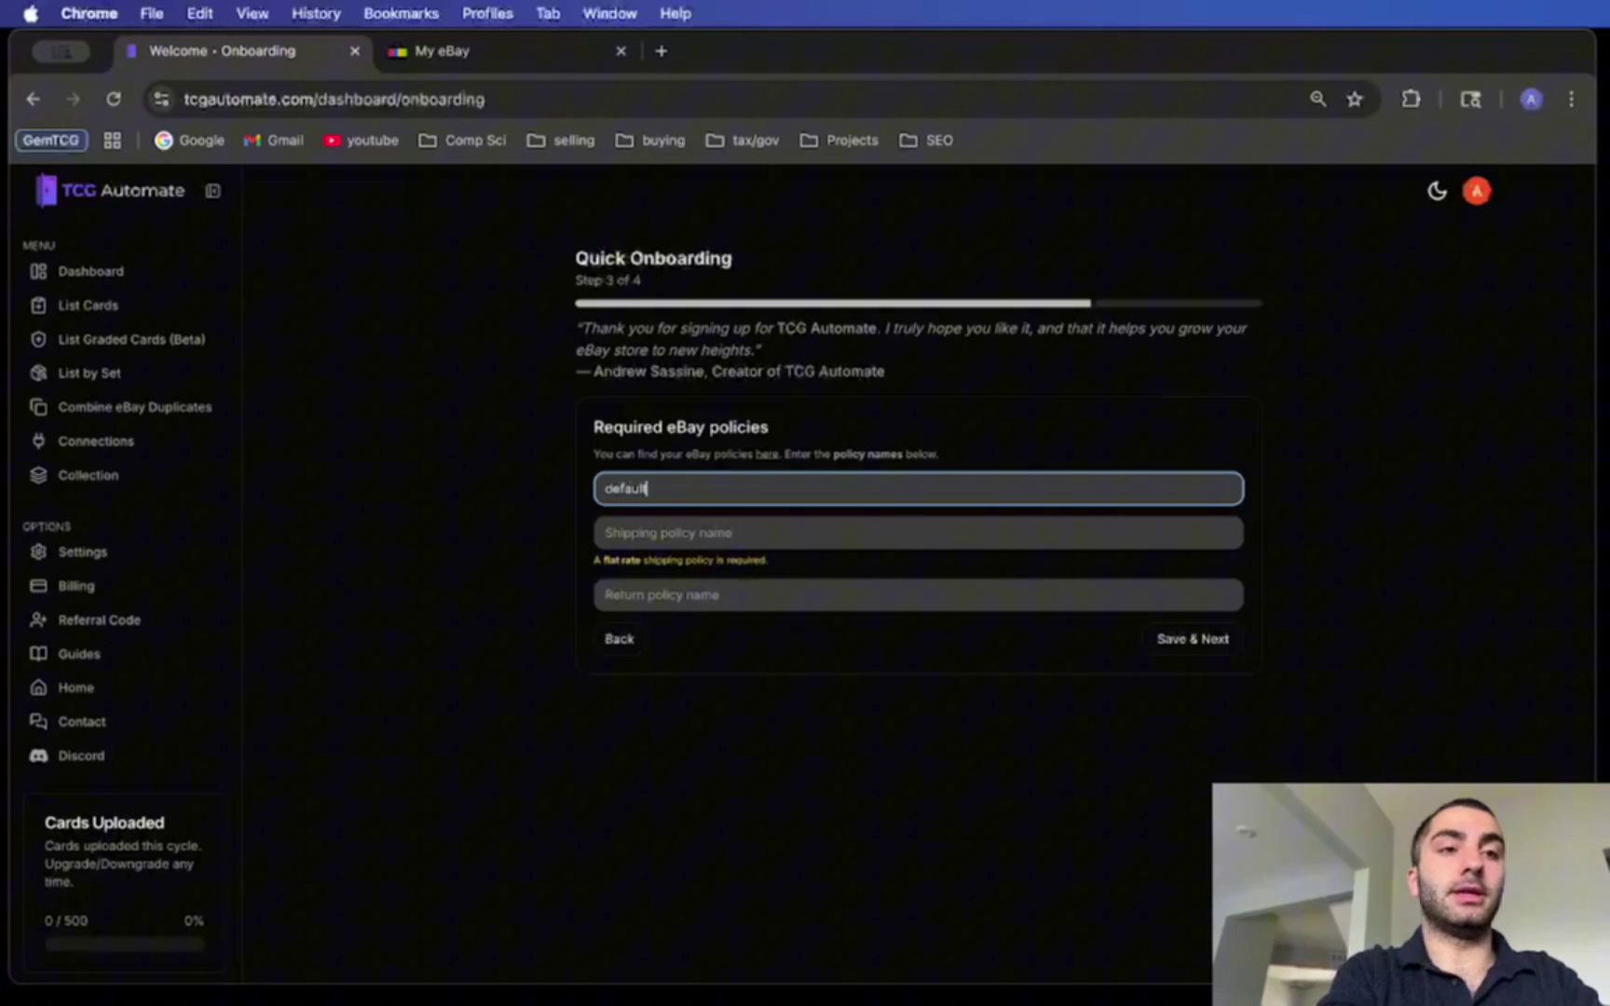
pyautogui.write(' payment')
pyautogui.press('Tab')
pyautogui.write('defau')
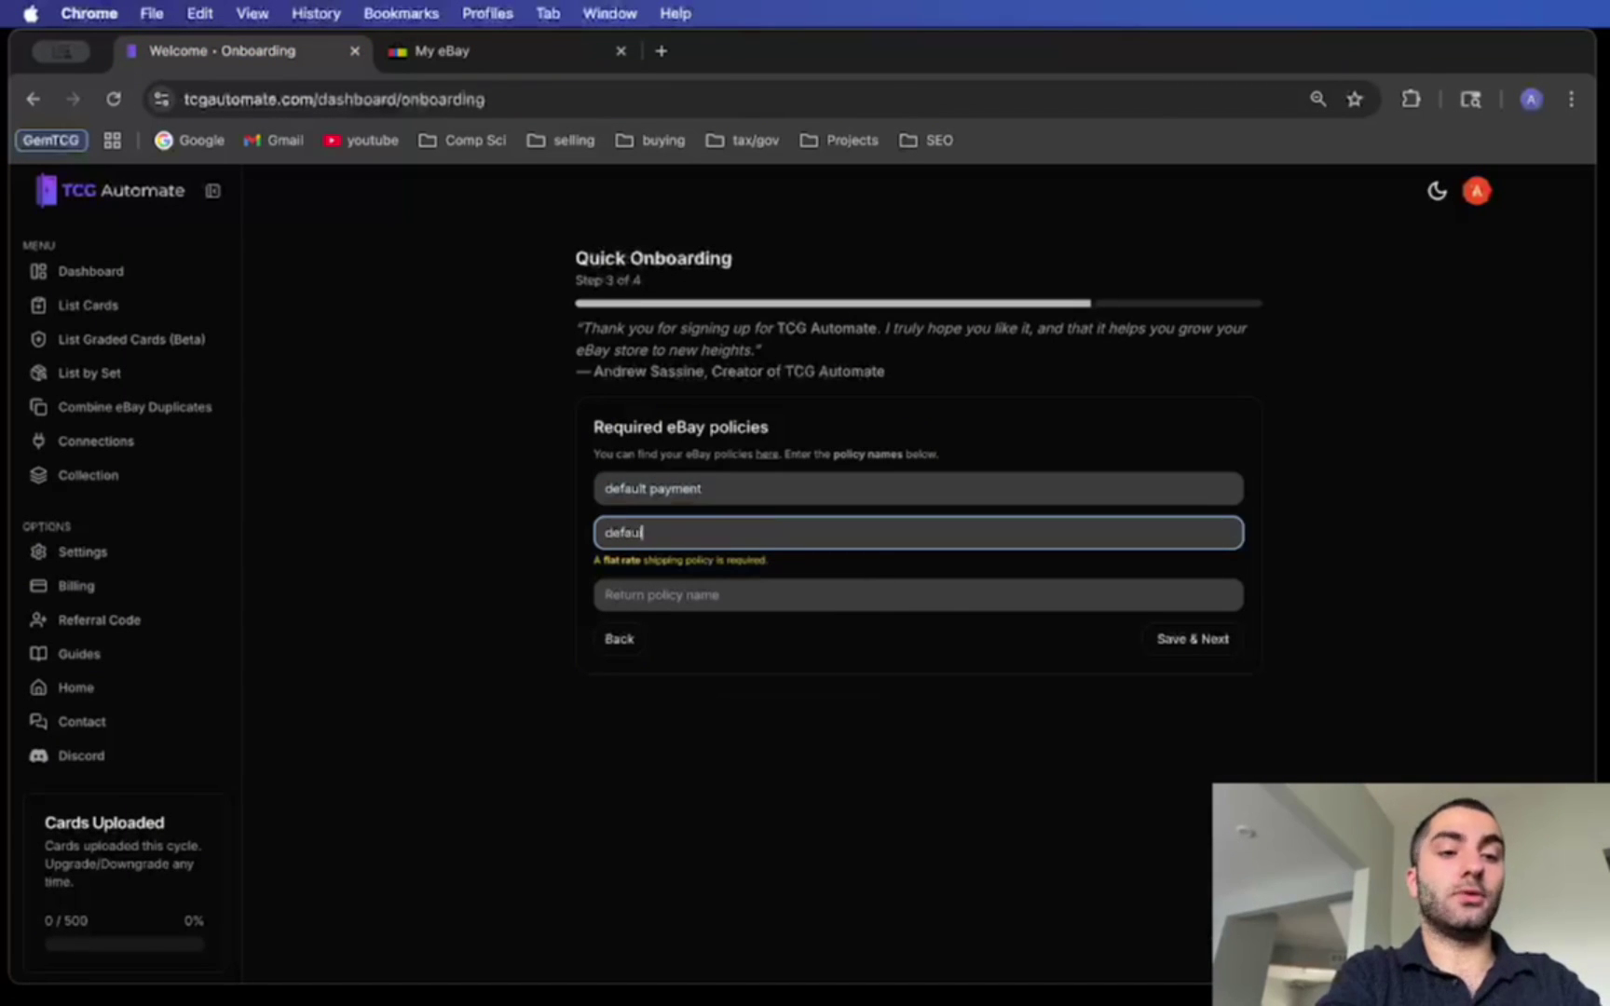
pyautogui.write('lt shipping')
# Step: Enter "default return" as the return policy name and save the required eBay policies
pyautogui.click(748, 593)
pyautogui.write('def')
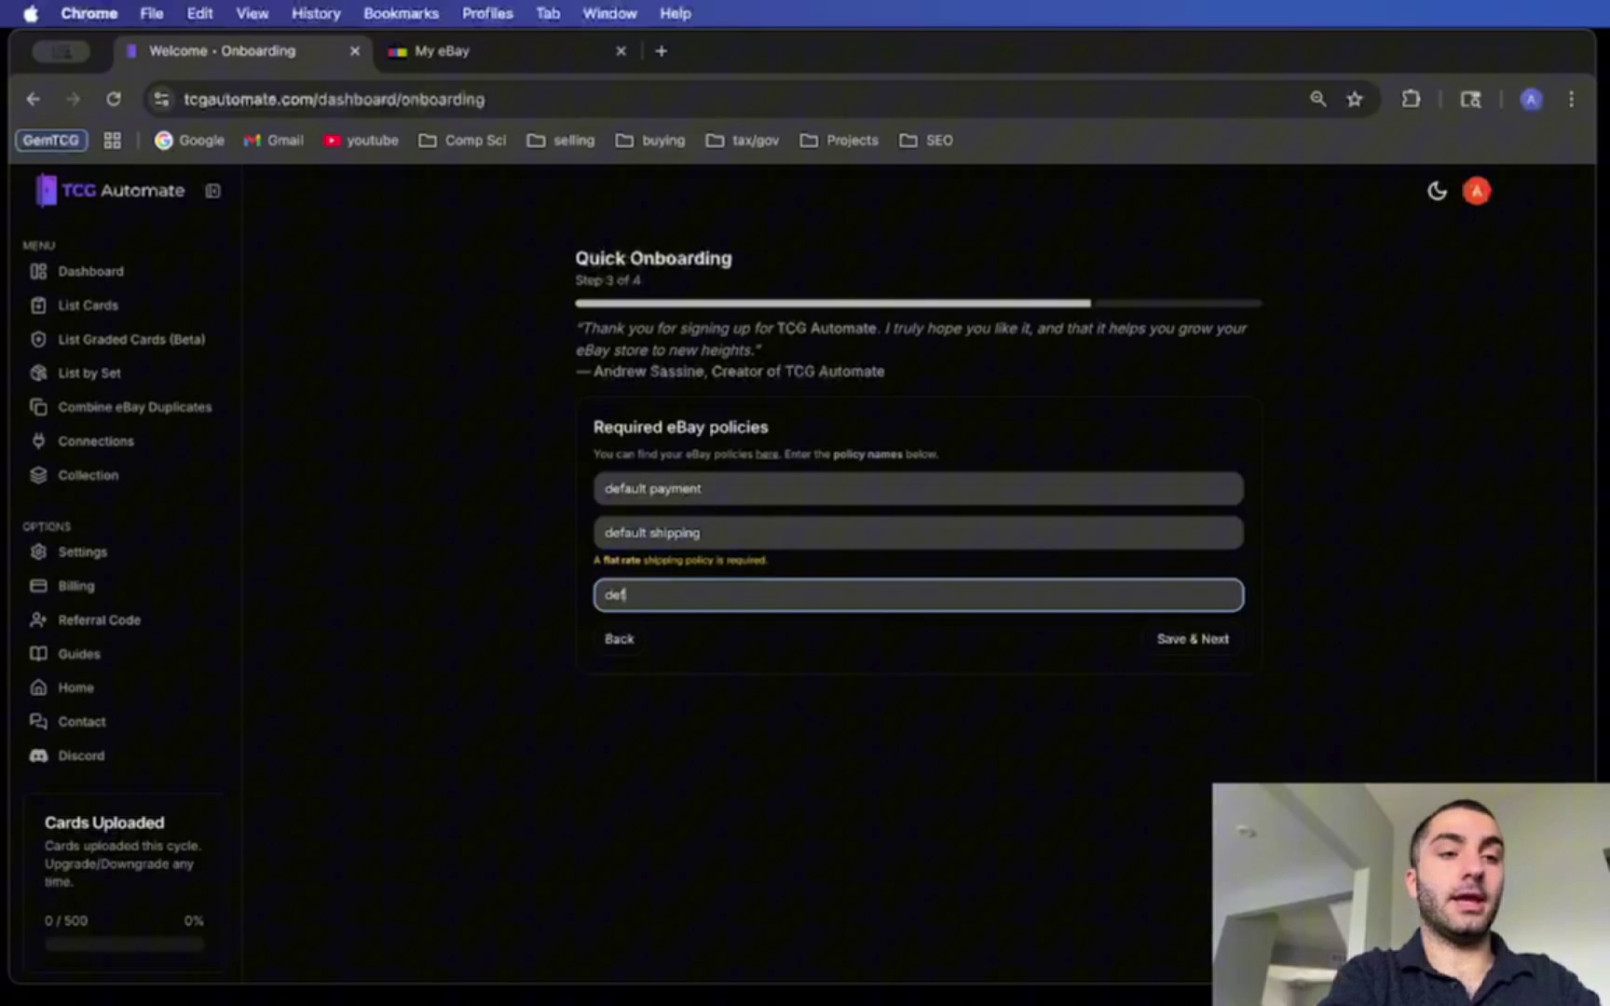
pyautogui.write('ault return')
pyautogui.click(545, 532)
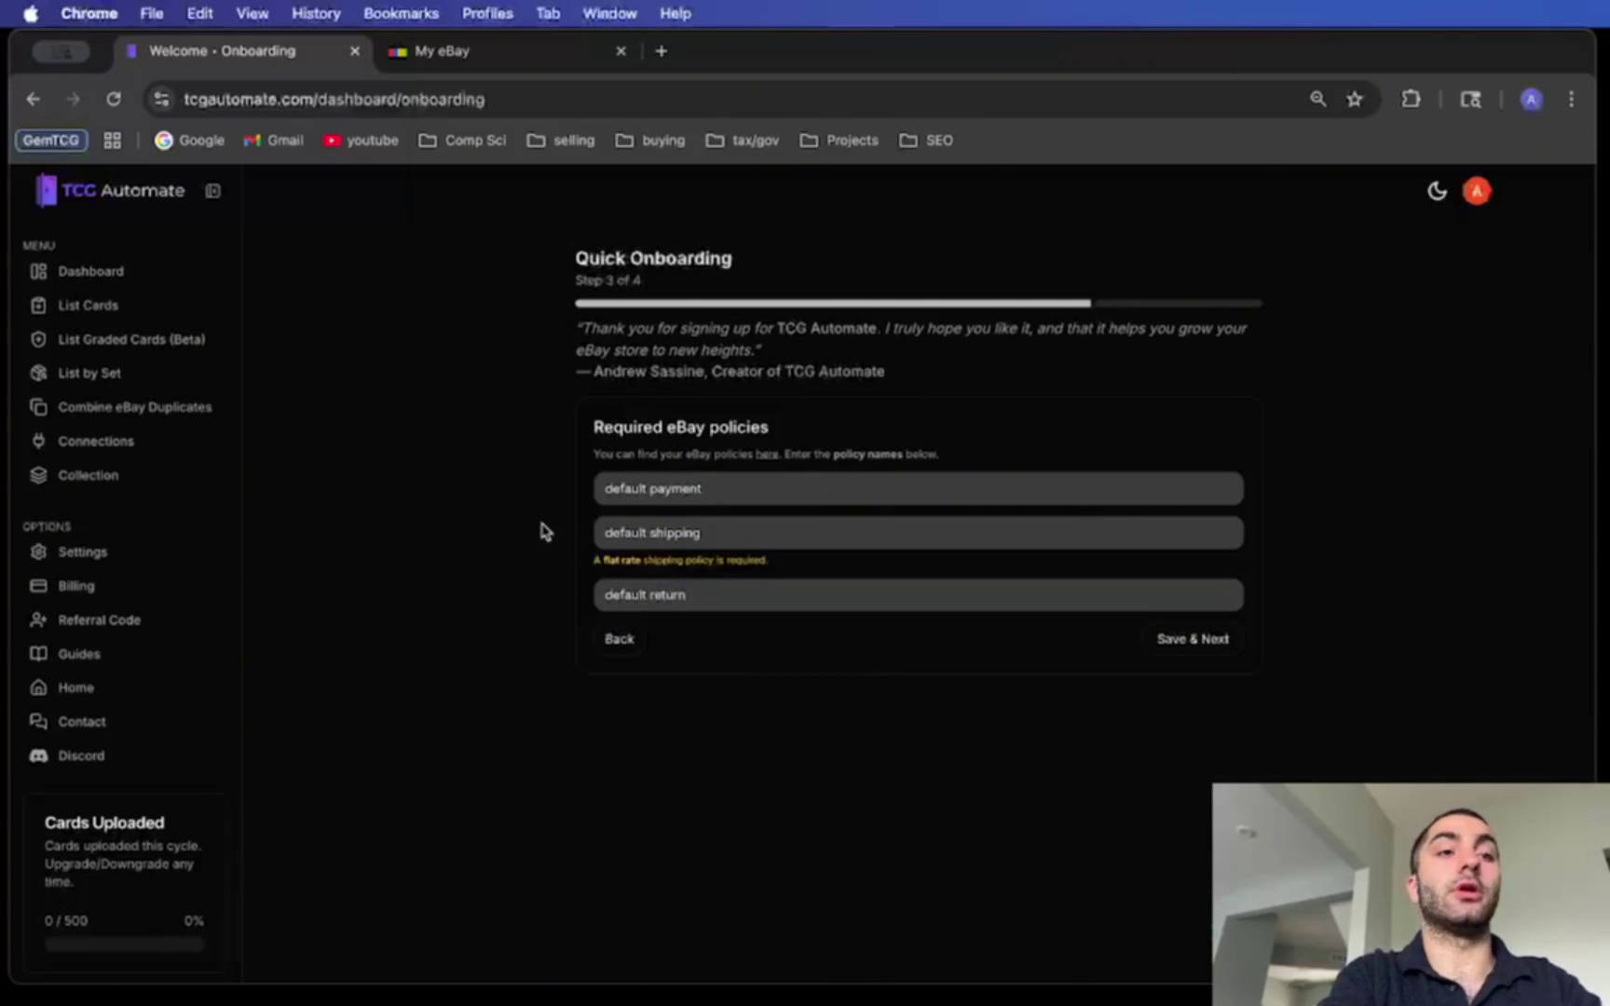
pyautogui.moveTo(590, 558); pyautogui.dragTo(780, 564)
pyautogui.click(778, 565)
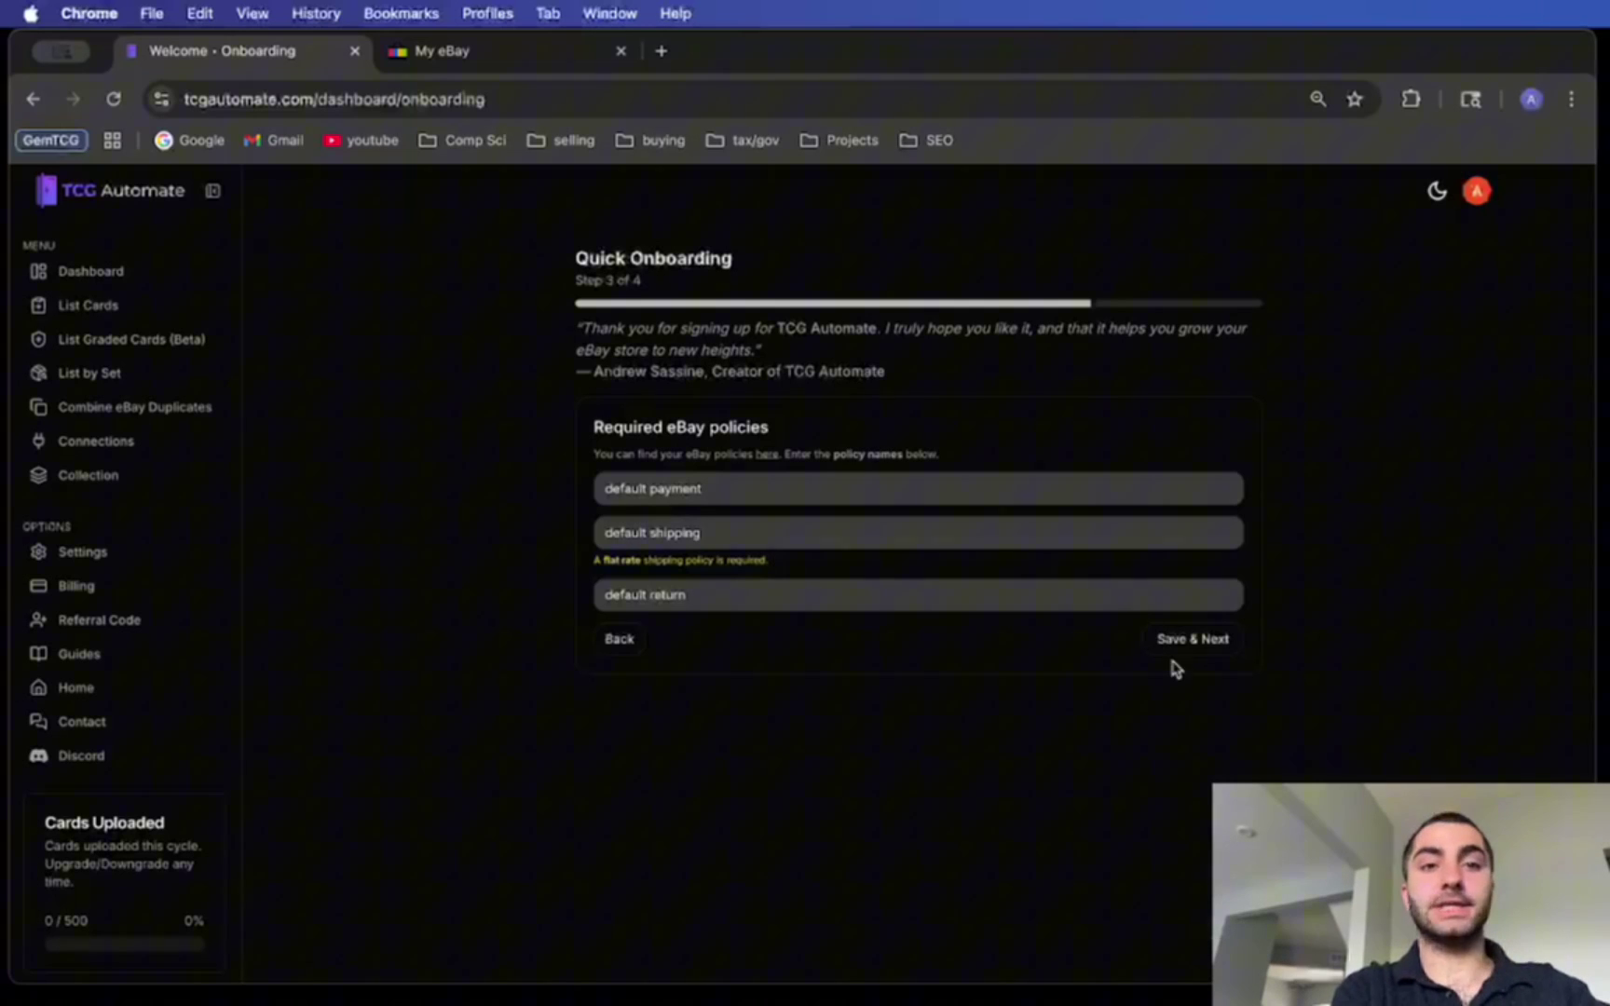
pyautogui.click(1194, 641)
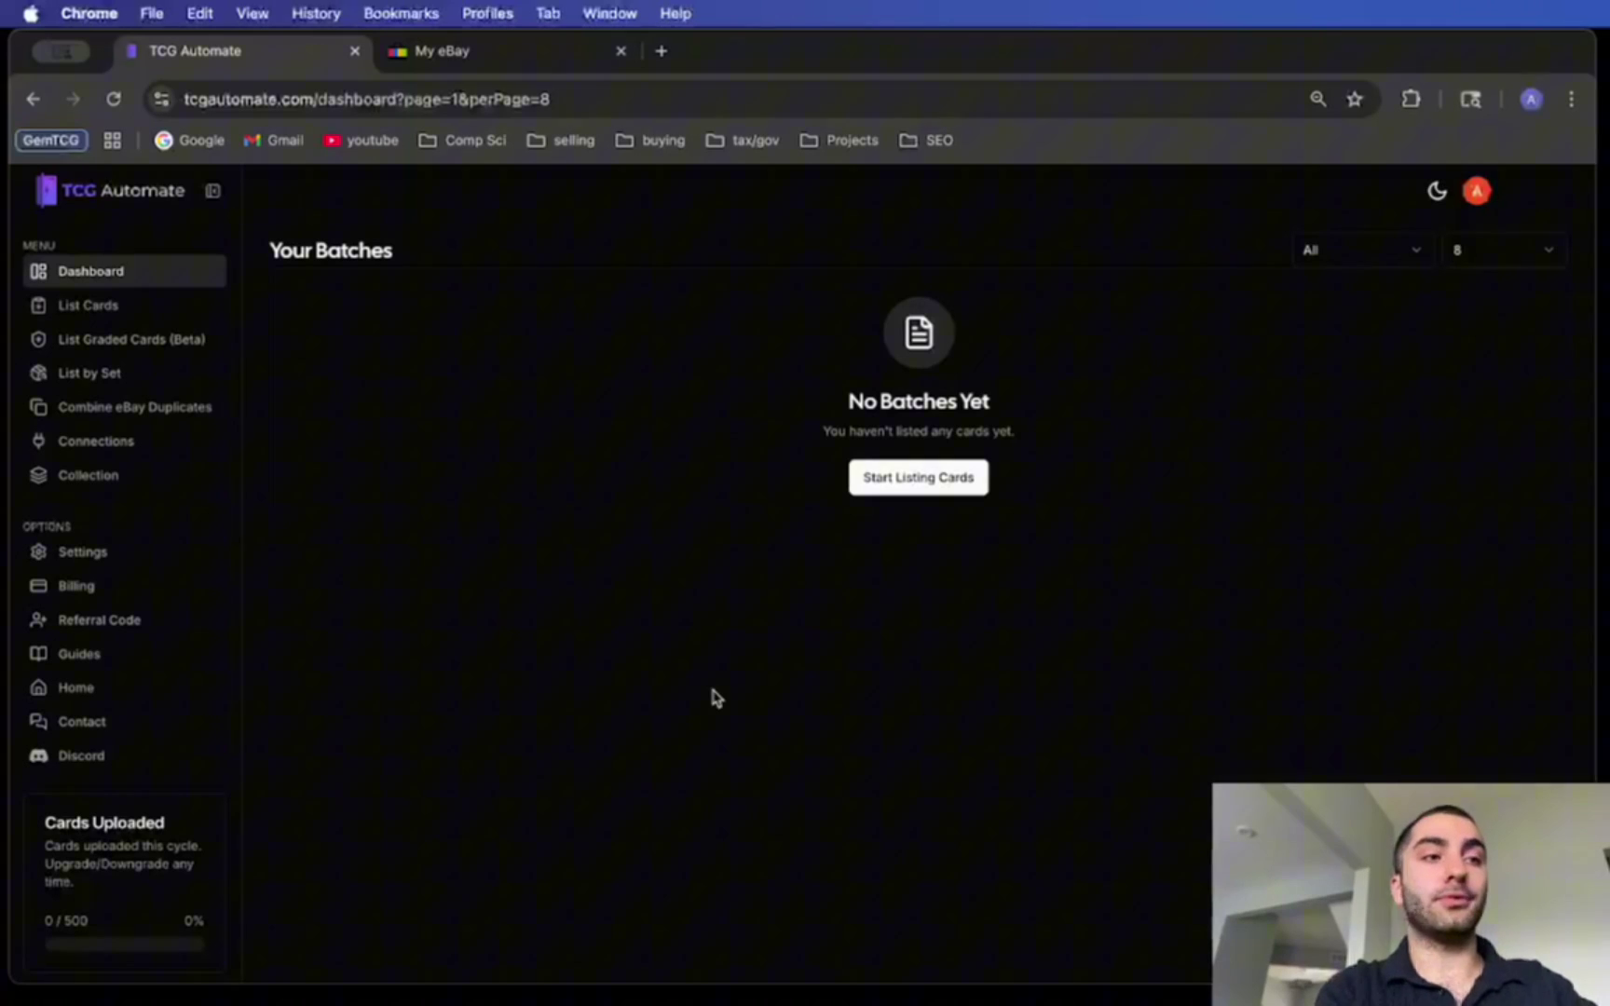
# Step: Open the account settings and review the eBay connection, policy sync, Best Offer, description watermark and store category options
pyautogui.click(177, 557)
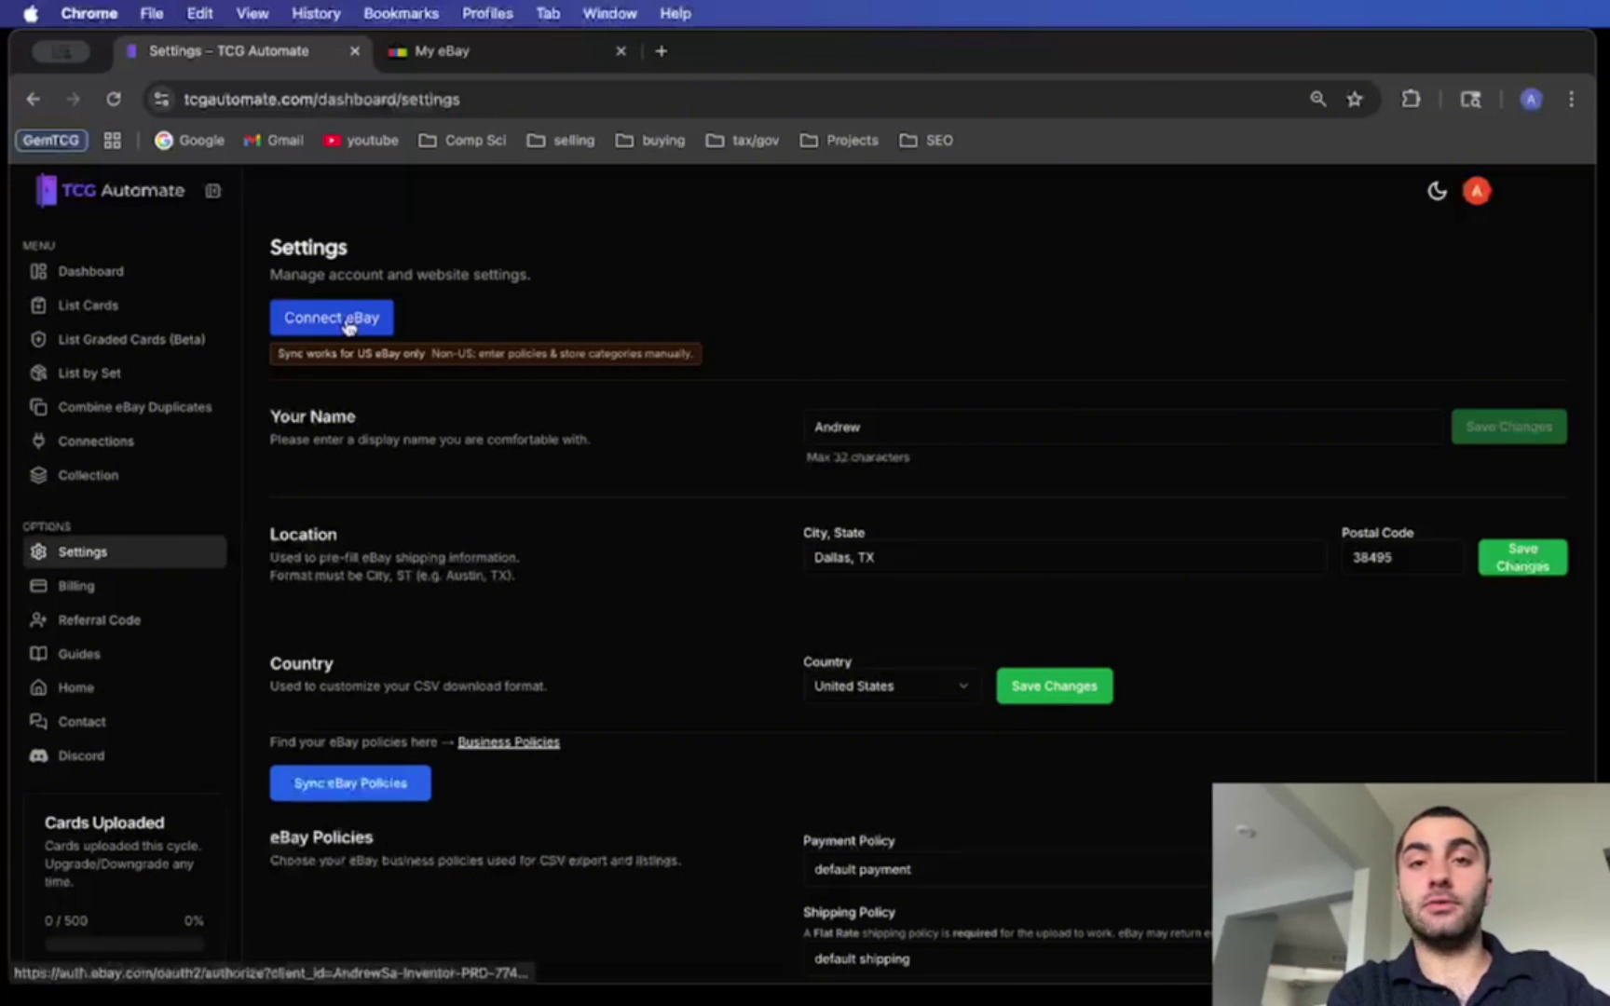
pyautogui.scroll(-2, 323, 683)
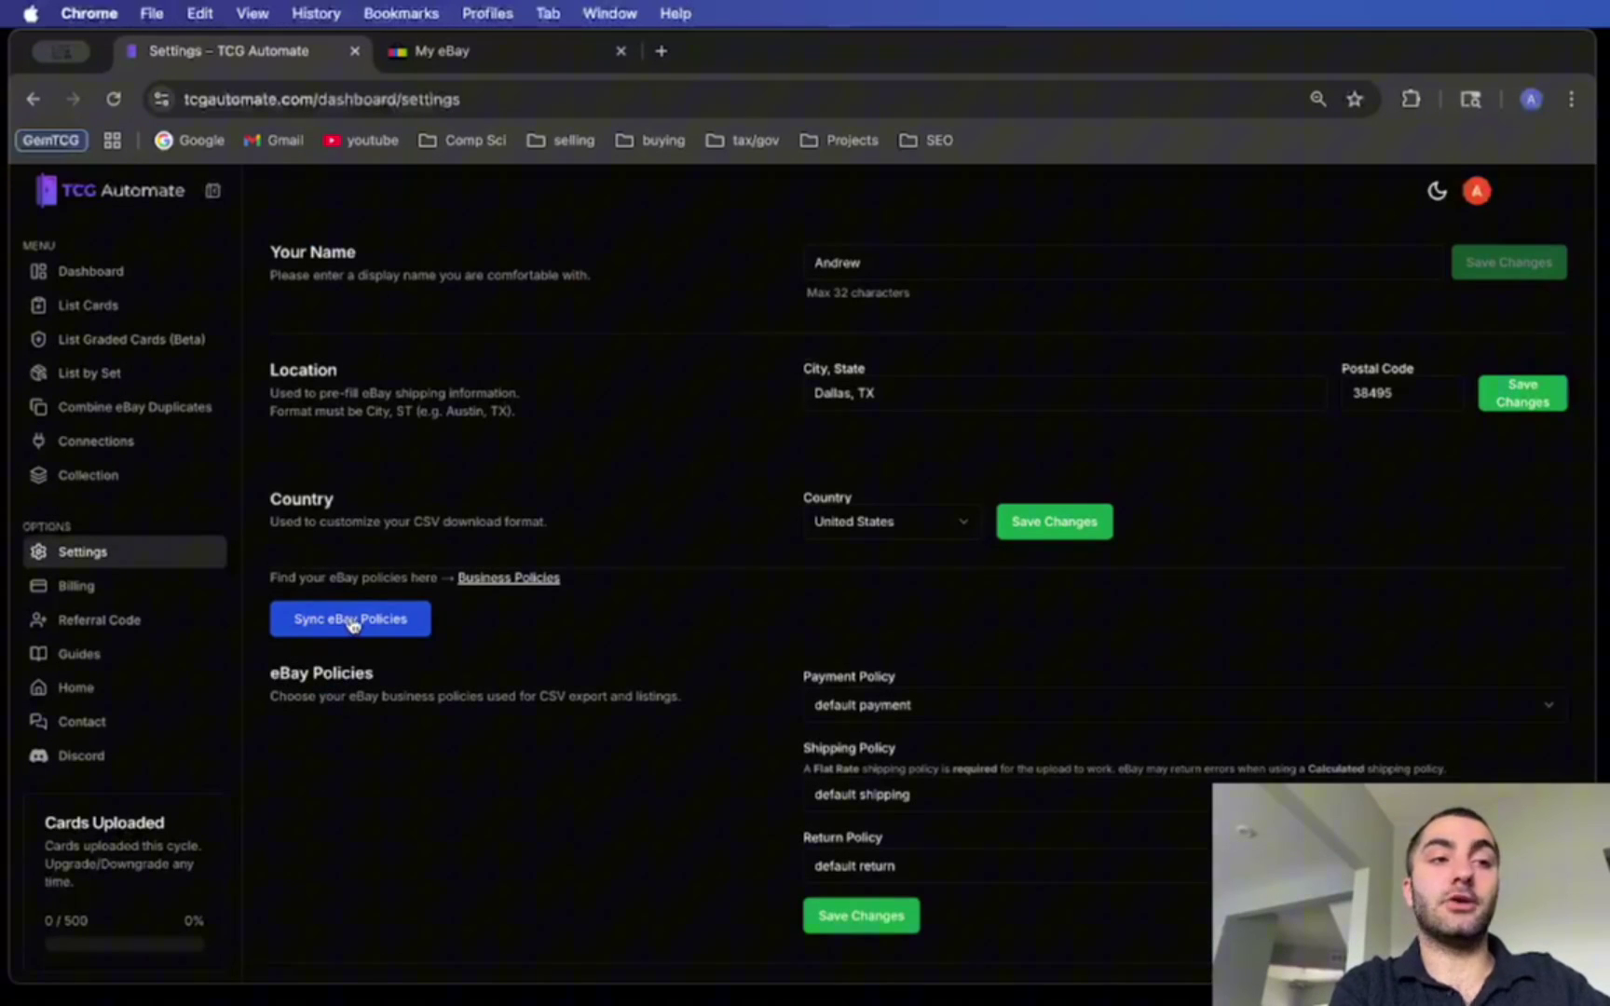
pyautogui.scroll(-6, 388, 624)
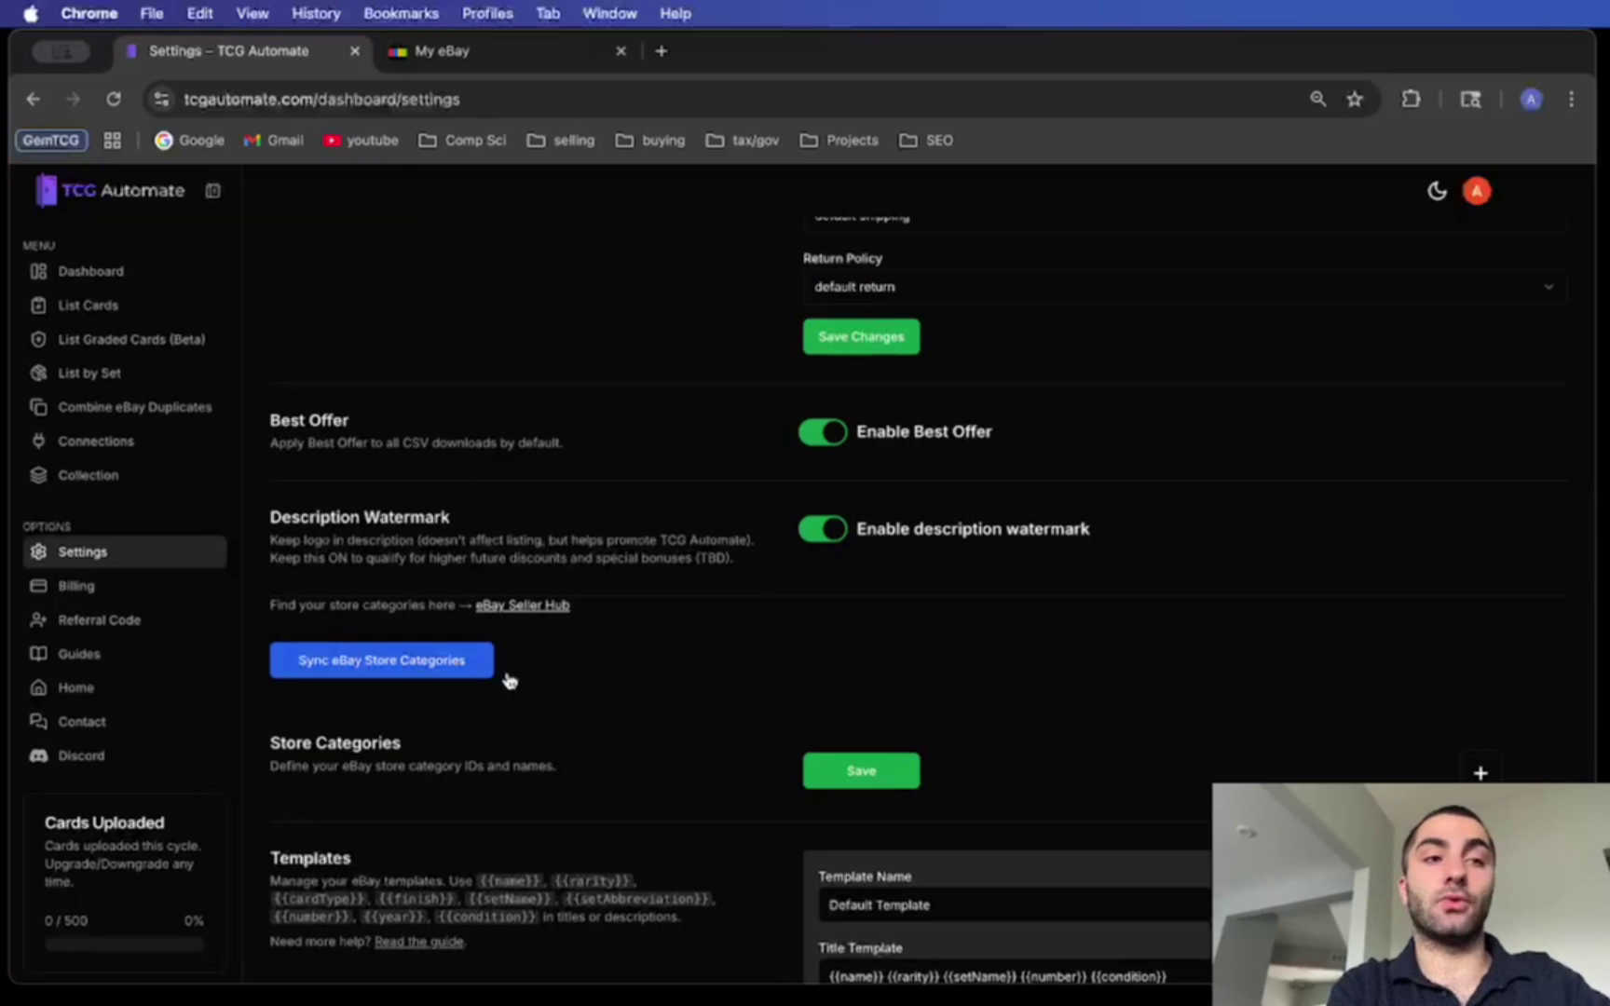
pyautogui.scroll(6, 559, 458)
pyautogui.scroll(-7, 563, 457)
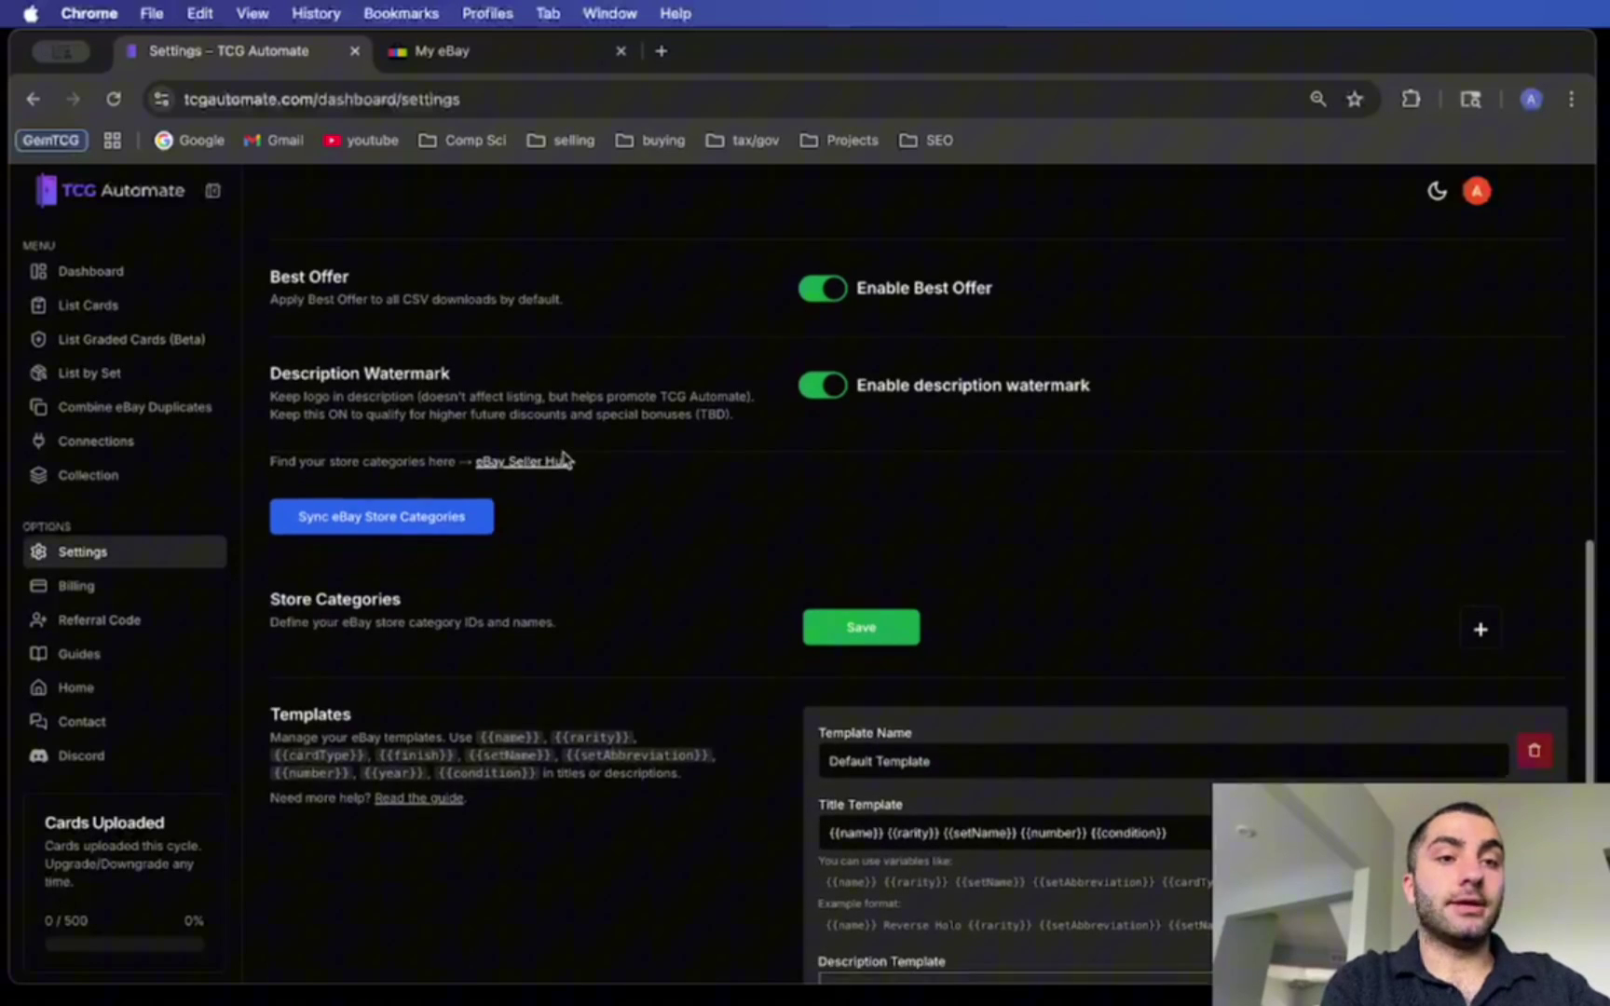
pyautogui.scroll(1, 564, 459)
pyautogui.moveTo(311, 296); pyautogui.dragTo(352, 302)
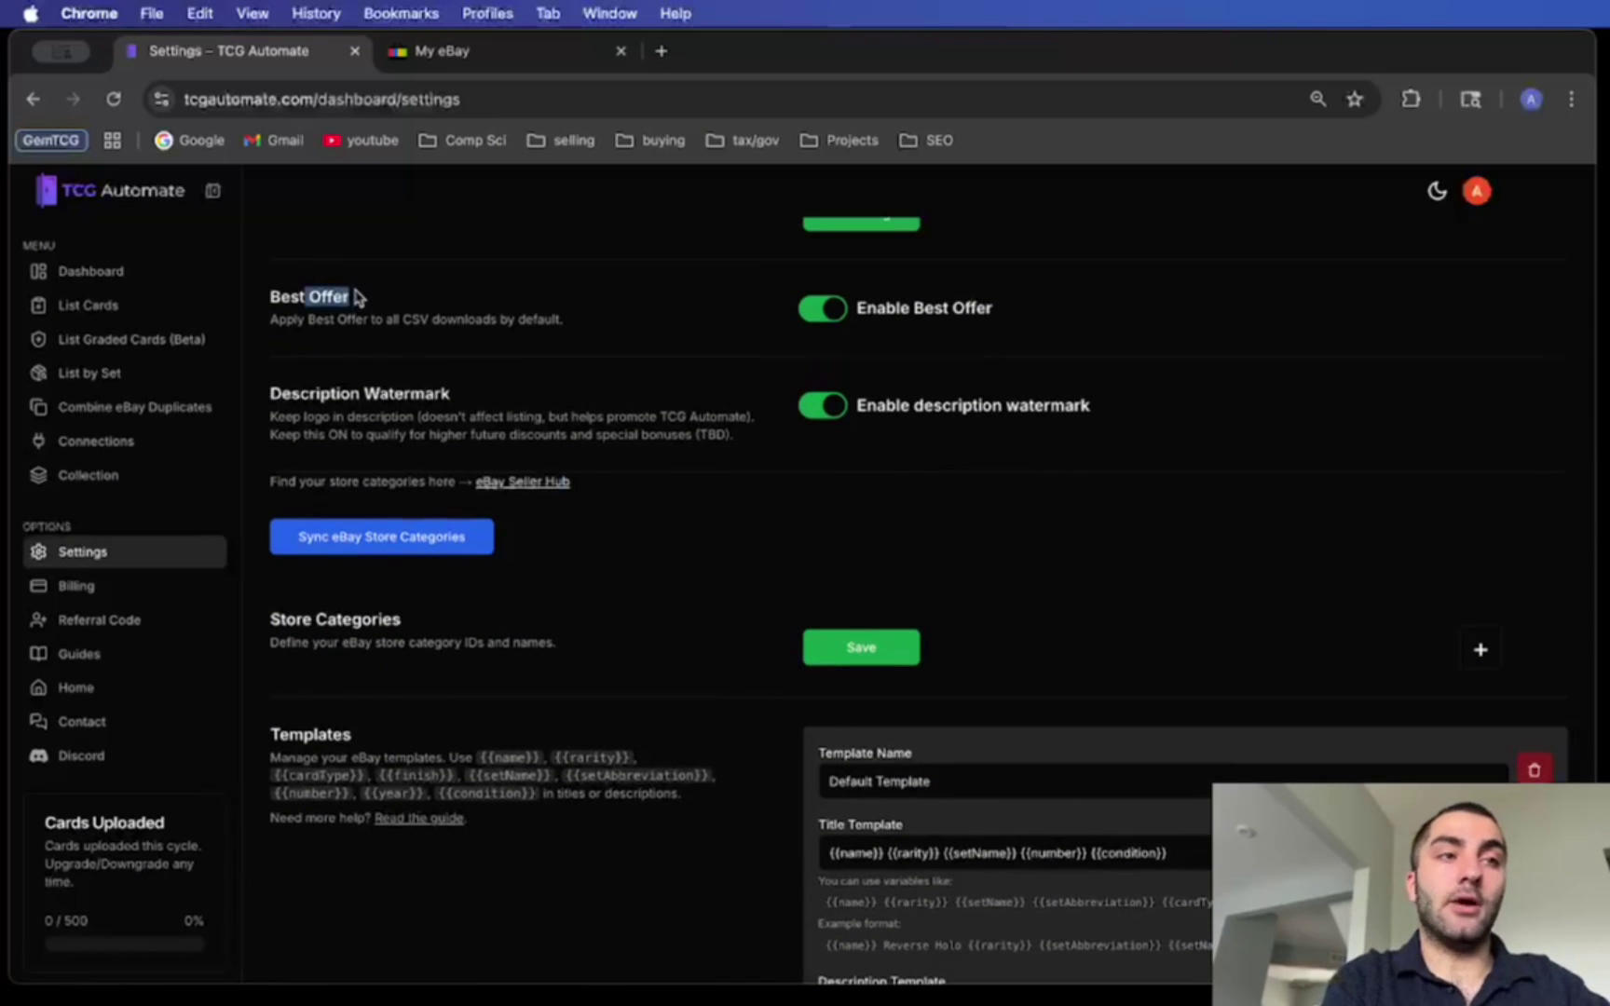
pyautogui.click(354, 303)
pyautogui.moveTo(270, 416); pyautogui.dragTo(492, 417)
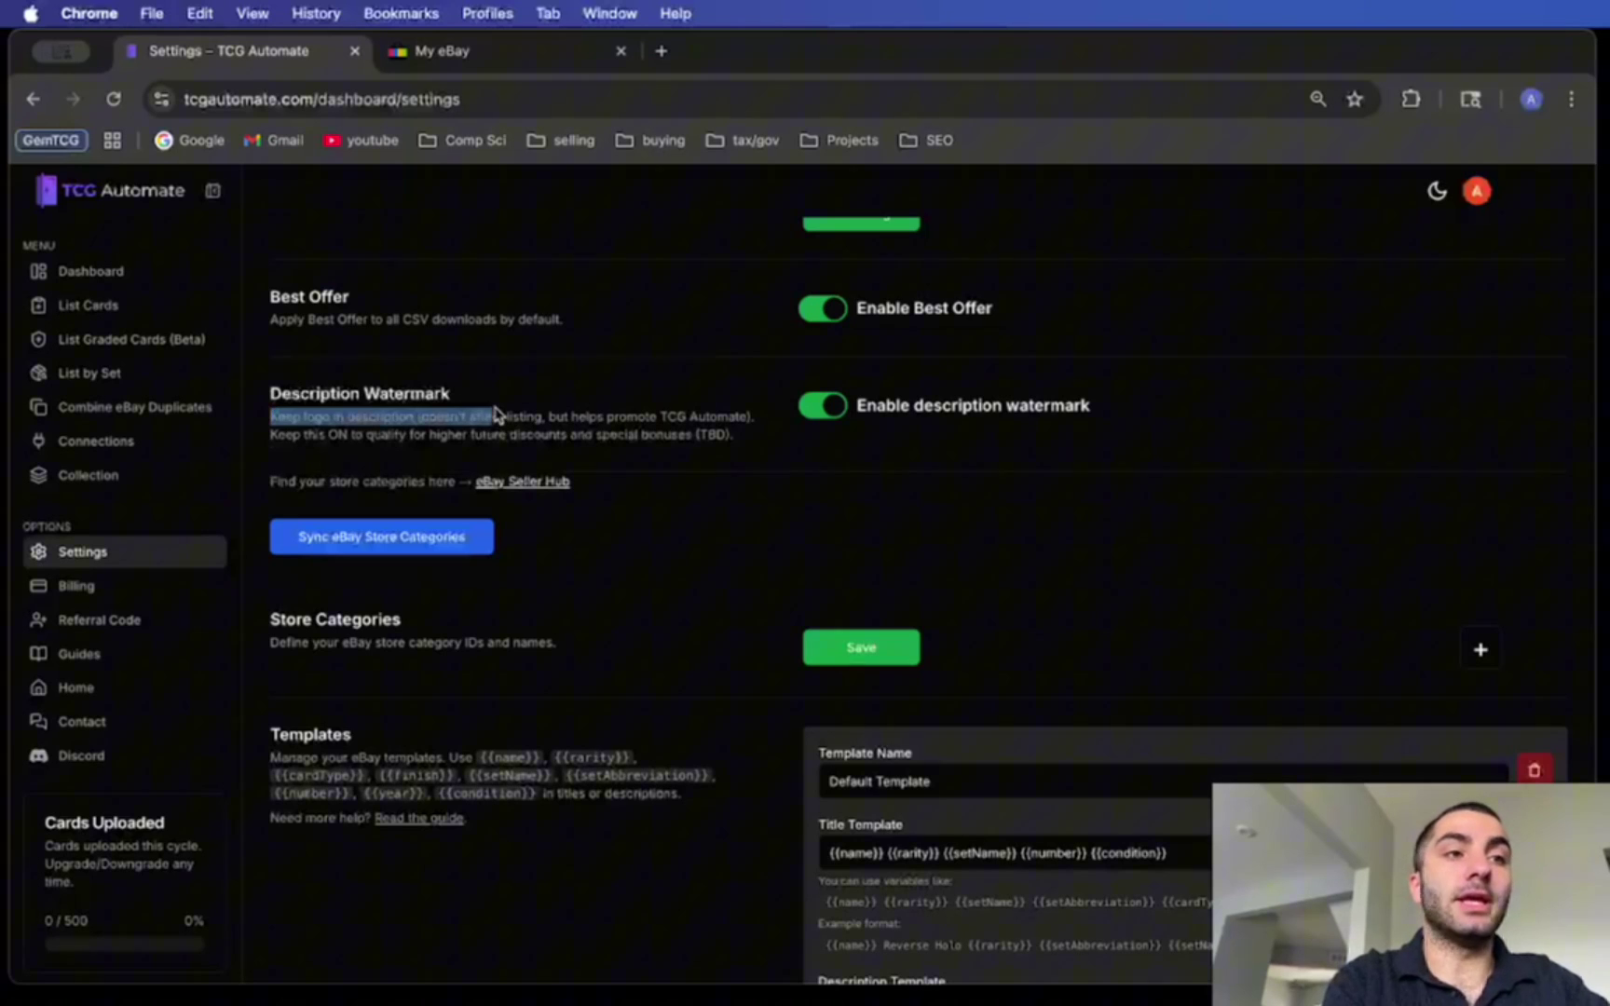
# Step: Examine the default listing template's title variables and the example title format in the Templates section
pyautogui.scroll(-5, 680, 479)
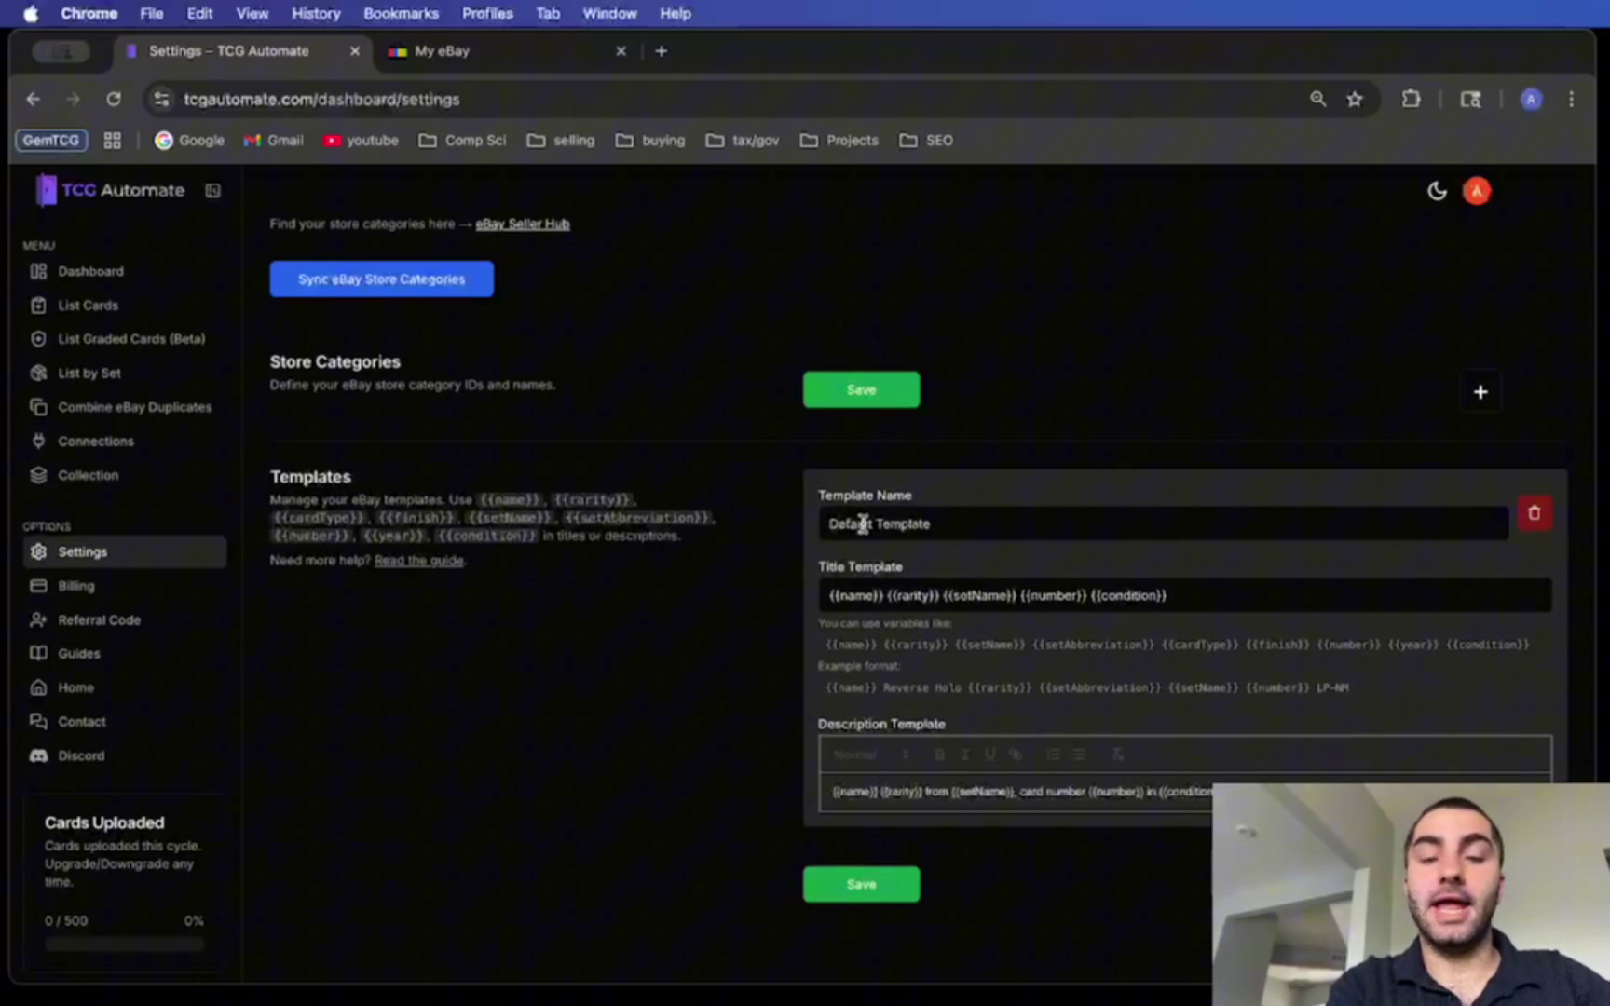
pyautogui.moveTo(831, 596); pyautogui.dragTo(885, 596)
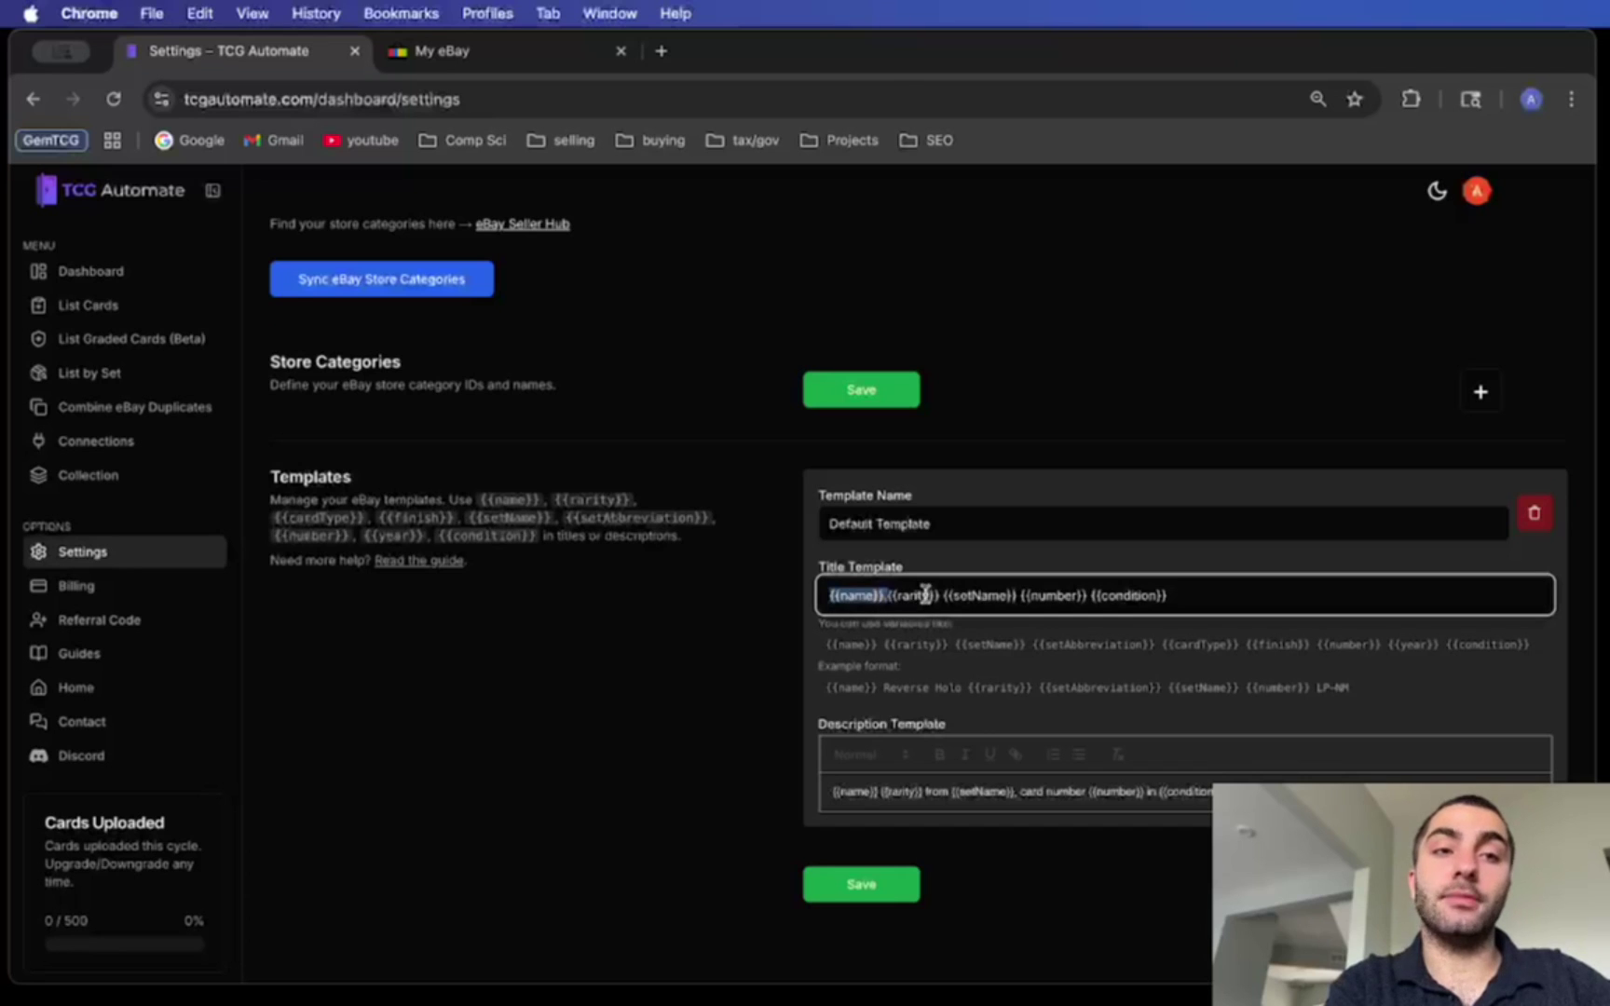
pyautogui.click(926, 594)
pyautogui.click(1056, 596)
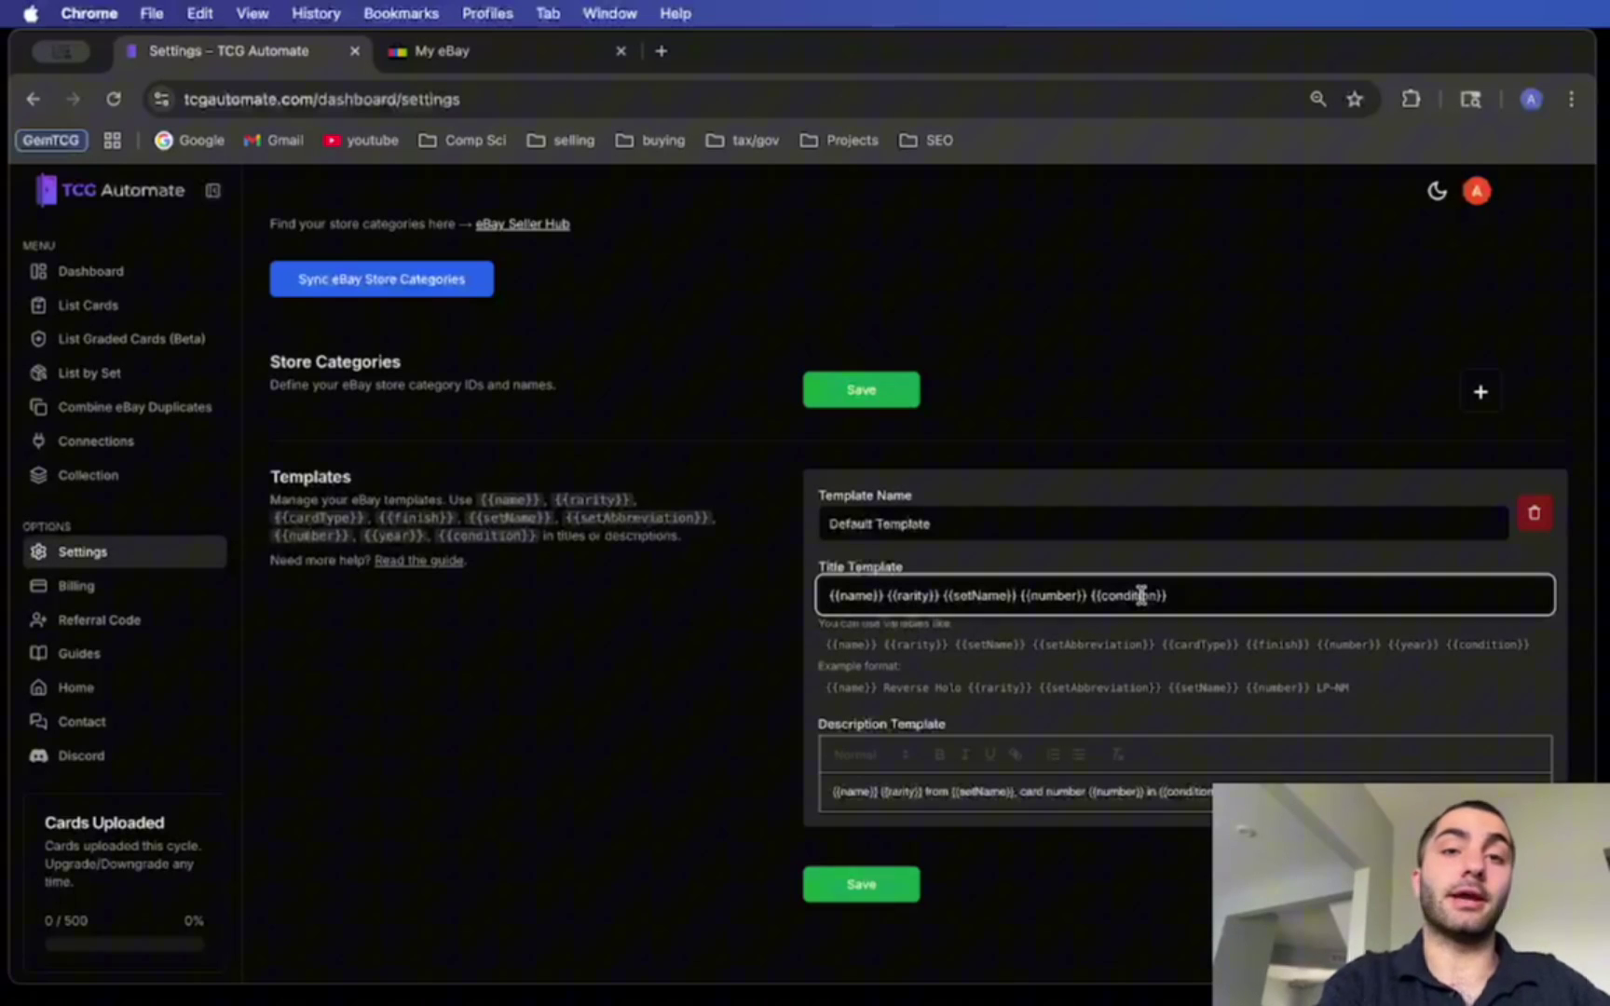
pyautogui.moveTo(1162, 645); pyautogui.dragTo(1240, 649)
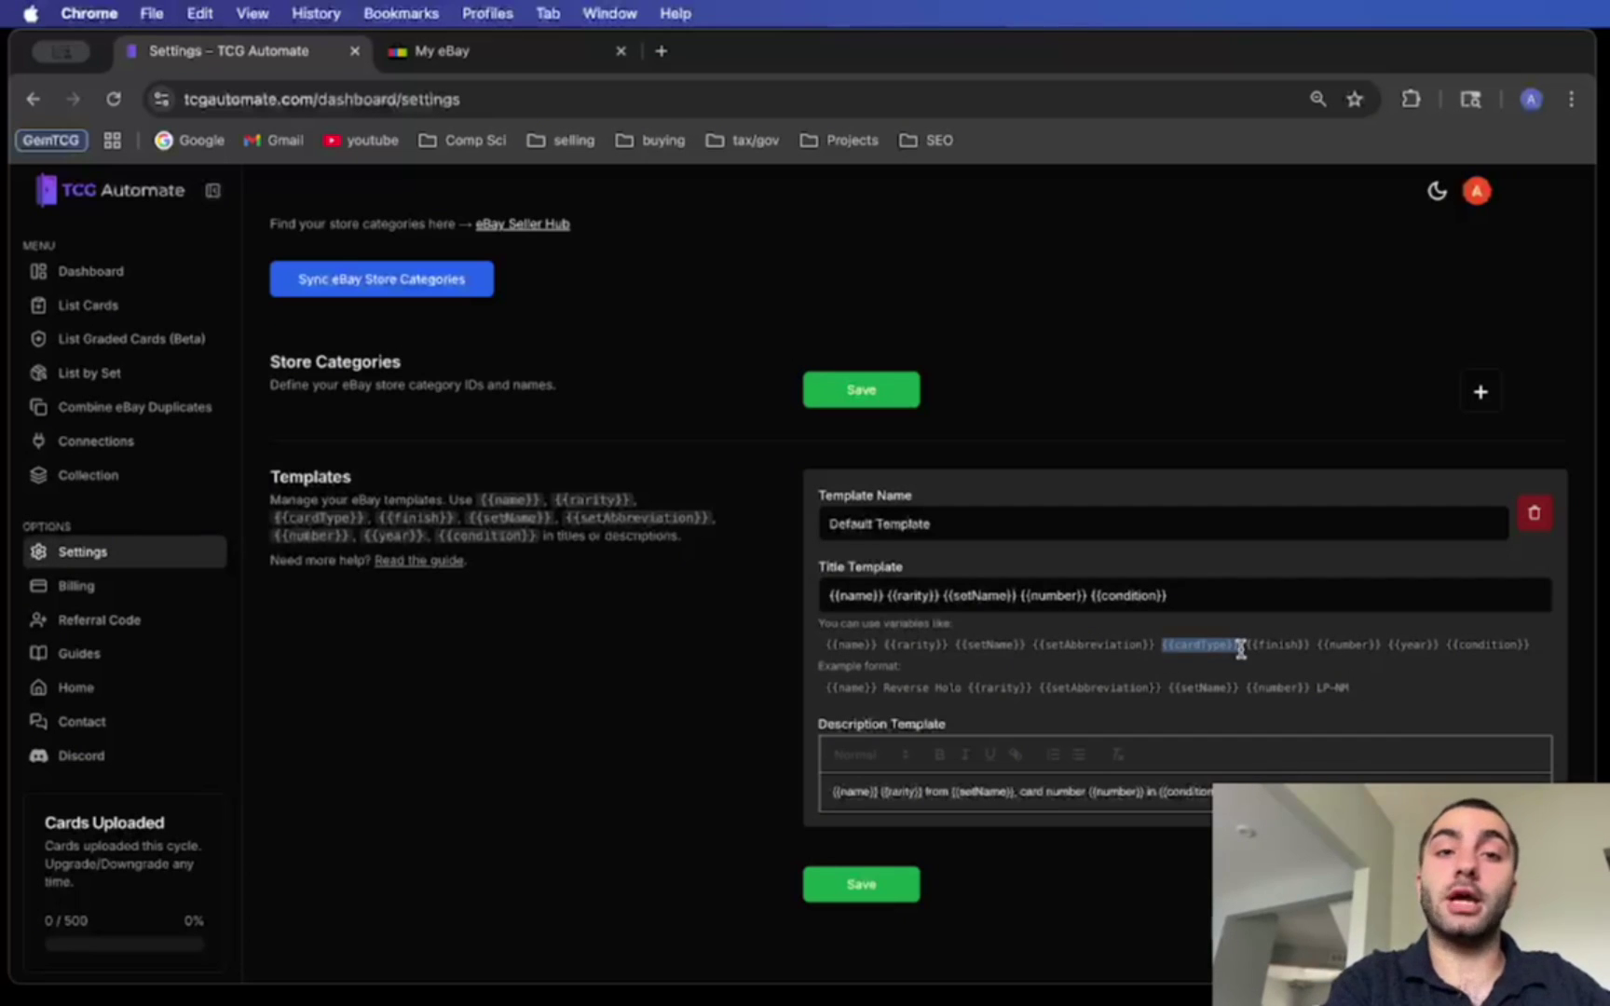
pyautogui.click(1273, 648)
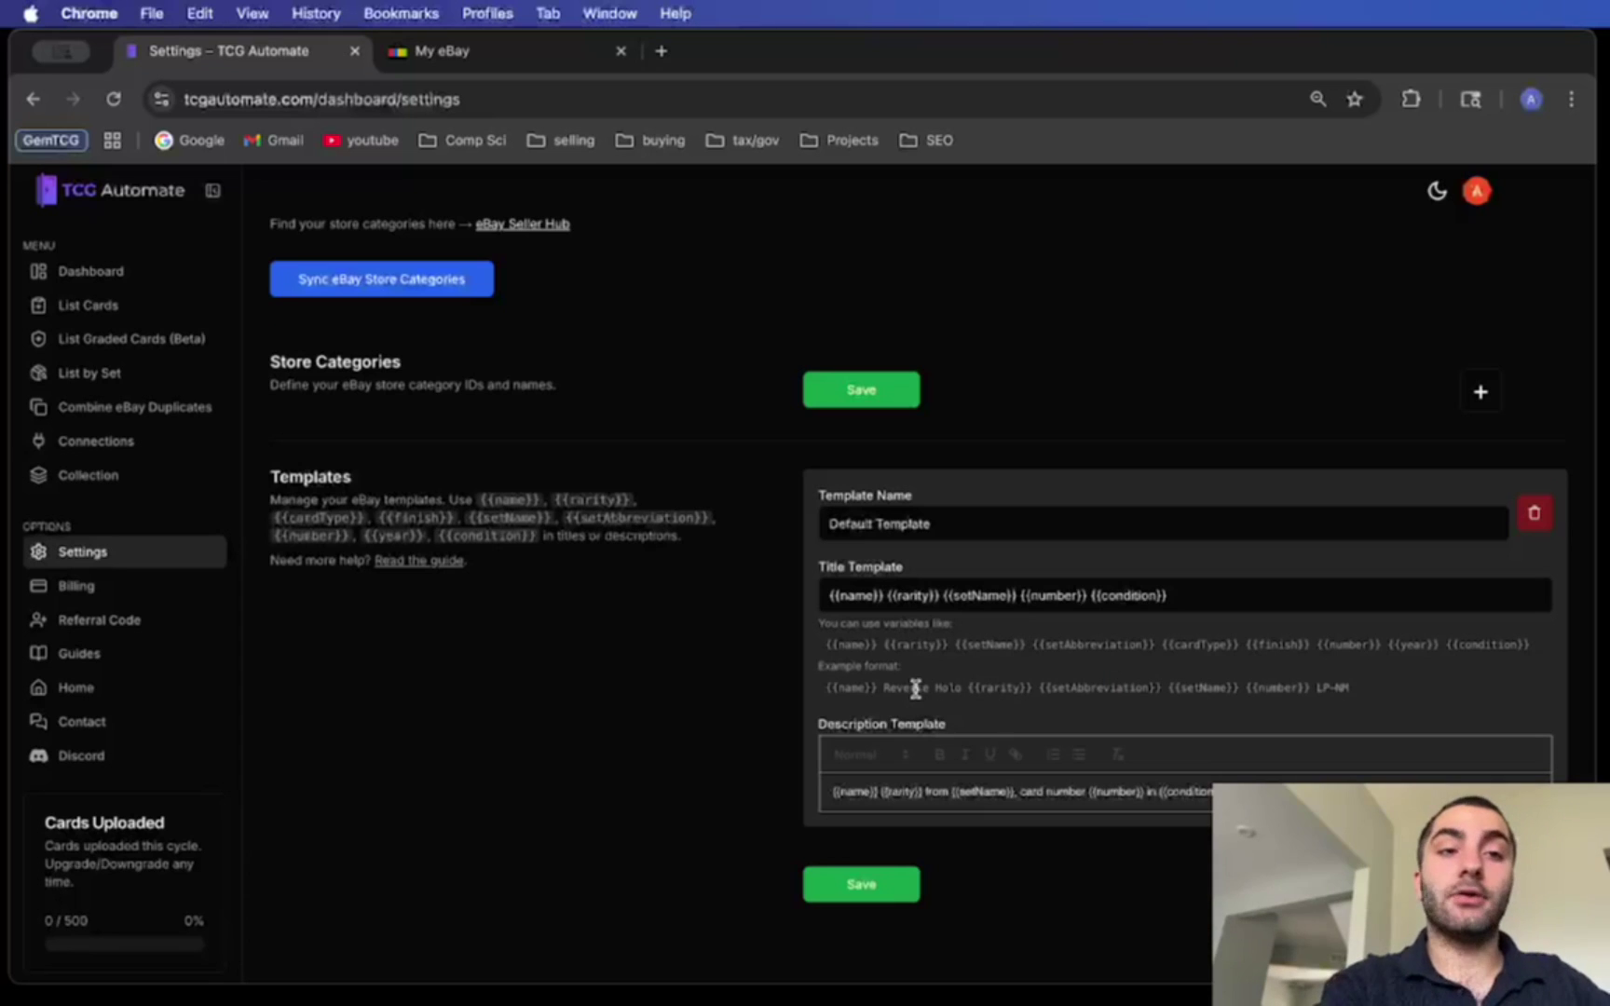
pyautogui.moveTo(1316, 688); pyautogui.dragTo(1387, 690)
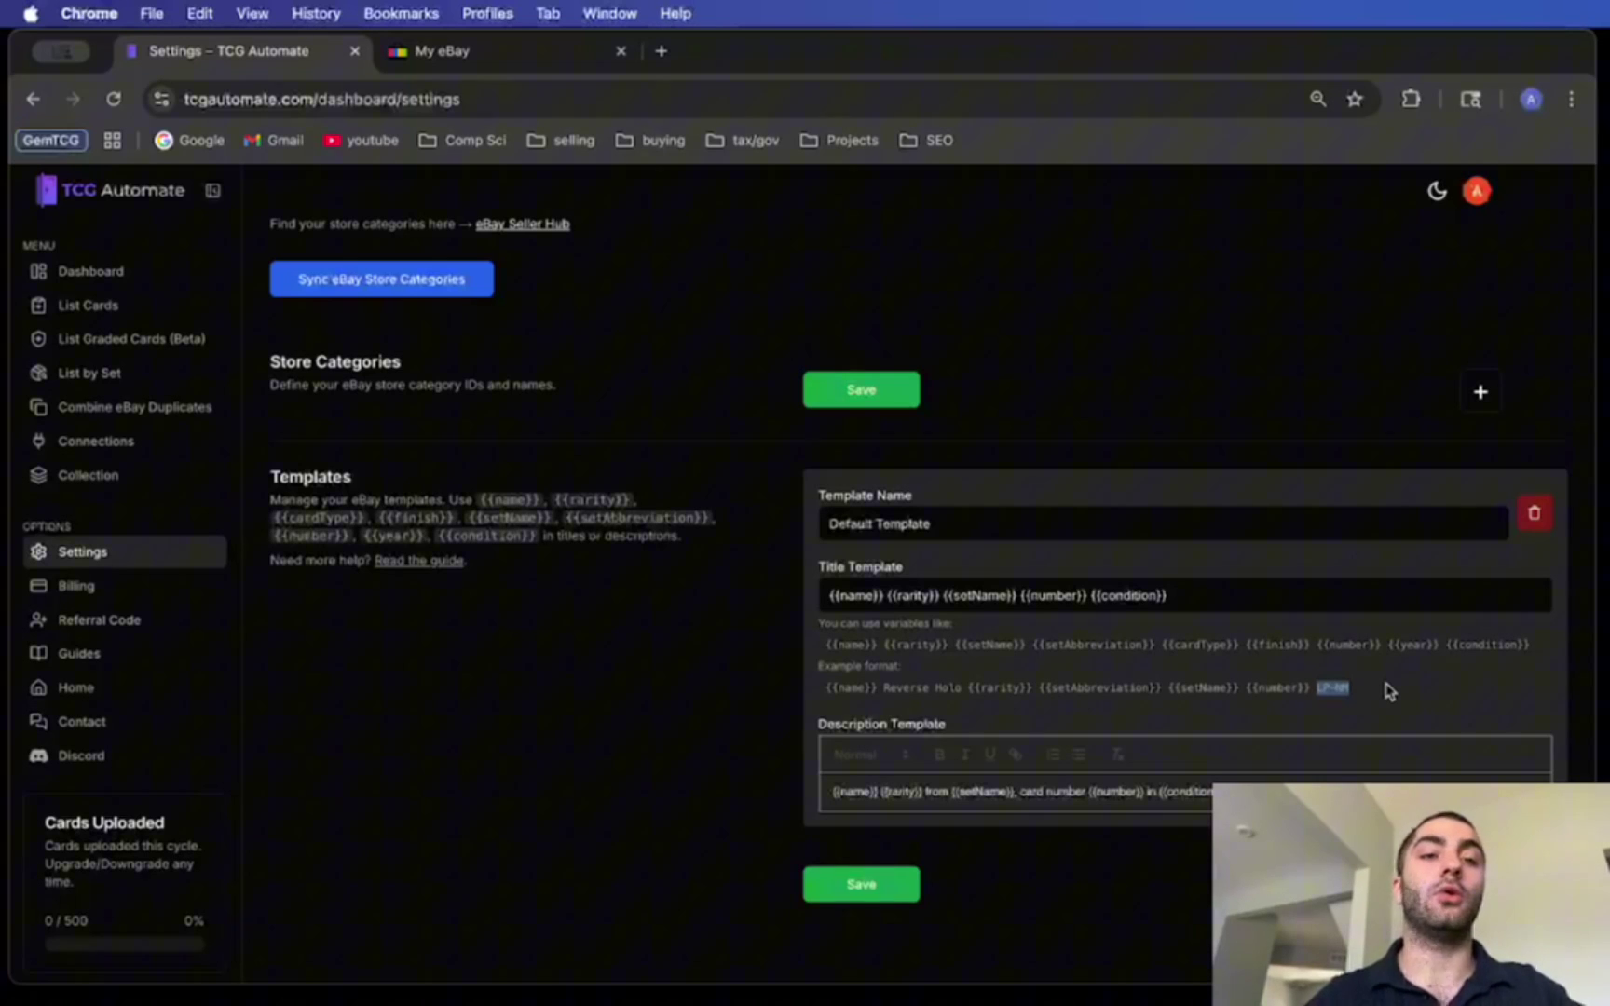
pyautogui.moveTo(883, 688); pyautogui.dragTo(960, 683)
pyautogui.click(960, 682)
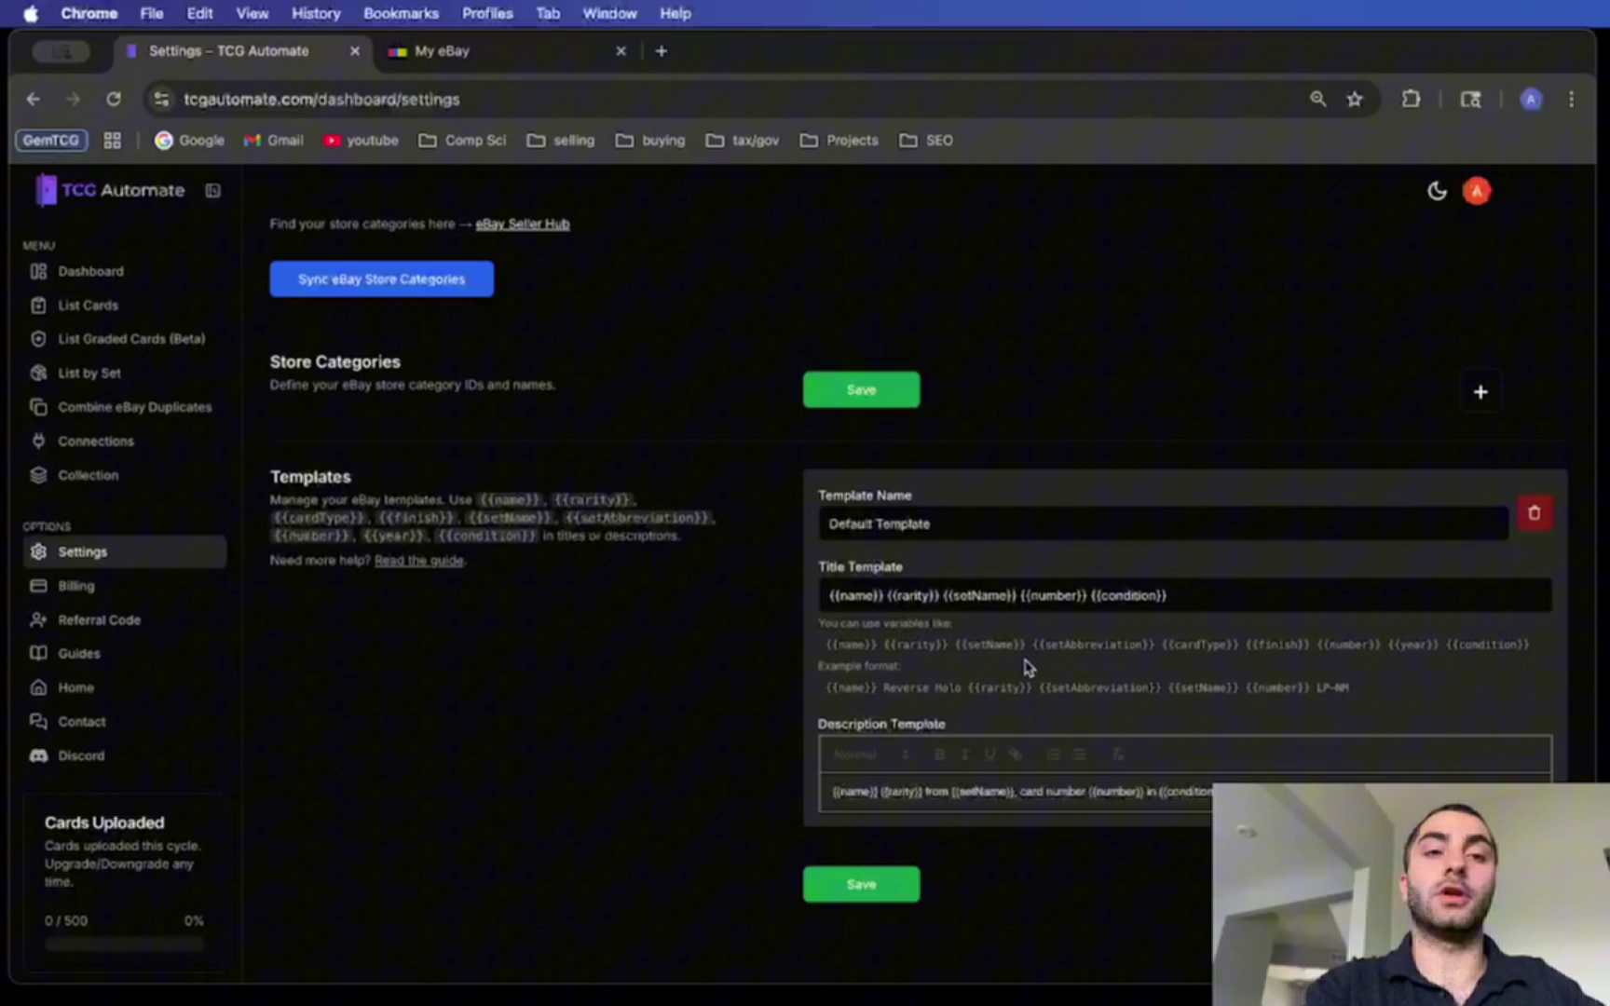
pyautogui.moveTo(1239, 645); pyautogui.dragTo(1314, 645)
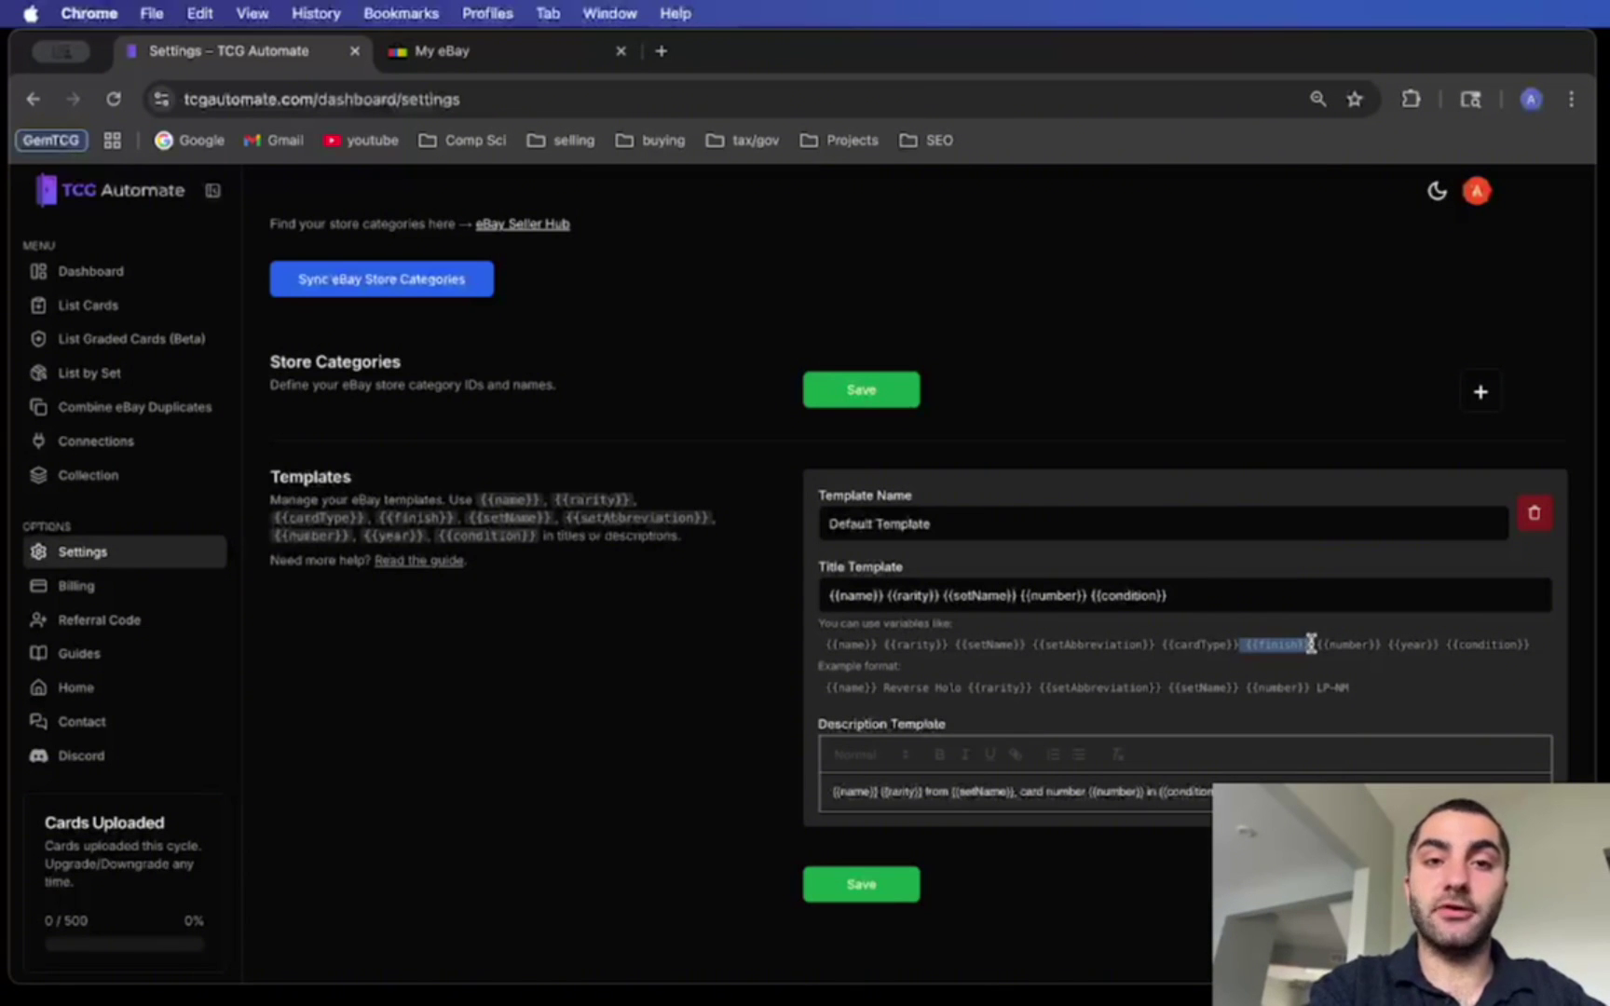
pyautogui.click(878, 688)
pyautogui.moveTo(878, 687); pyautogui.dragTo(997, 685)
pyautogui.click(1006, 685)
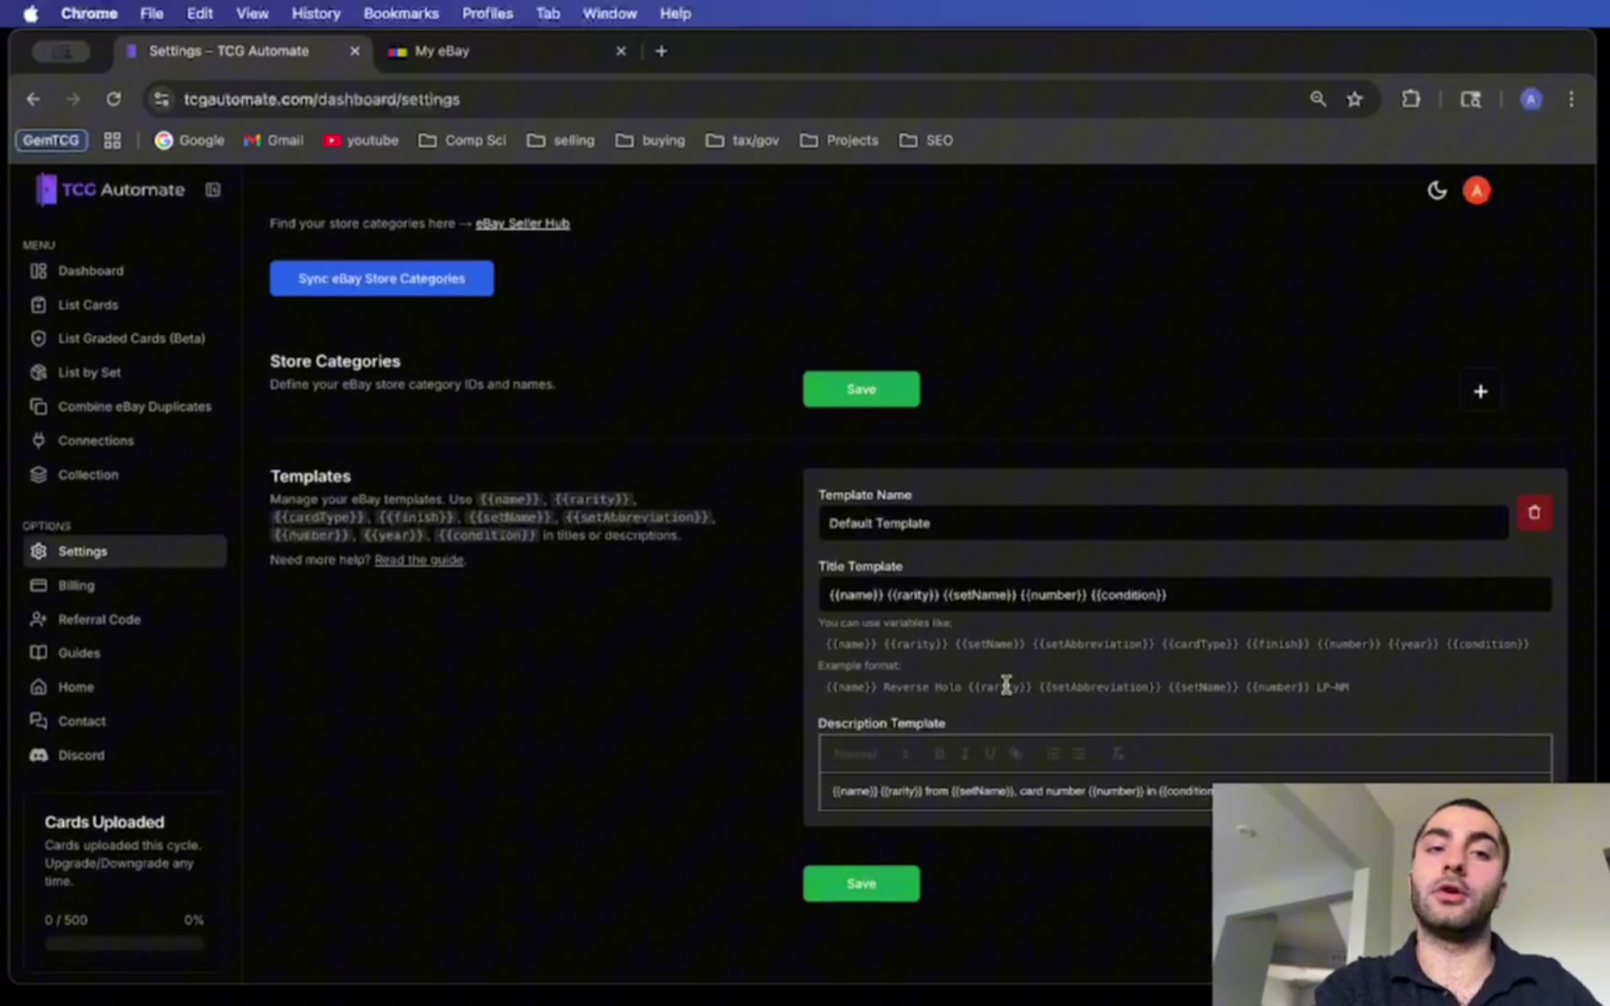
# Step: Add a second, unnamed listing template with the suggested content left as is, and save the templates
pyautogui.click(1481, 392)
pyautogui.scroll(-2, 1351, 666)
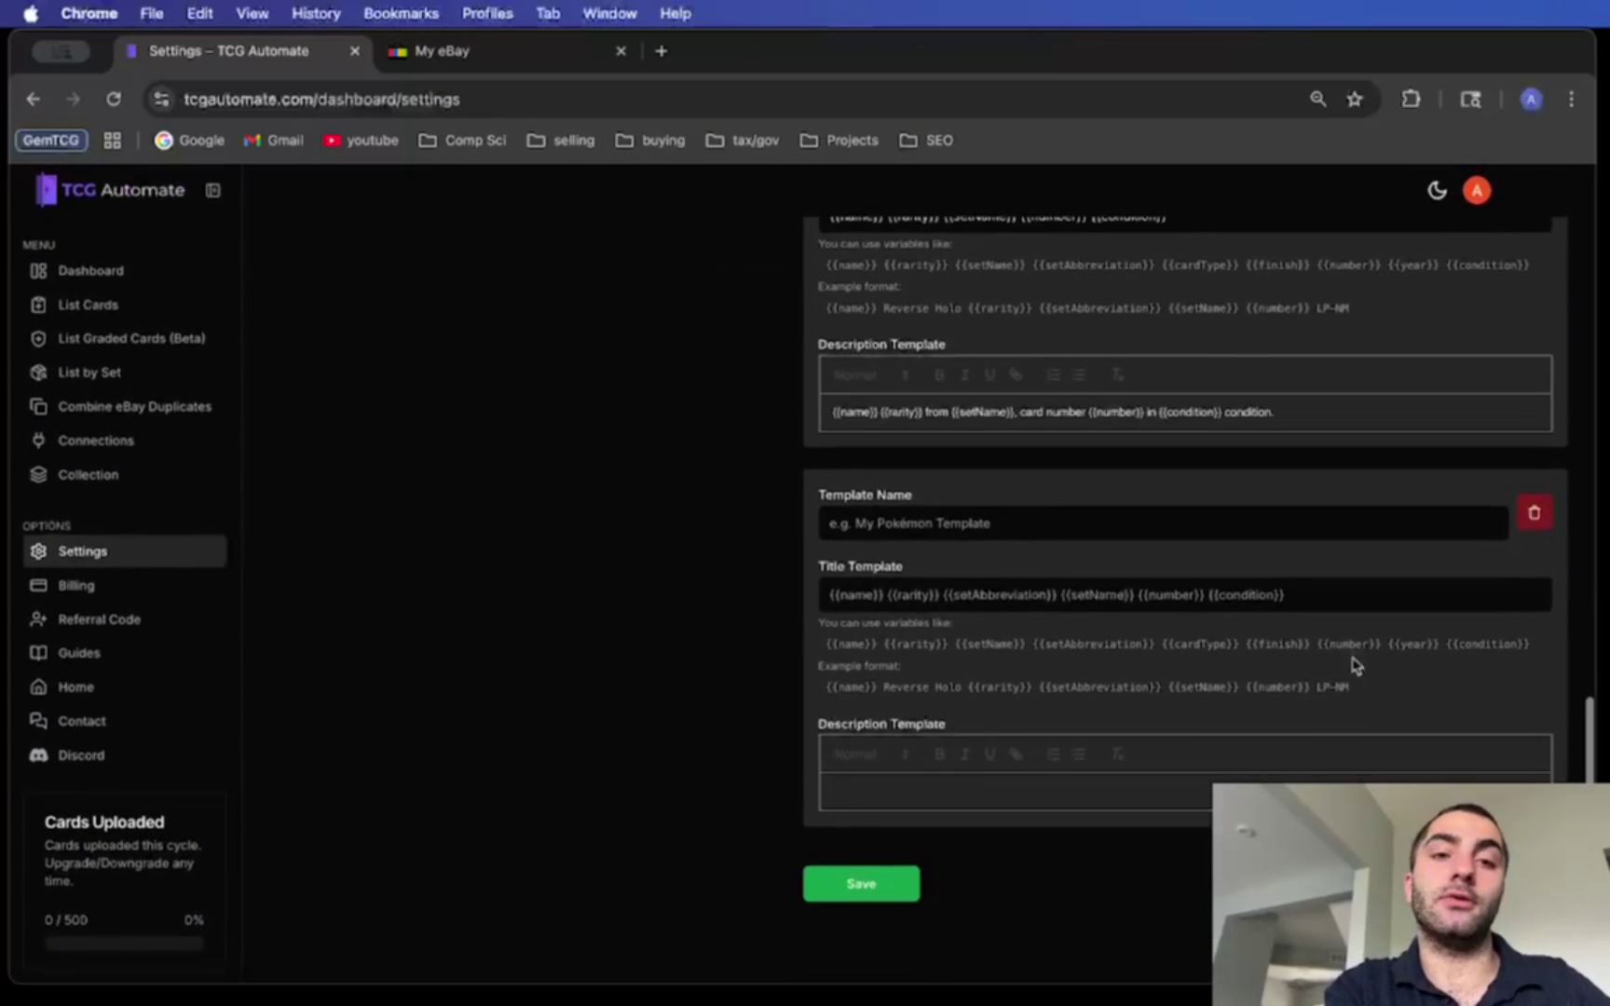
pyautogui.click(862, 889)
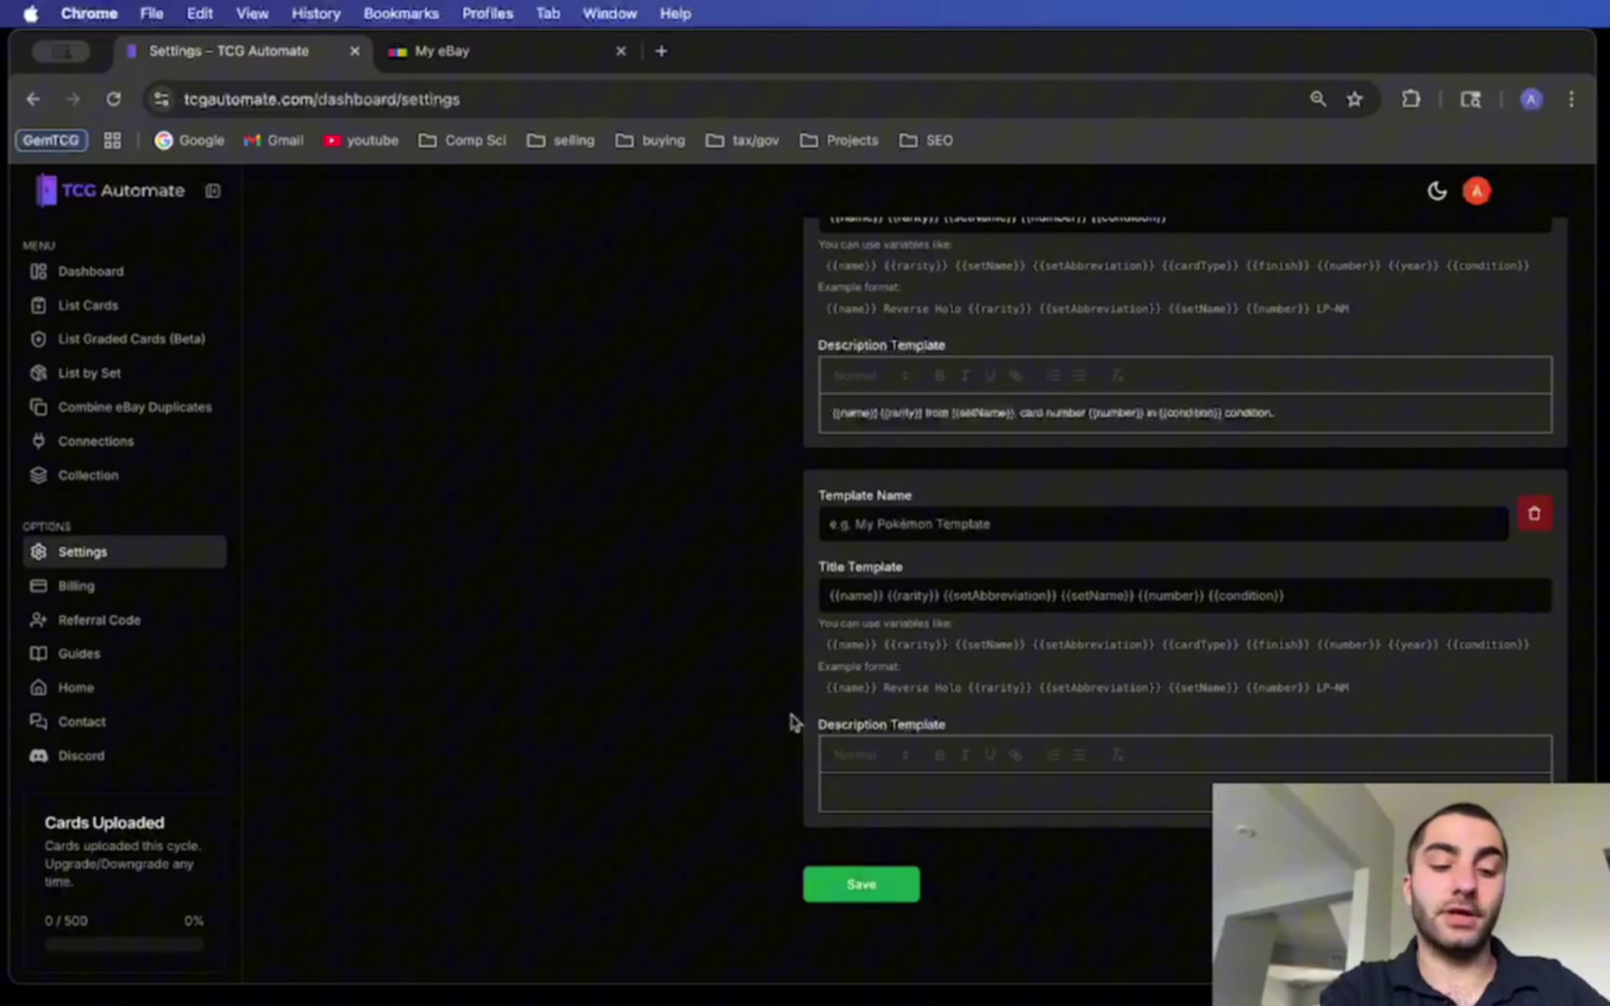
# Step: Open the form for listing a card batch and name the batch po-1
pyautogui.scroll(15, 794, 719)
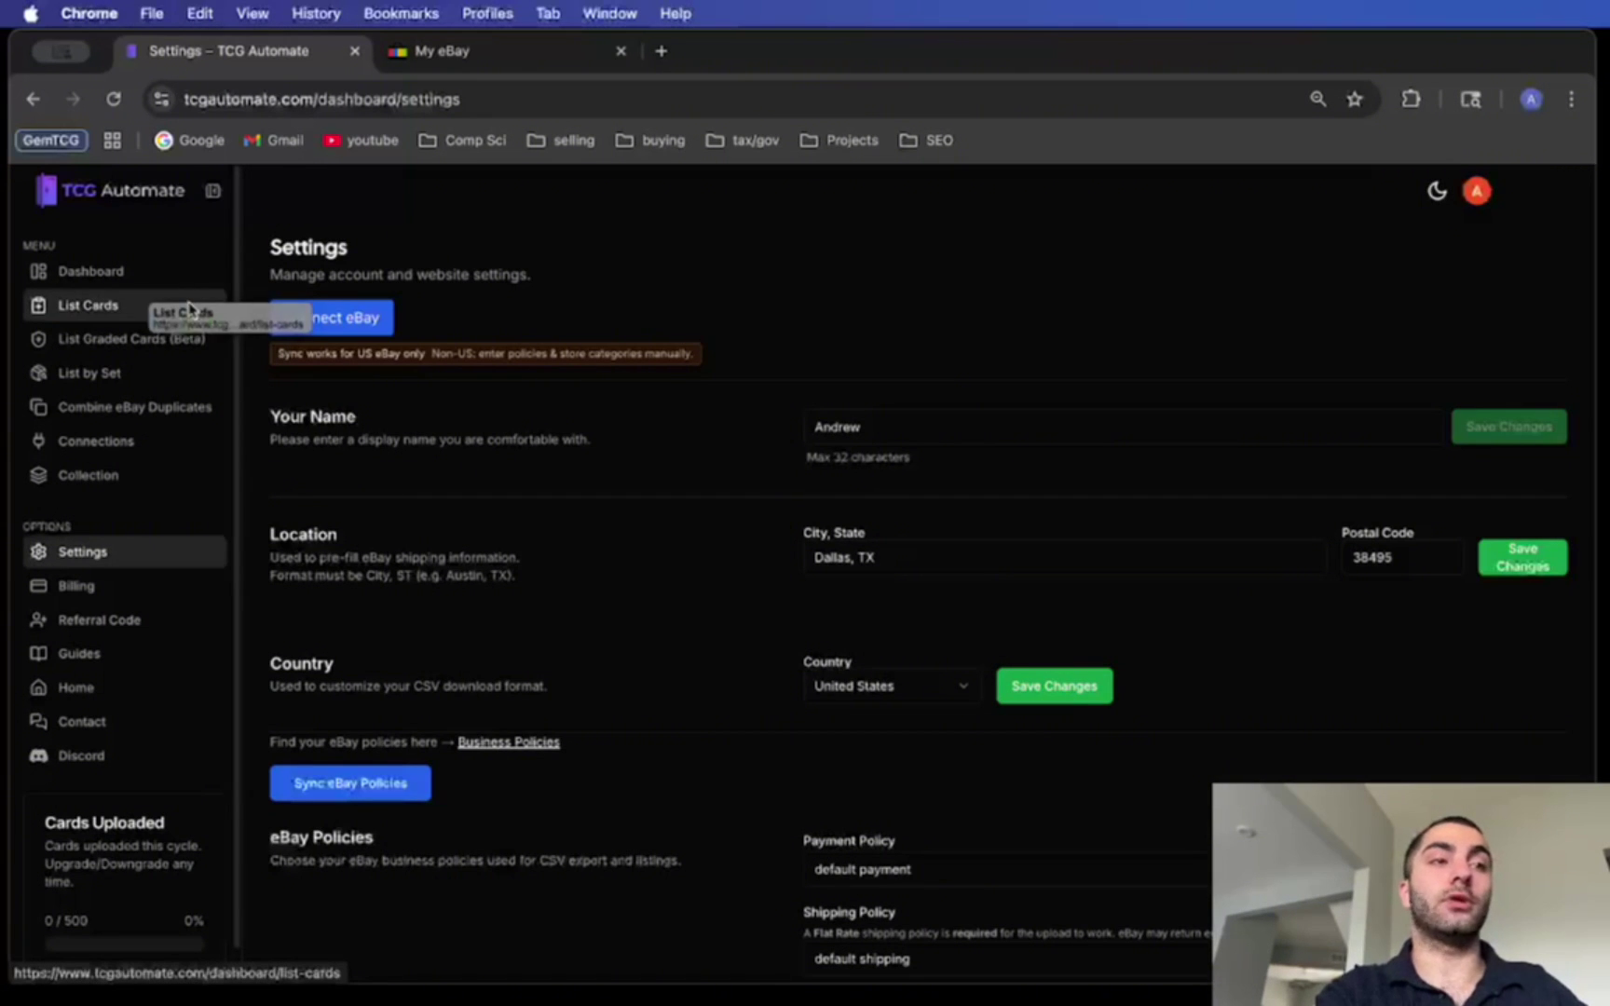
pyautogui.click(98, 311)
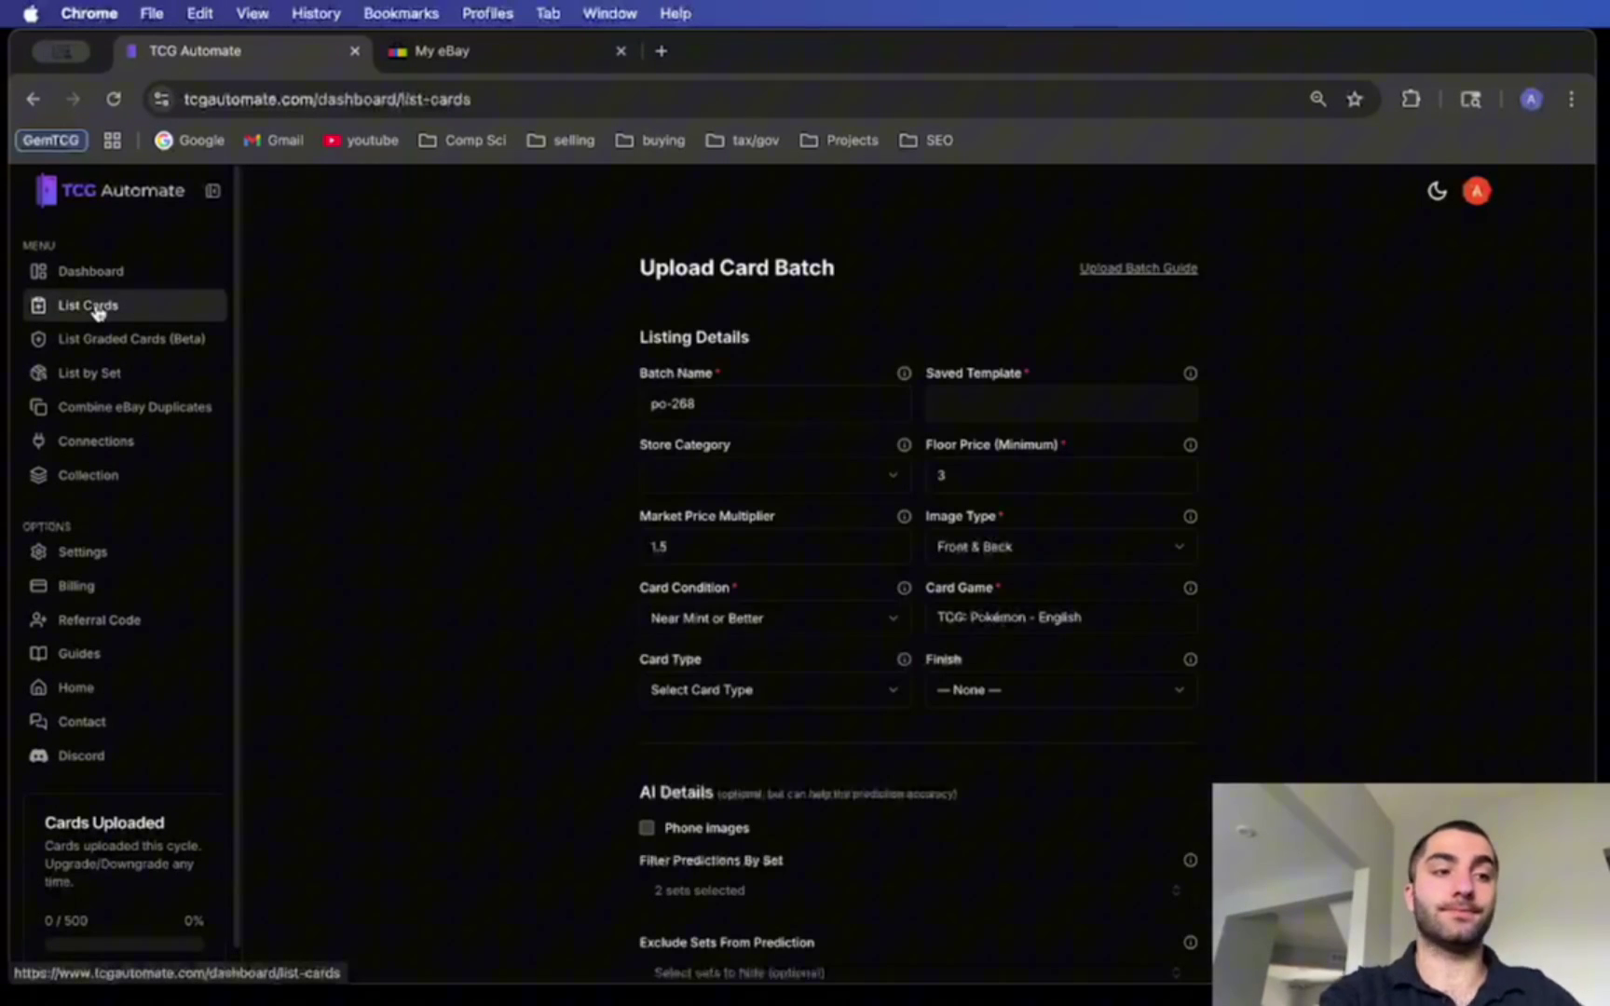
pyautogui.doubleClick(778, 410)
pyautogui.tripleClick(778, 410)
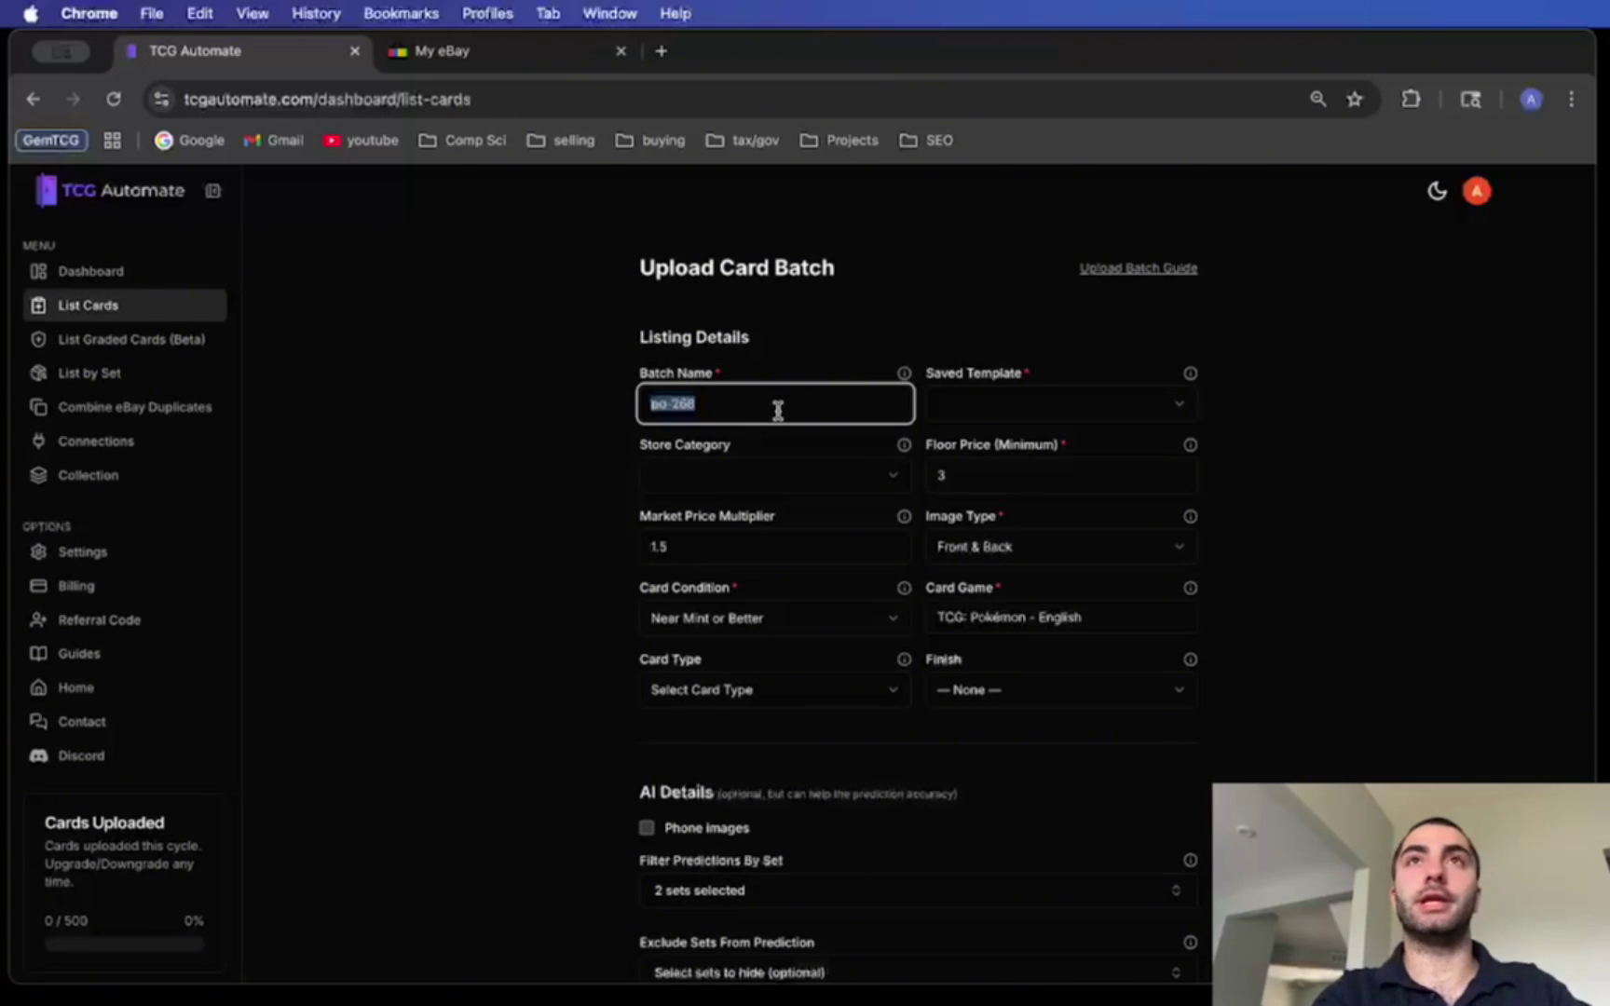
pyautogui.write('po-1')
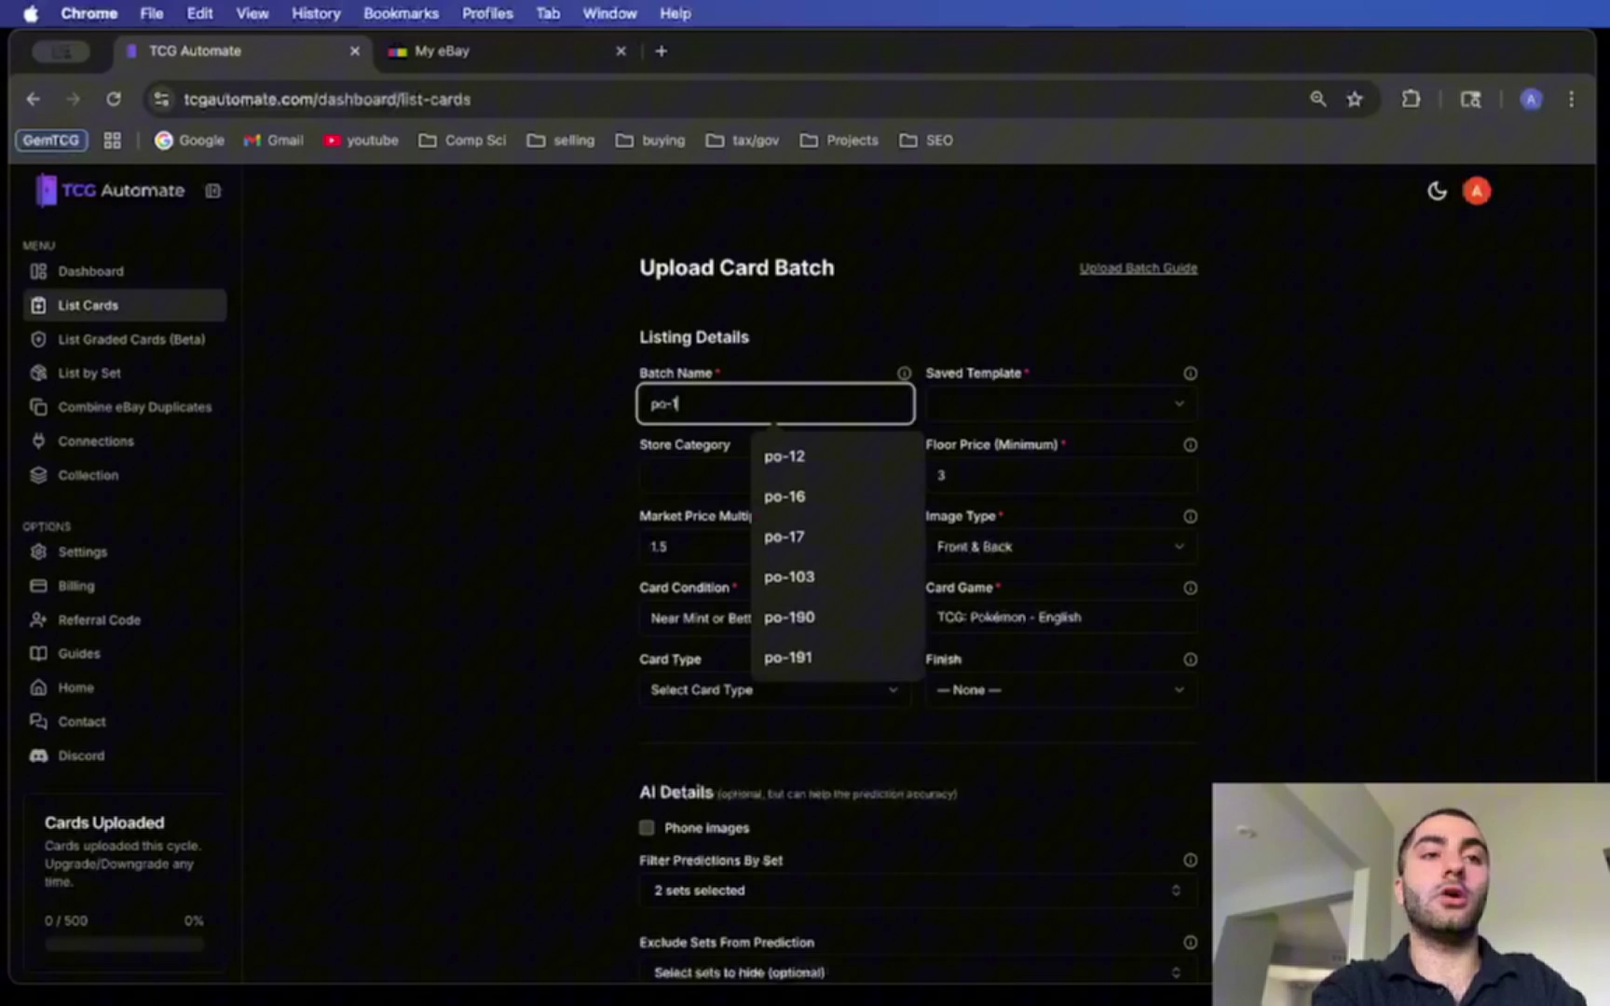
pyautogui.click(536, 444)
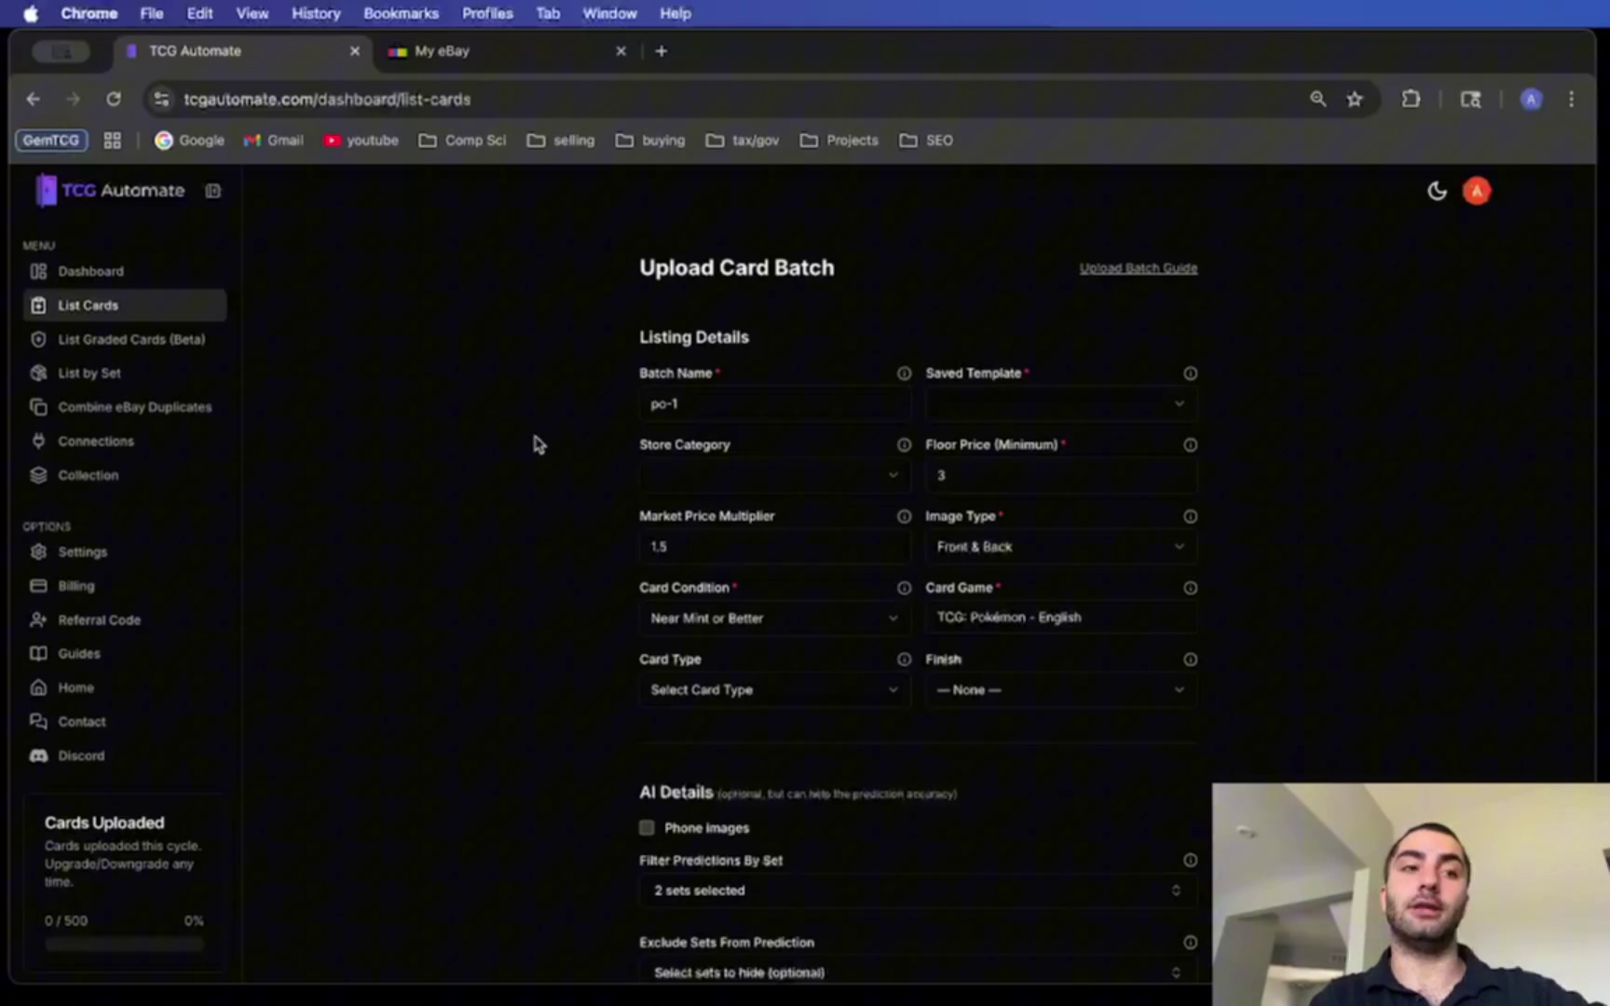
# Step: Select Default Template as the batch's saved template, and check the store category and minimum floor price fields
pyautogui.click(990, 403)
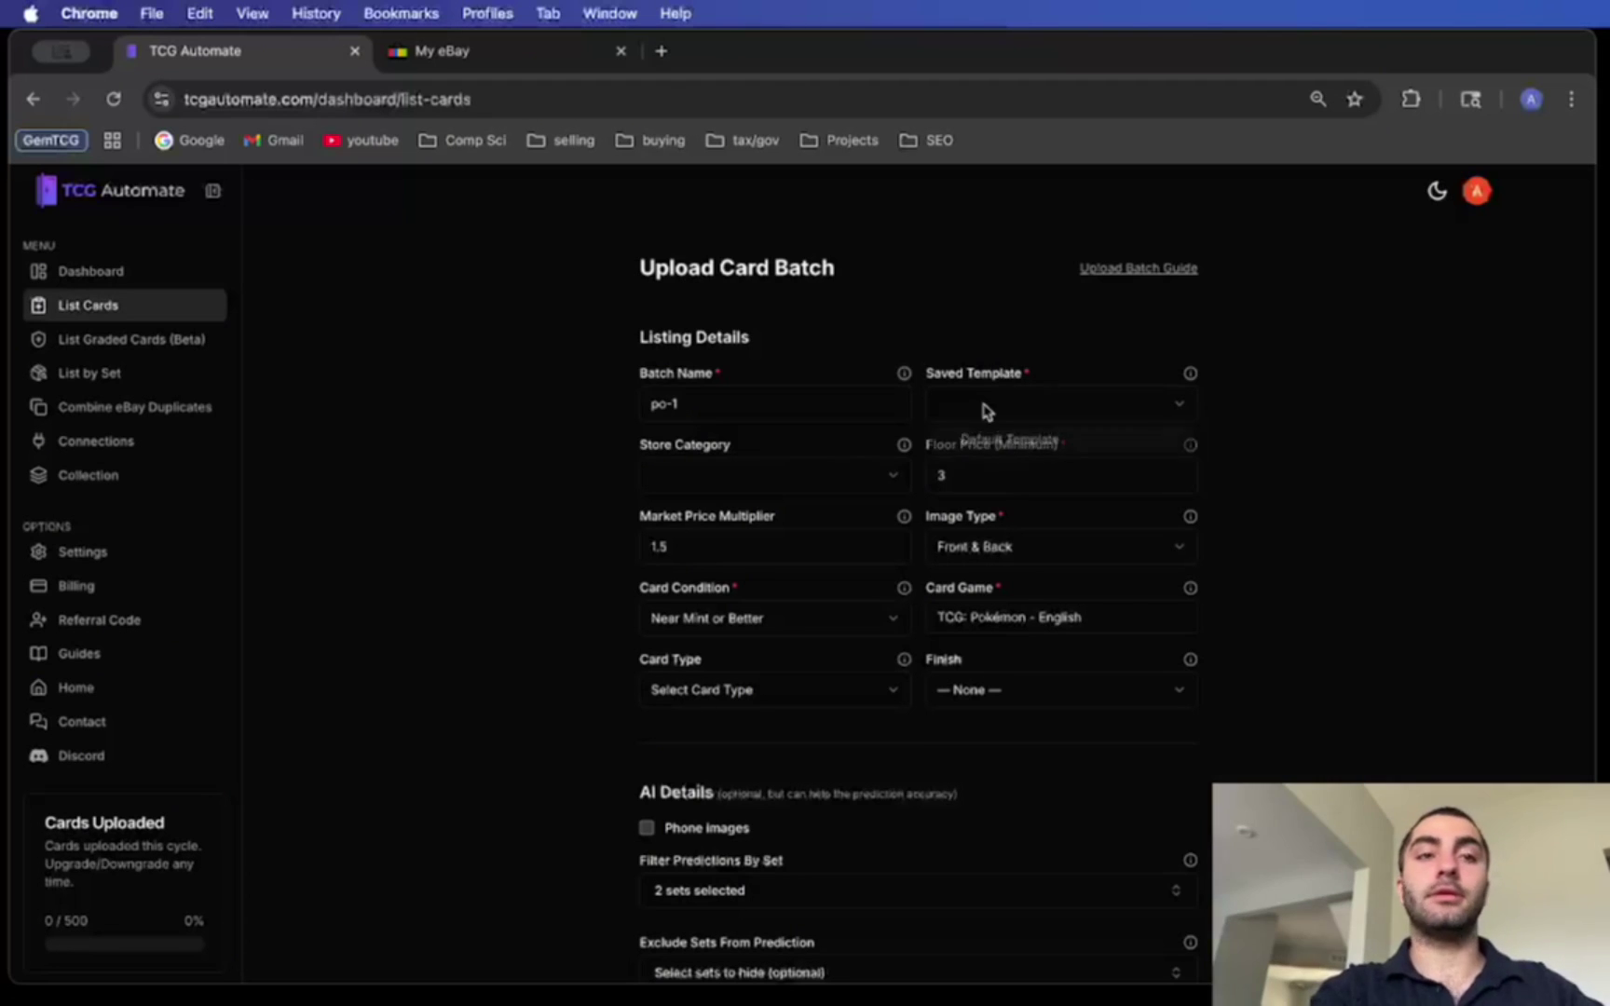
pyautogui.click(995, 445)
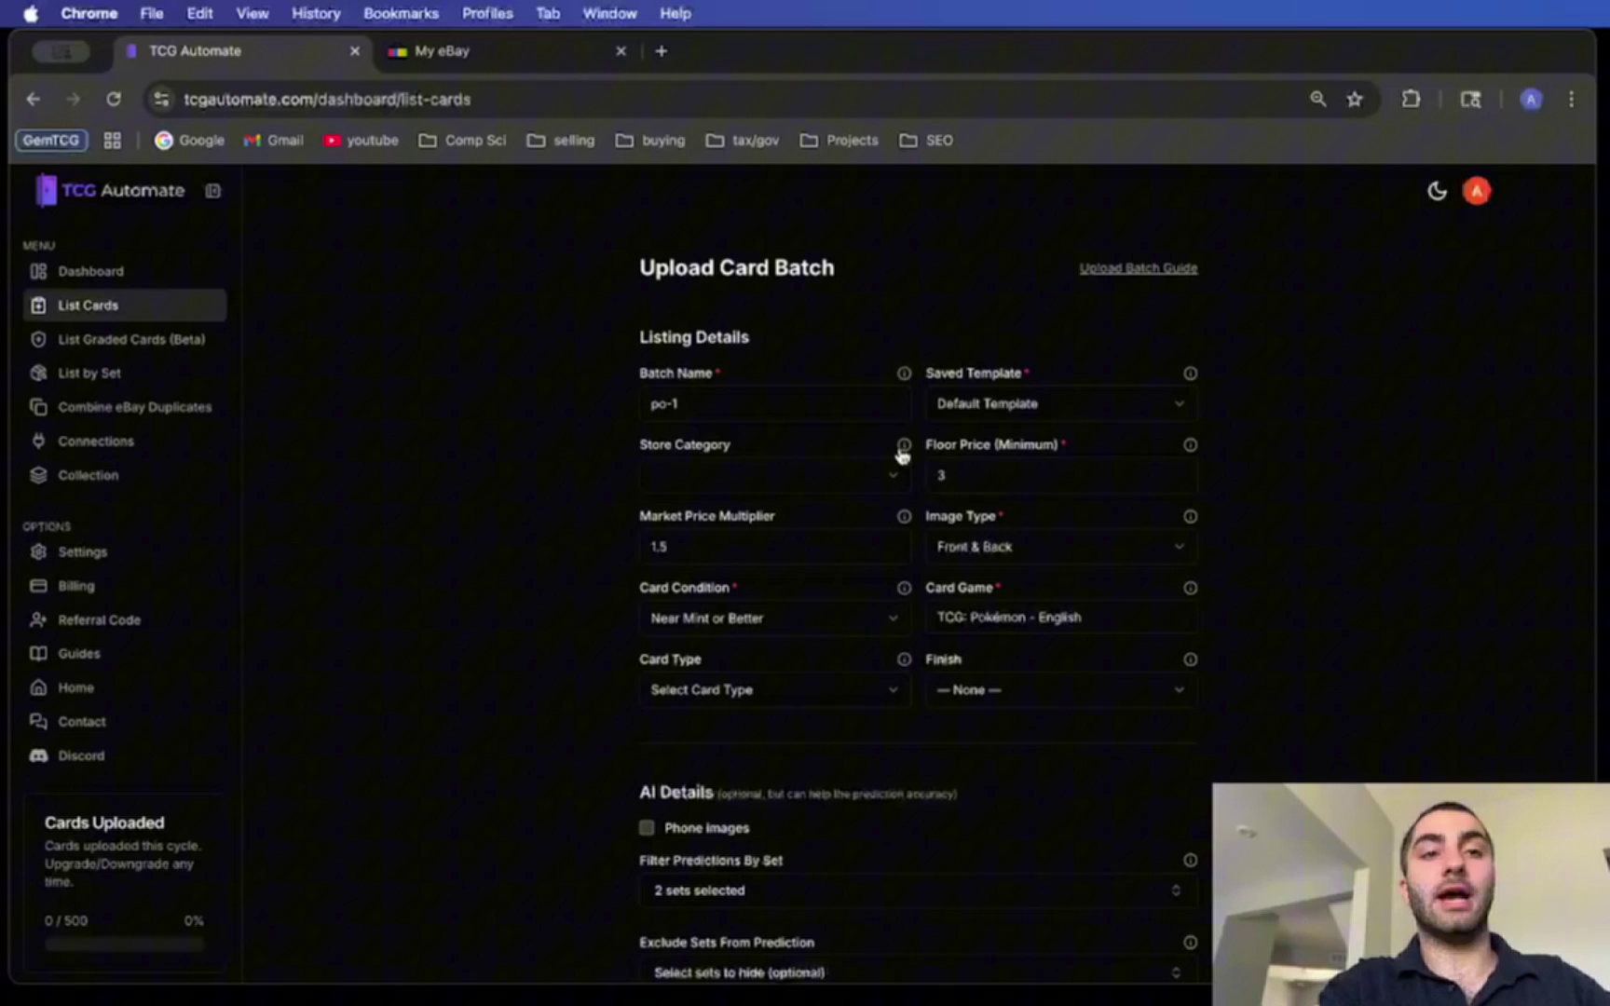
pyautogui.click(871, 475)
pyautogui.click(834, 438)
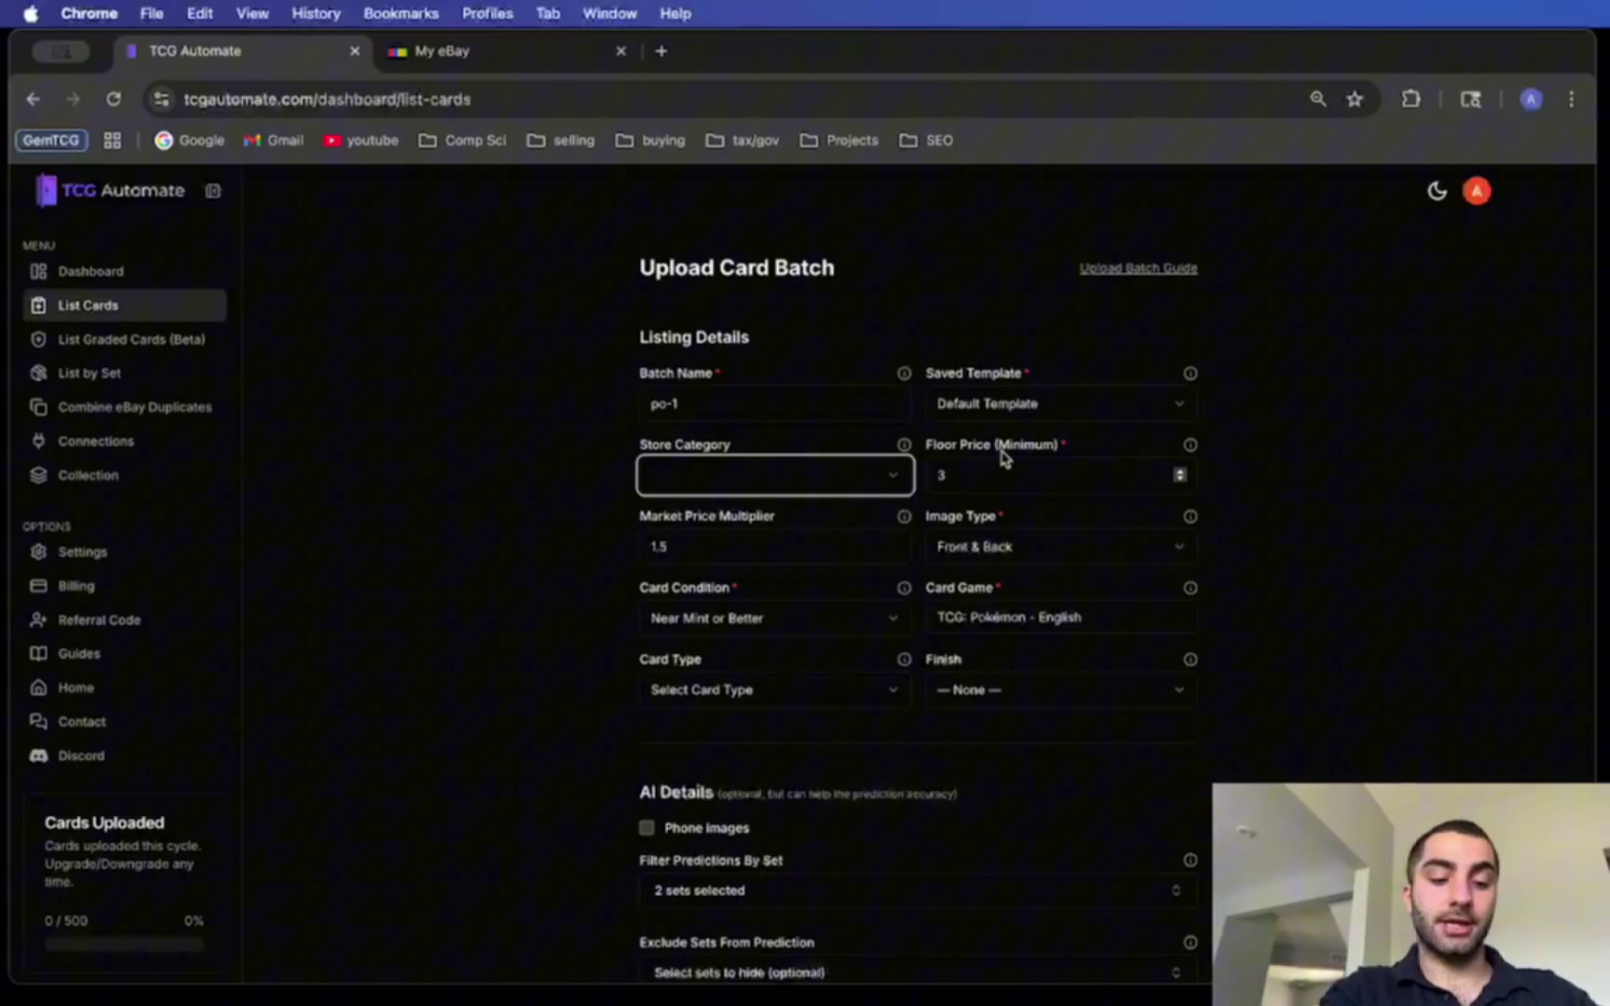
pyautogui.moveTo(952, 457); pyautogui.dragTo(1057, 456)
pyautogui.click(1067, 454)
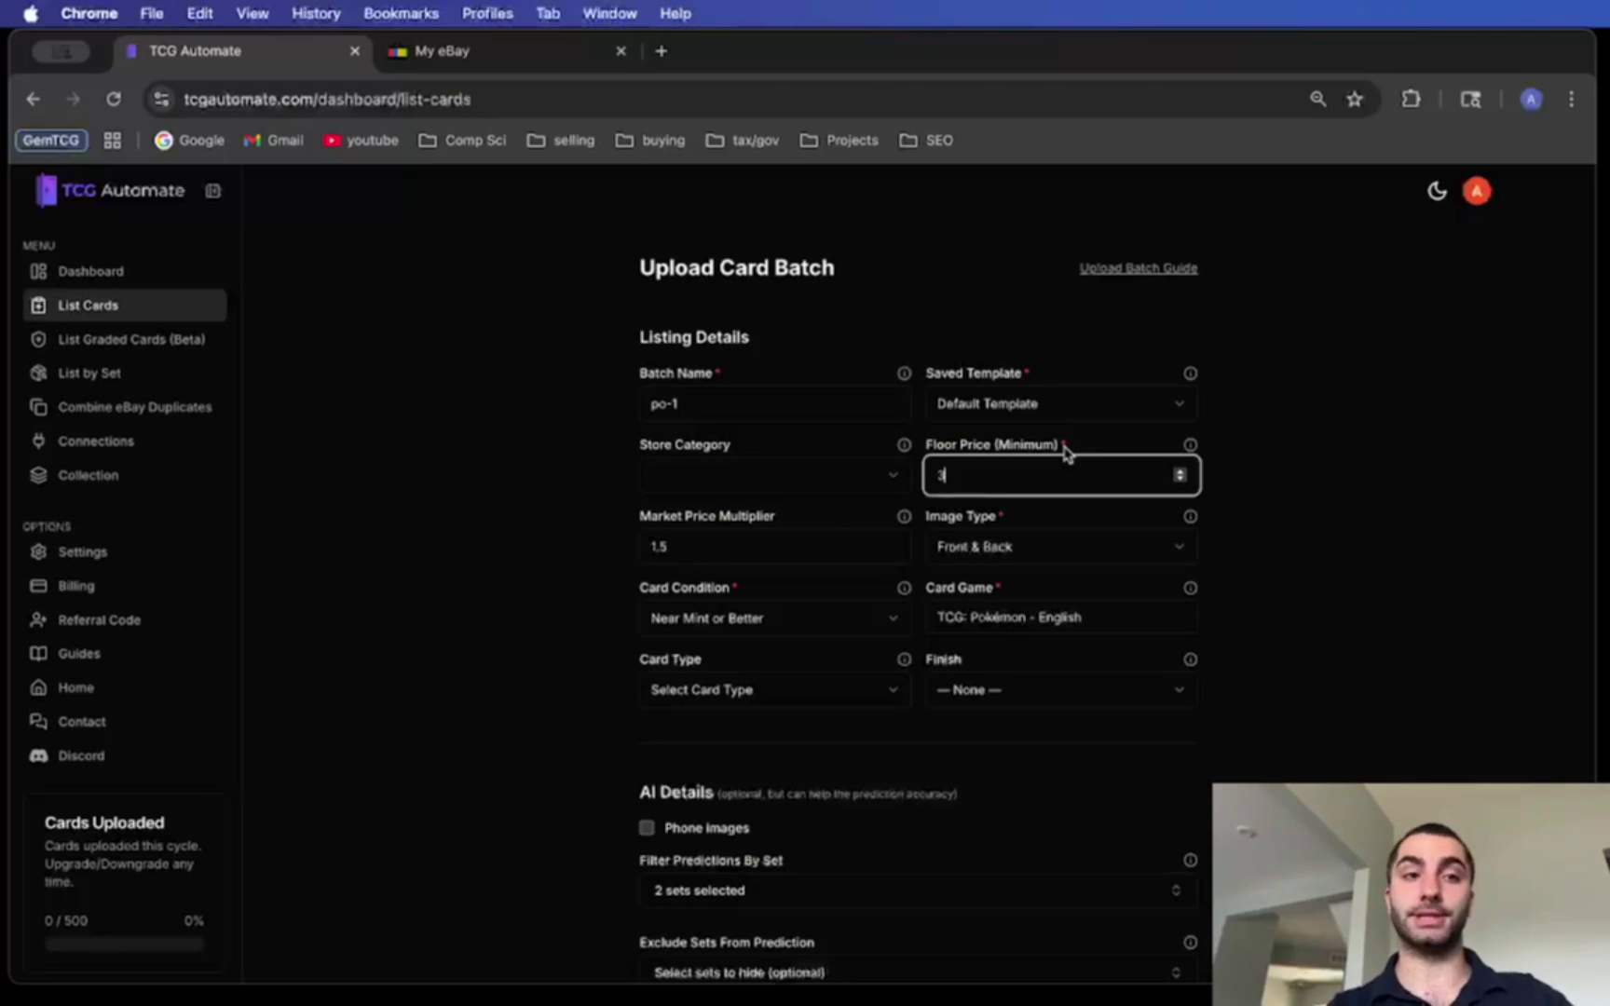
# Step: Set the market price multiplier of the batch to 1
pyautogui.click(805, 522)
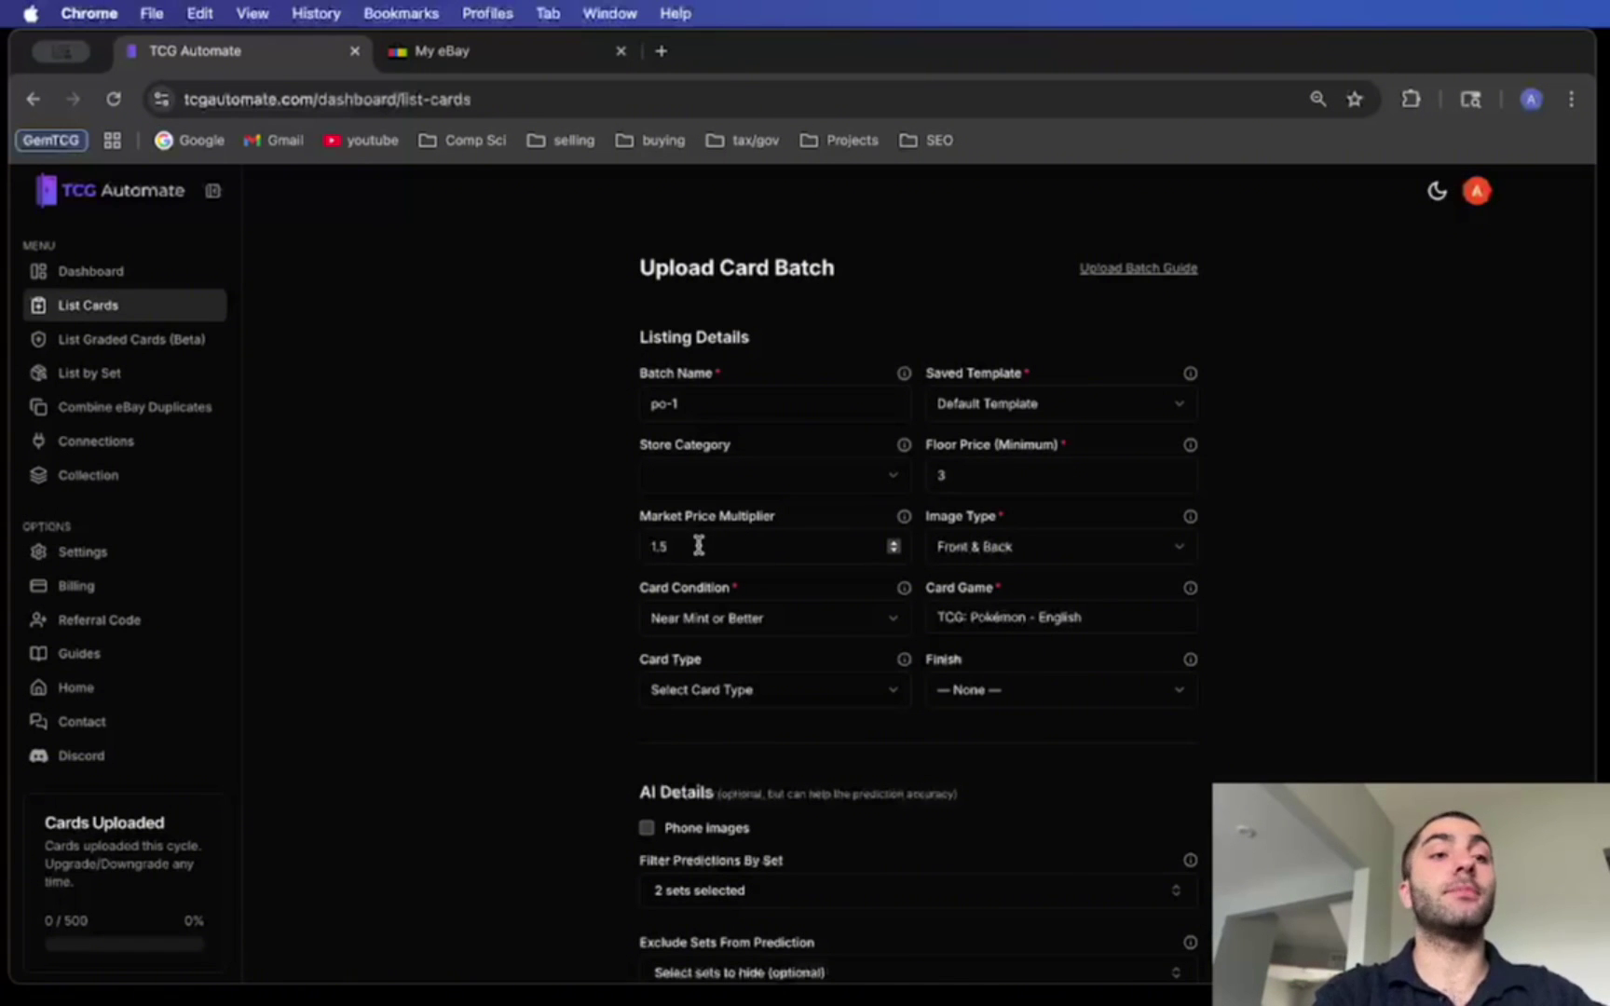
pyautogui.click(729, 548)
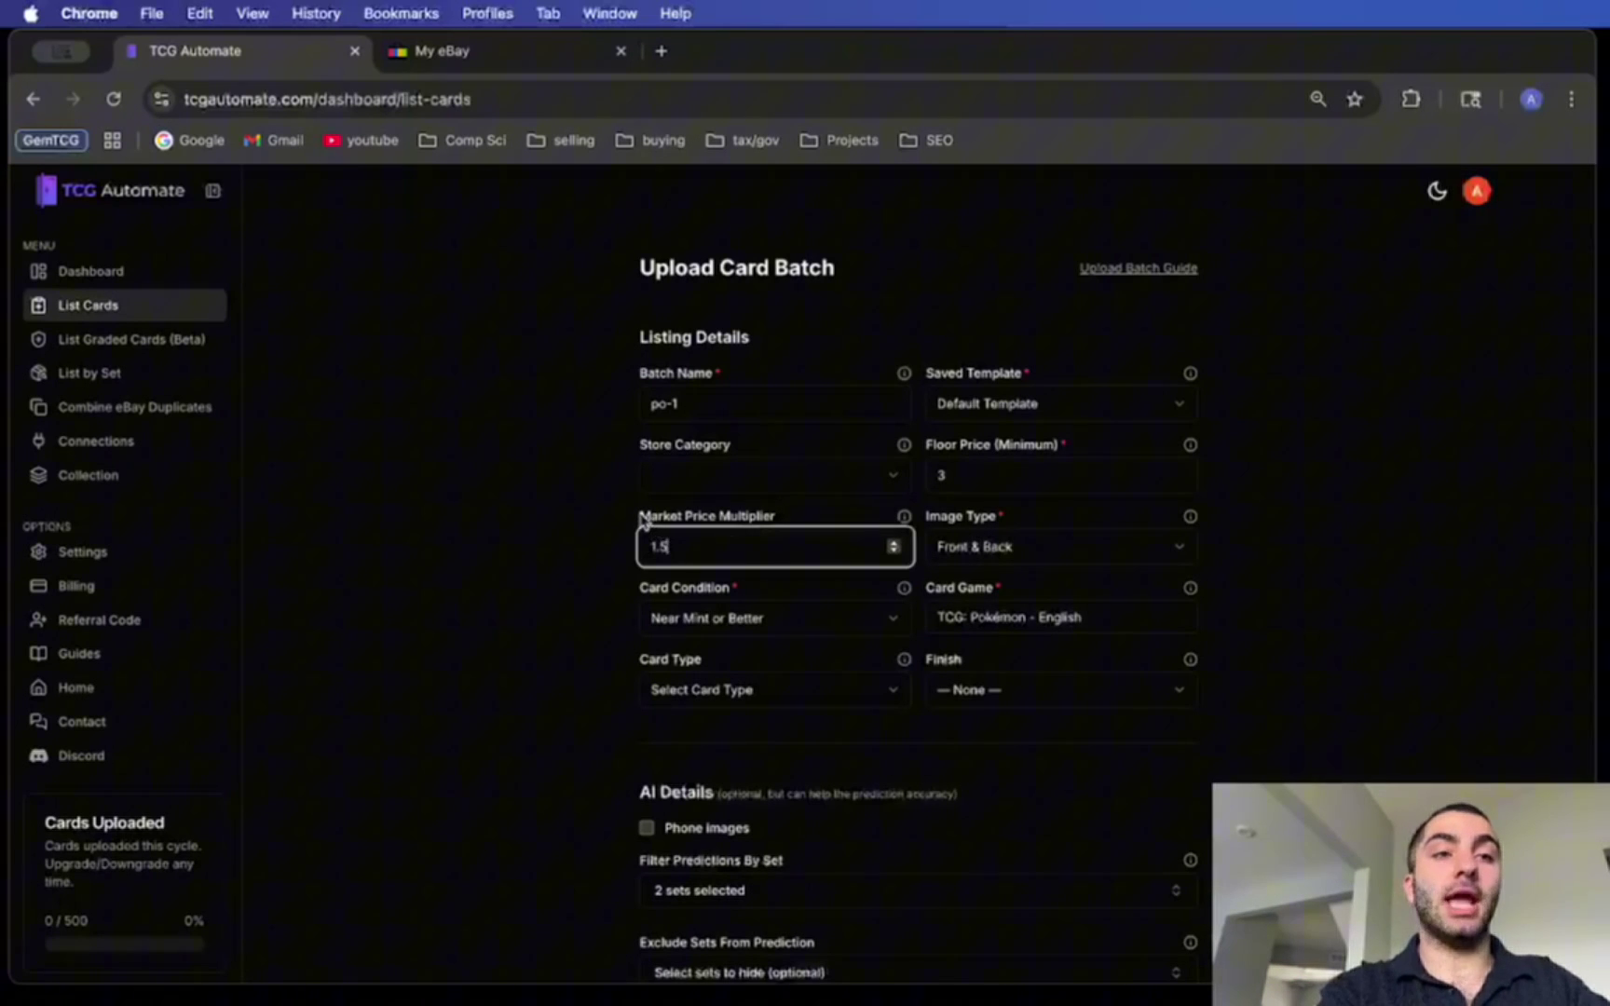
pyautogui.moveTo(641, 546); pyautogui.dragTo(758, 546)
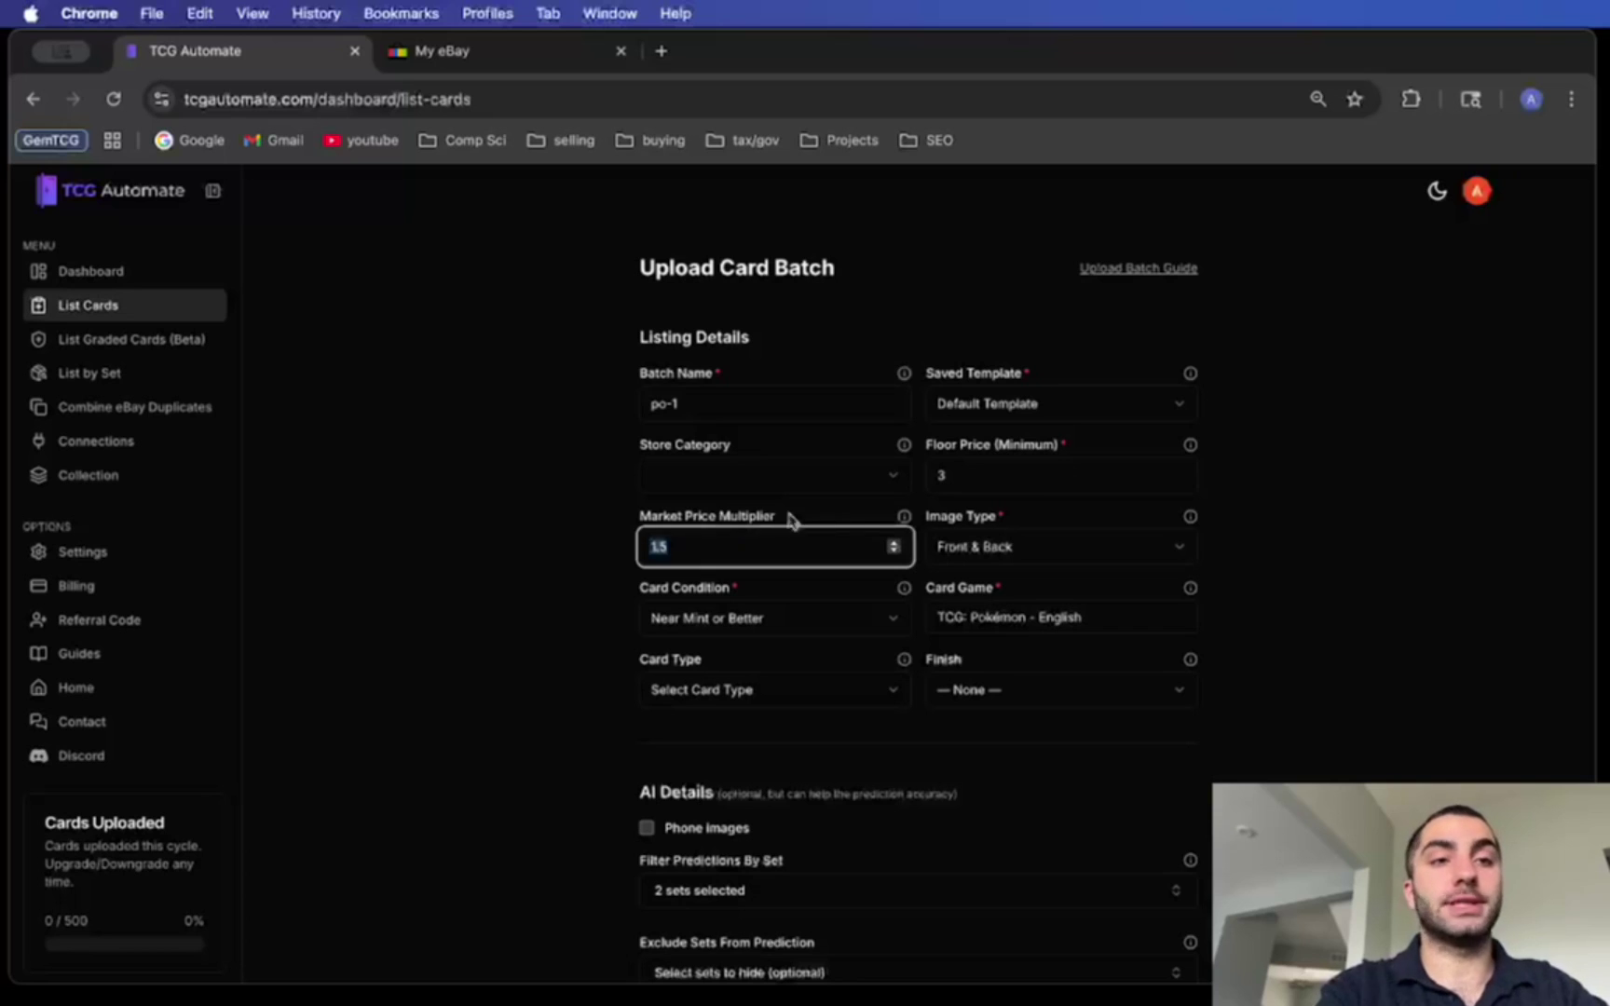
pyautogui.click(734, 550)
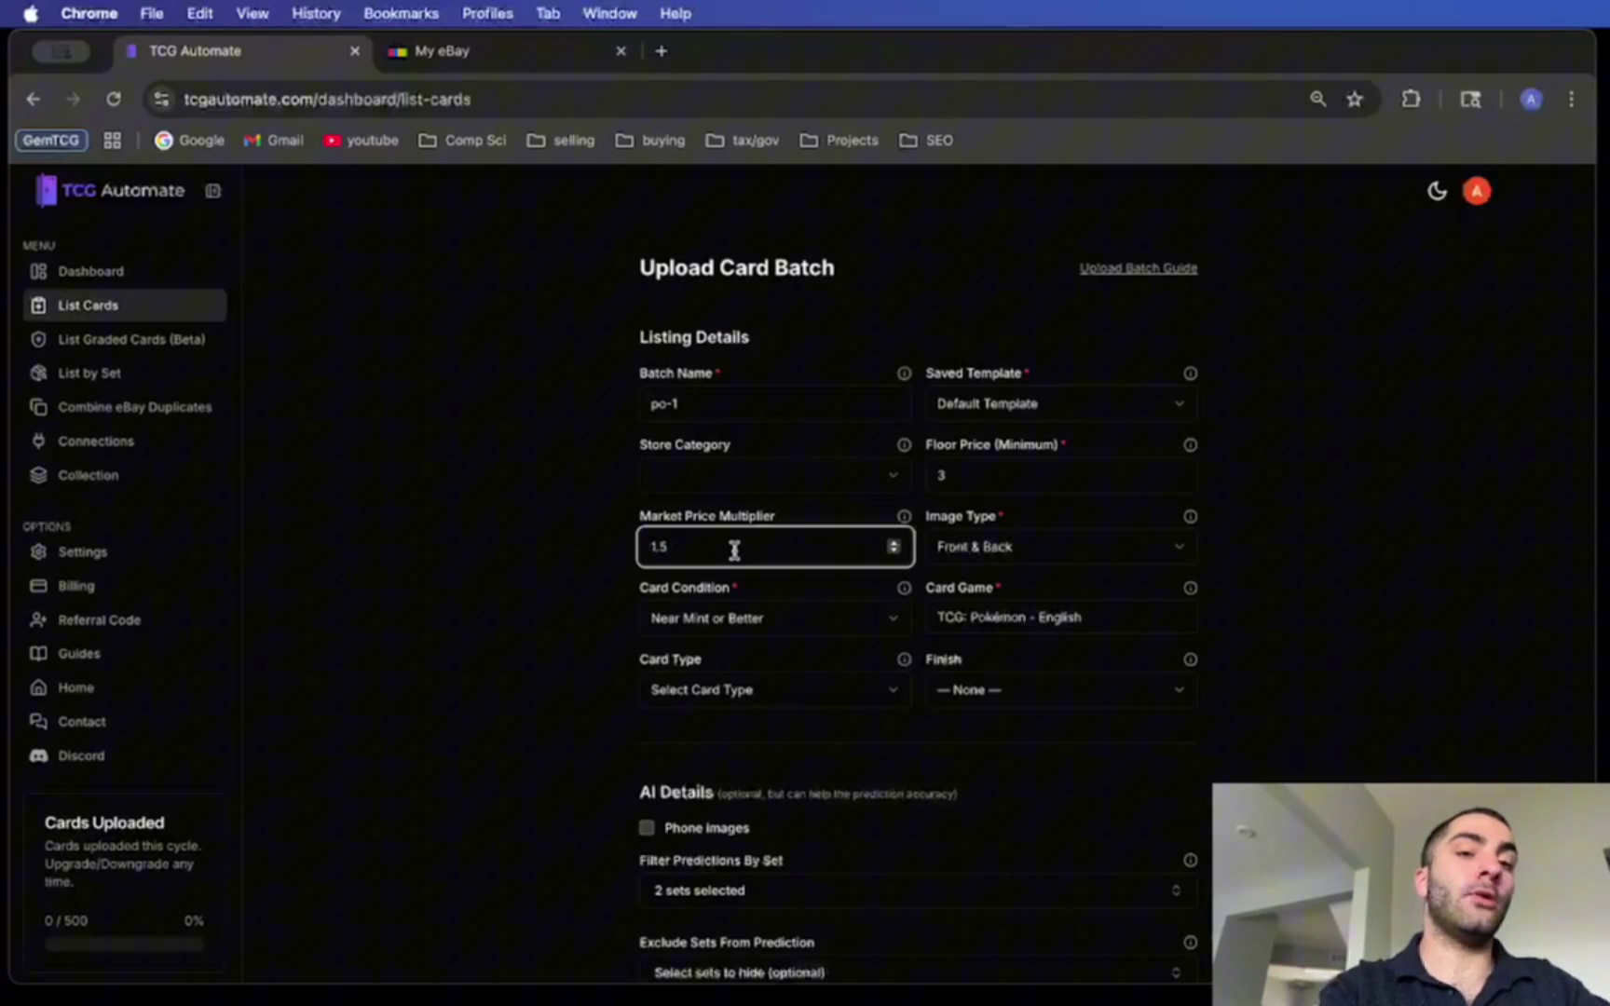
pyautogui.press('BackSpace')
pyautogui.write('3')
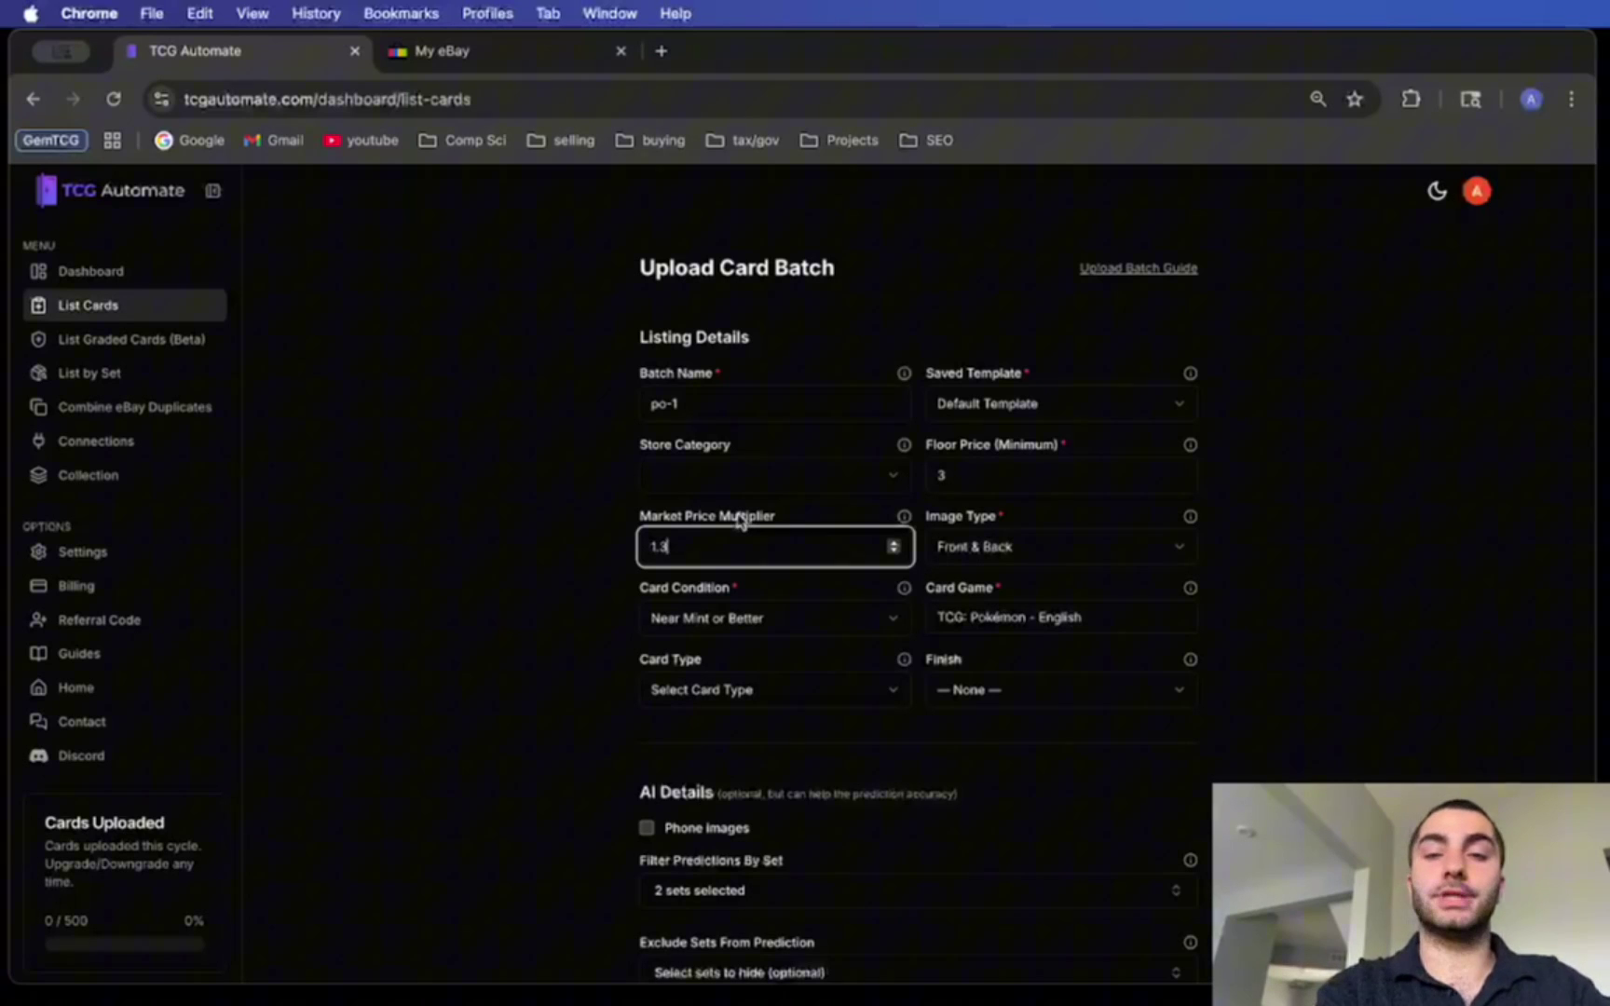
pyautogui.press('BackSpace')
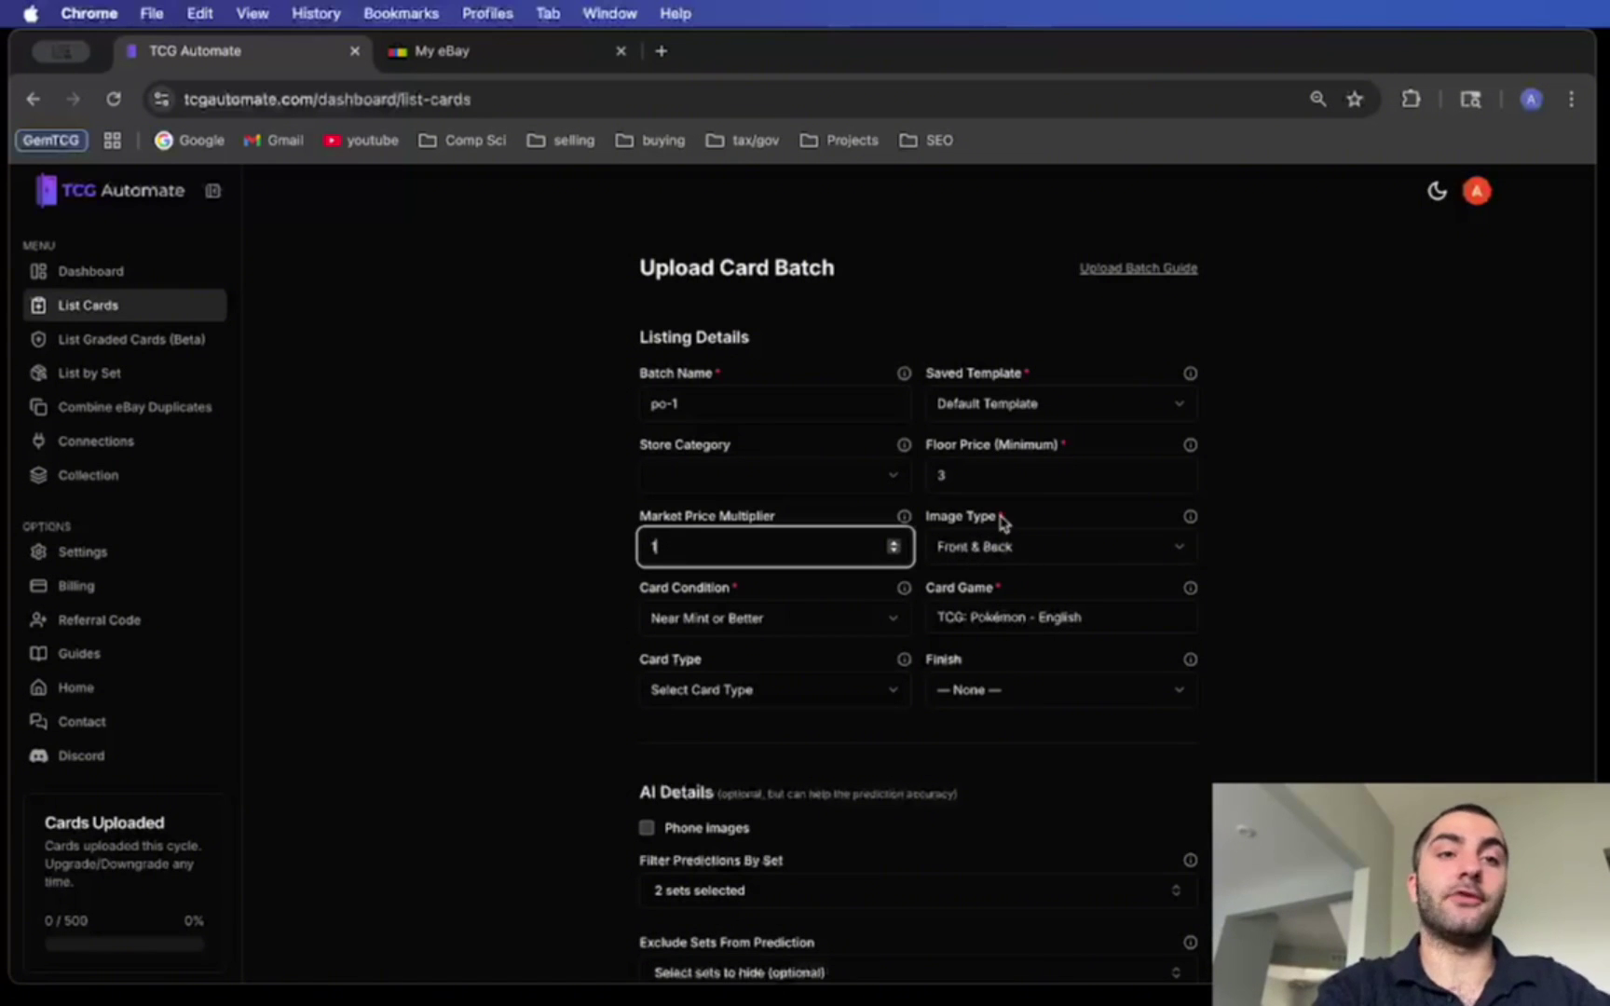
# Step: Review the available image type, card condition and card game options, including the sports card categories
pyautogui.click(995, 547)
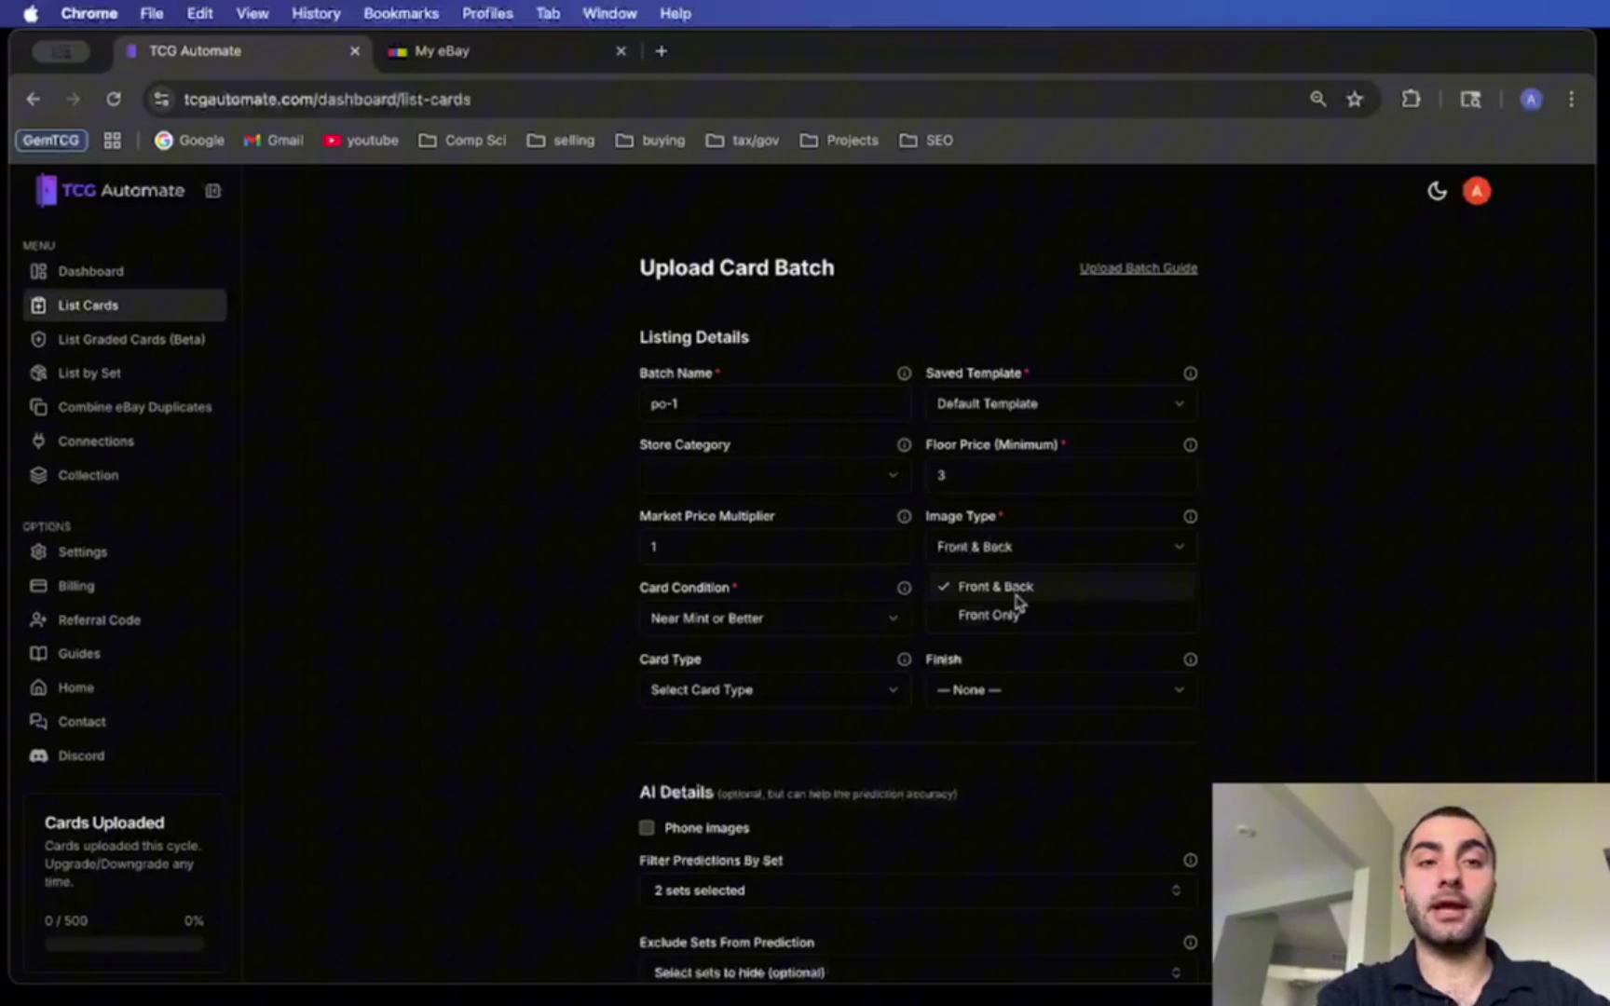
pyautogui.click(1394, 600)
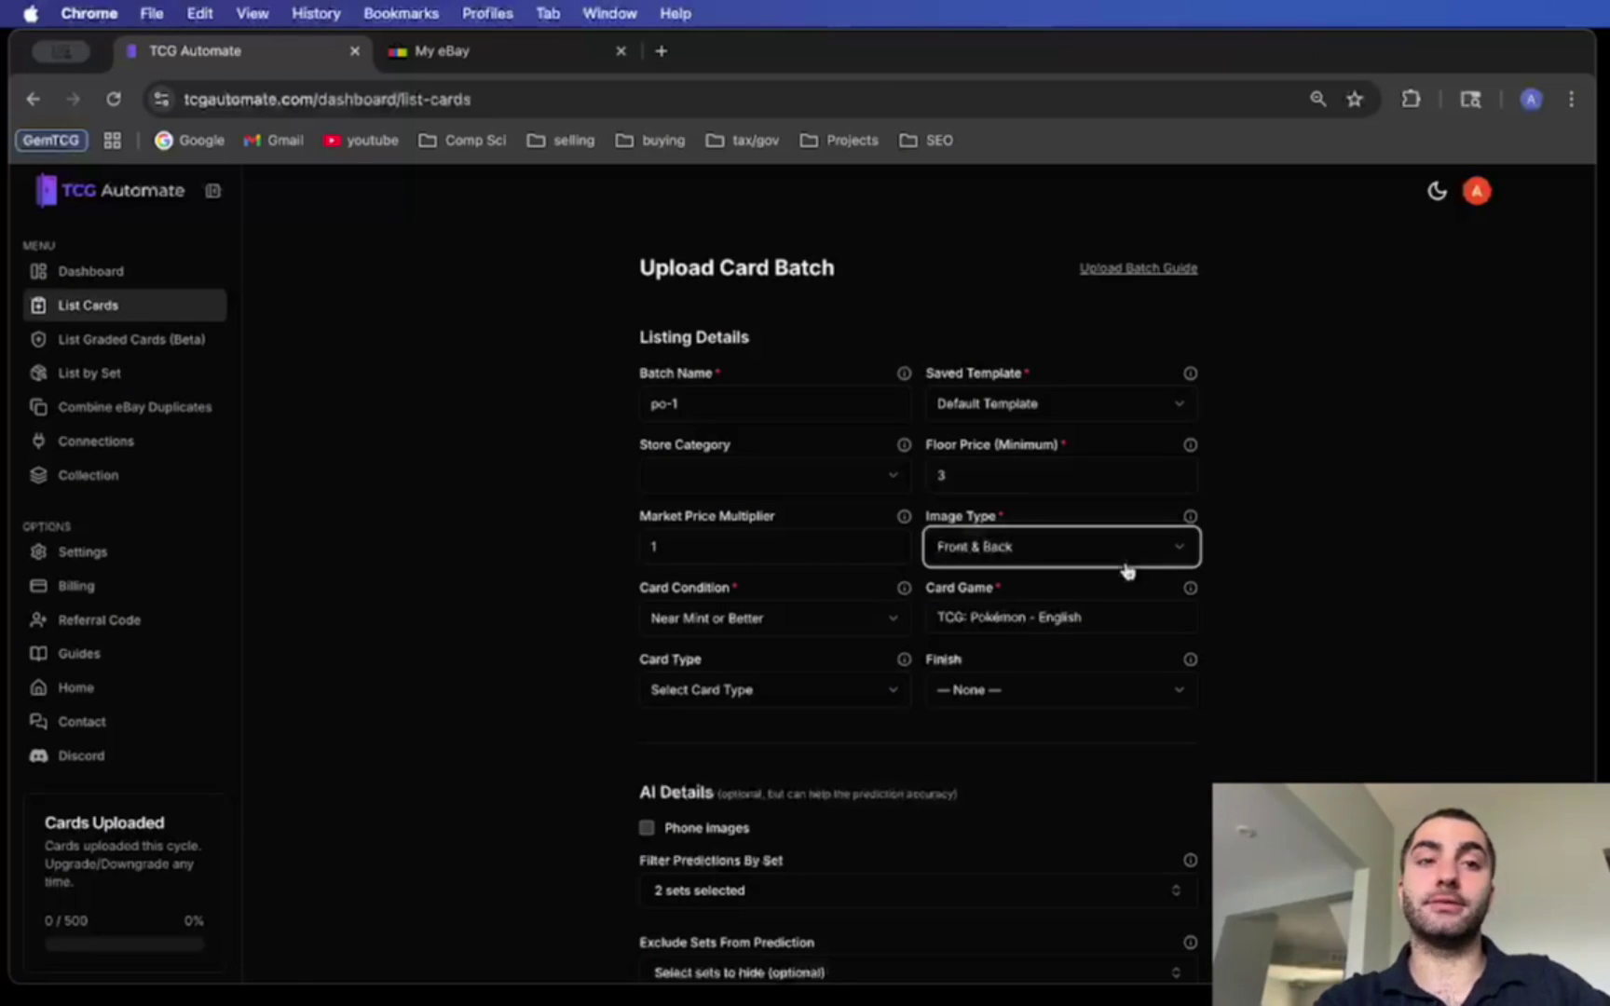
pyautogui.scroll(-5, 867, 623)
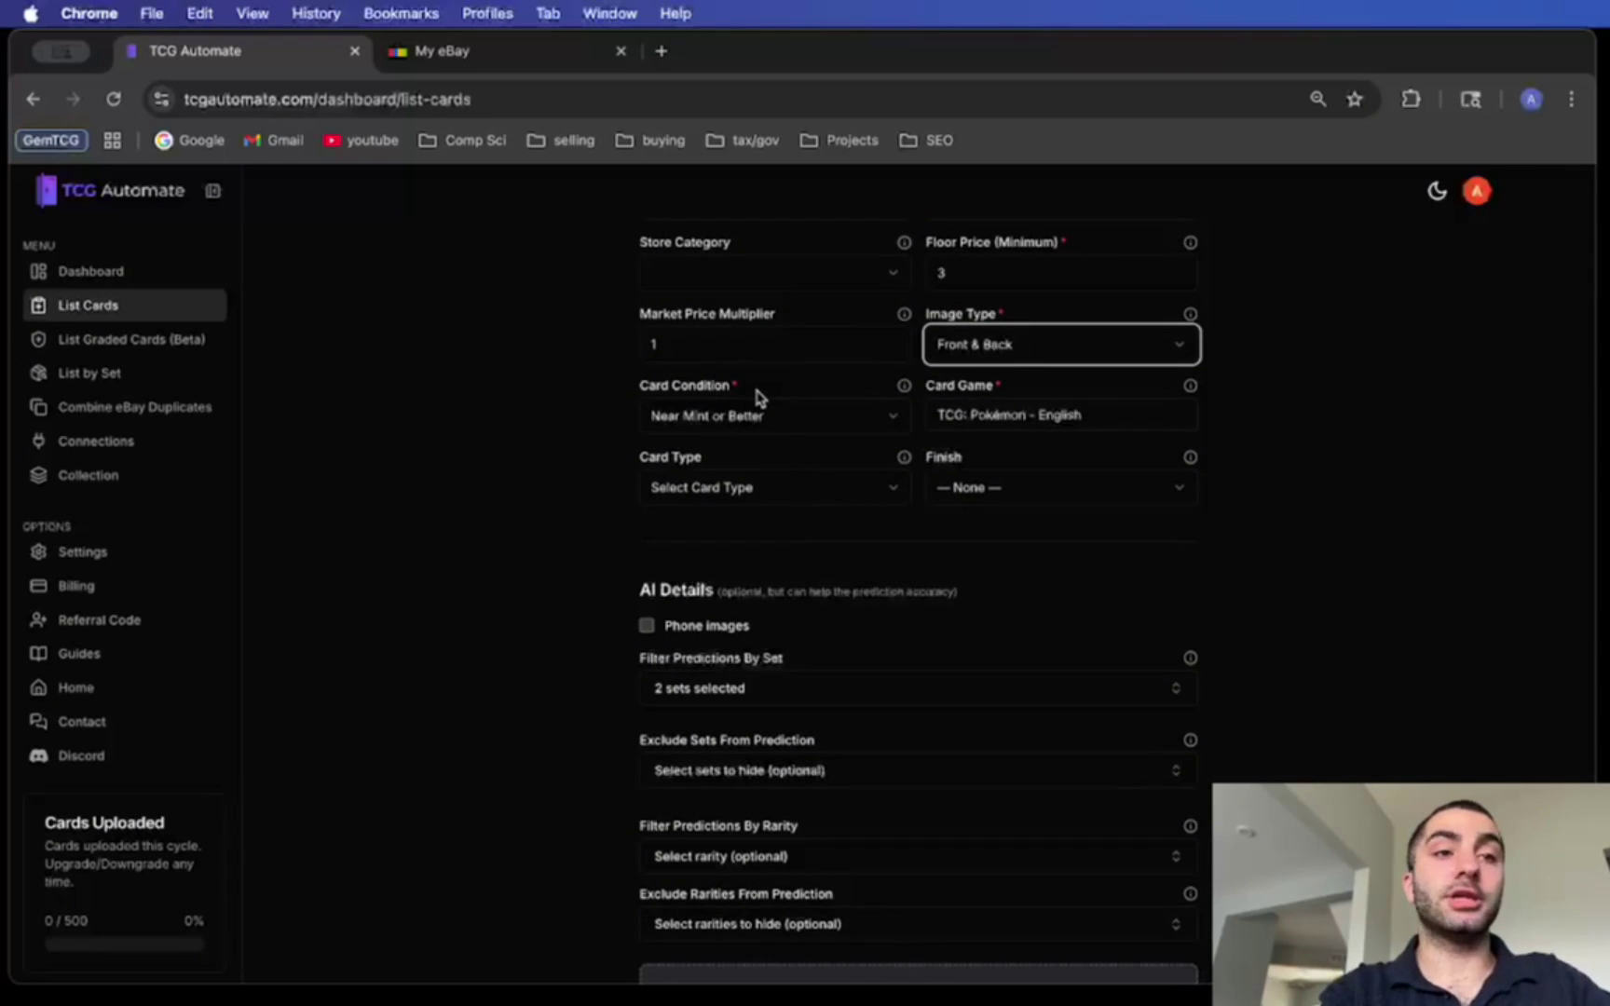
pyautogui.click(765, 421)
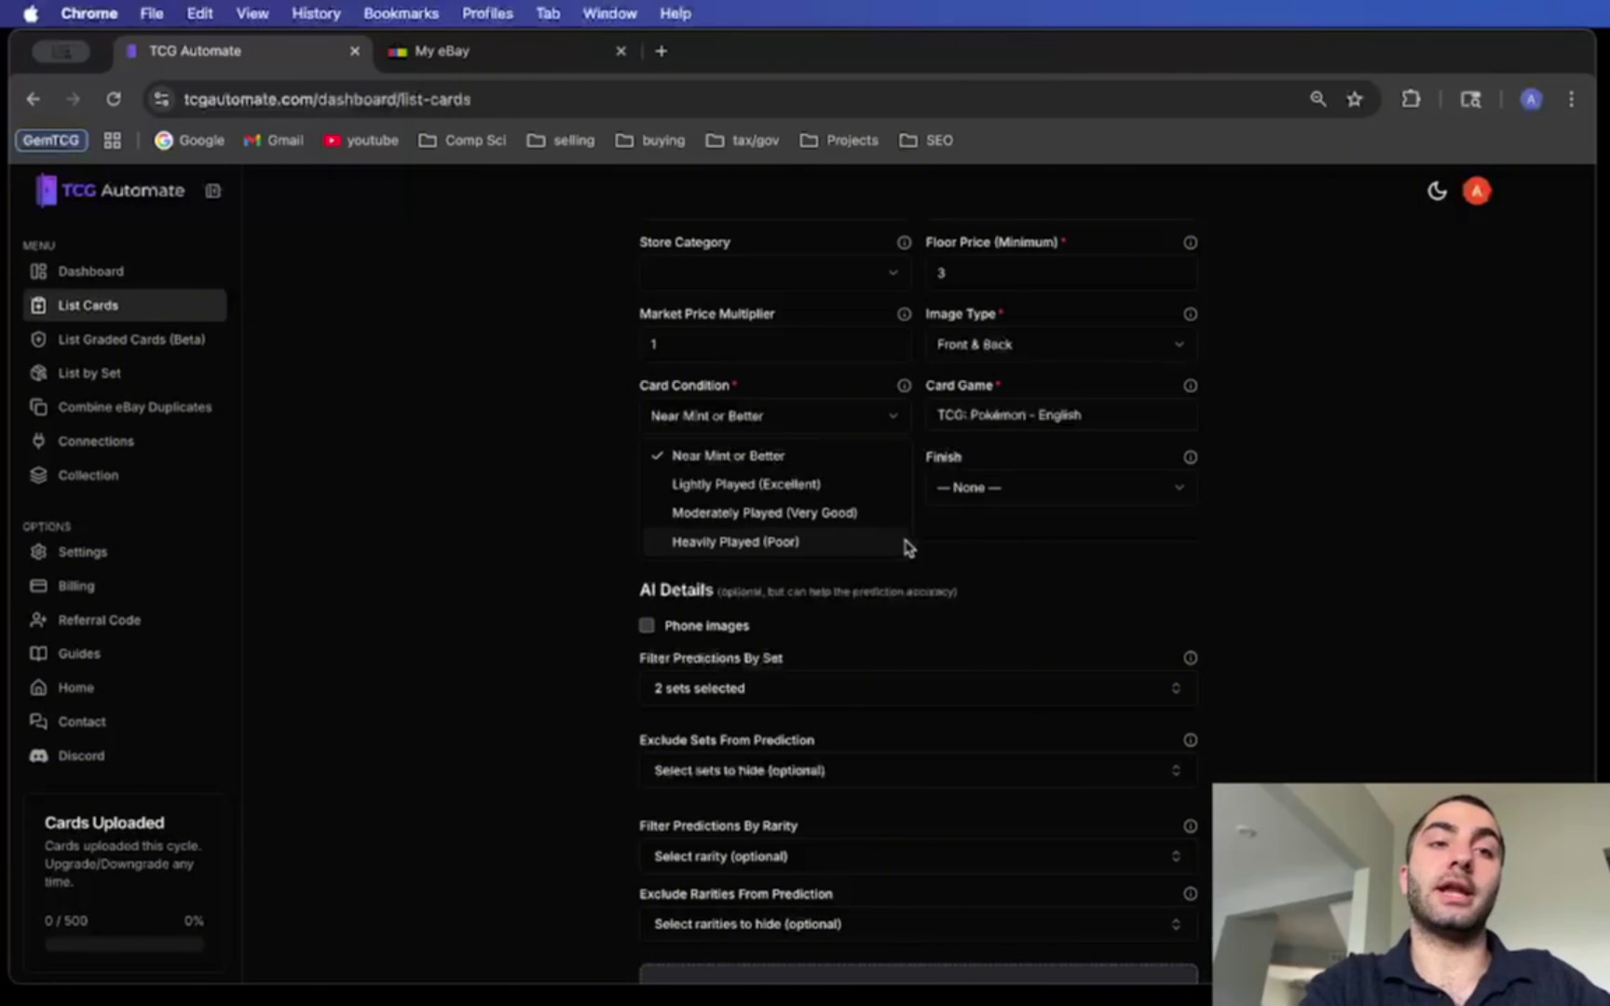
pyautogui.click(1253, 459)
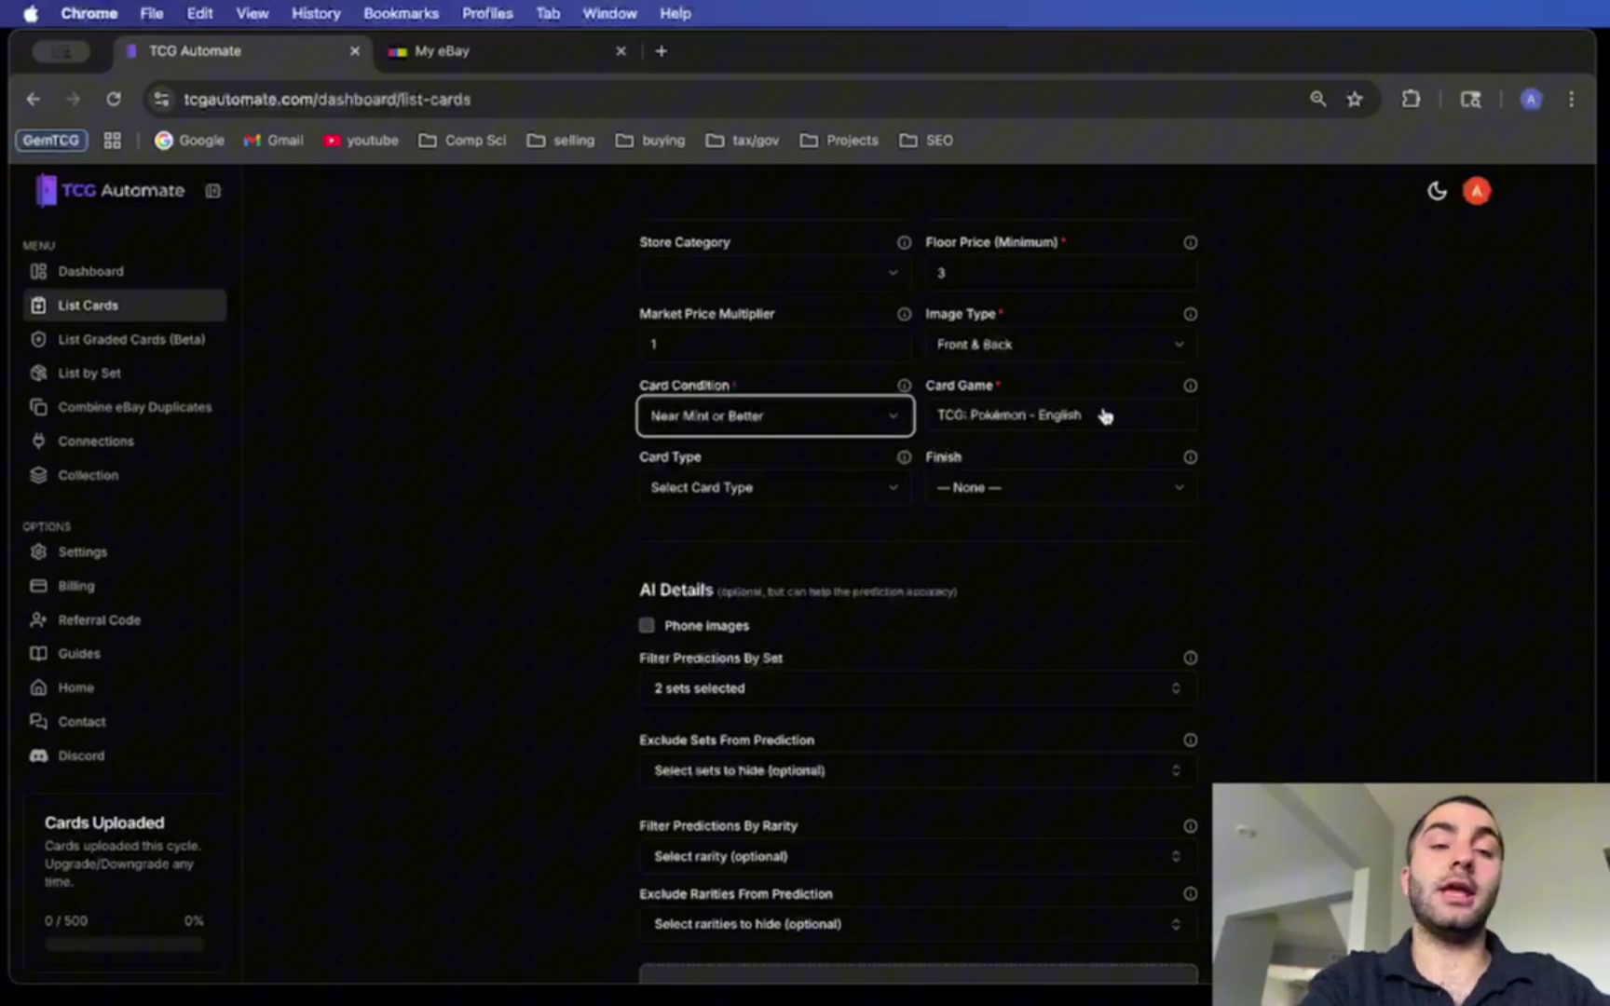
pyautogui.click(1105, 416)
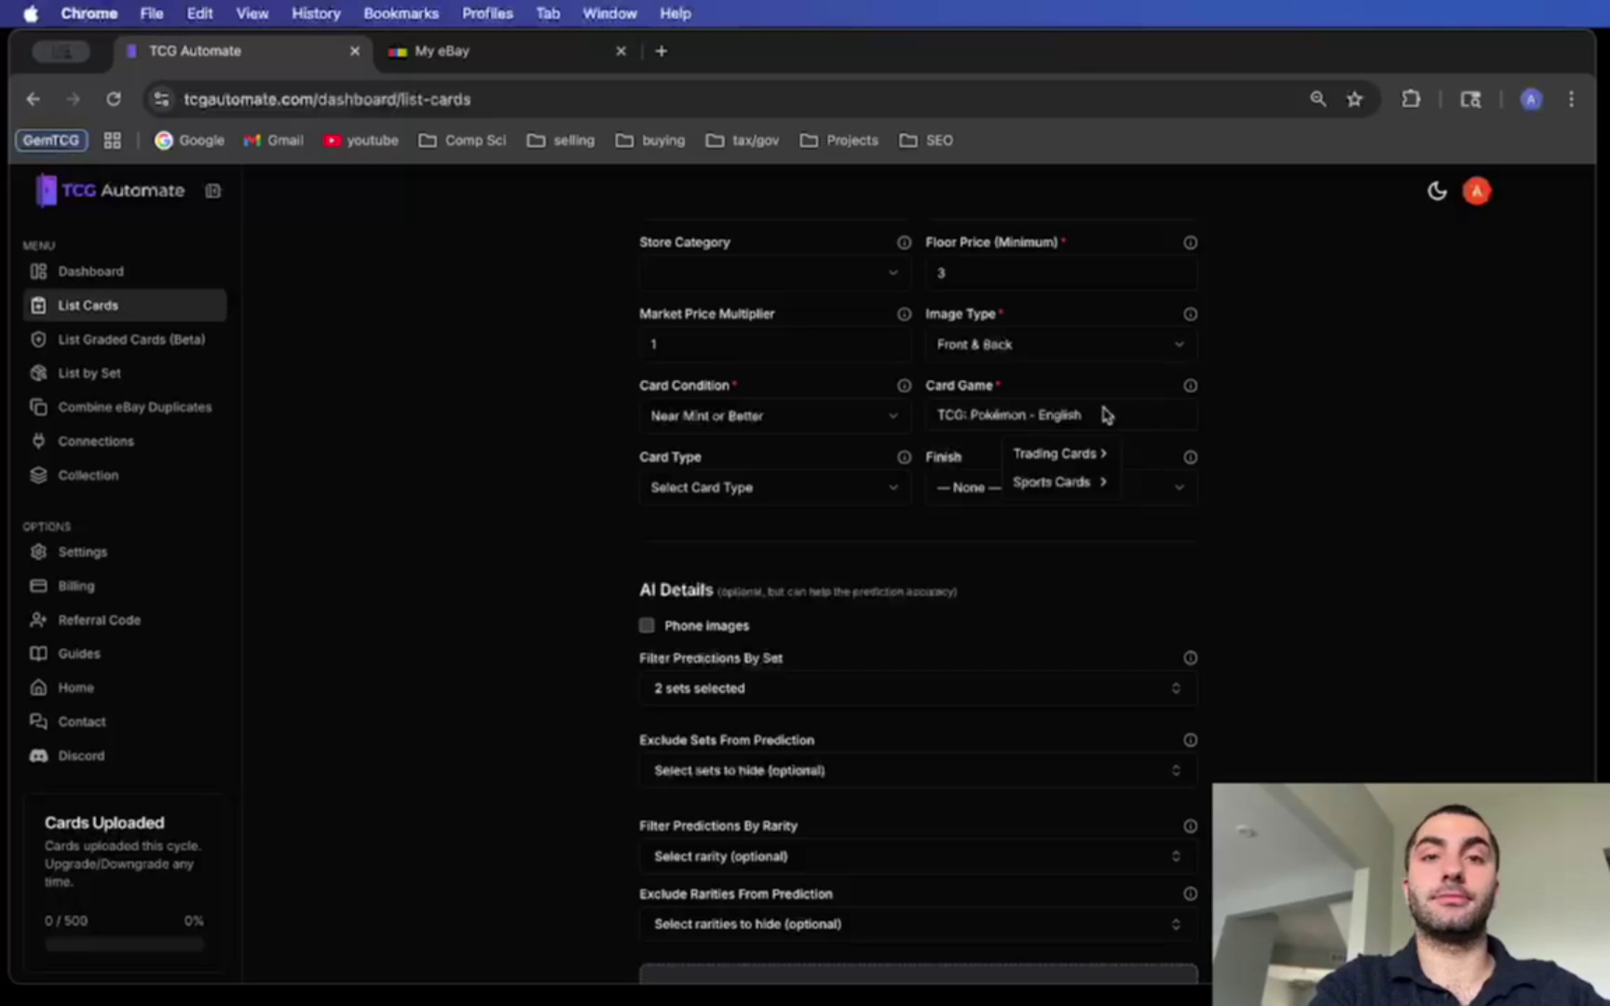
pyautogui.moveTo(1095, 492)
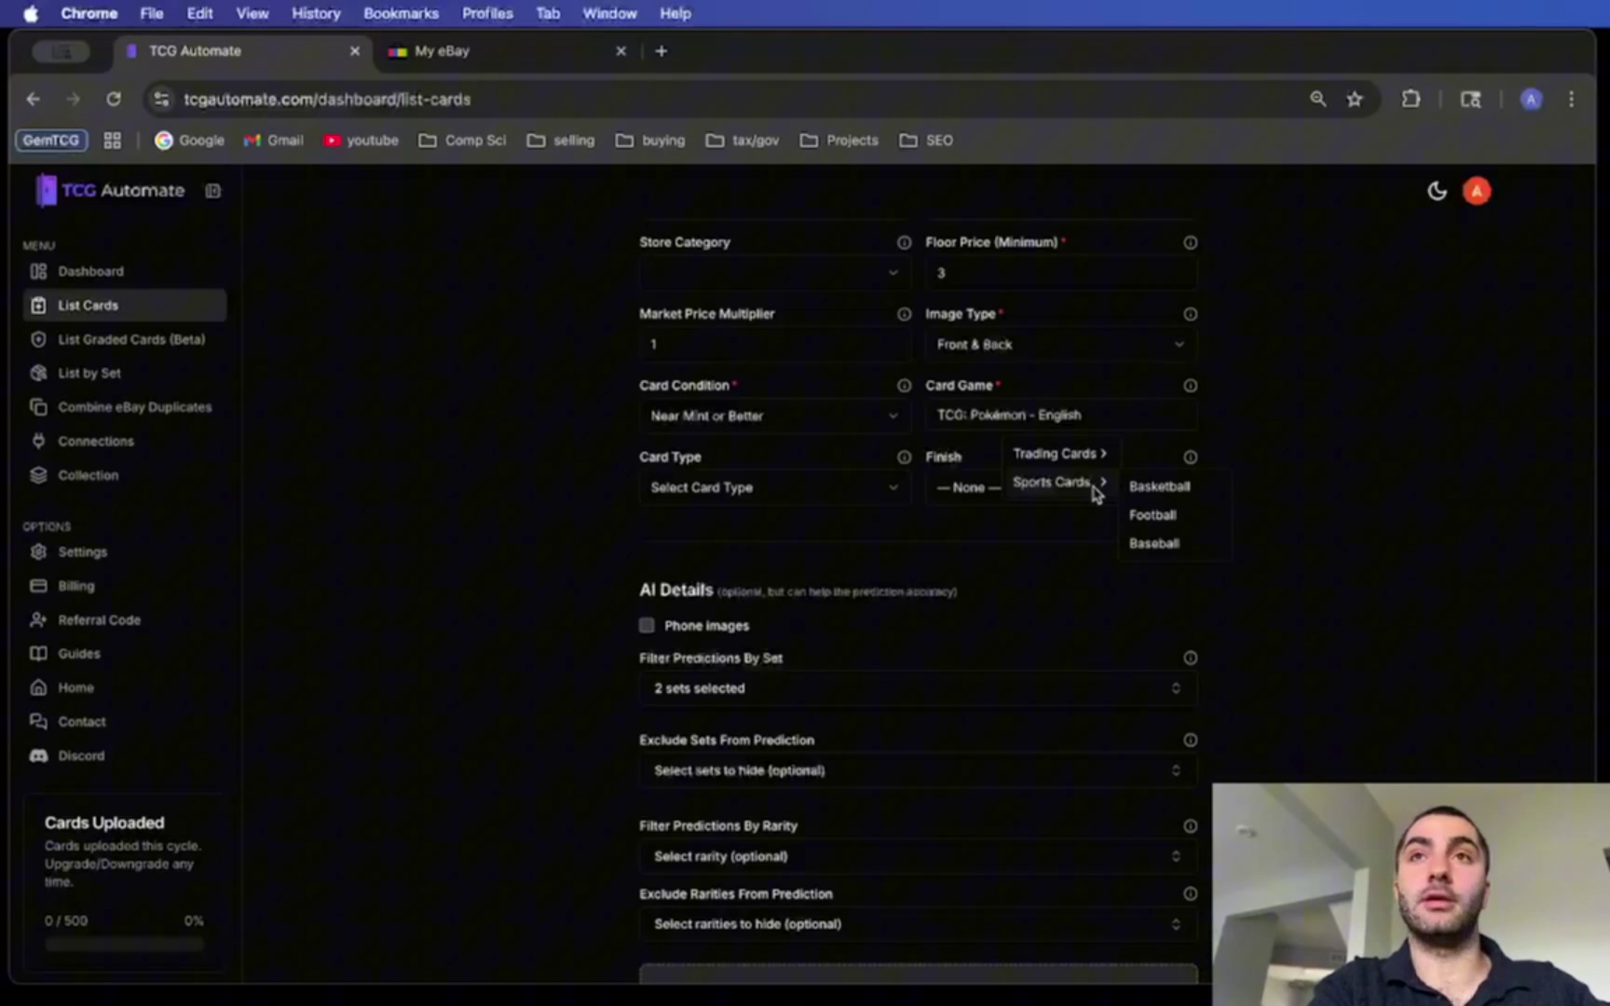
pyautogui.moveTo(1098, 461)
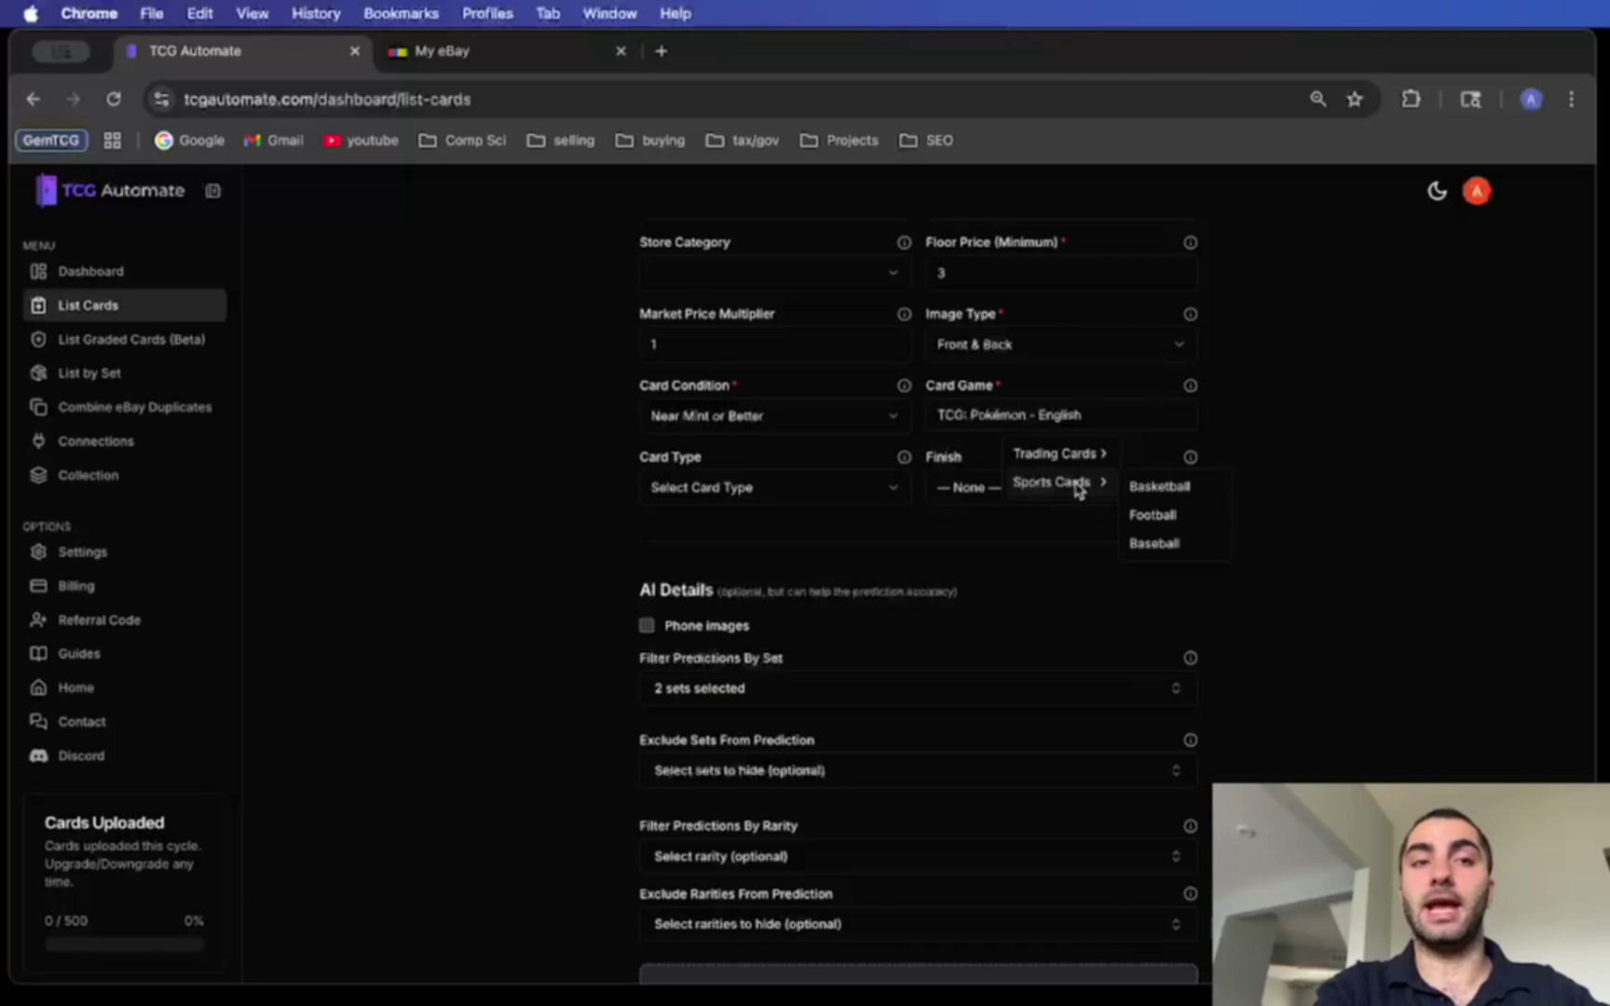
pyautogui.click(866, 525)
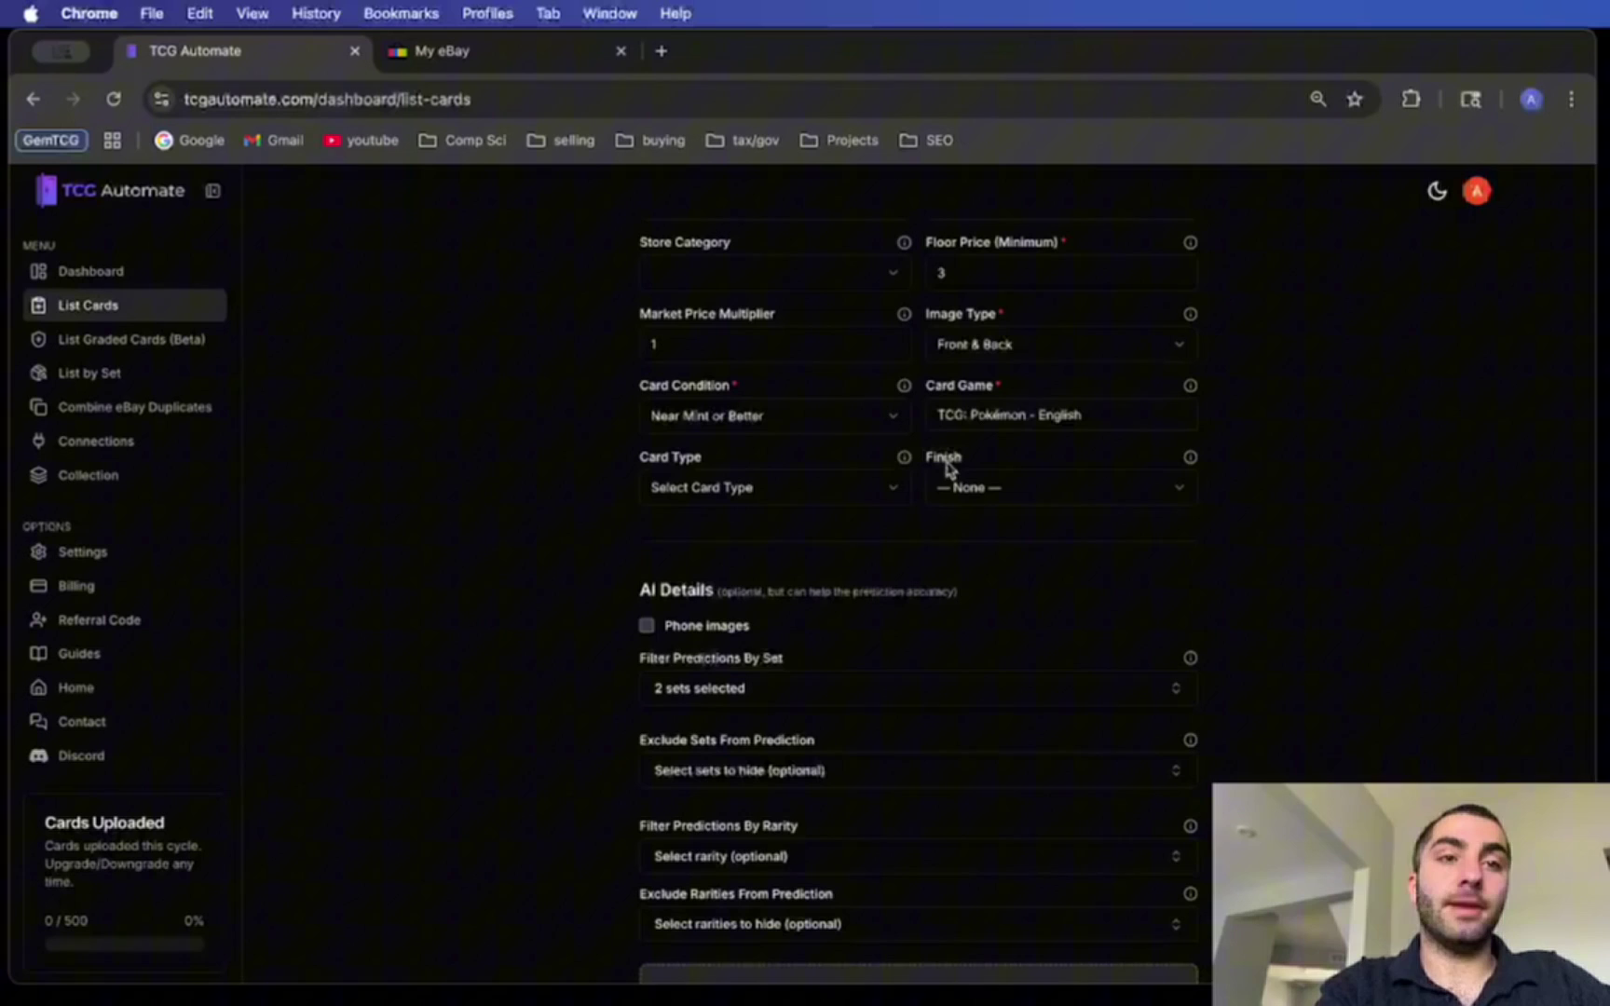
# Step: Review the card type and finish options, then examine the AI Details section with its phone images setting
pyautogui.click(876, 494)
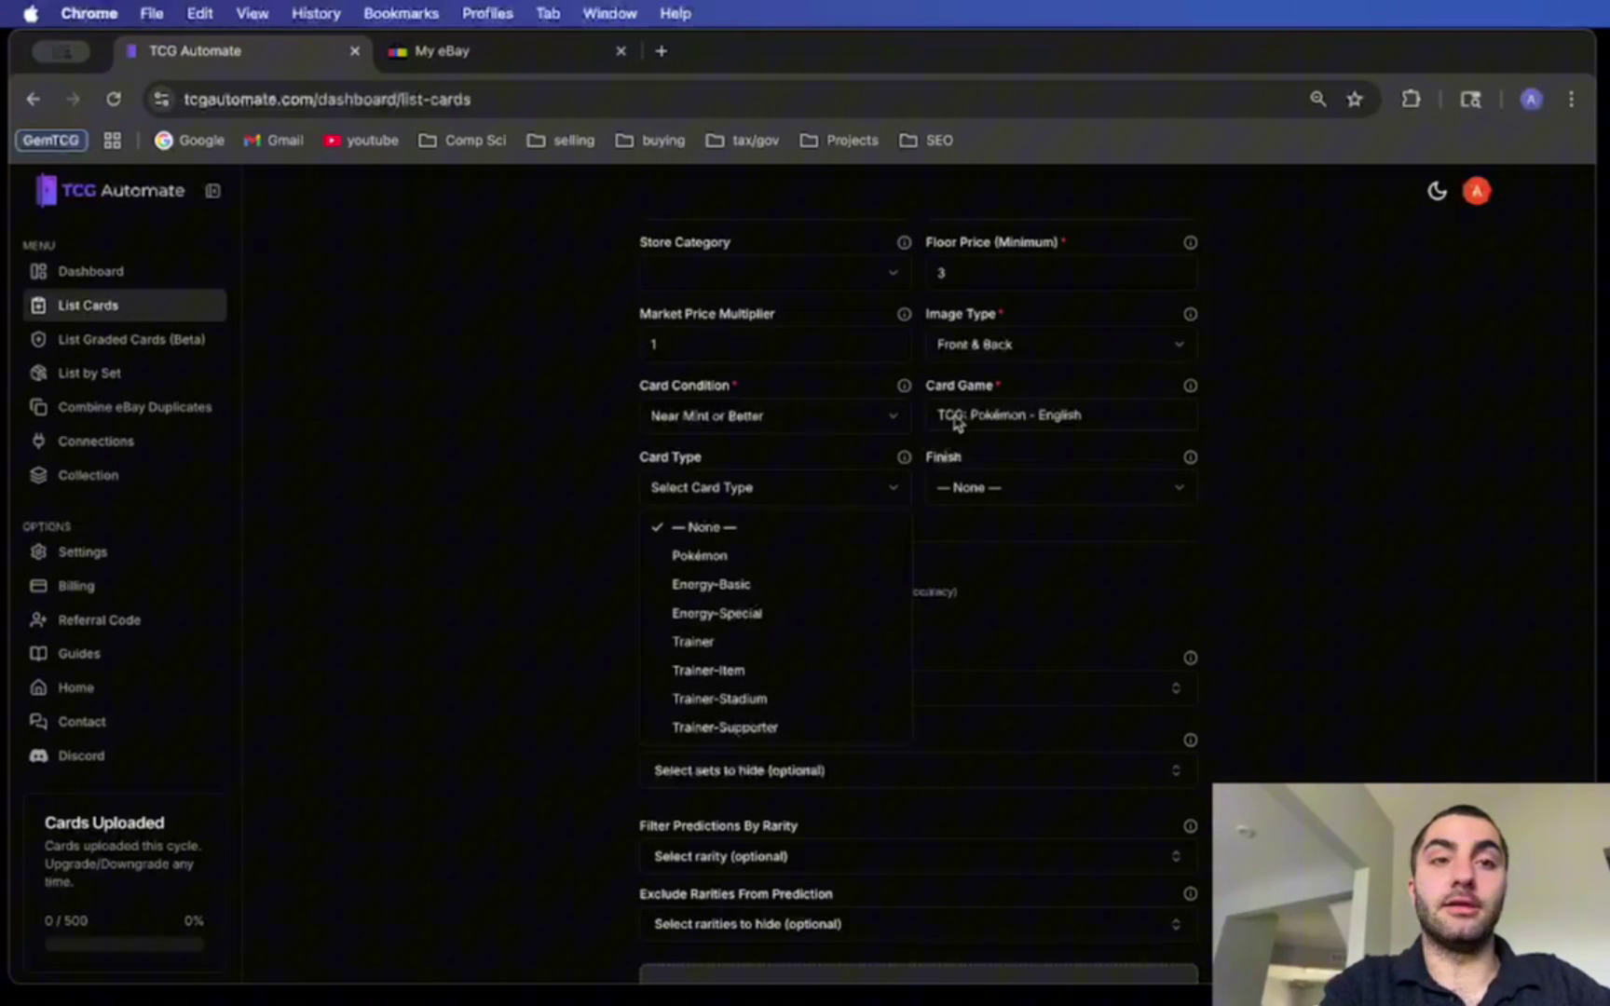
pyautogui.click(1023, 496)
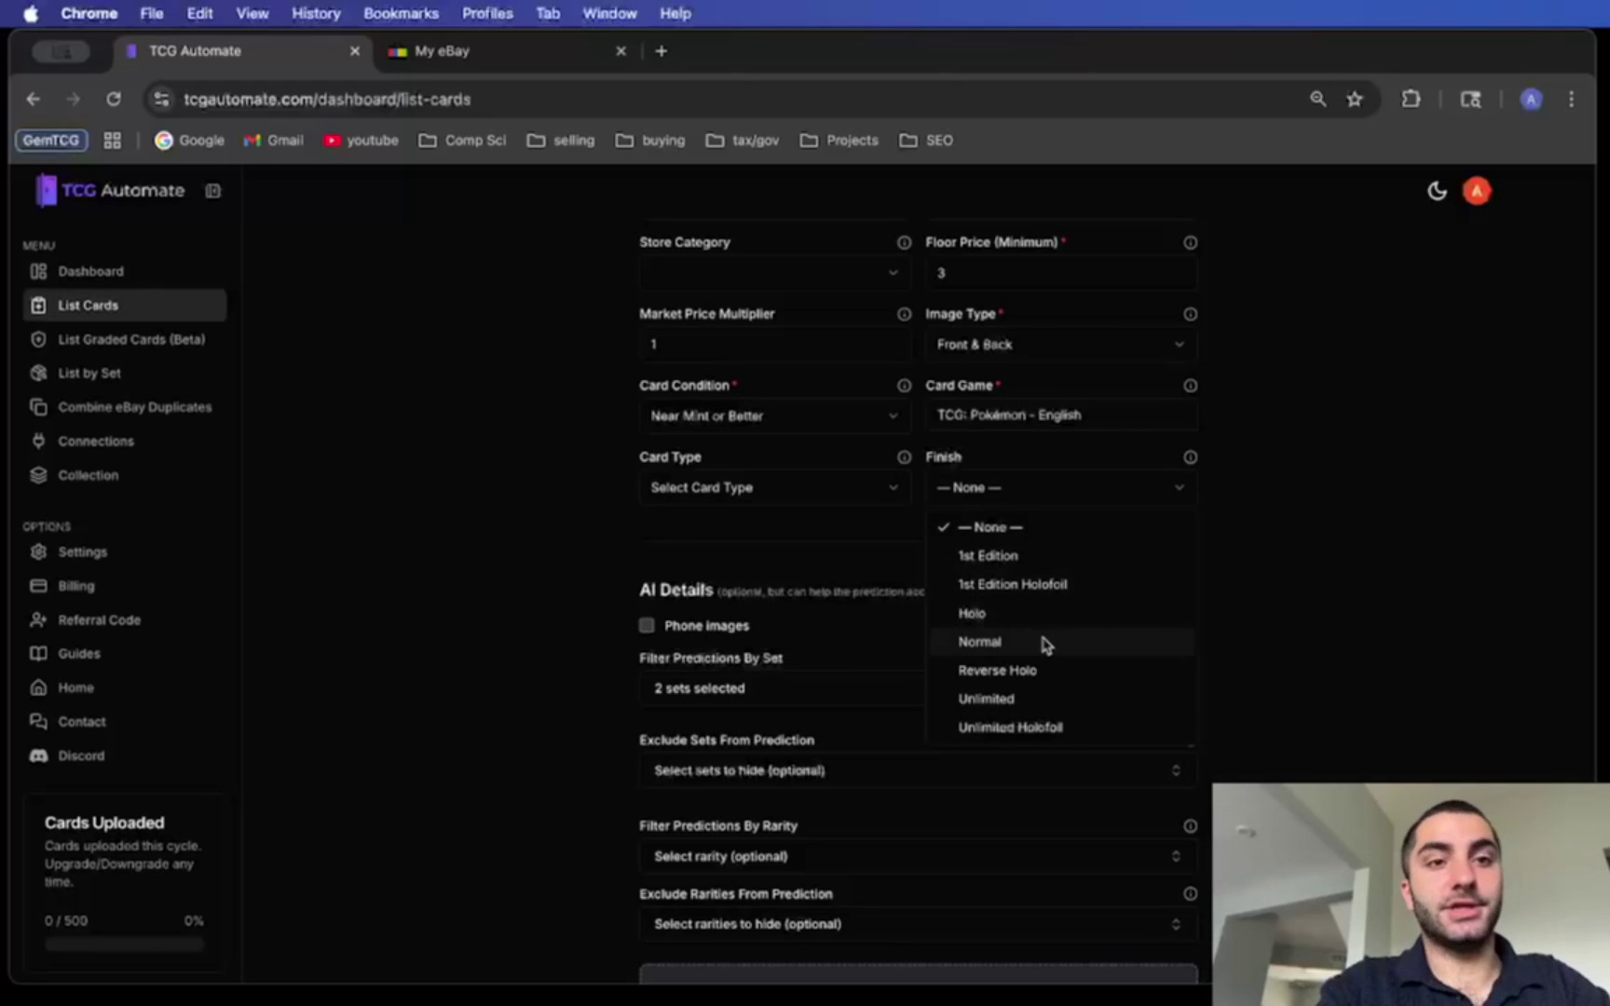
pyautogui.click(1277, 539)
pyautogui.scroll(-1, 1284, 539)
pyautogui.scroll(-1, 1284, 538)
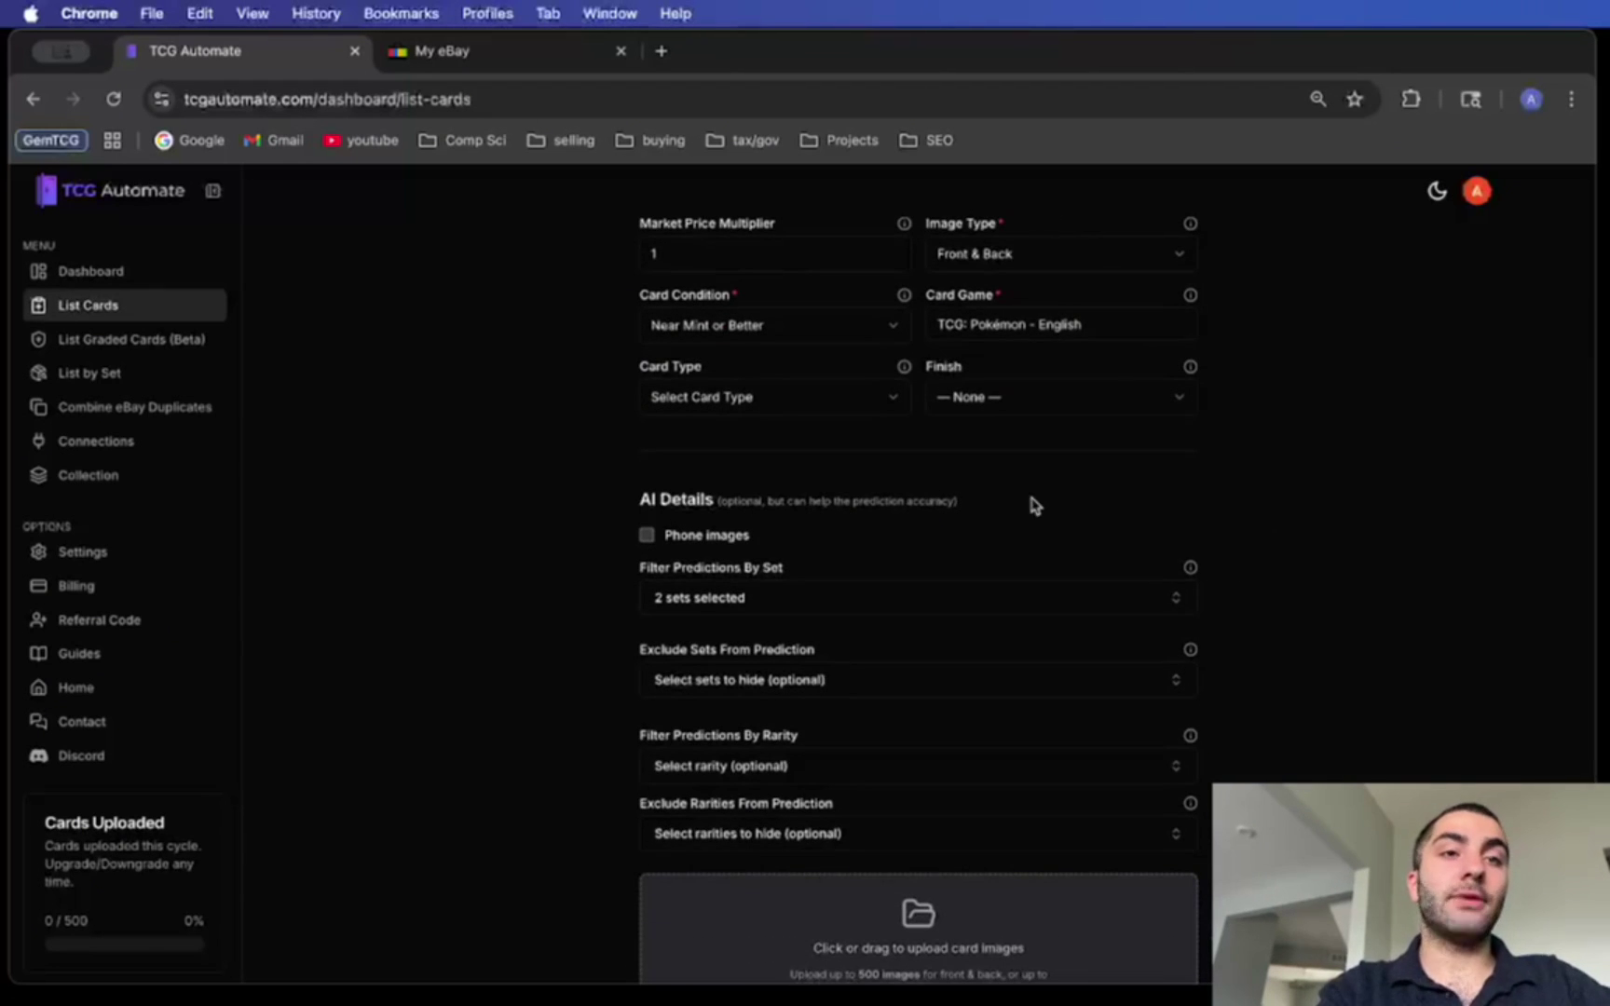
pyautogui.moveTo(629, 501); pyautogui.dragTo(960, 499)
pyautogui.click(948, 498)
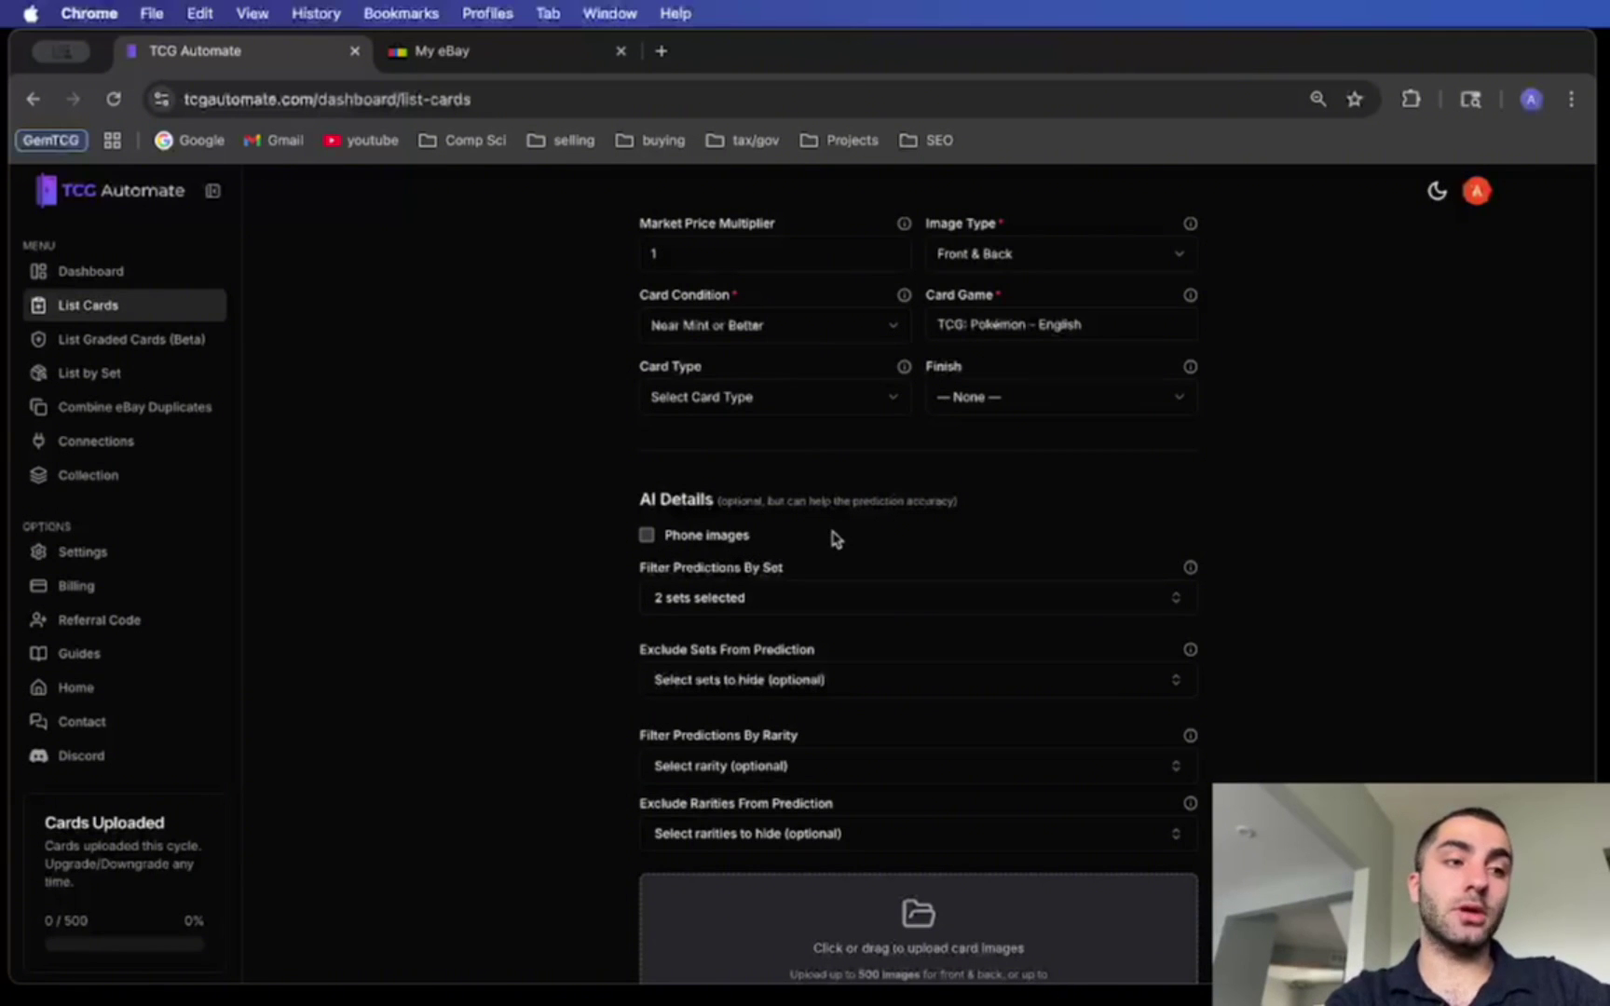
pyautogui.moveTo(836, 538); pyautogui.dragTo(650, 535)
pyautogui.click(632, 533)
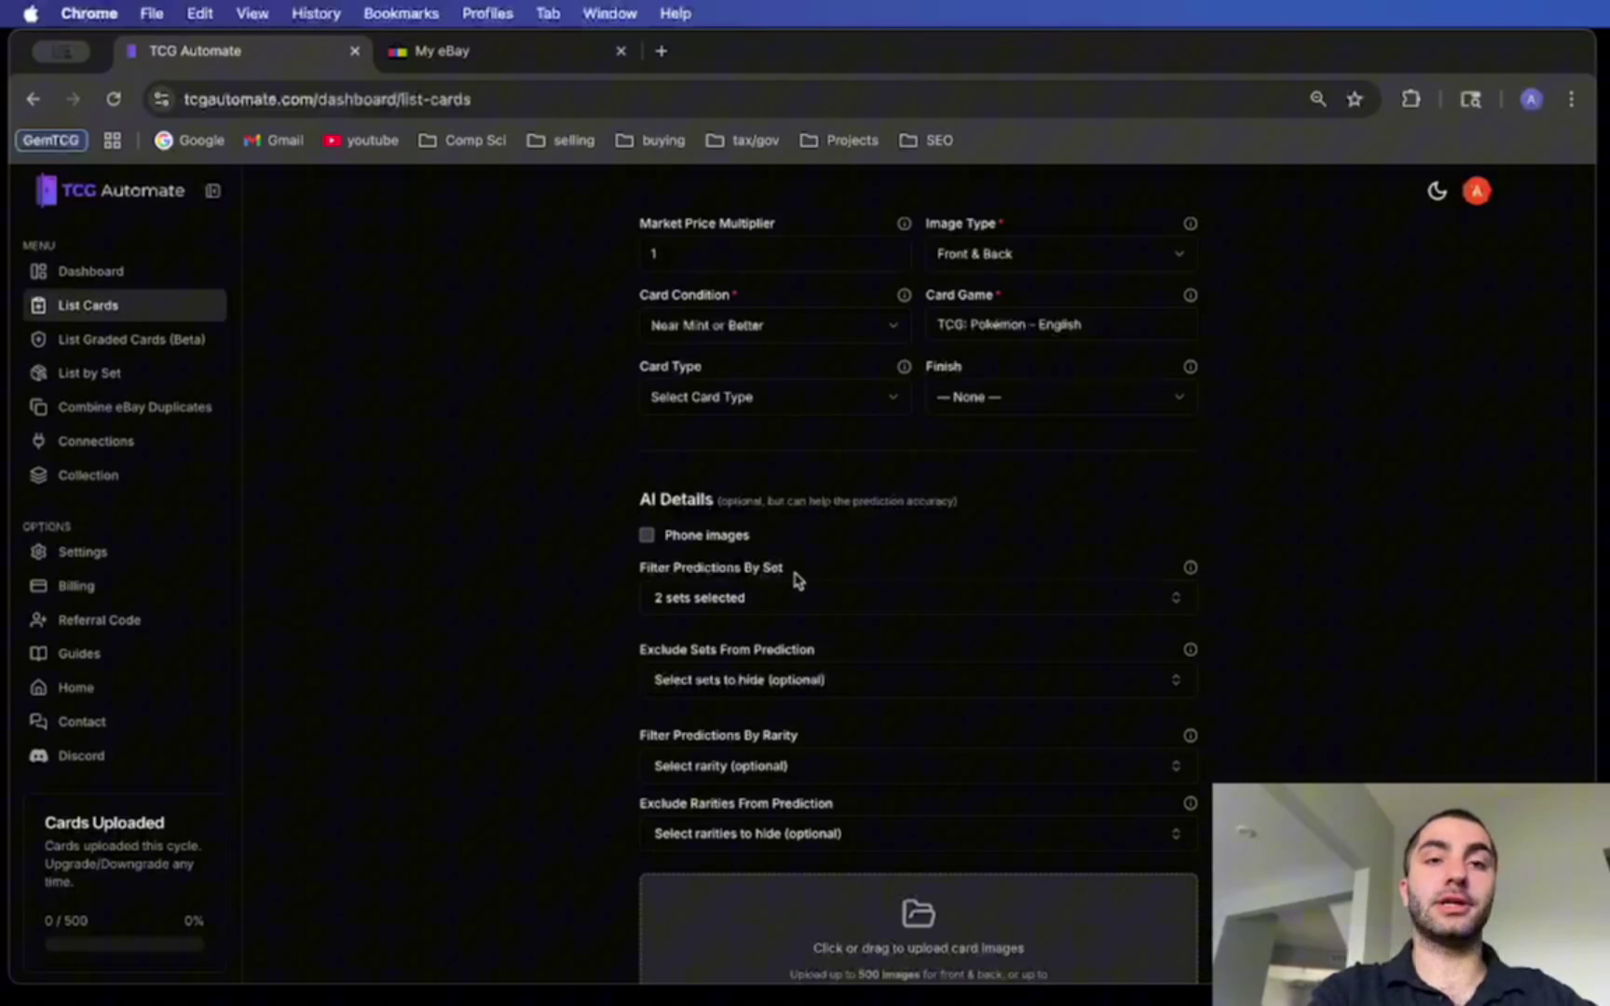
# Step: Set the card game to Magic: The Gathering and filter predictions to the Universes Beyond and Commander "The Lord of the Rings: Tales of Middle-earth" sets
pyautogui.click(1064, 323)
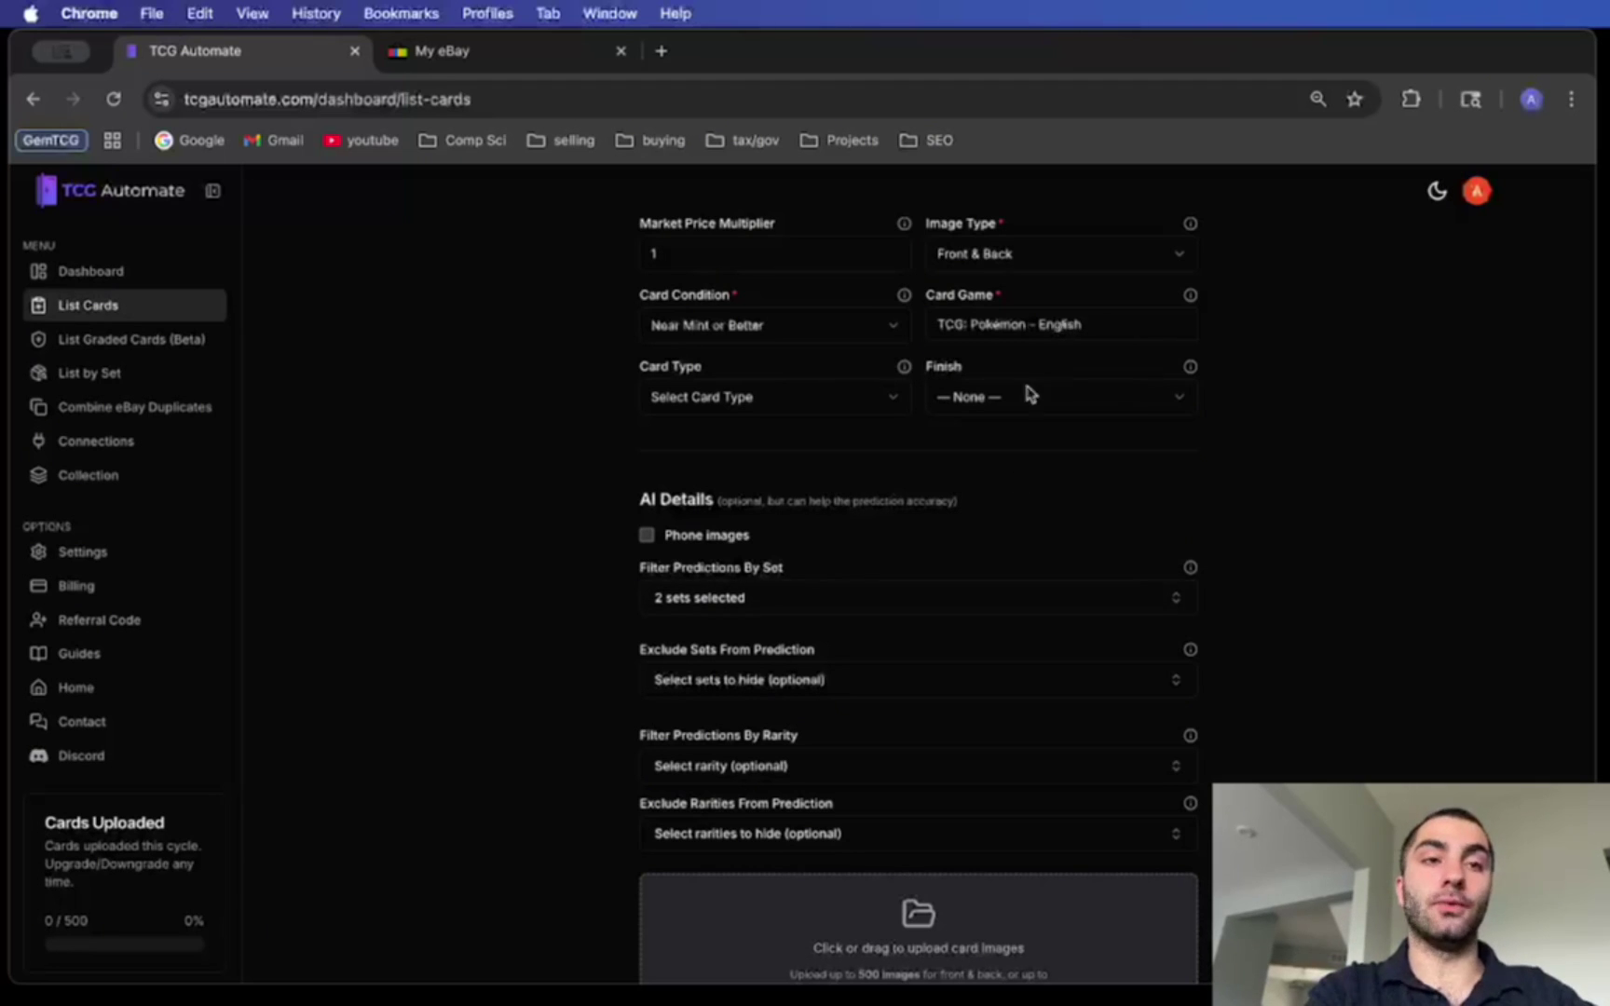
pyautogui.click(1189, 425)
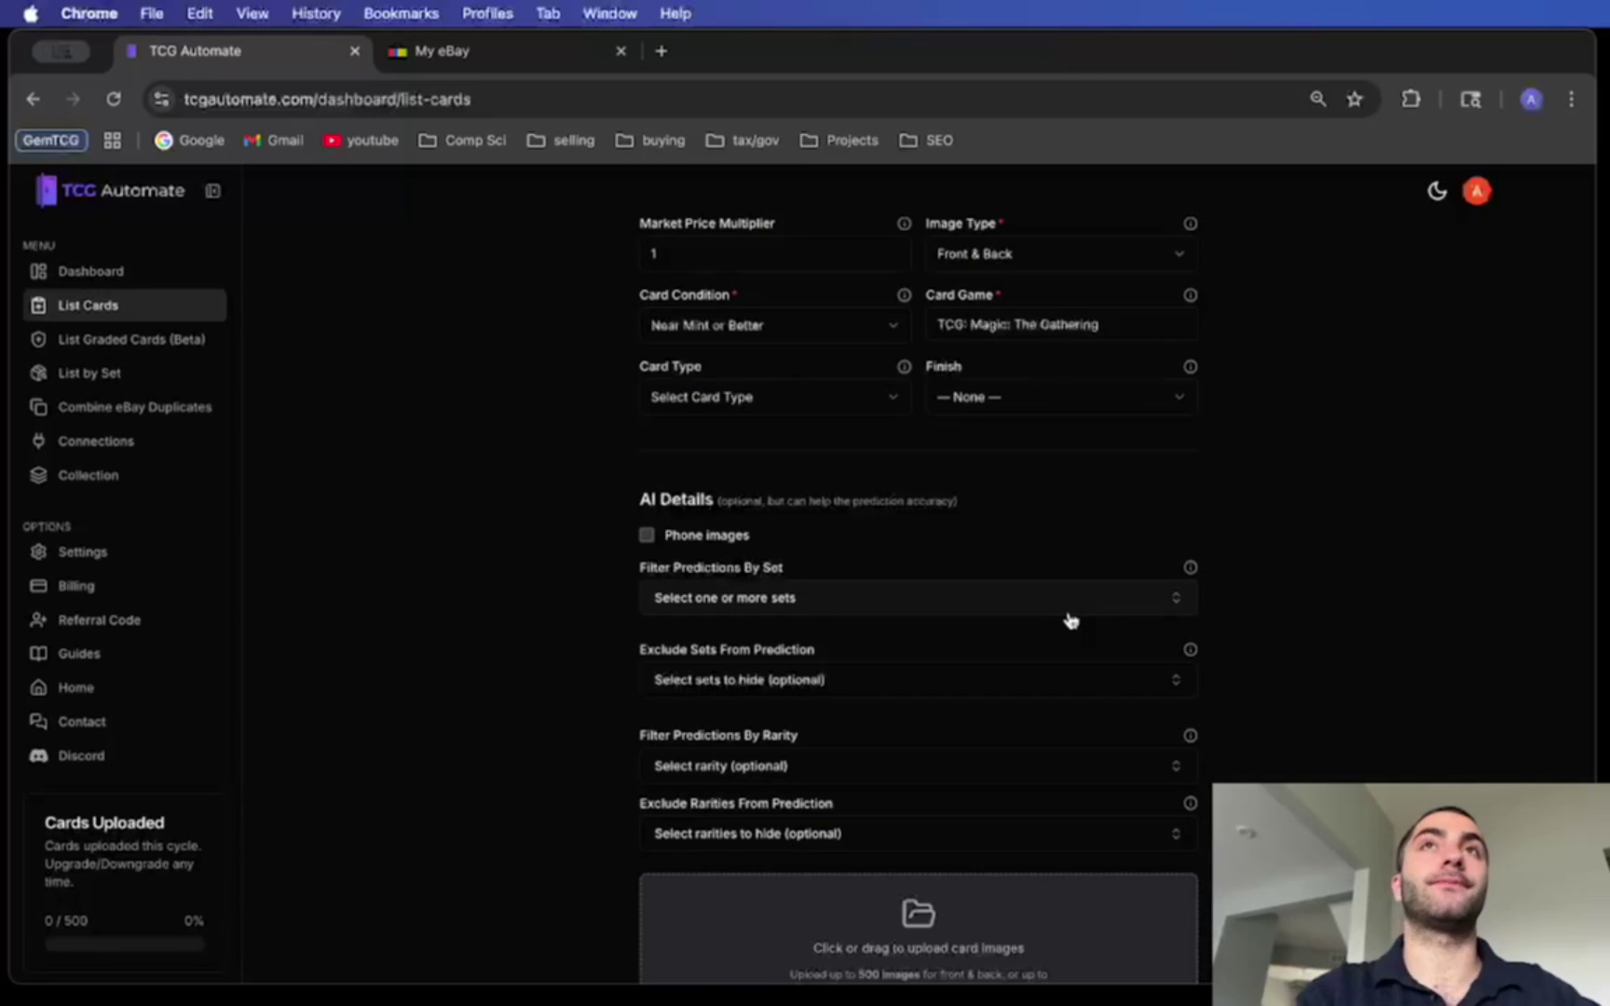
pyautogui.click(1069, 615)
pyautogui.write('lord of')
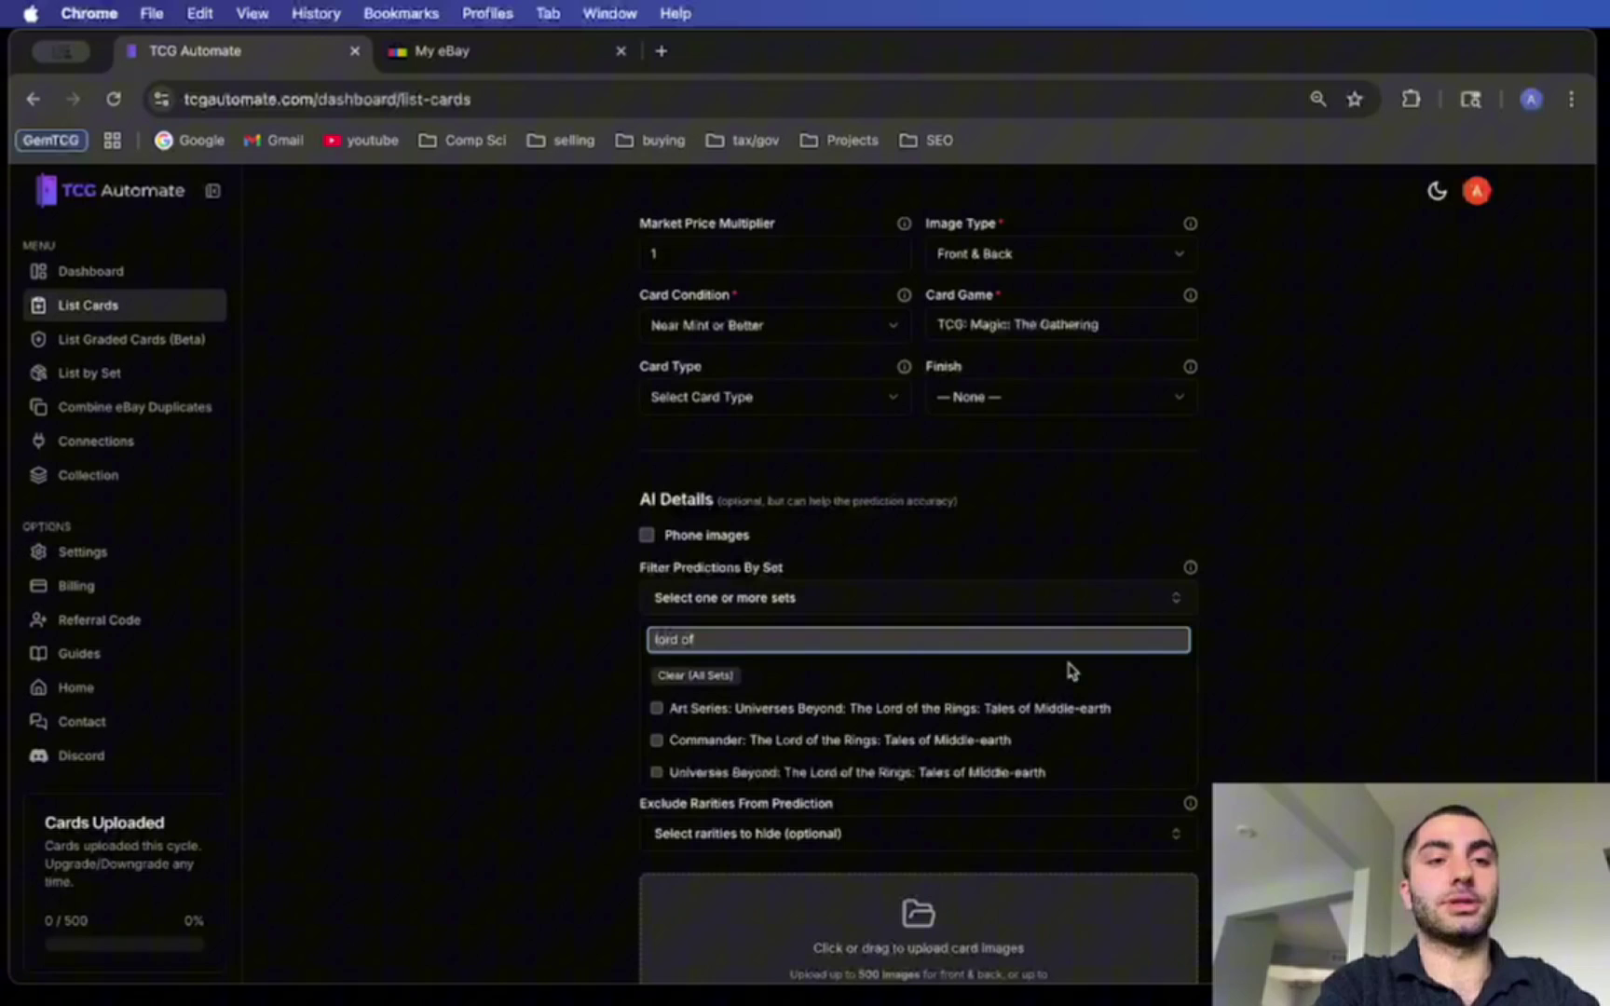
pyautogui.click(864, 775)
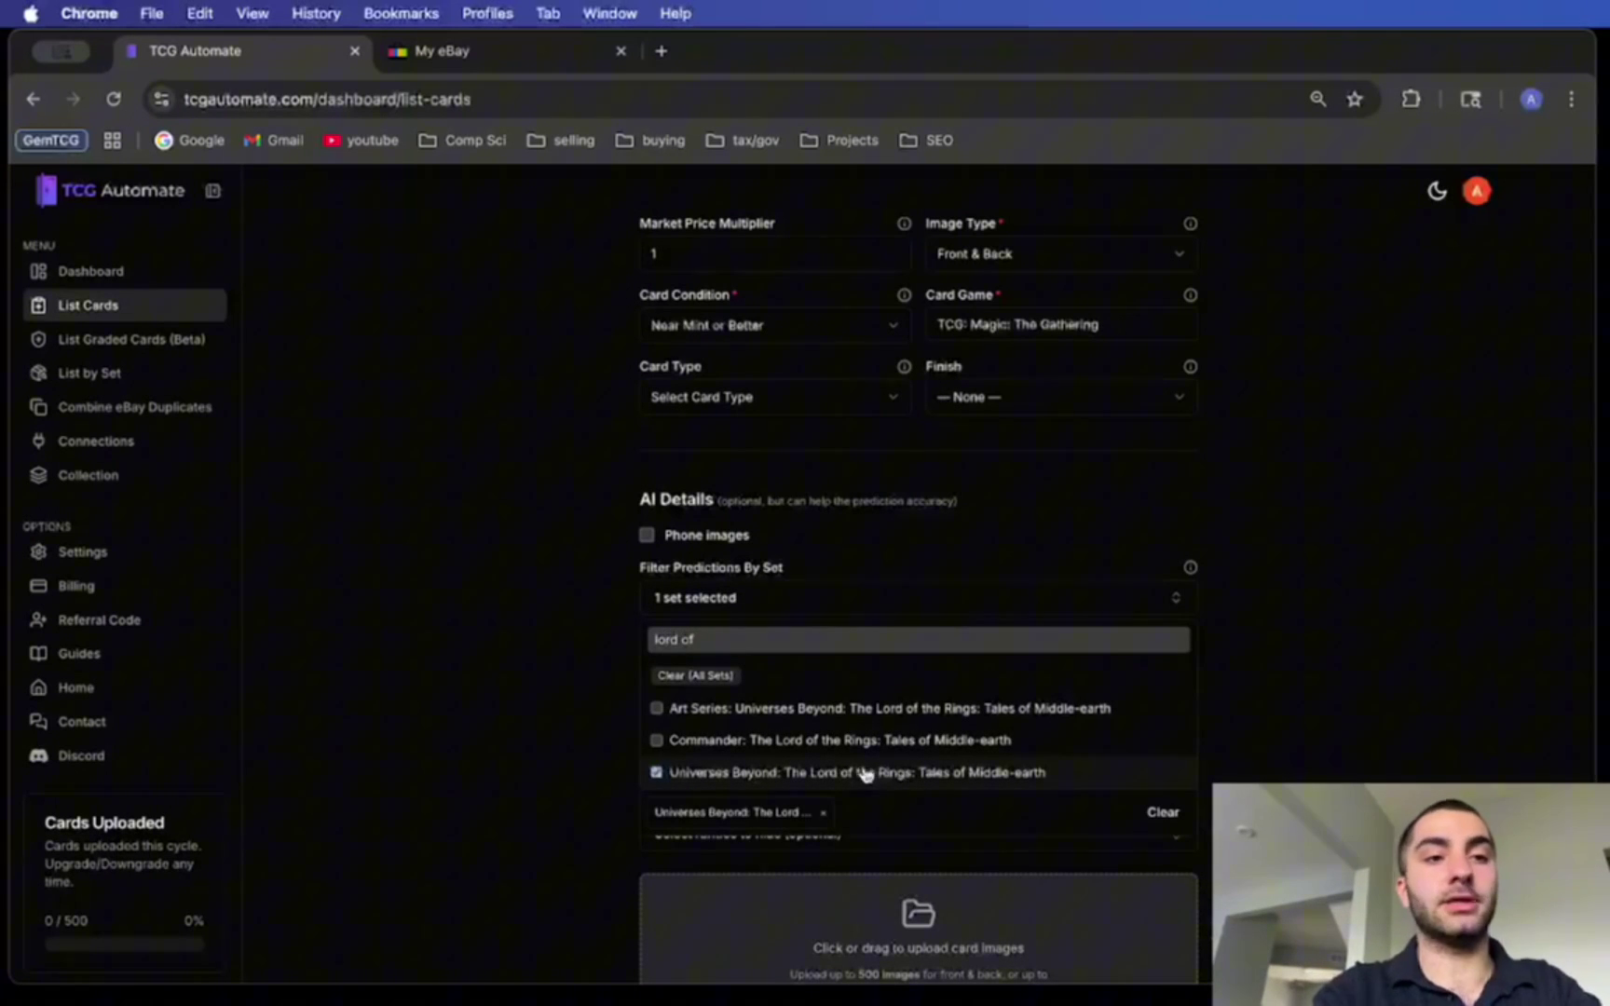
pyautogui.click(888, 743)
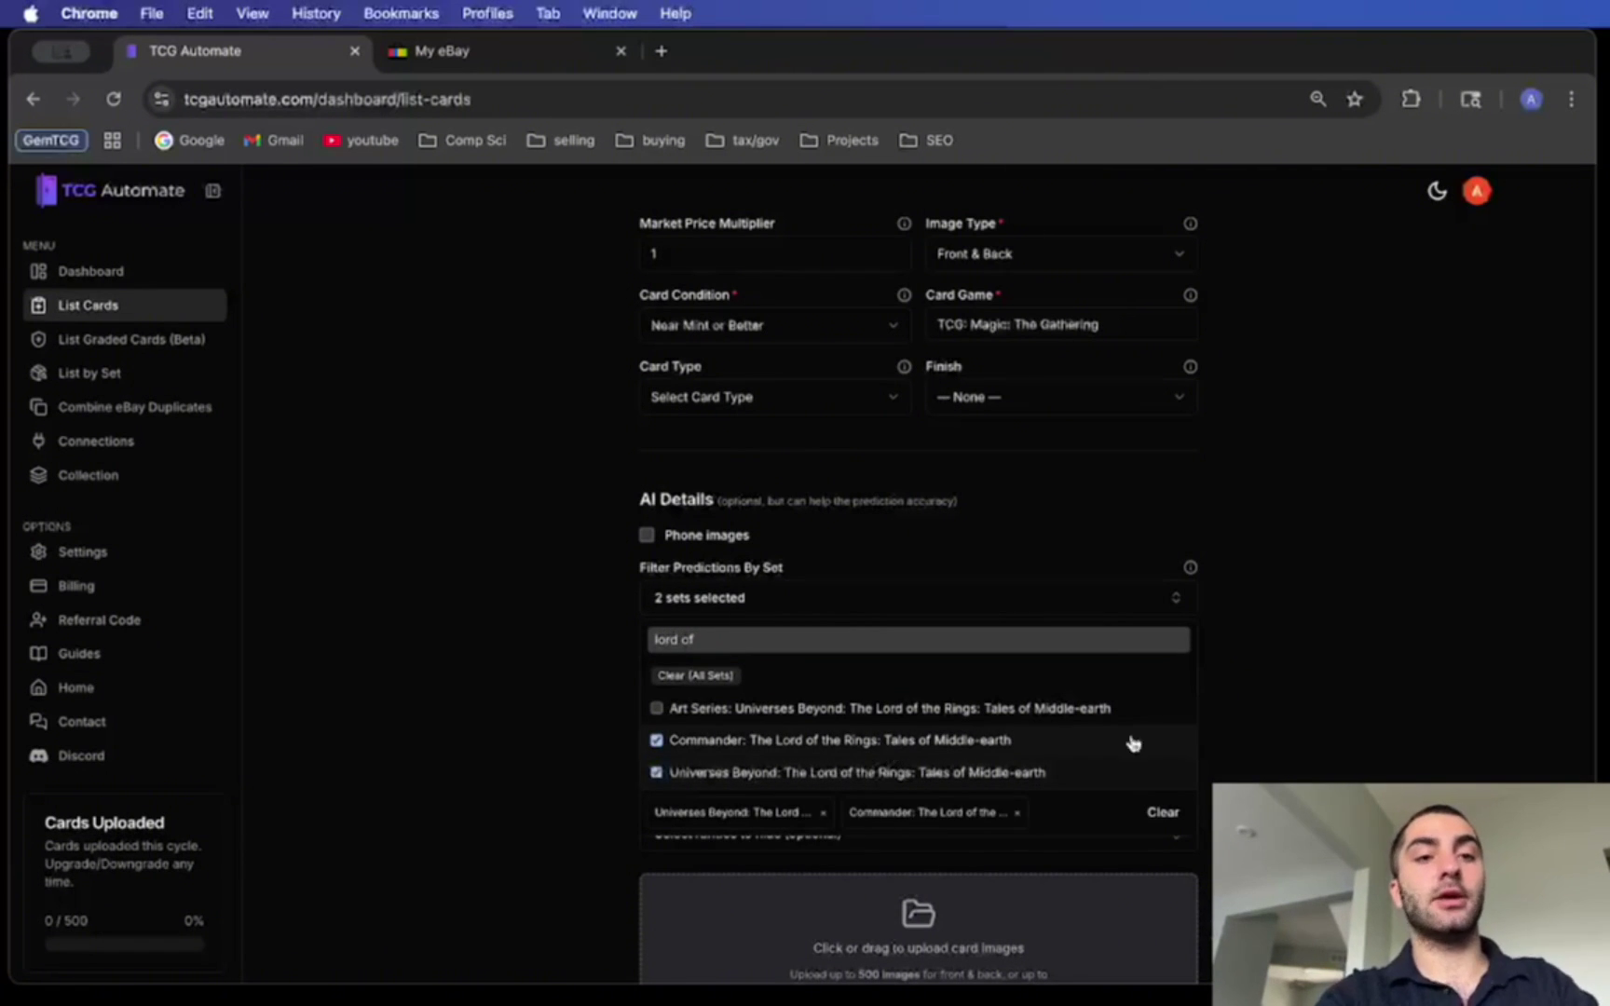
pyautogui.click(1269, 753)
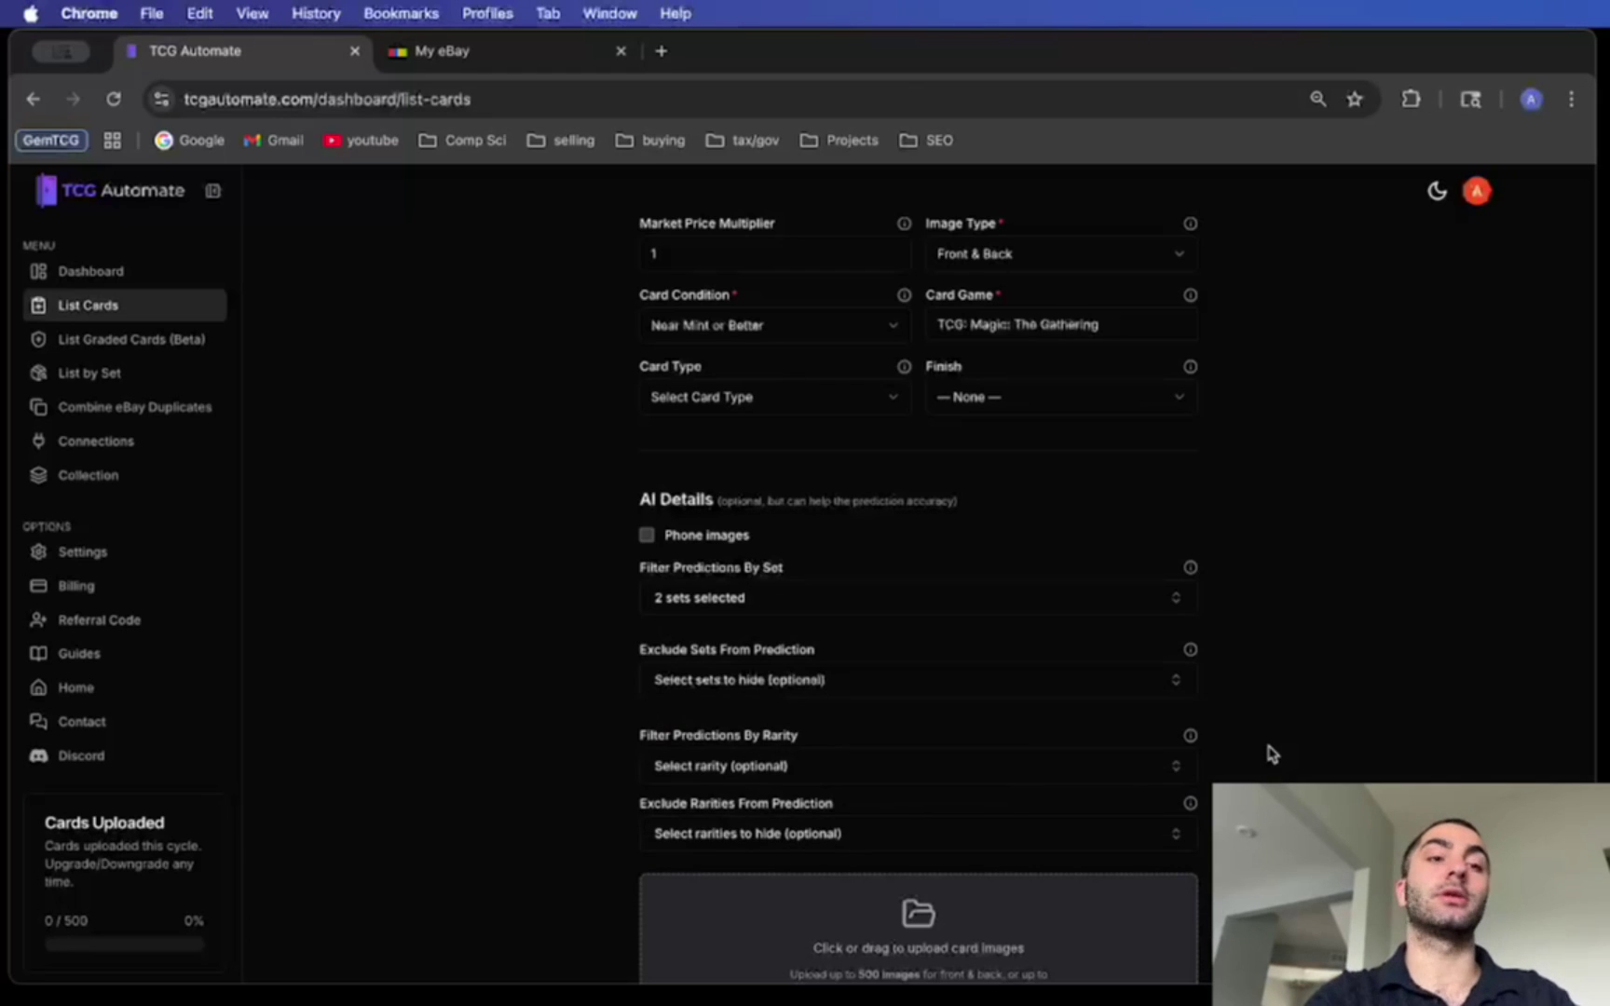
# Step: Remove the Commander set from the set filter and clear the remaining selected set
pyautogui.click(1079, 611)
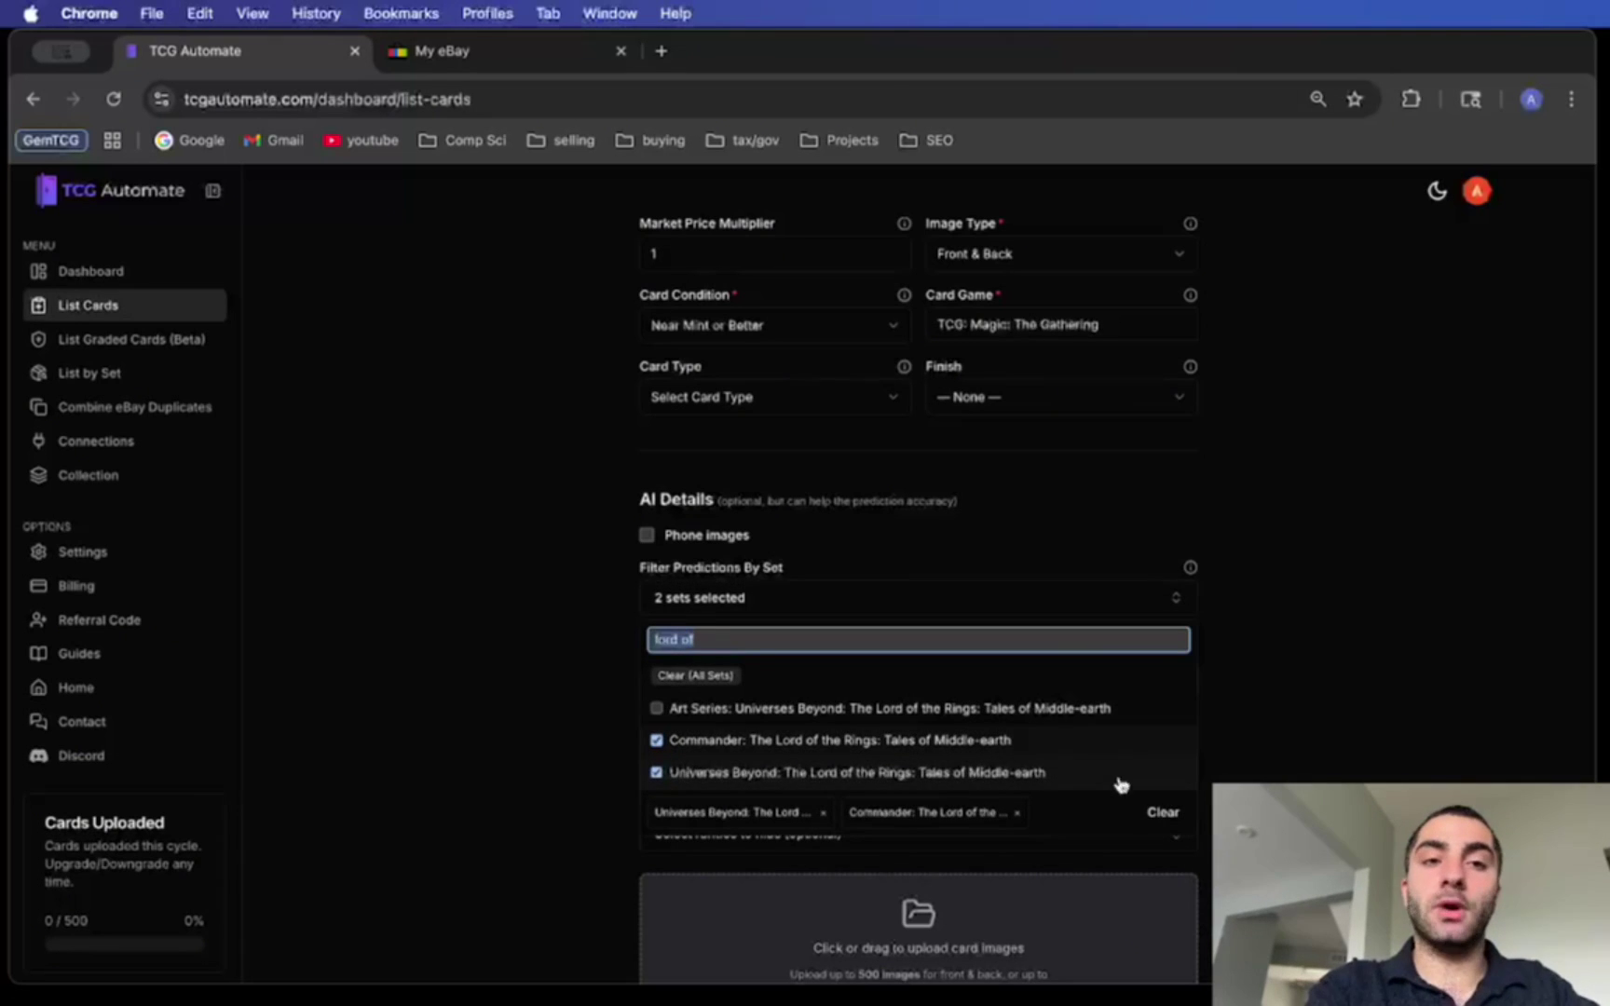
pyautogui.click(1017, 813)
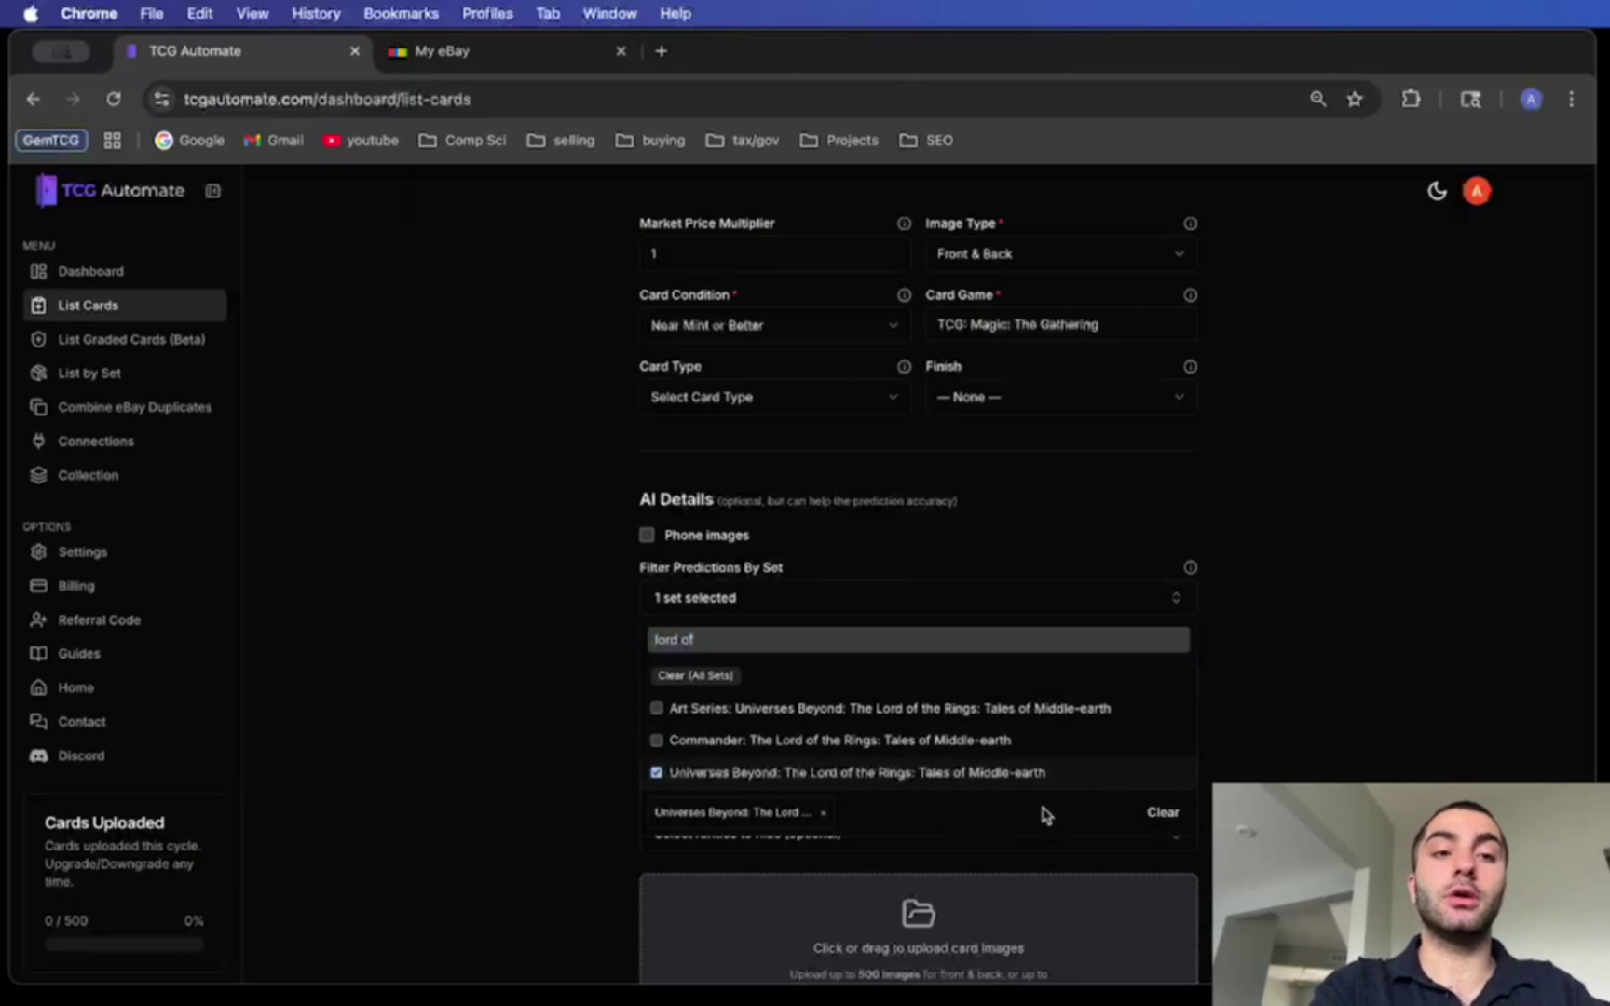
pyautogui.click(1162, 813)
pyautogui.click(1301, 680)
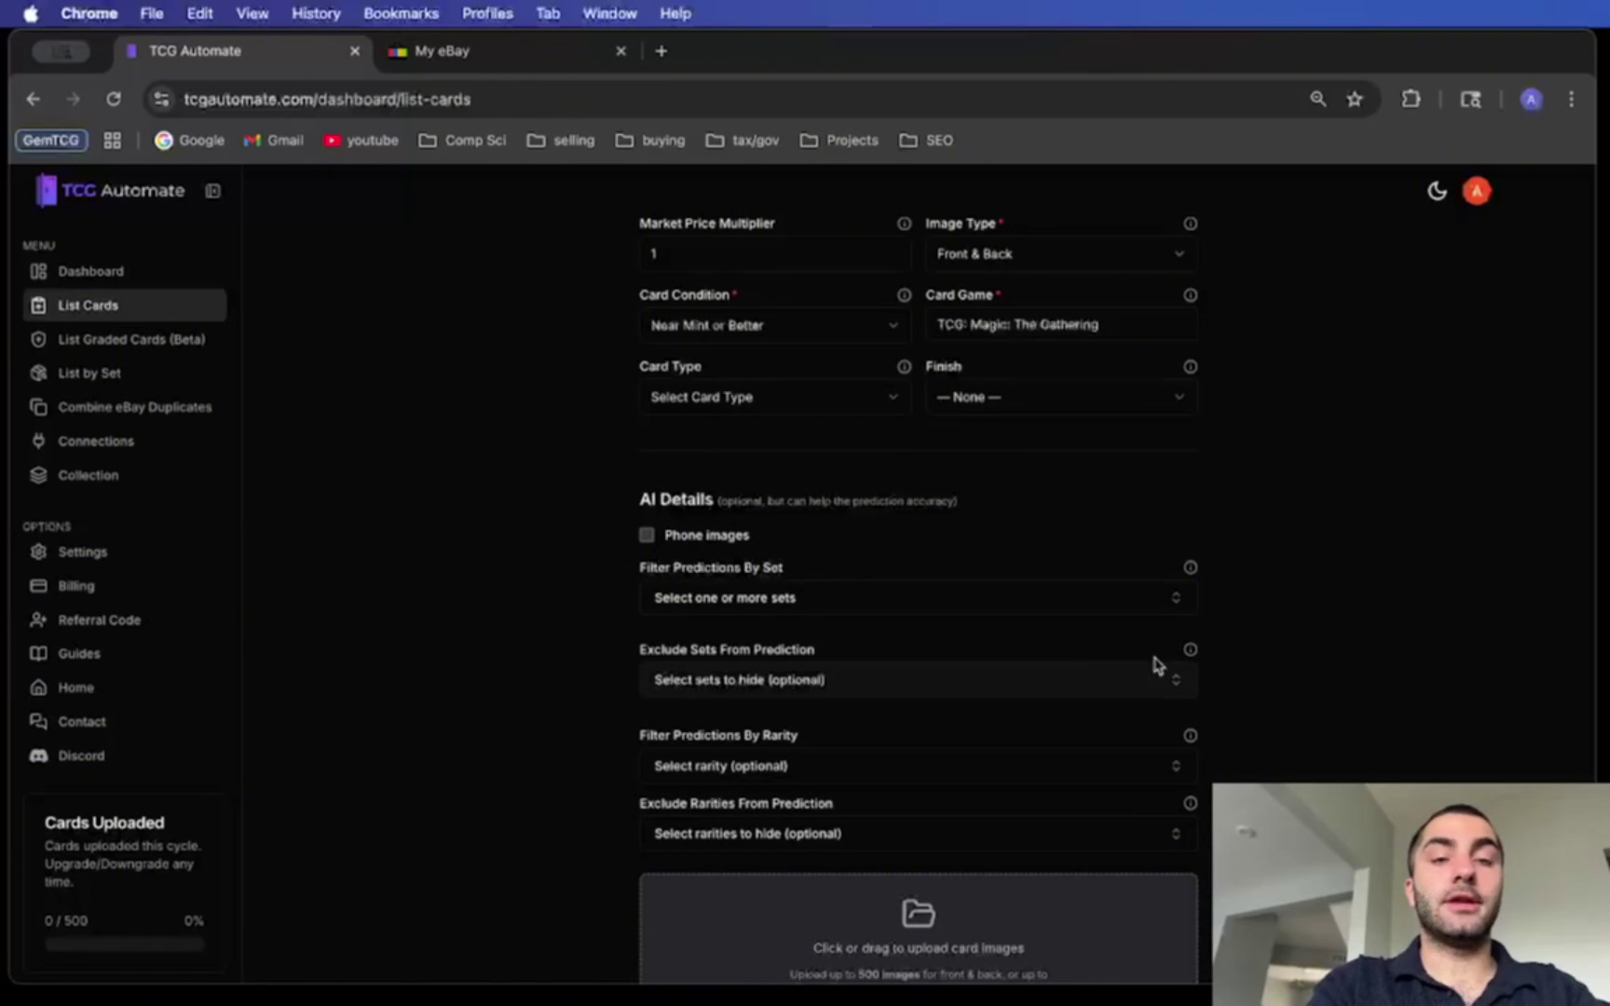
# Step: Exclude the Prerelease Cards set from the predictions
pyautogui.moveTo(604, 575); pyautogui.dragTo(824, 575)
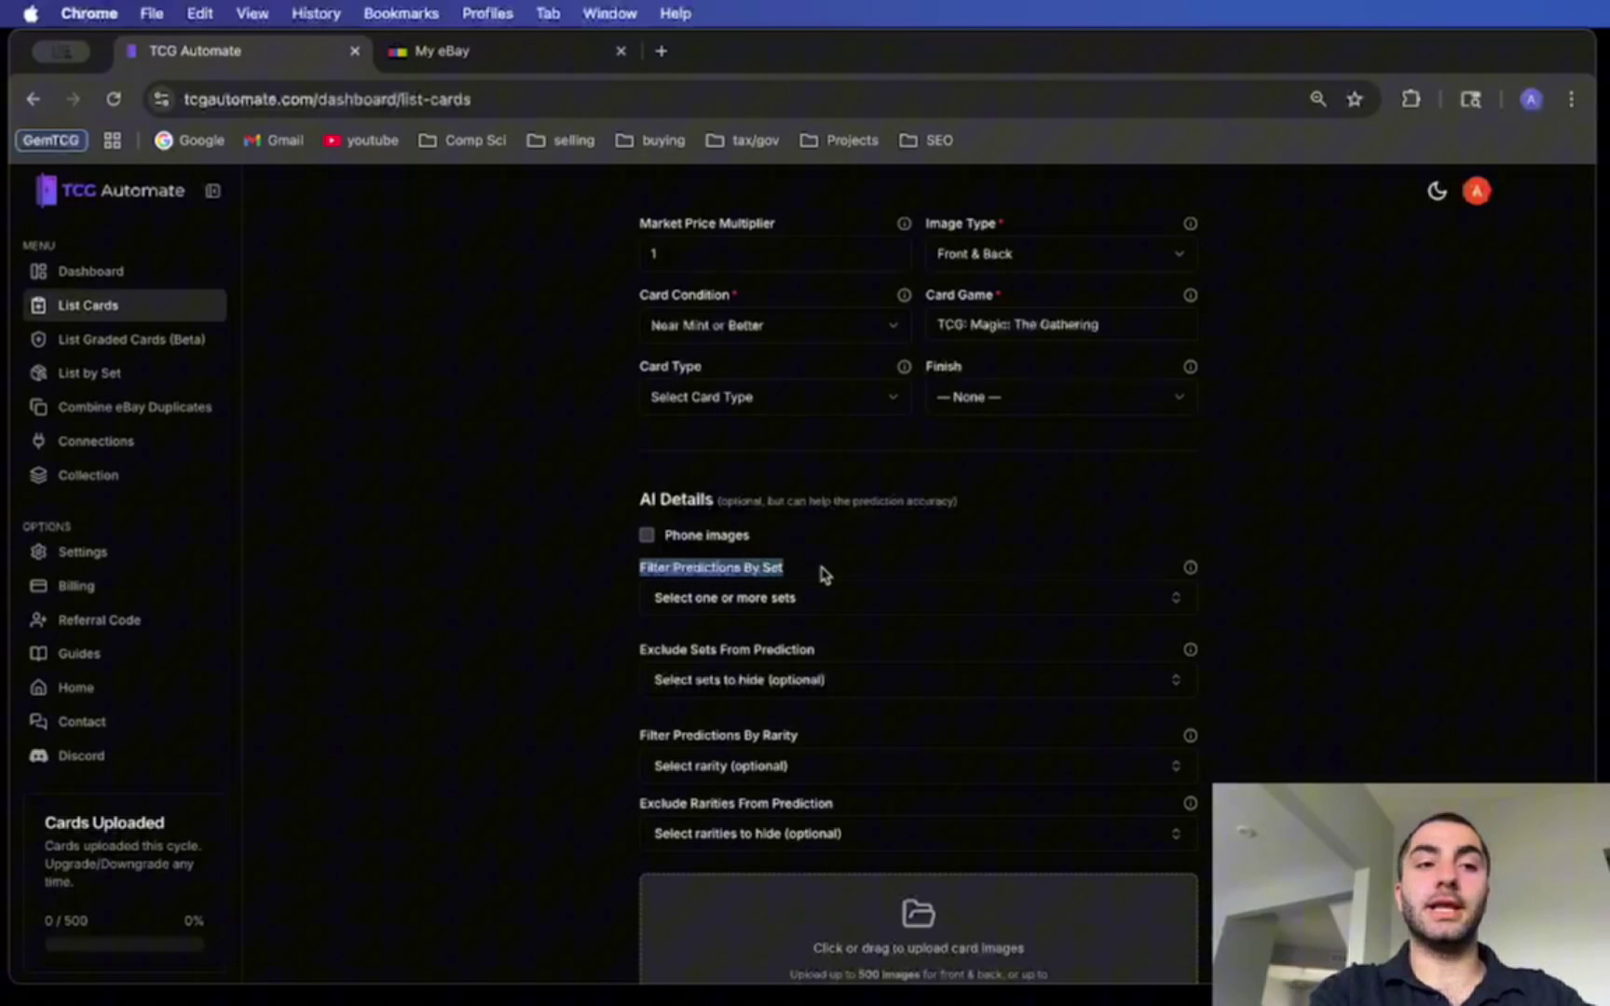
pyautogui.click(775, 652)
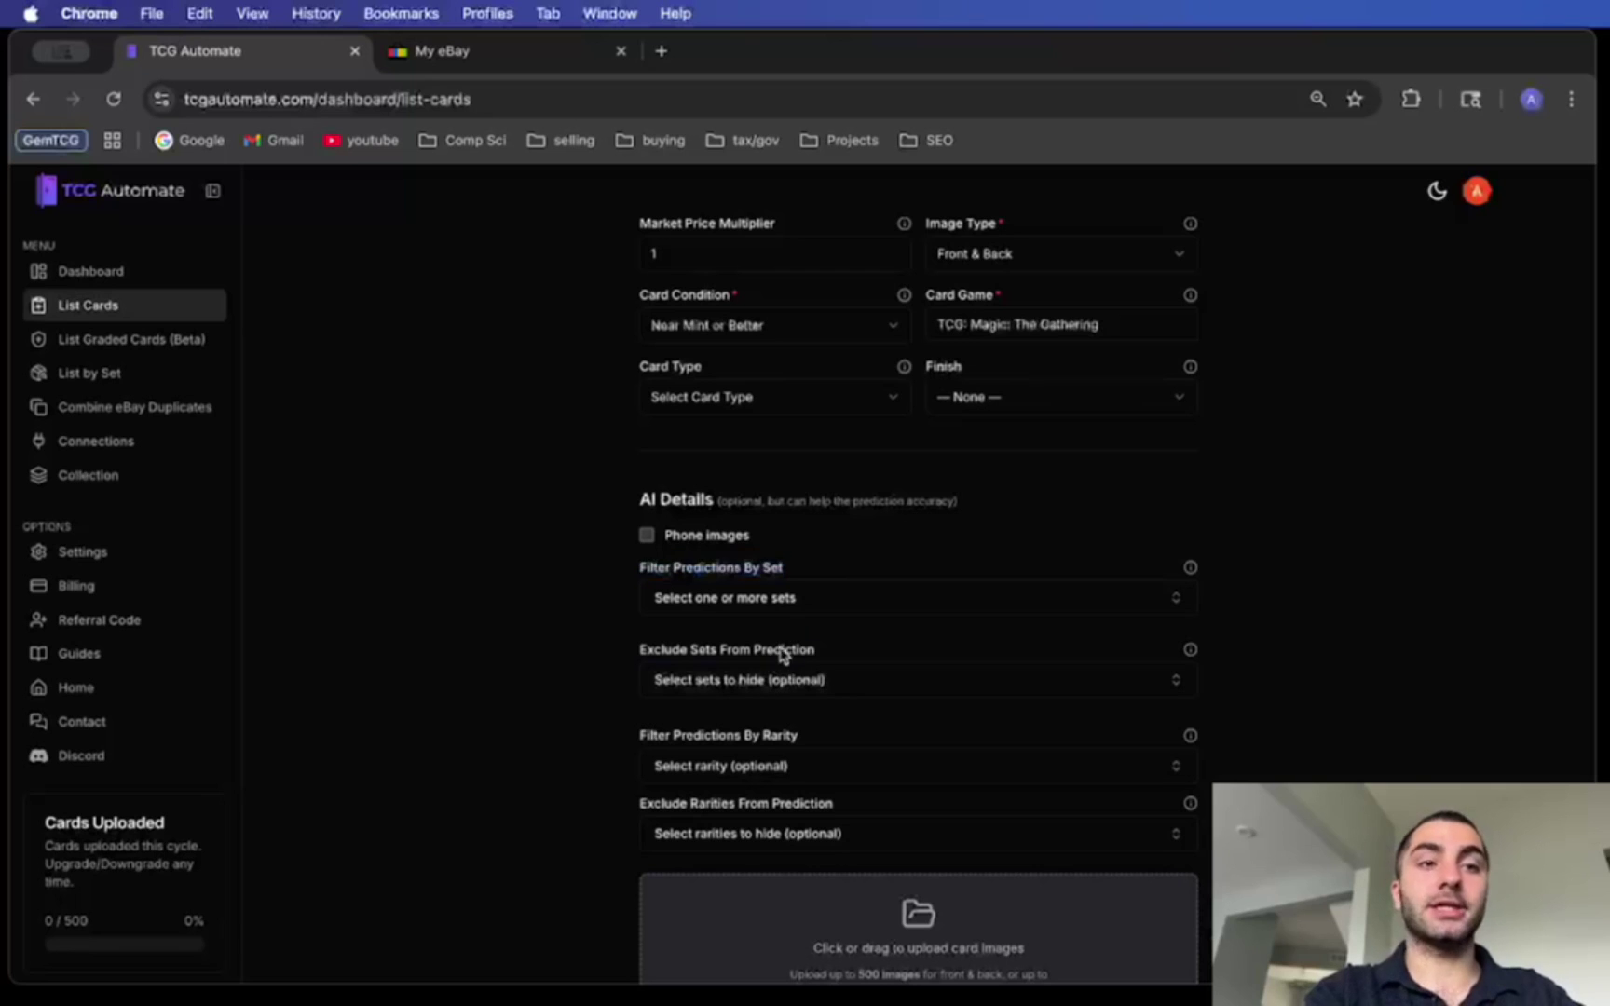
pyautogui.click(820, 680)
pyautogui.write('pre')
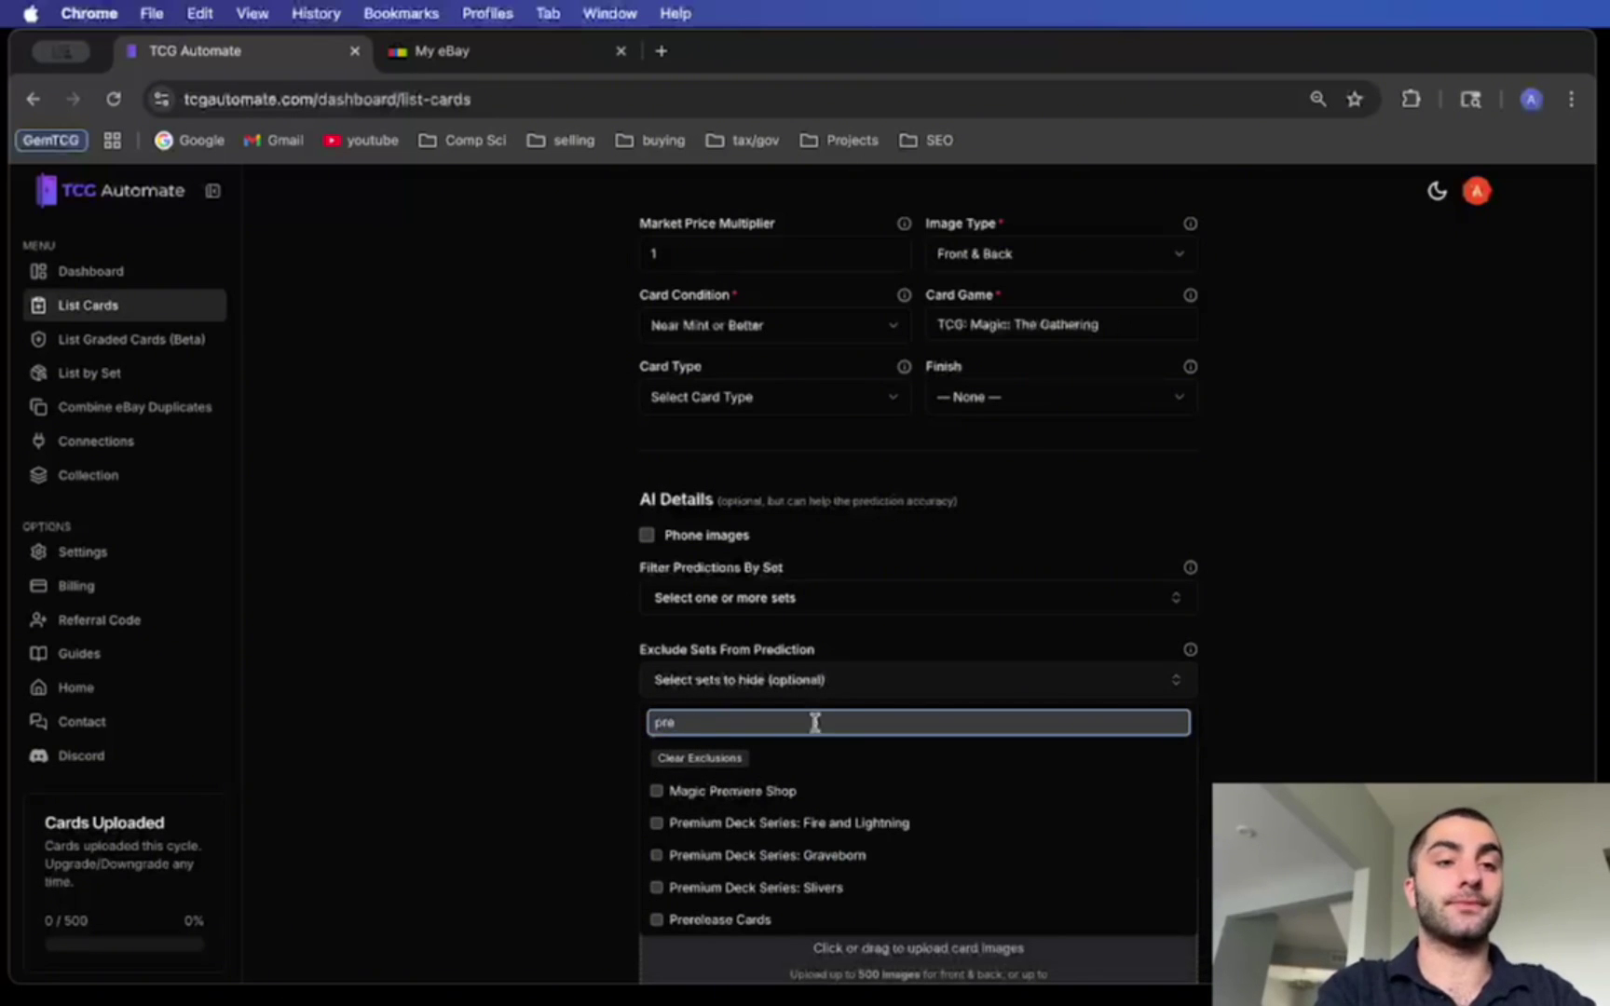
pyautogui.click(778, 922)
pyautogui.click(574, 828)
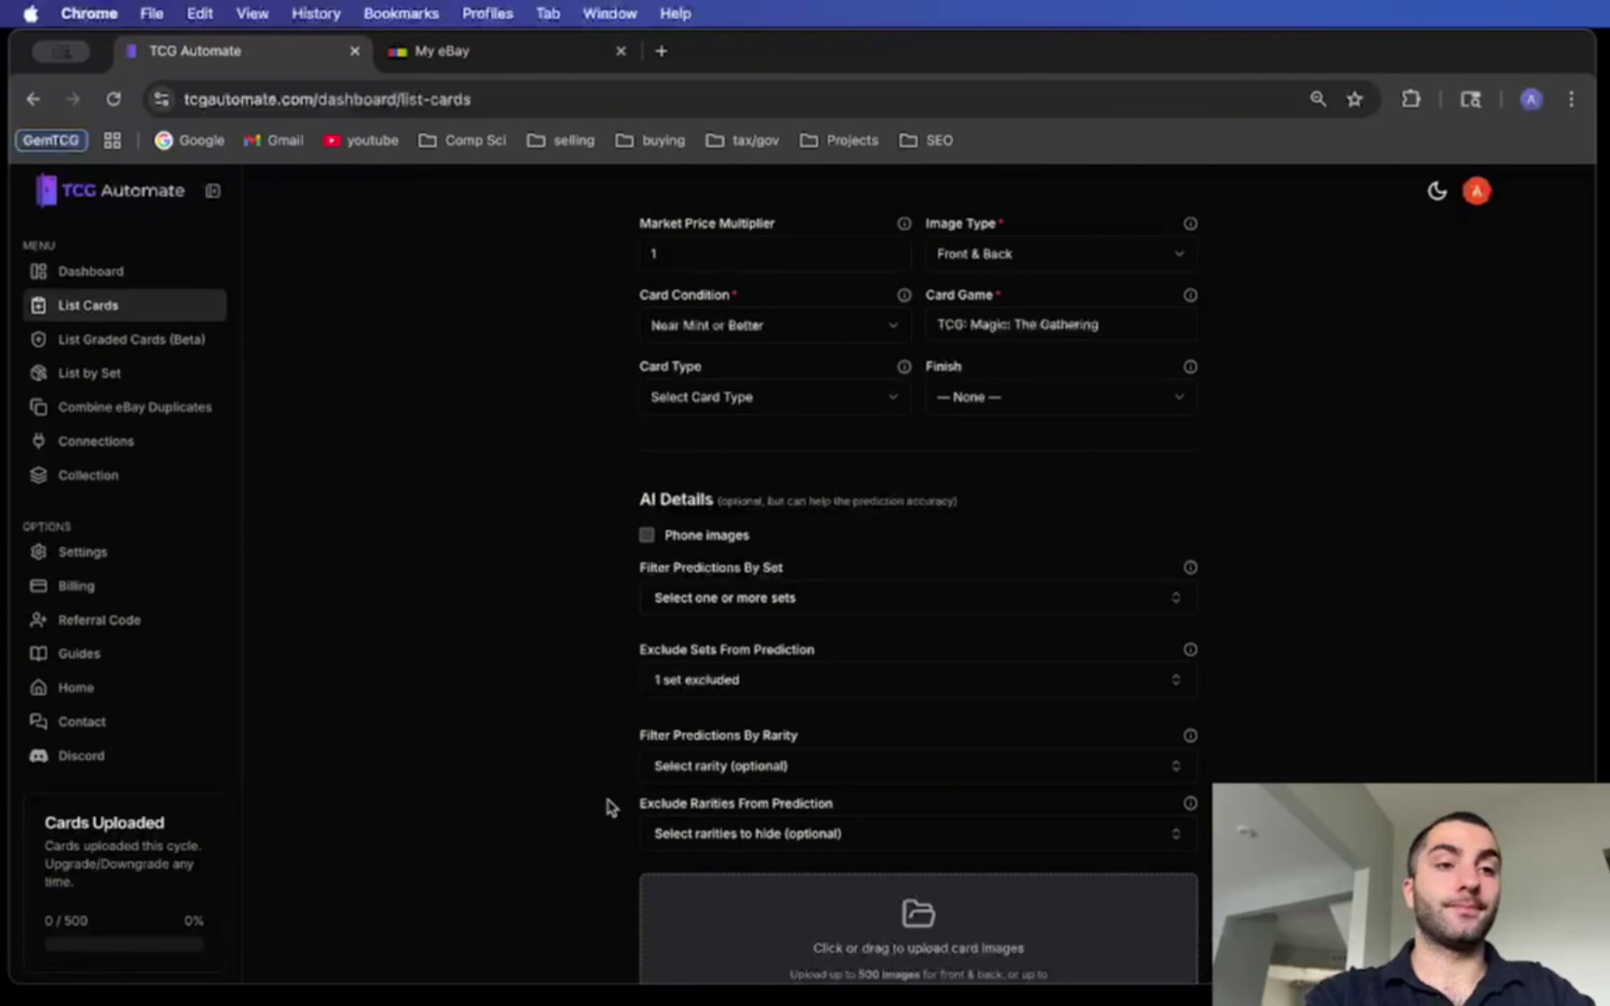
# Step: Filter the predictions by the rarities C and U, and review the other rarity choices
pyautogui.scroll(-3, 762, 679)
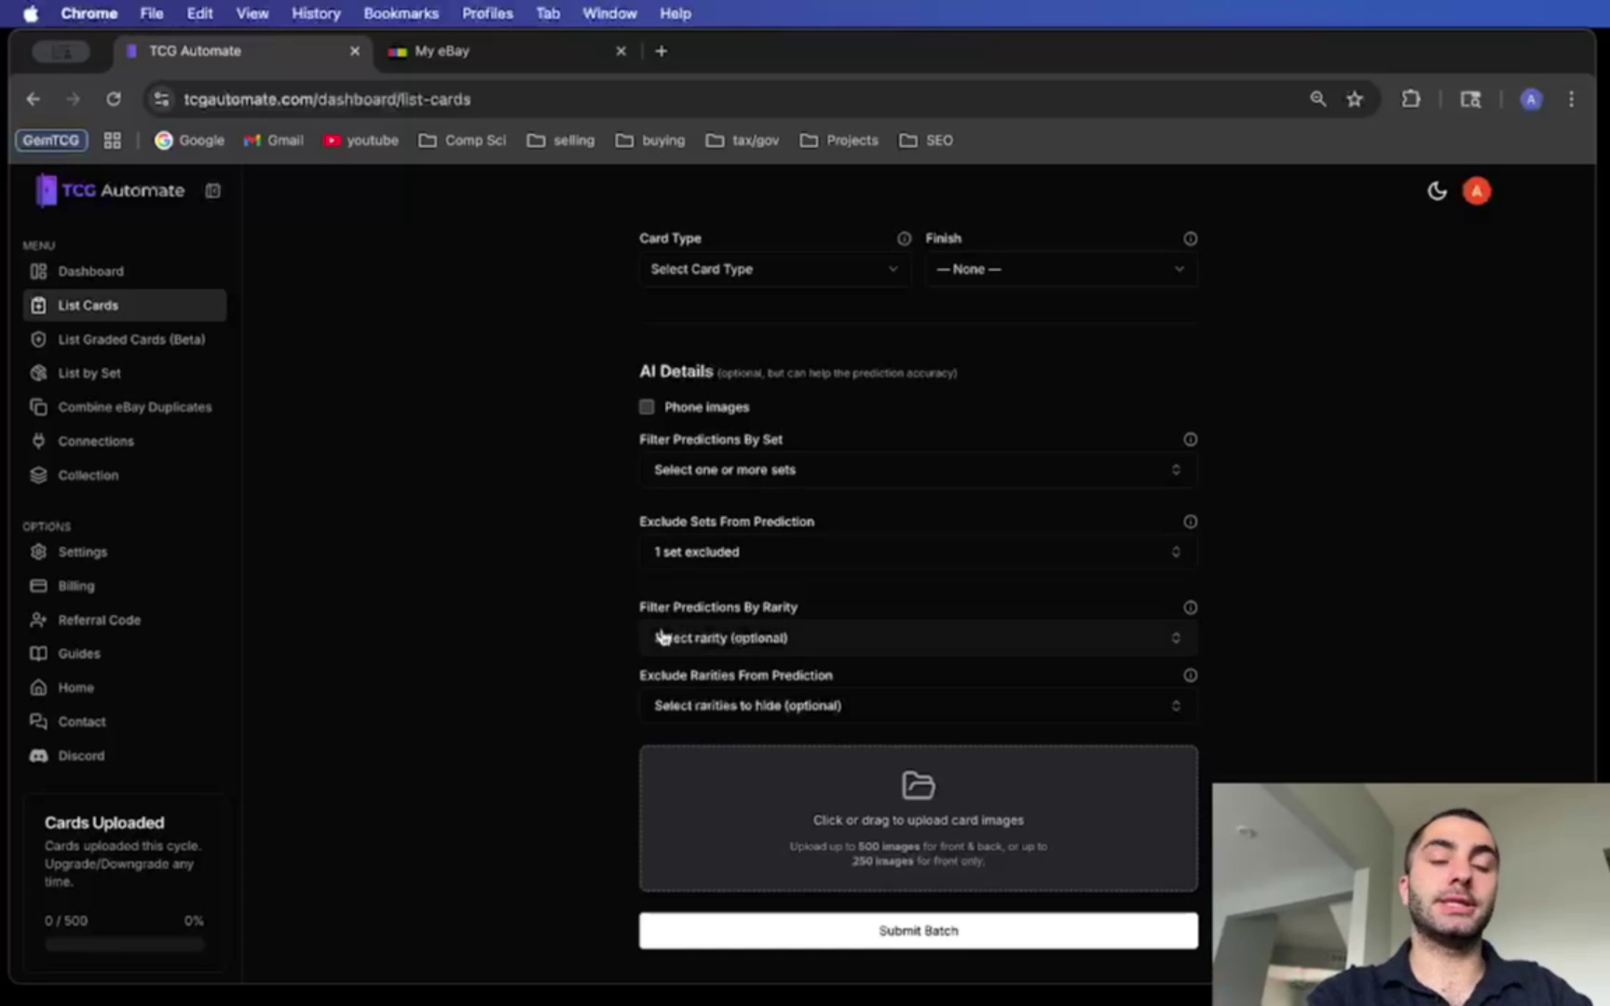
pyautogui.click(658, 638)
pyautogui.click(659, 749)
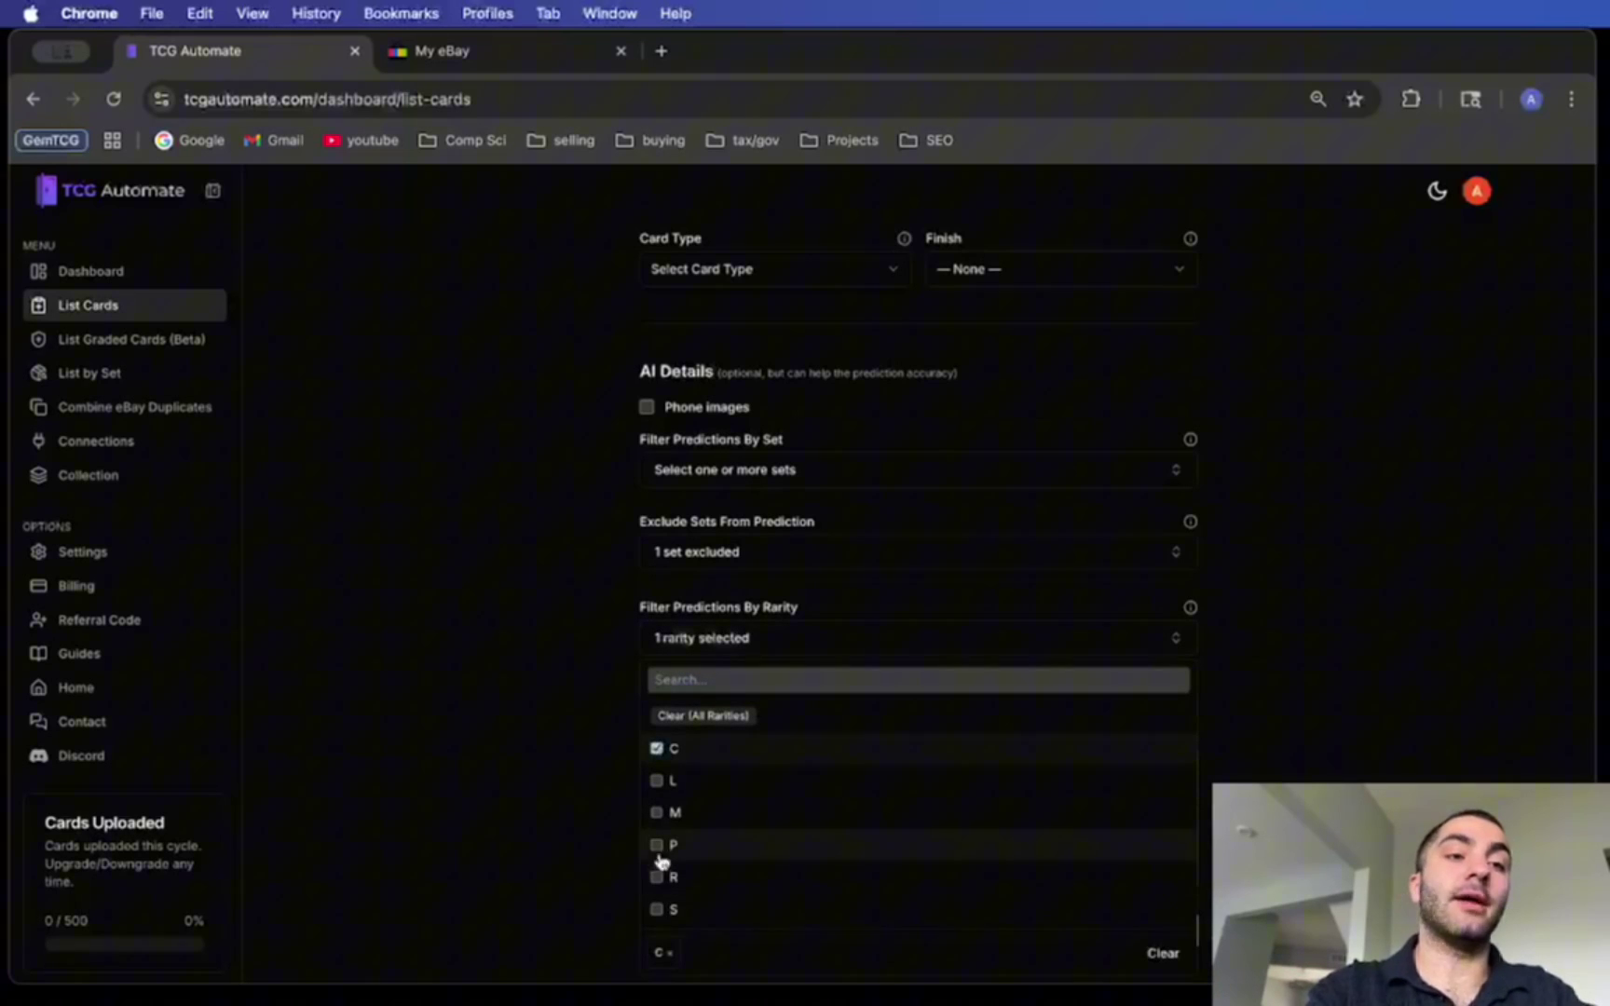
pyautogui.scroll(-3, 660, 867)
pyautogui.click(659, 911)
pyautogui.click(600, 844)
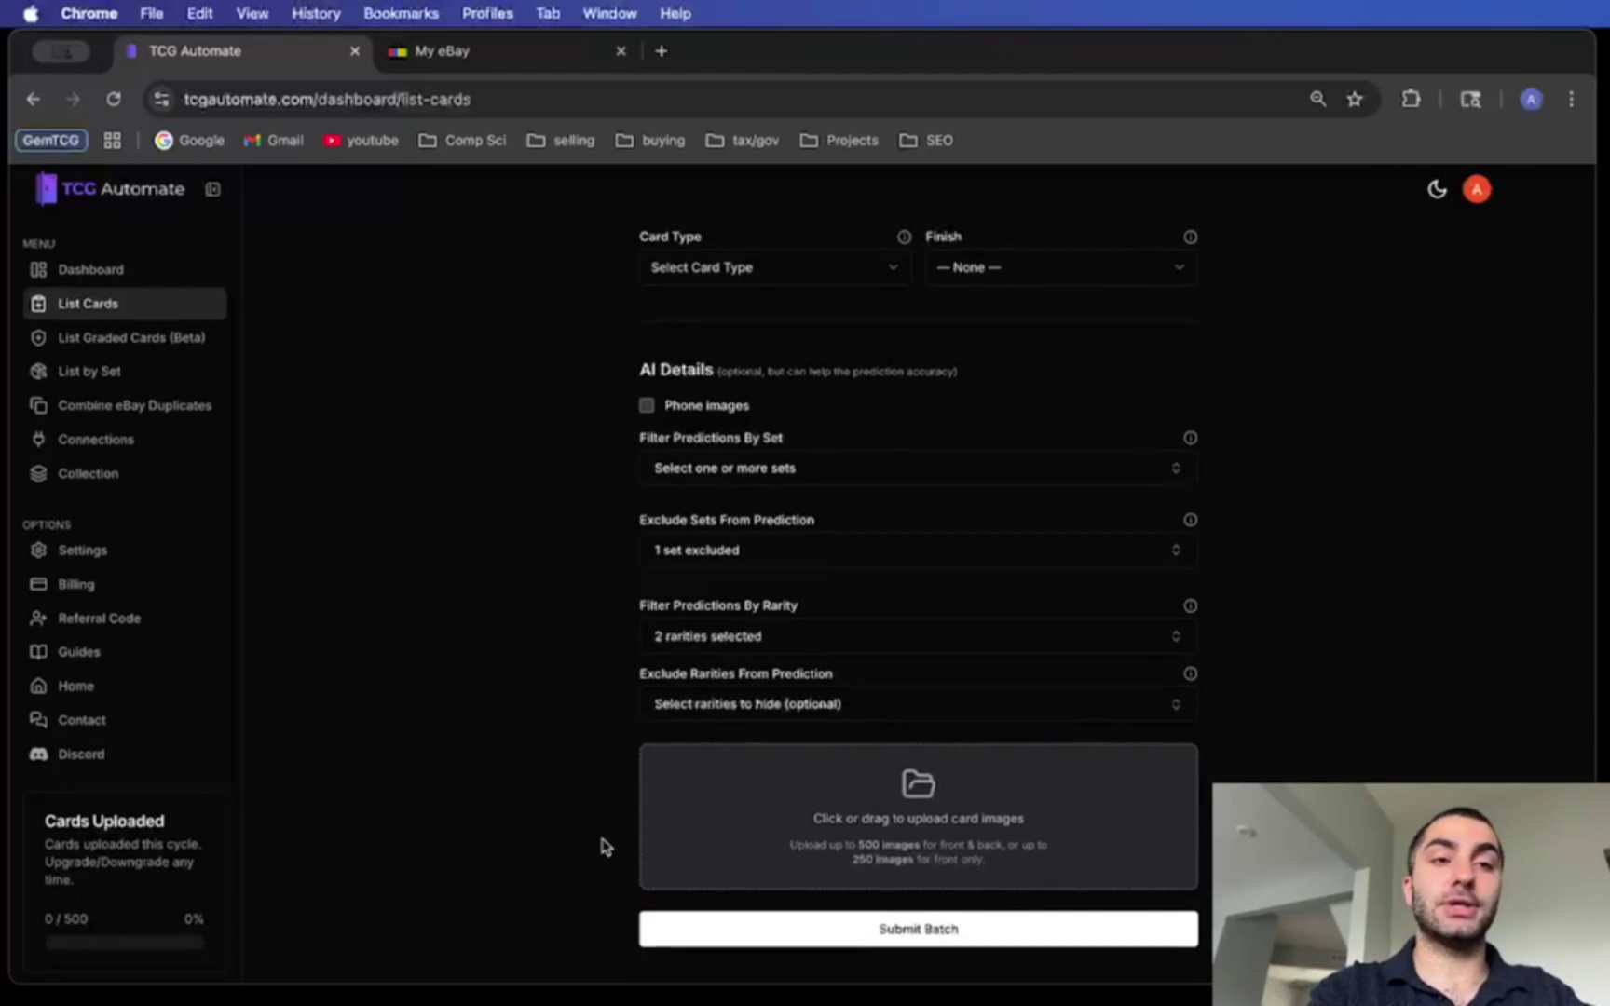
pyautogui.click(712, 643)
pyautogui.scroll(-2, 681, 794)
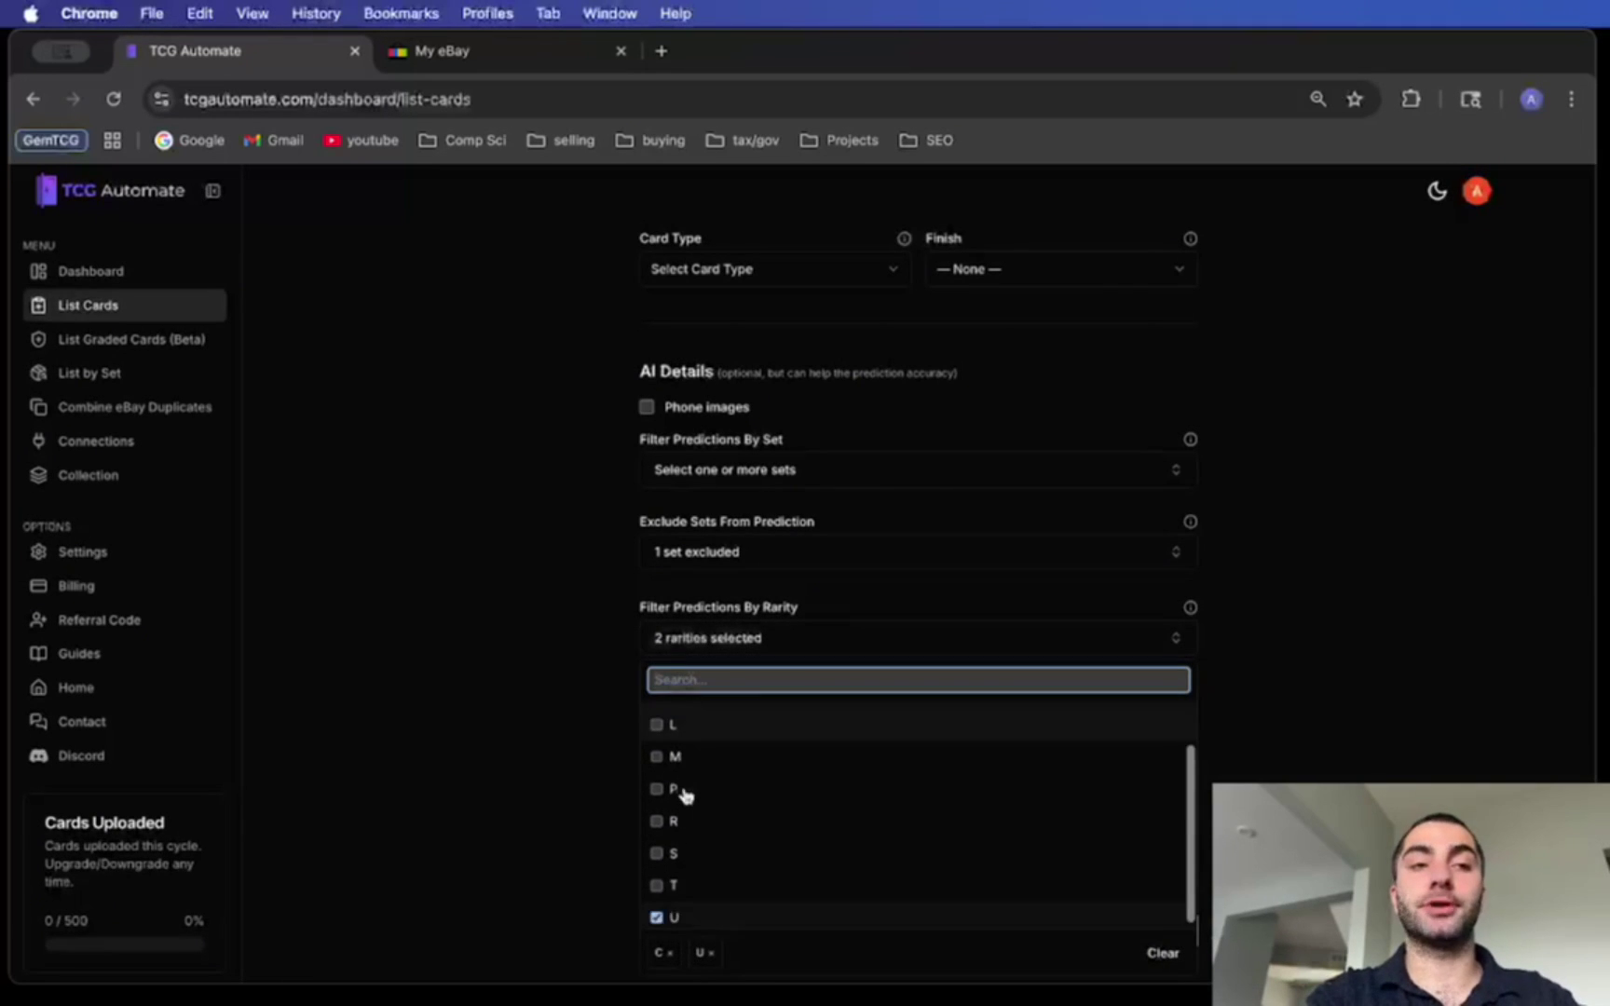
pyautogui.scroll(1, 679, 792)
pyautogui.click(561, 768)
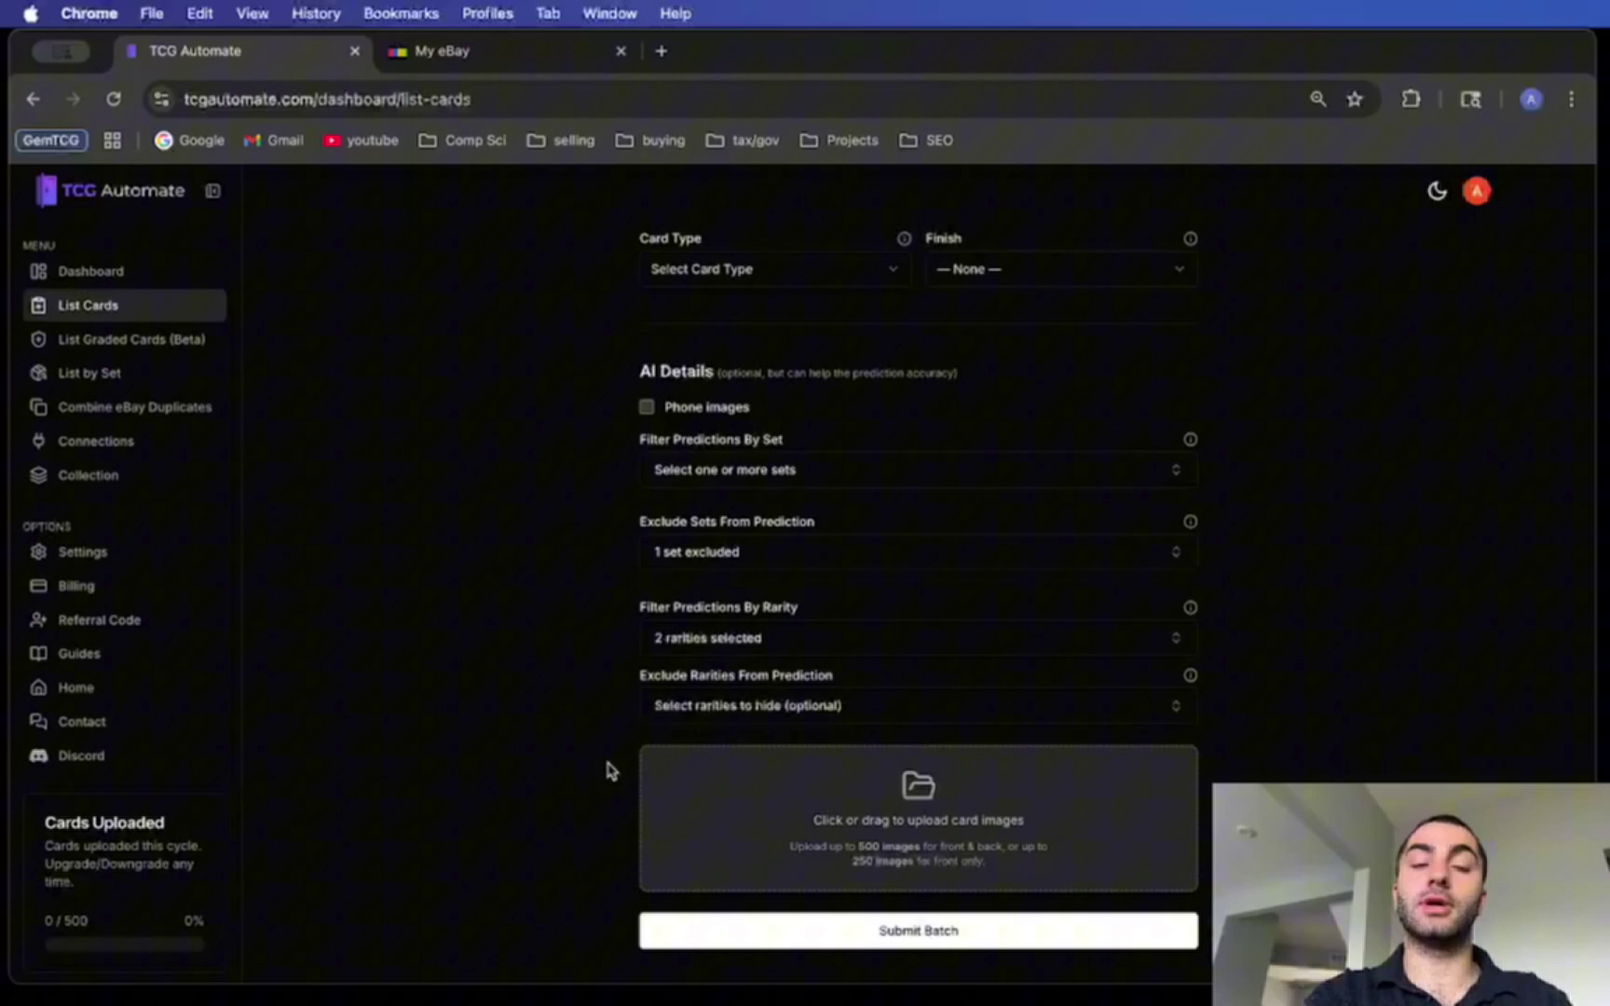
# Step: Clear the rarity filter and the excluded set, viewing the rarity exclusion options in between
pyautogui.click(906, 649)
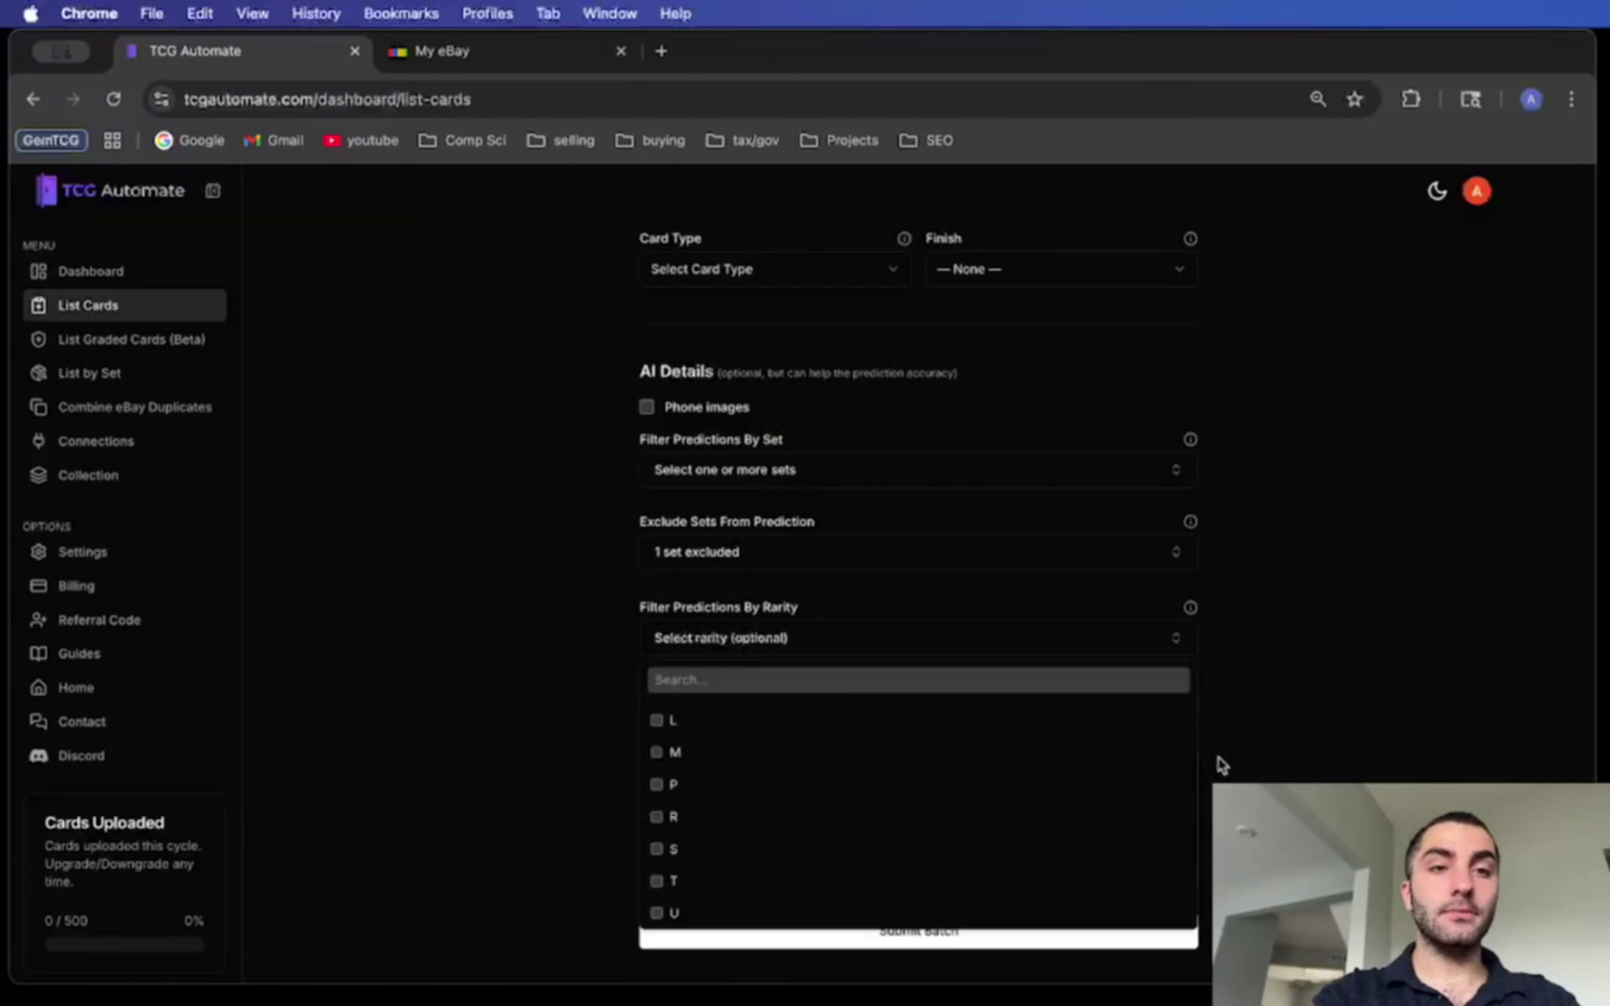
pyautogui.click(1215, 763)
pyautogui.click(992, 709)
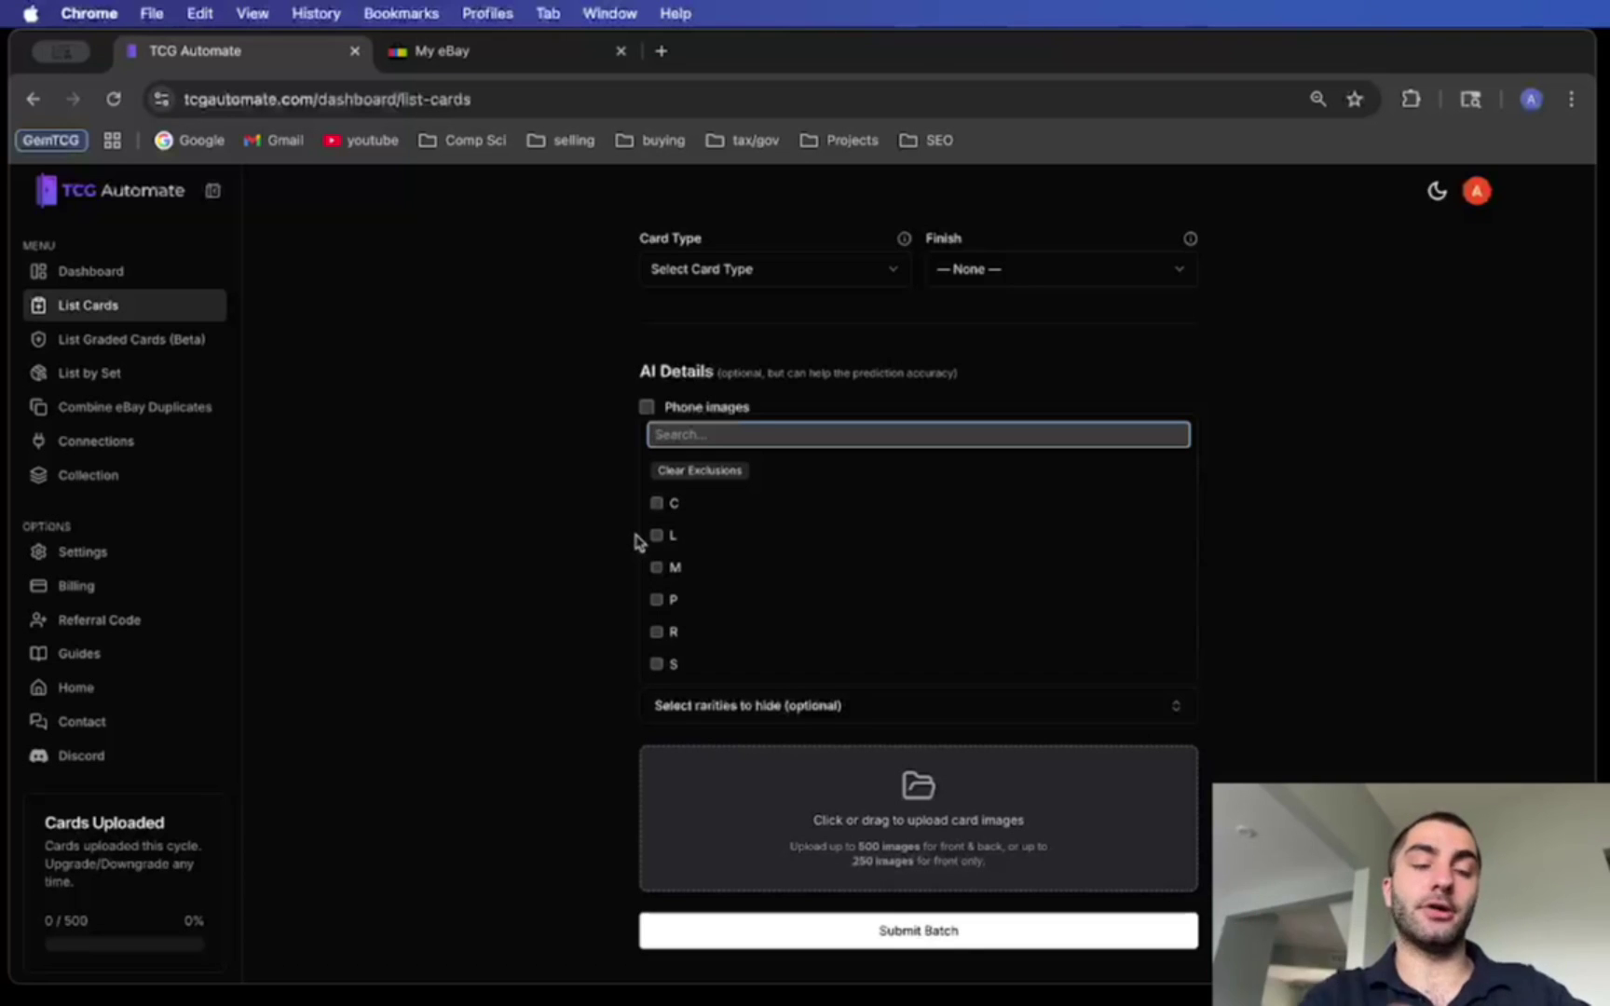
pyautogui.click(629, 587)
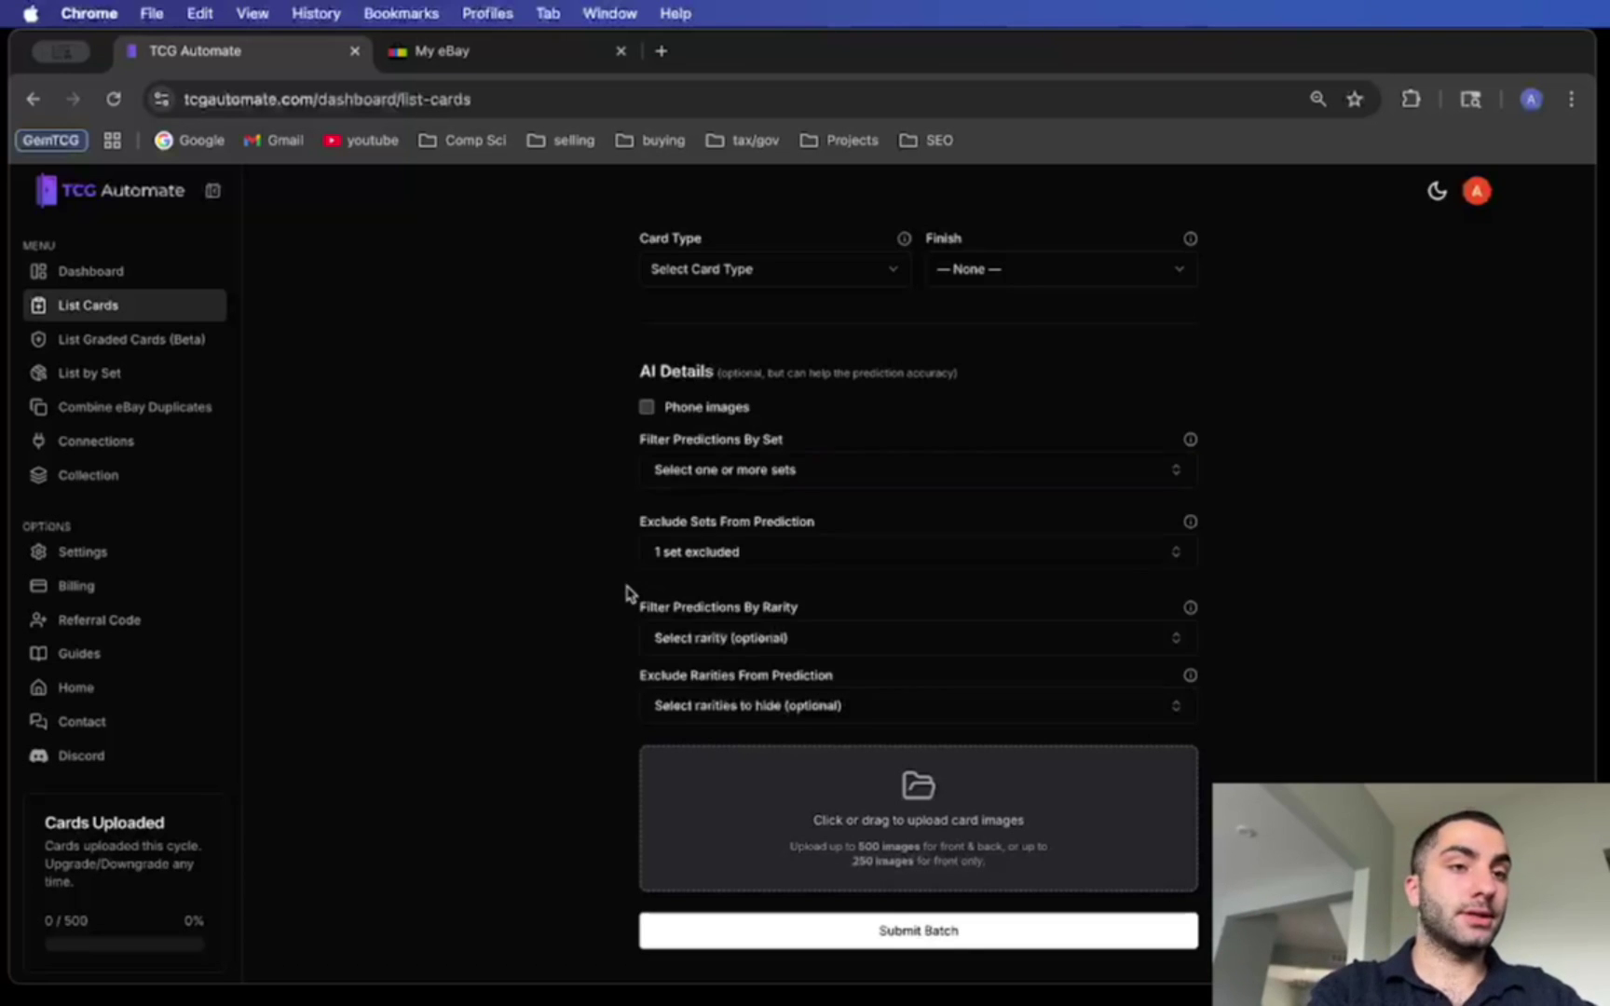
pyautogui.click(1010, 575)
pyautogui.click(1170, 859)
# Step: Change the card game of the batch to Pokémon - English, leaving the set filter empty
pyautogui.scroll(4, 1323, 452)
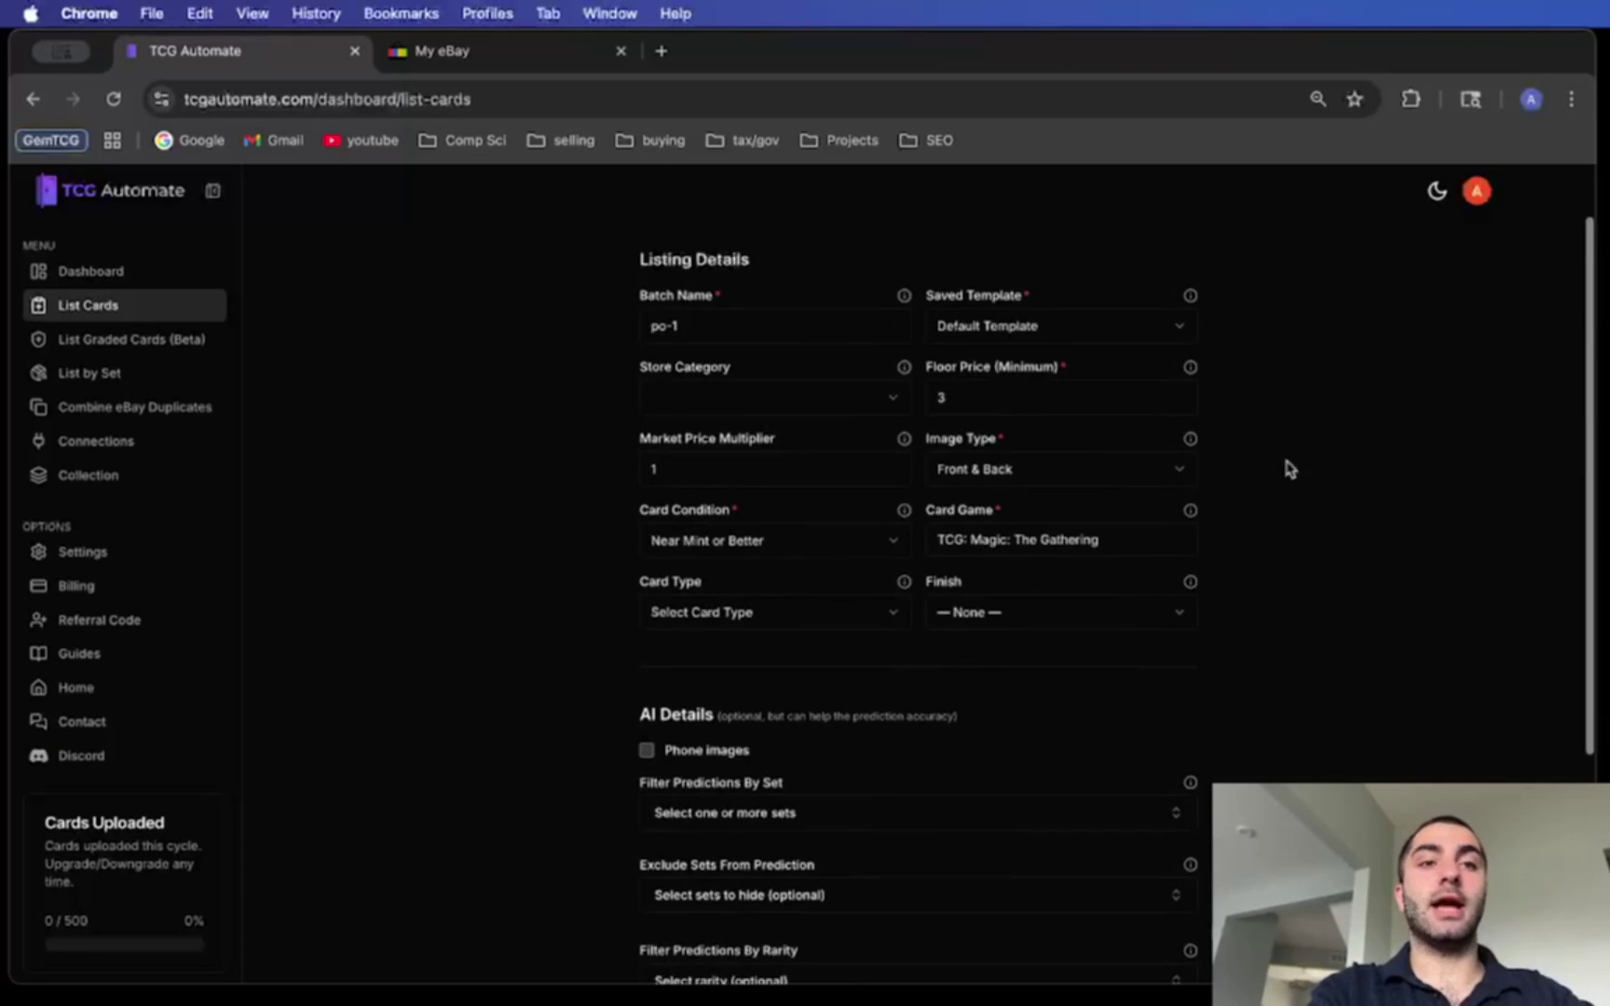
pyautogui.click(1118, 551)
pyautogui.moveTo(1080, 588)
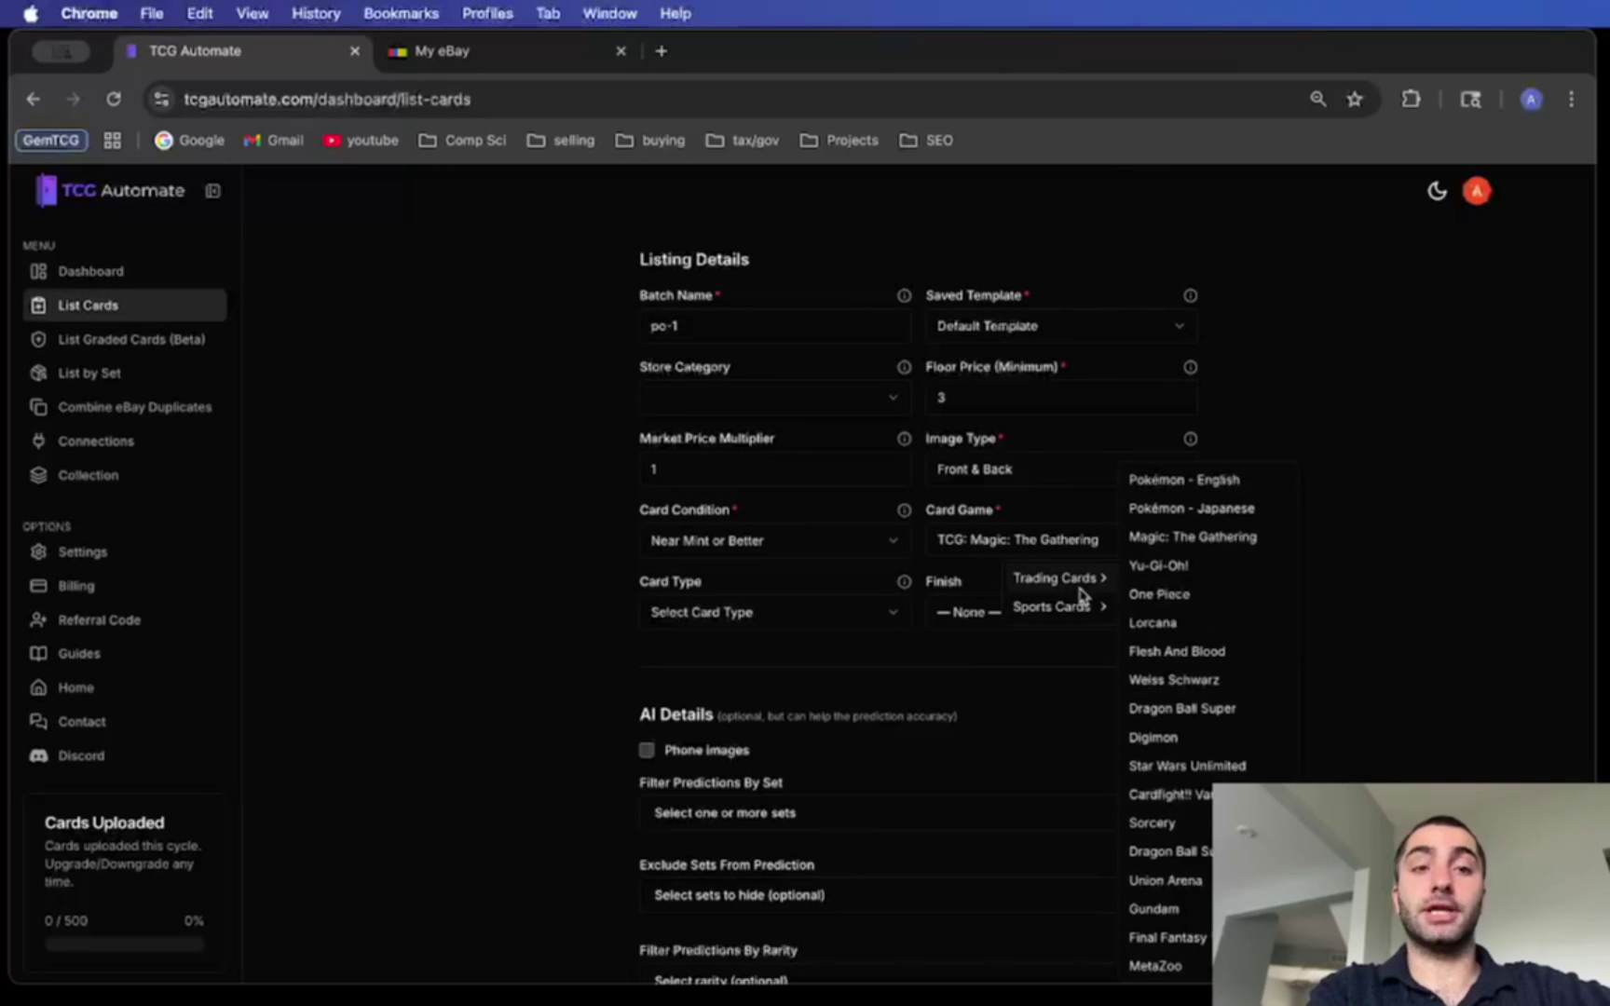
pyautogui.click(1197, 483)
pyautogui.scroll(-2, 1172, 627)
pyautogui.scroll(-4, 1081, 556)
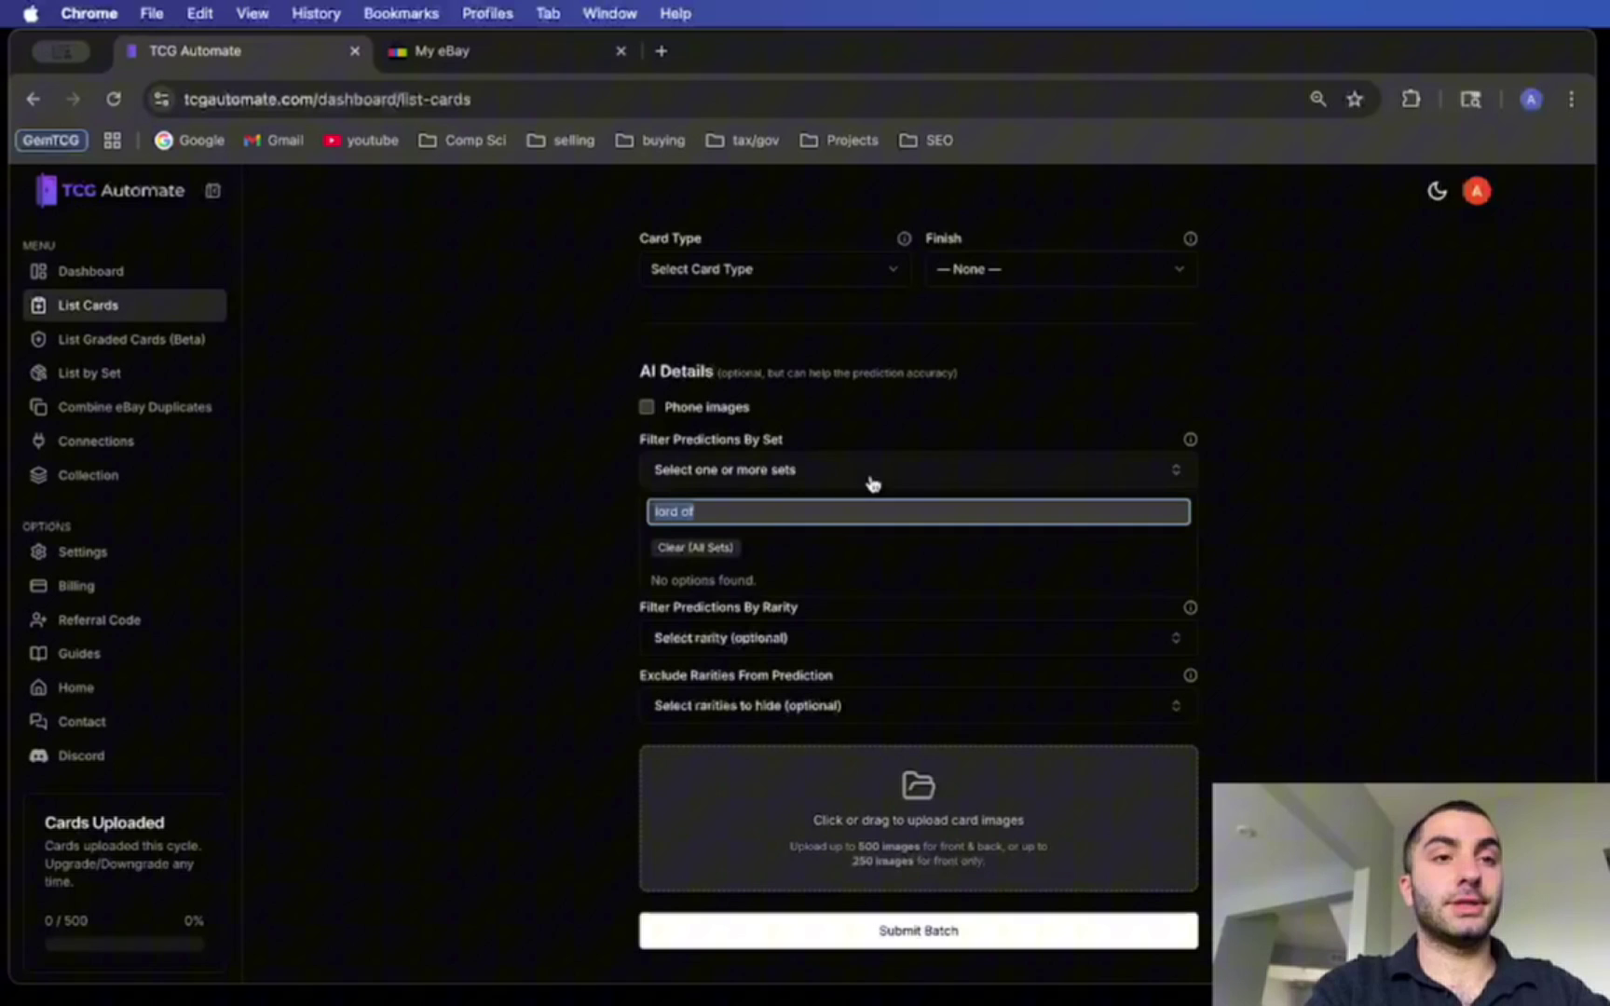
pyautogui.click(587, 486)
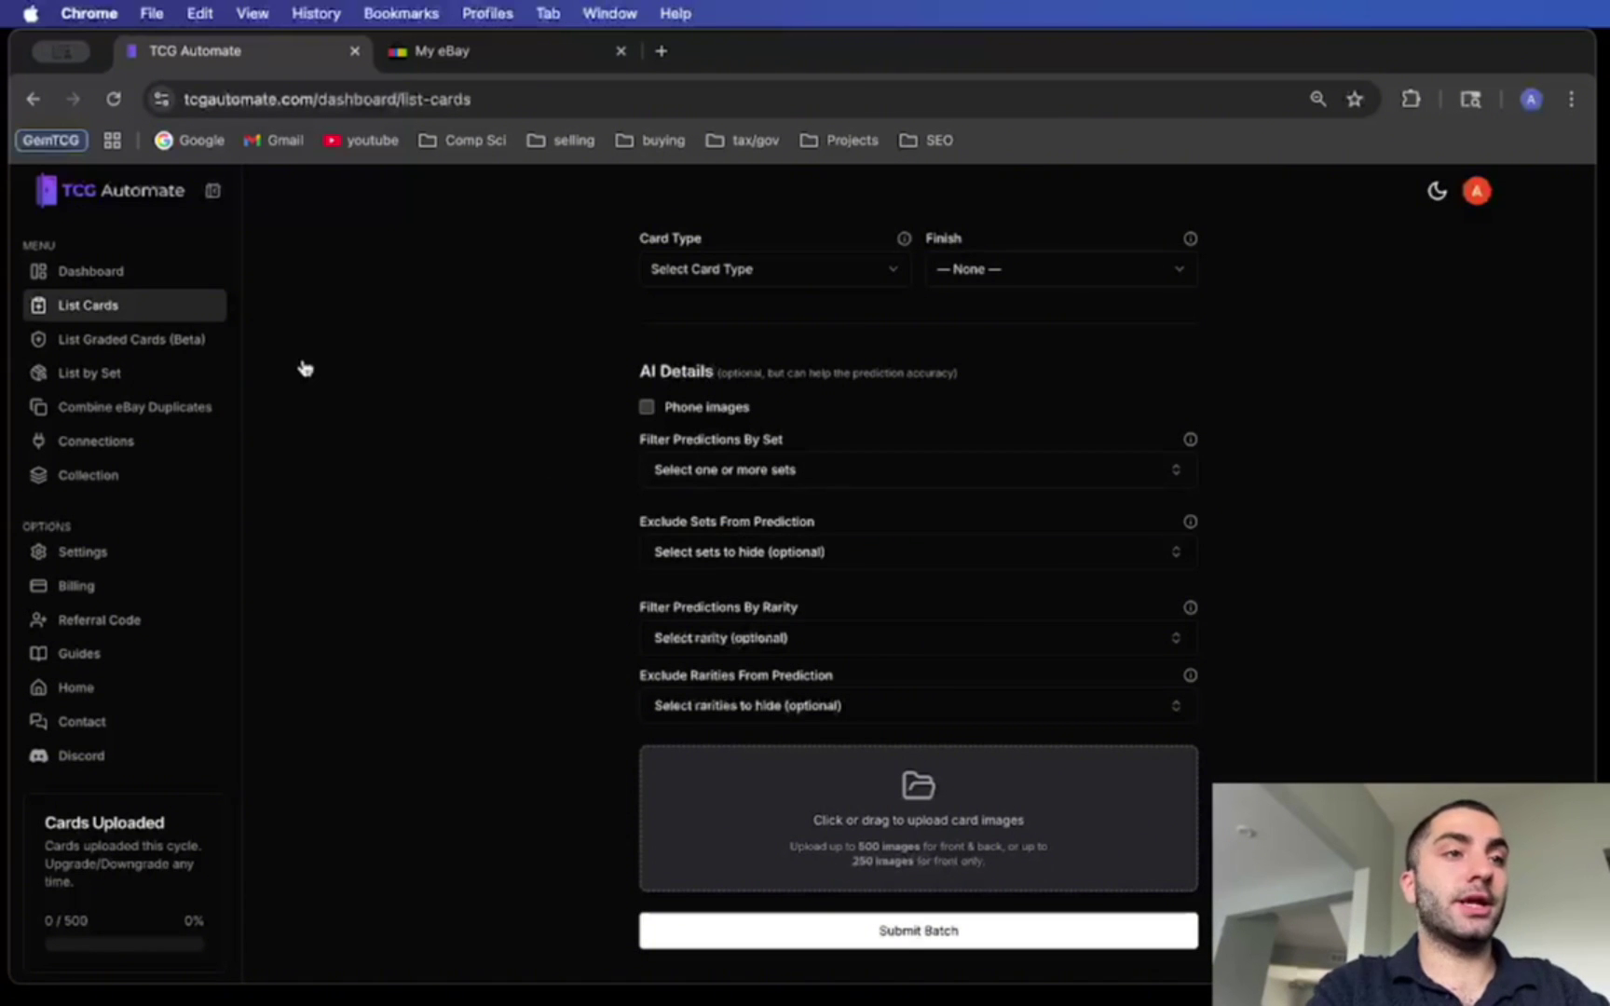
# Step: Add the 30 po245 card images, starting with po245 0103.jpg, from the Documents folder to the batch
pyautogui.click(746, 792)
pyautogui.click(383, 298)
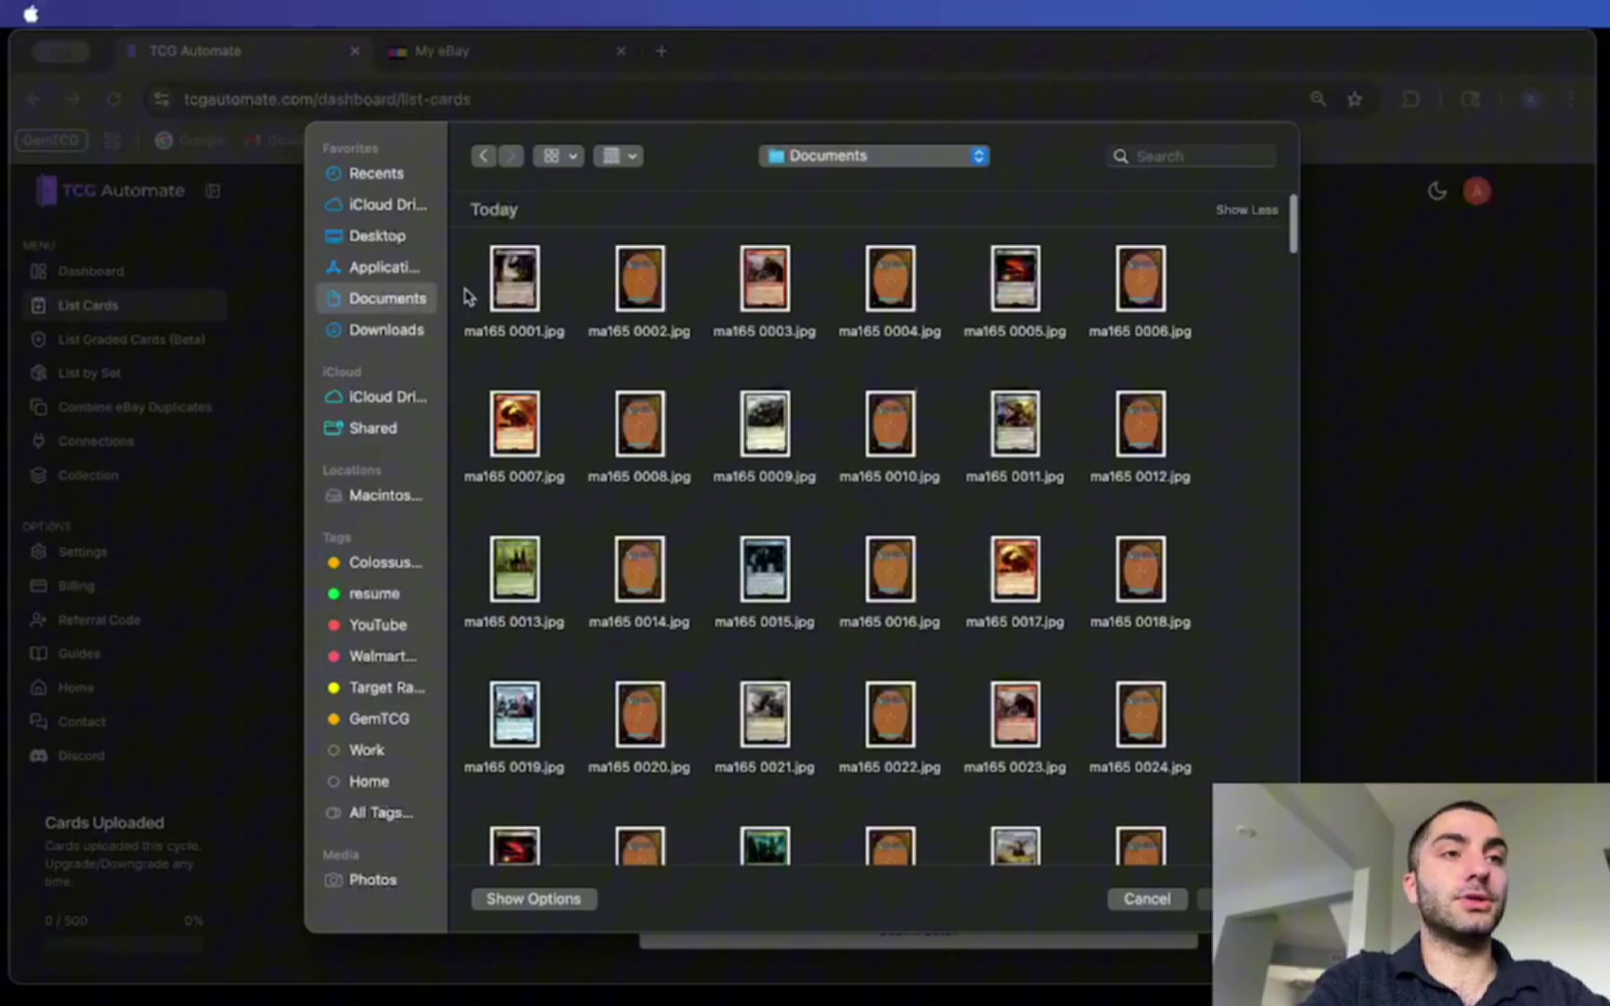
pyautogui.scroll(-15, 508, 463)
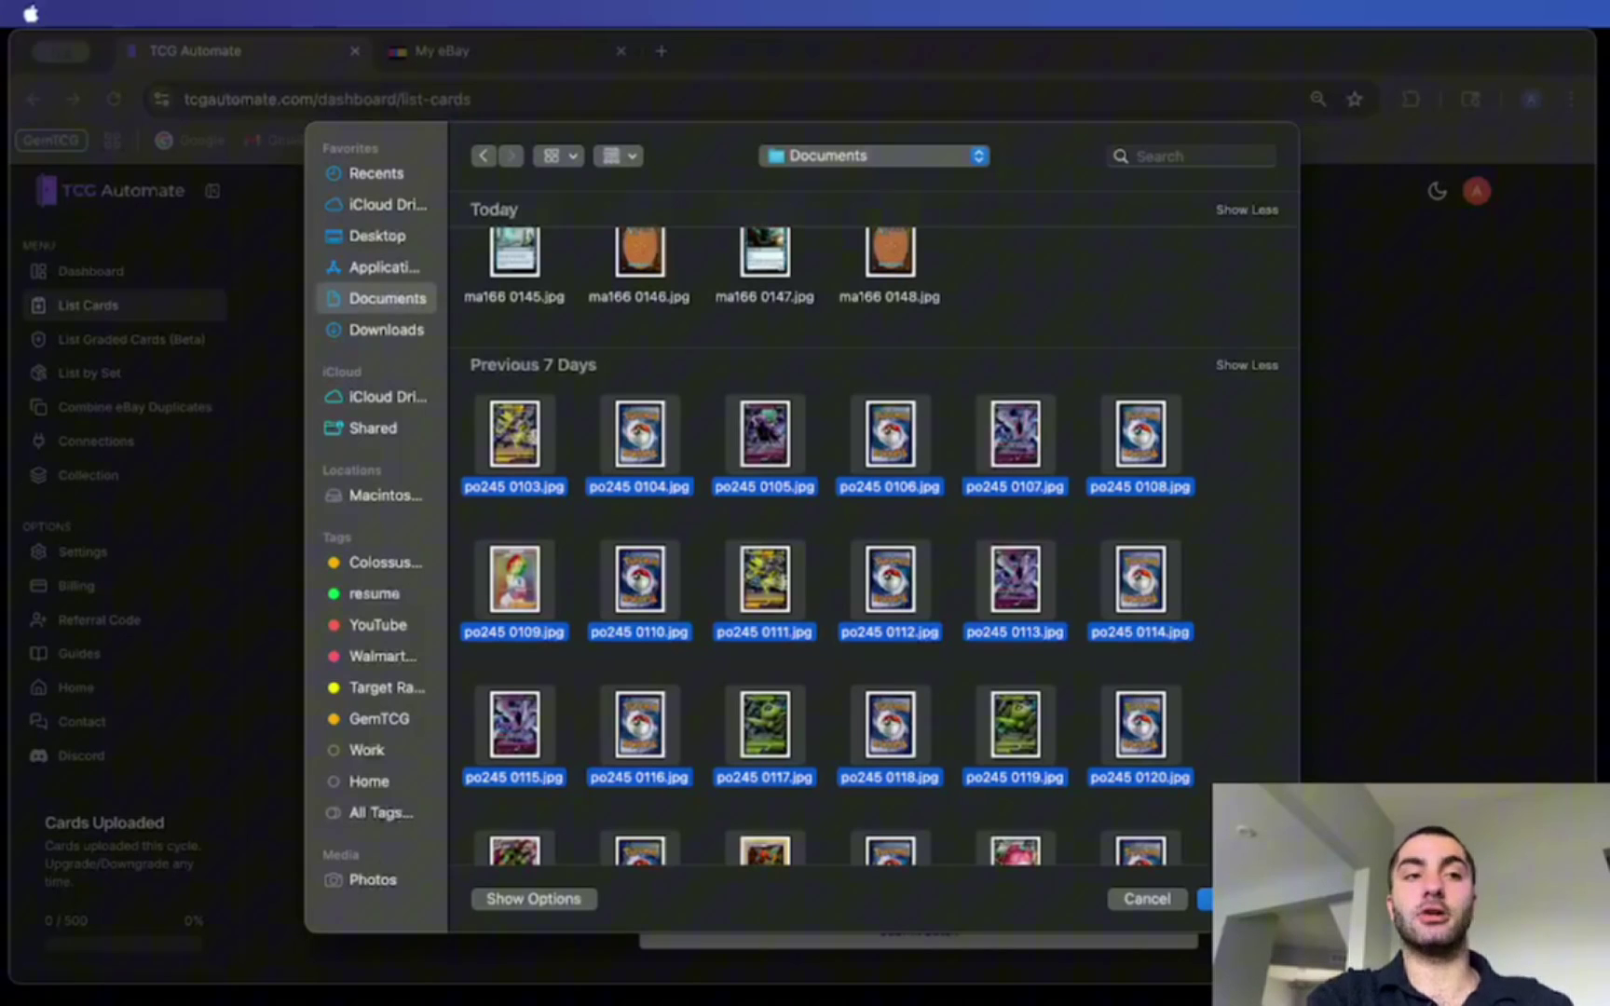
pyautogui.click(1230, 899)
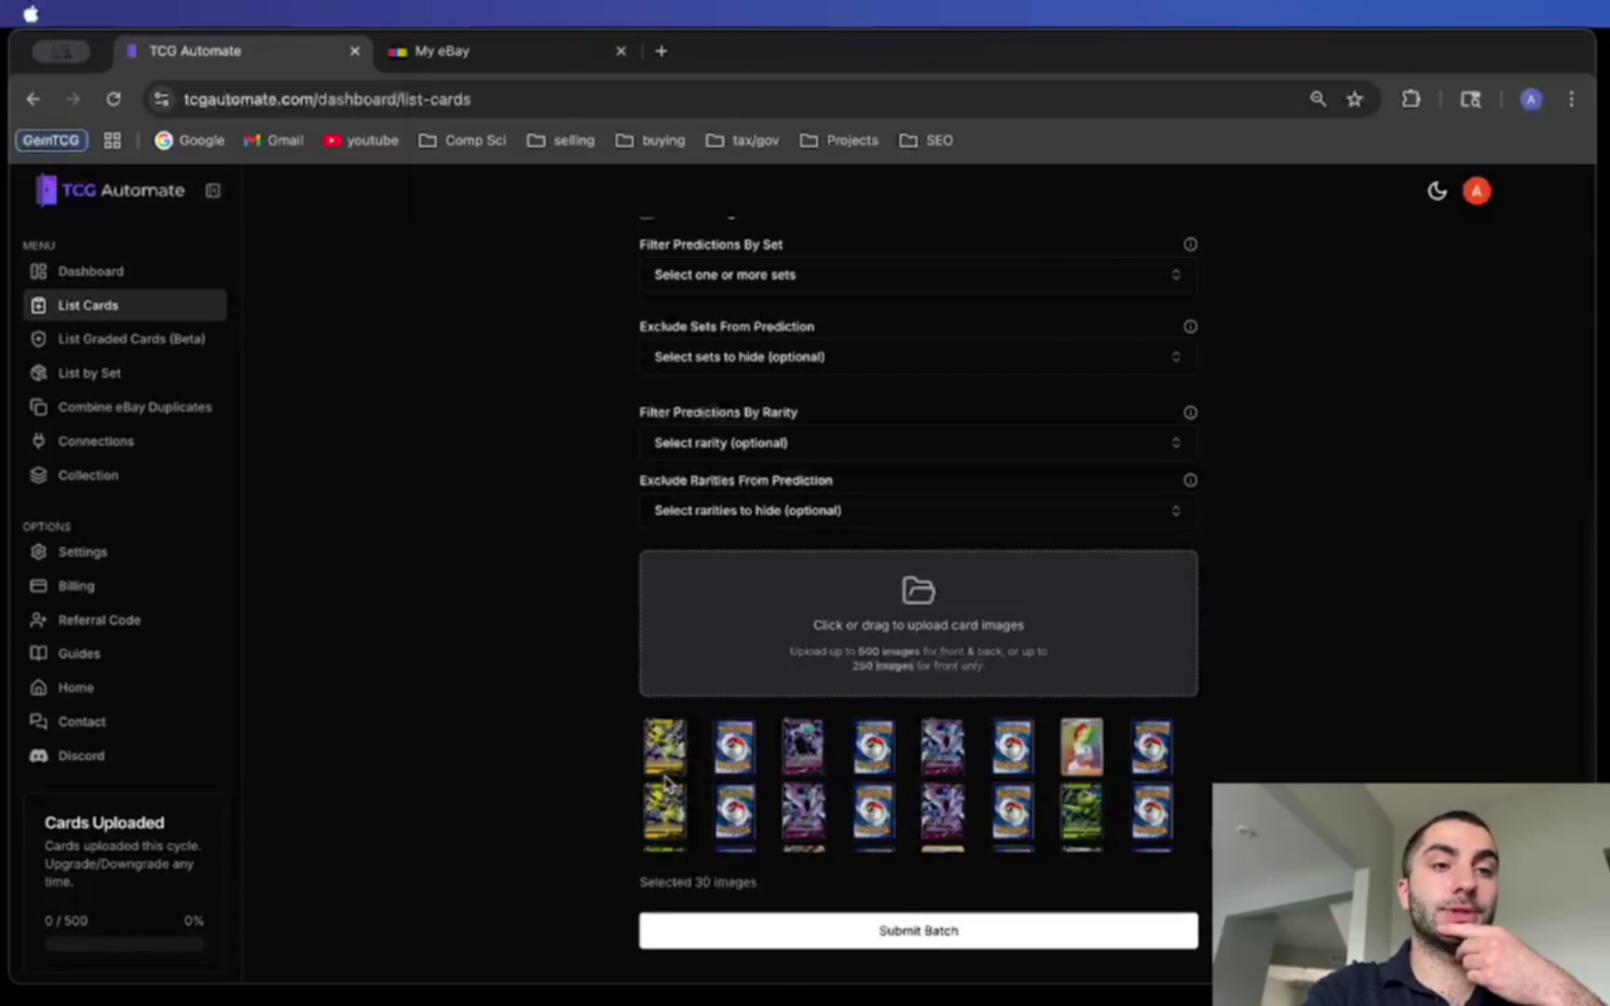
pyautogui.moveTo(602, 710); pyautogui.dragTo(1037, 745)
pyautogui.click(604, 755)
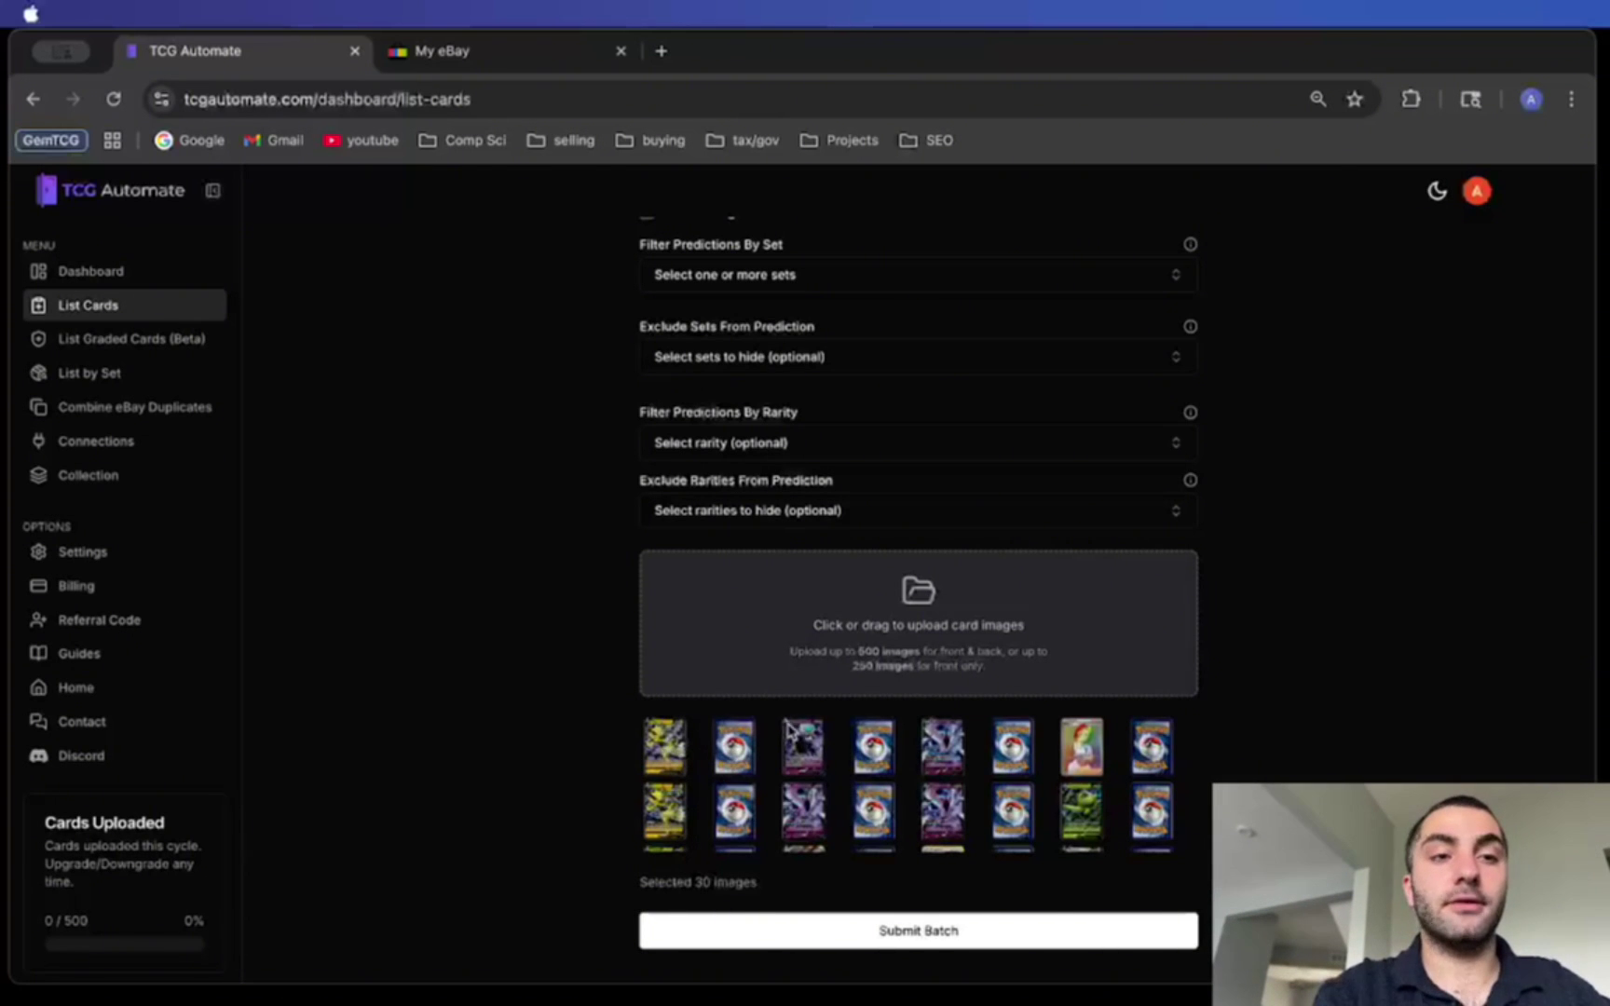
# Step: Filter the predictions to the SWSH06: Chilling Reign set and submit the batch
pyautogui.scroll(2, 932, 606)
pyautogui.click(843, 399)
pyautogui.write('chilling')
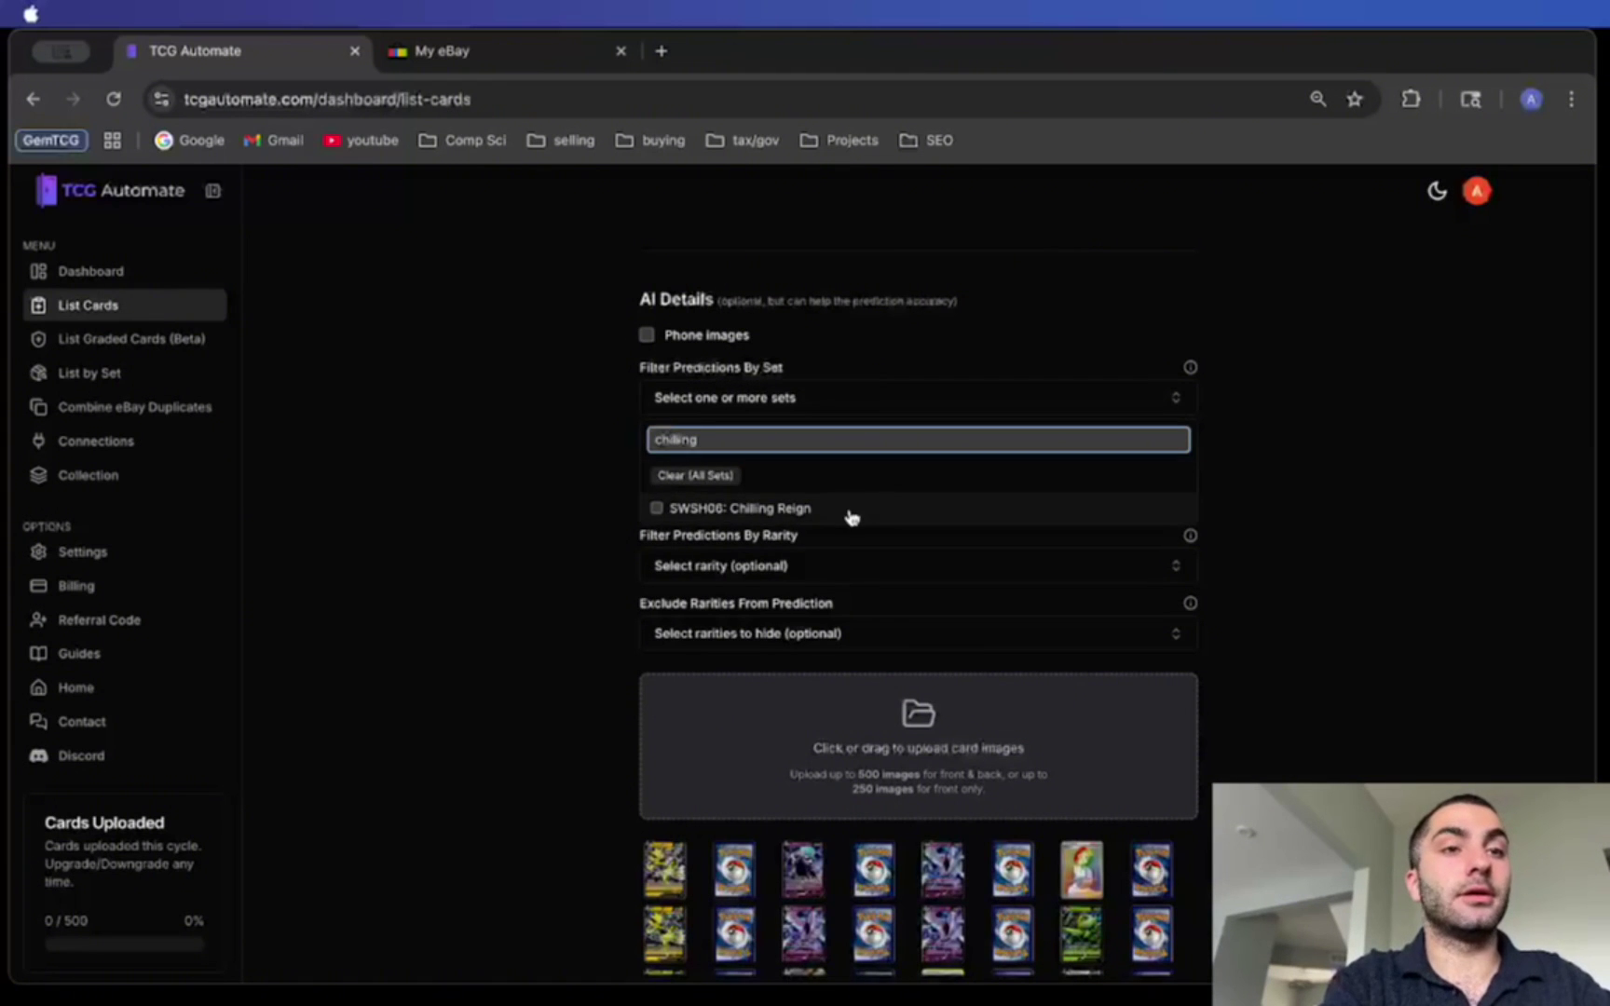
pyautogui.click(848, 513)
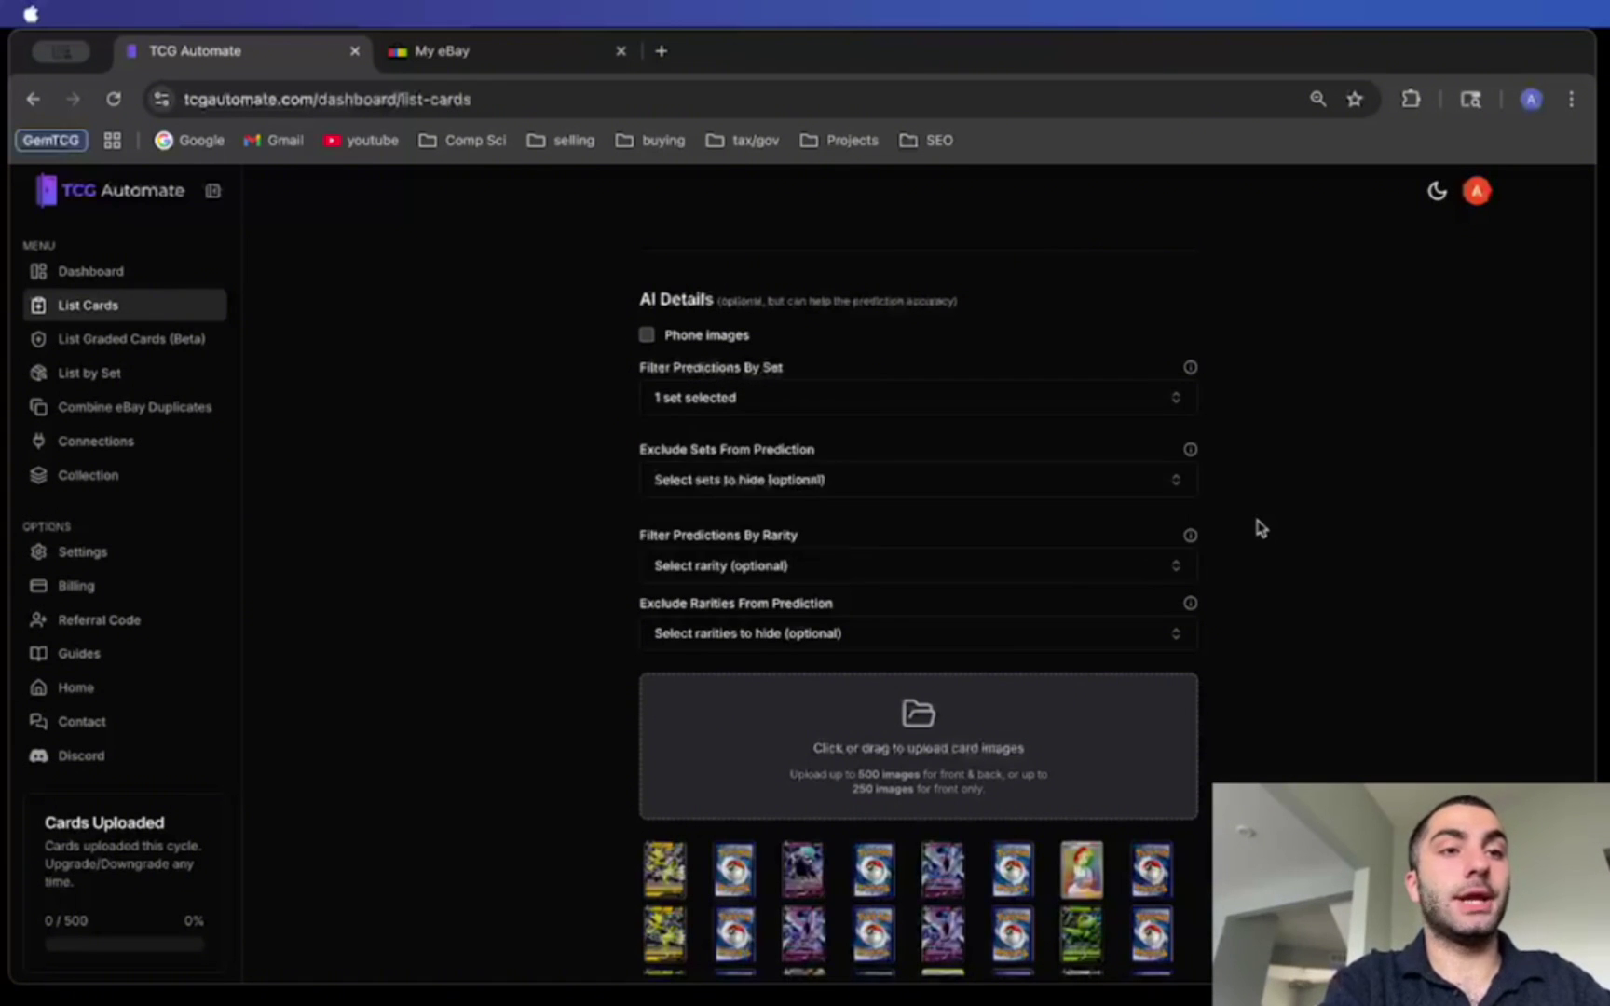
pyautogui.scroll(-4, 1258, 529)
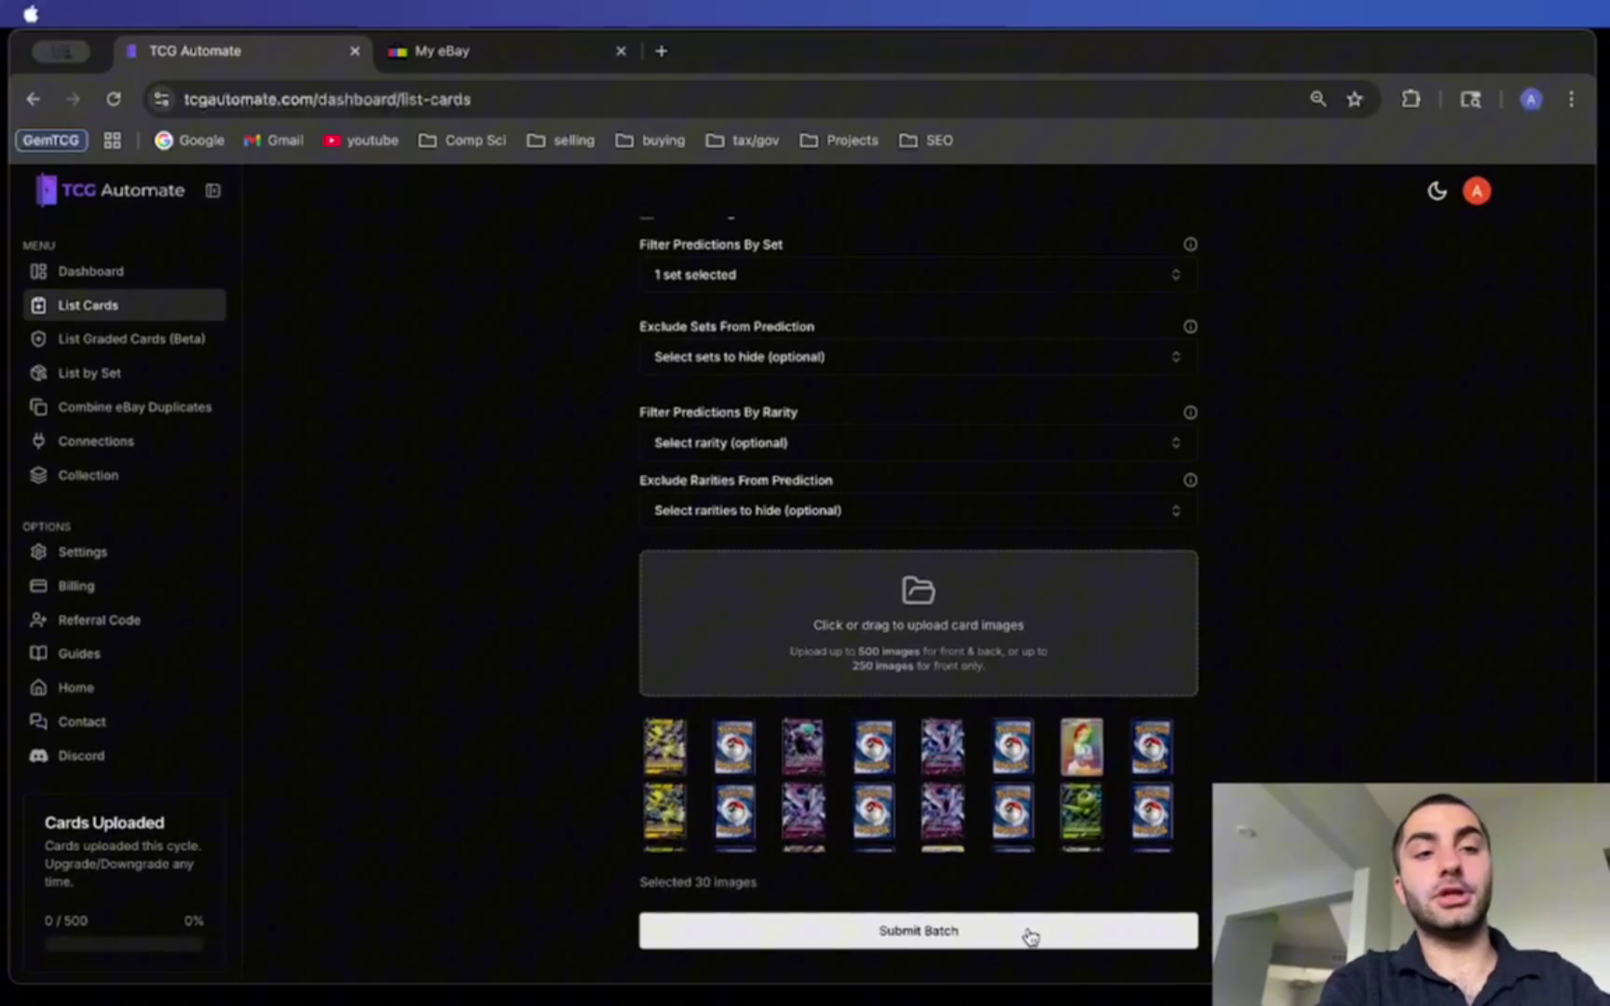
pyautogui.click(1030, 934)
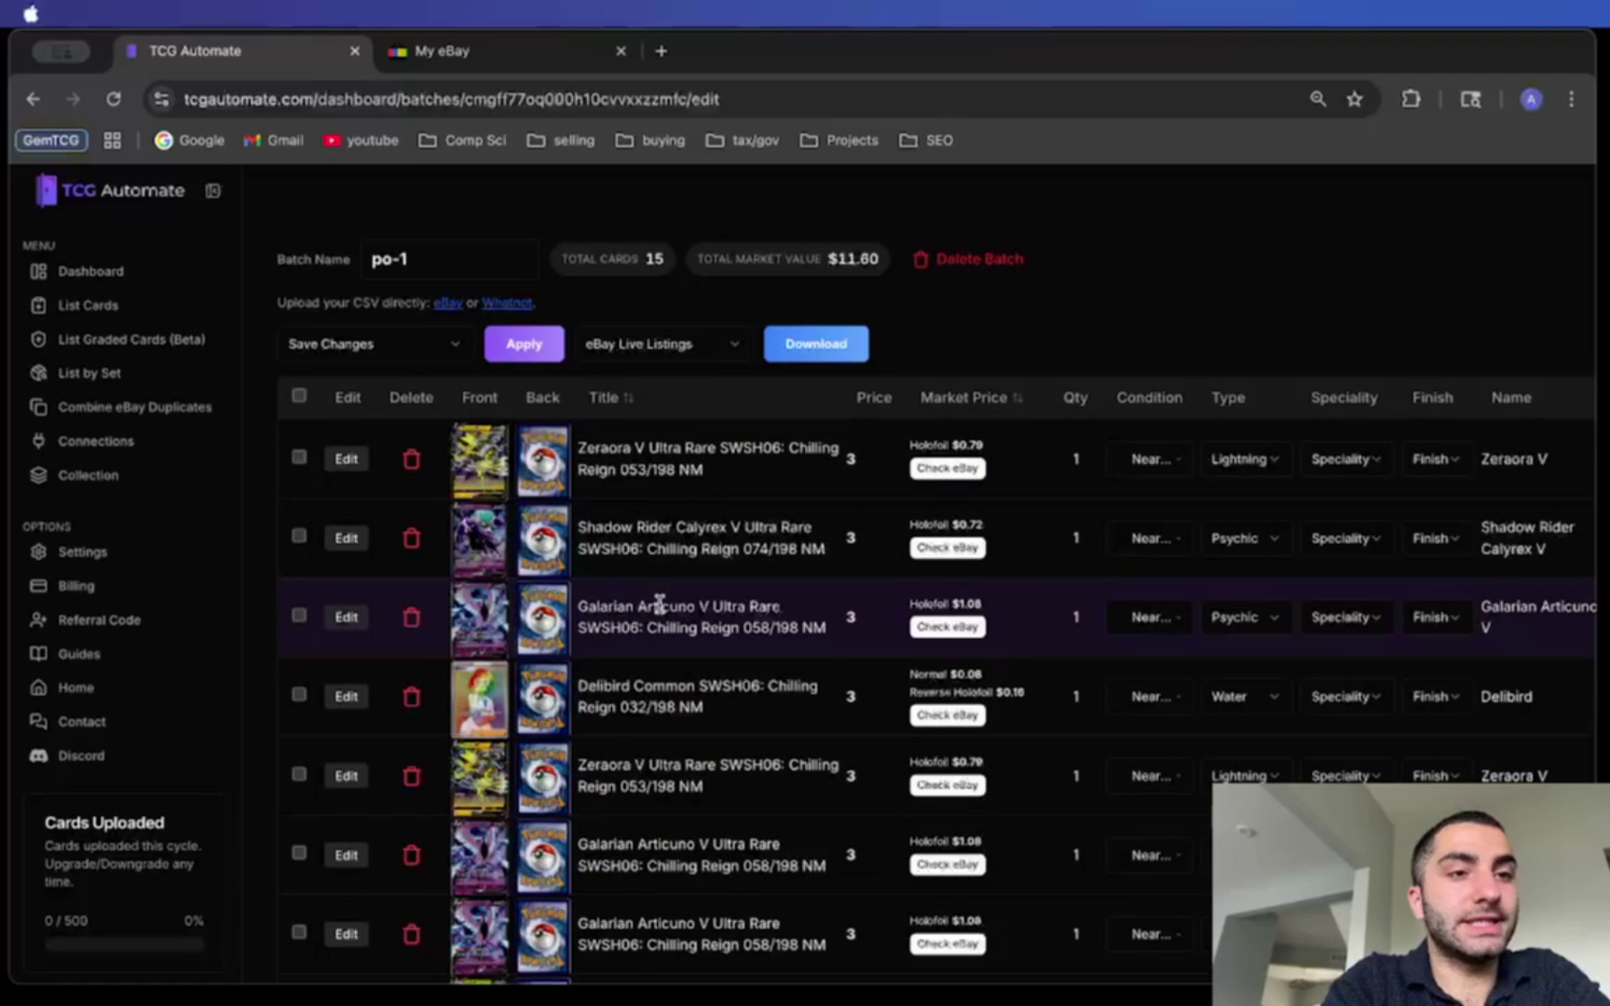
# Step: Open the mismatched Delibird row for editing and show the large preview to compare the listing and matched images
pyautogui.moveTo(485, 713)
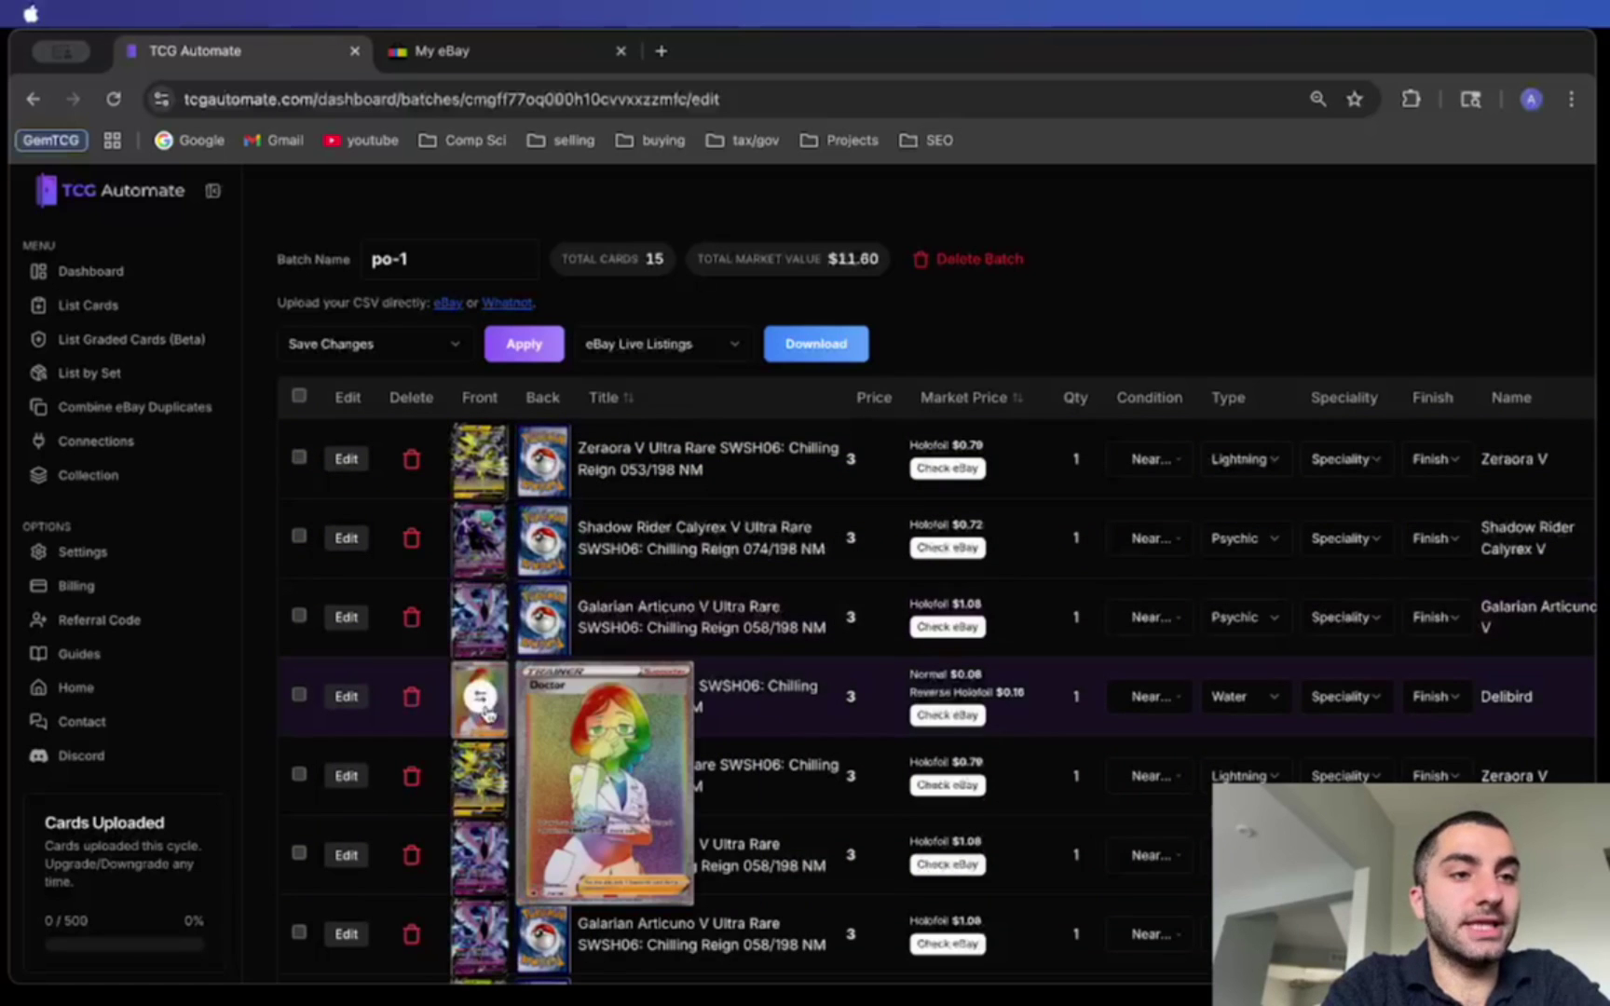
pyautogui.click(350, 699)
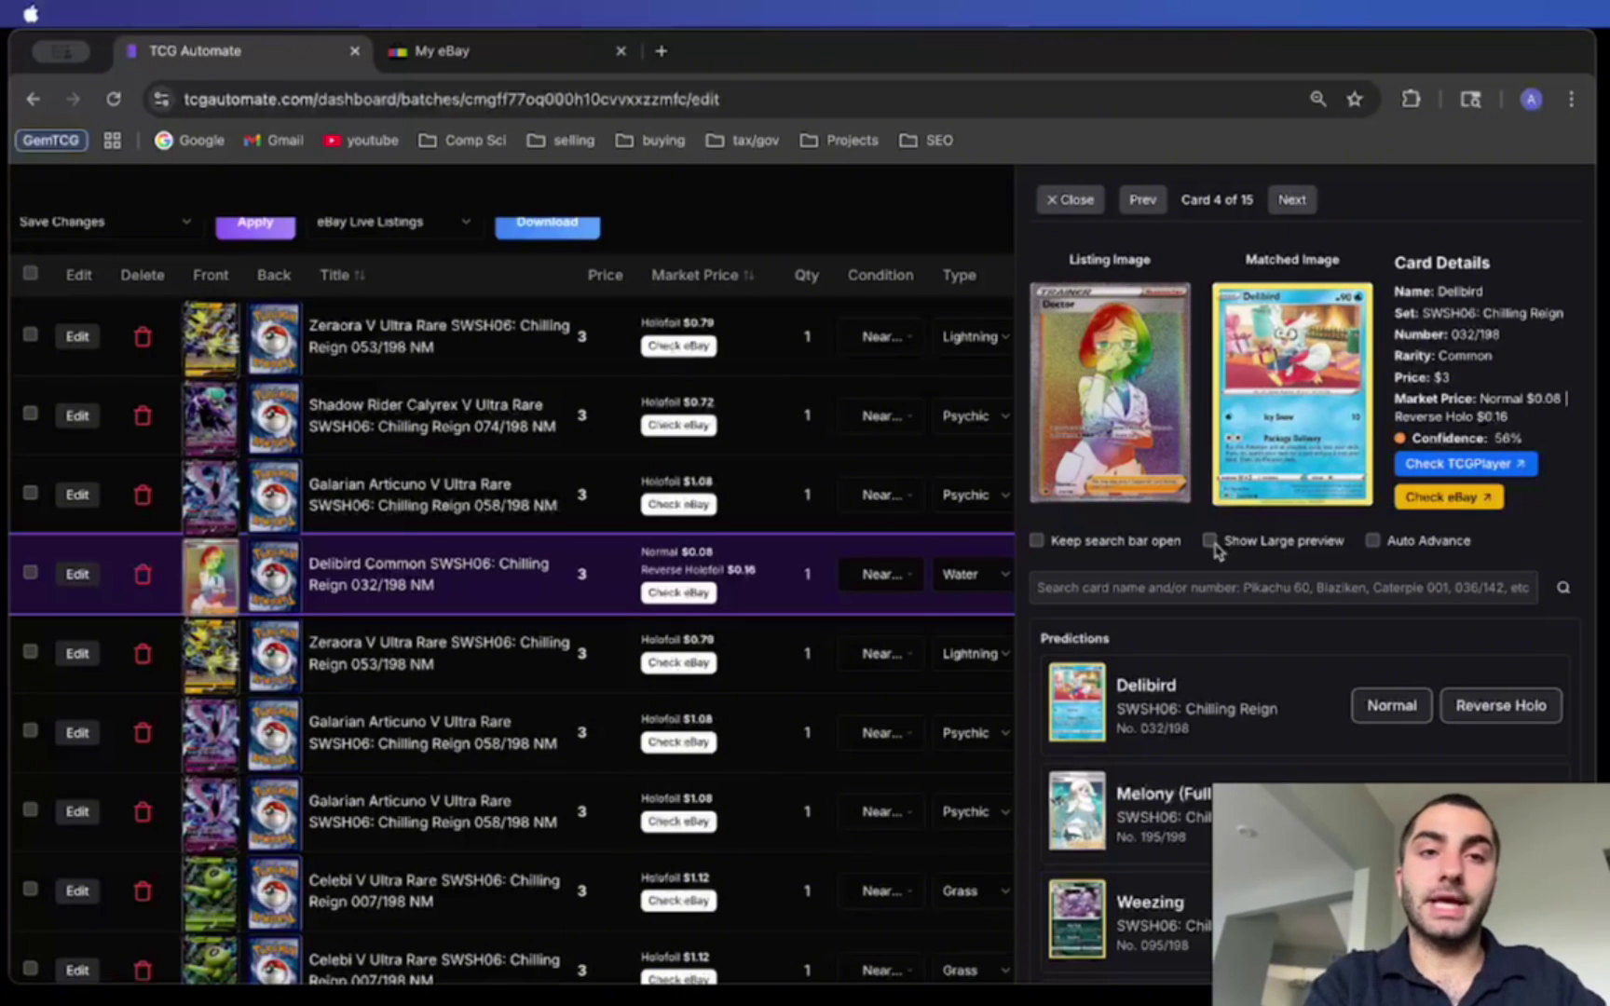
pyautogui.click(1210, 541)
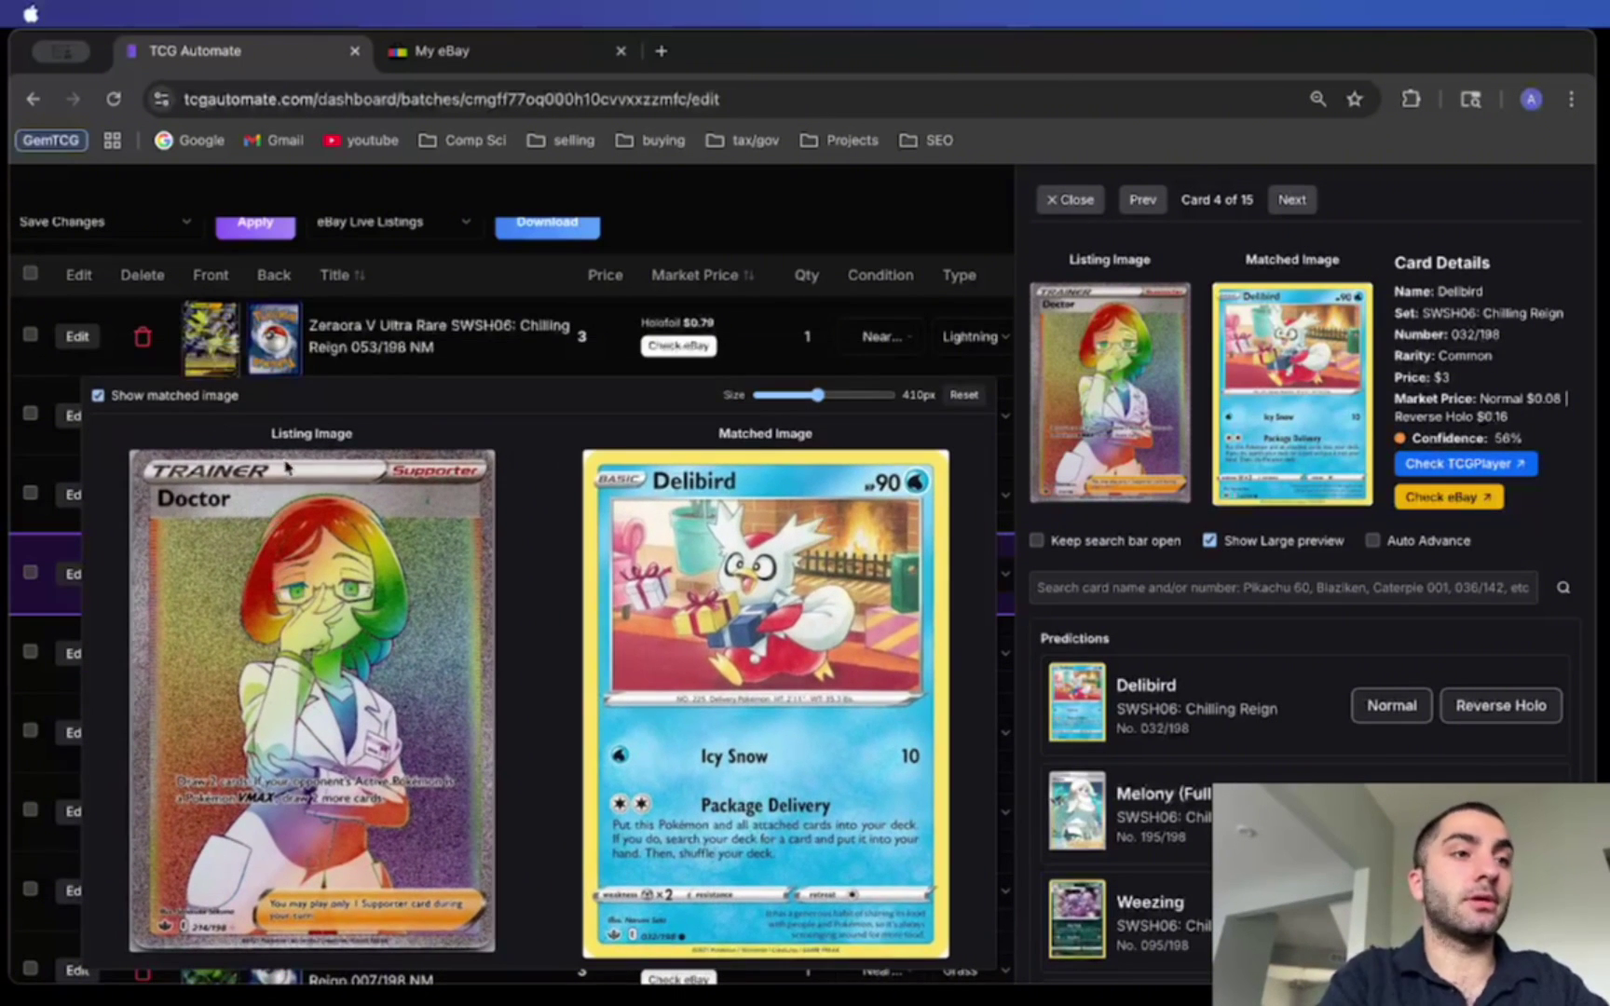
pyautogui.moveTo(269, 434); pyautogui.dragTo(371, 437)
pyautogui.moveTo(723, 434); pyautogui.dragTo(876, 438)
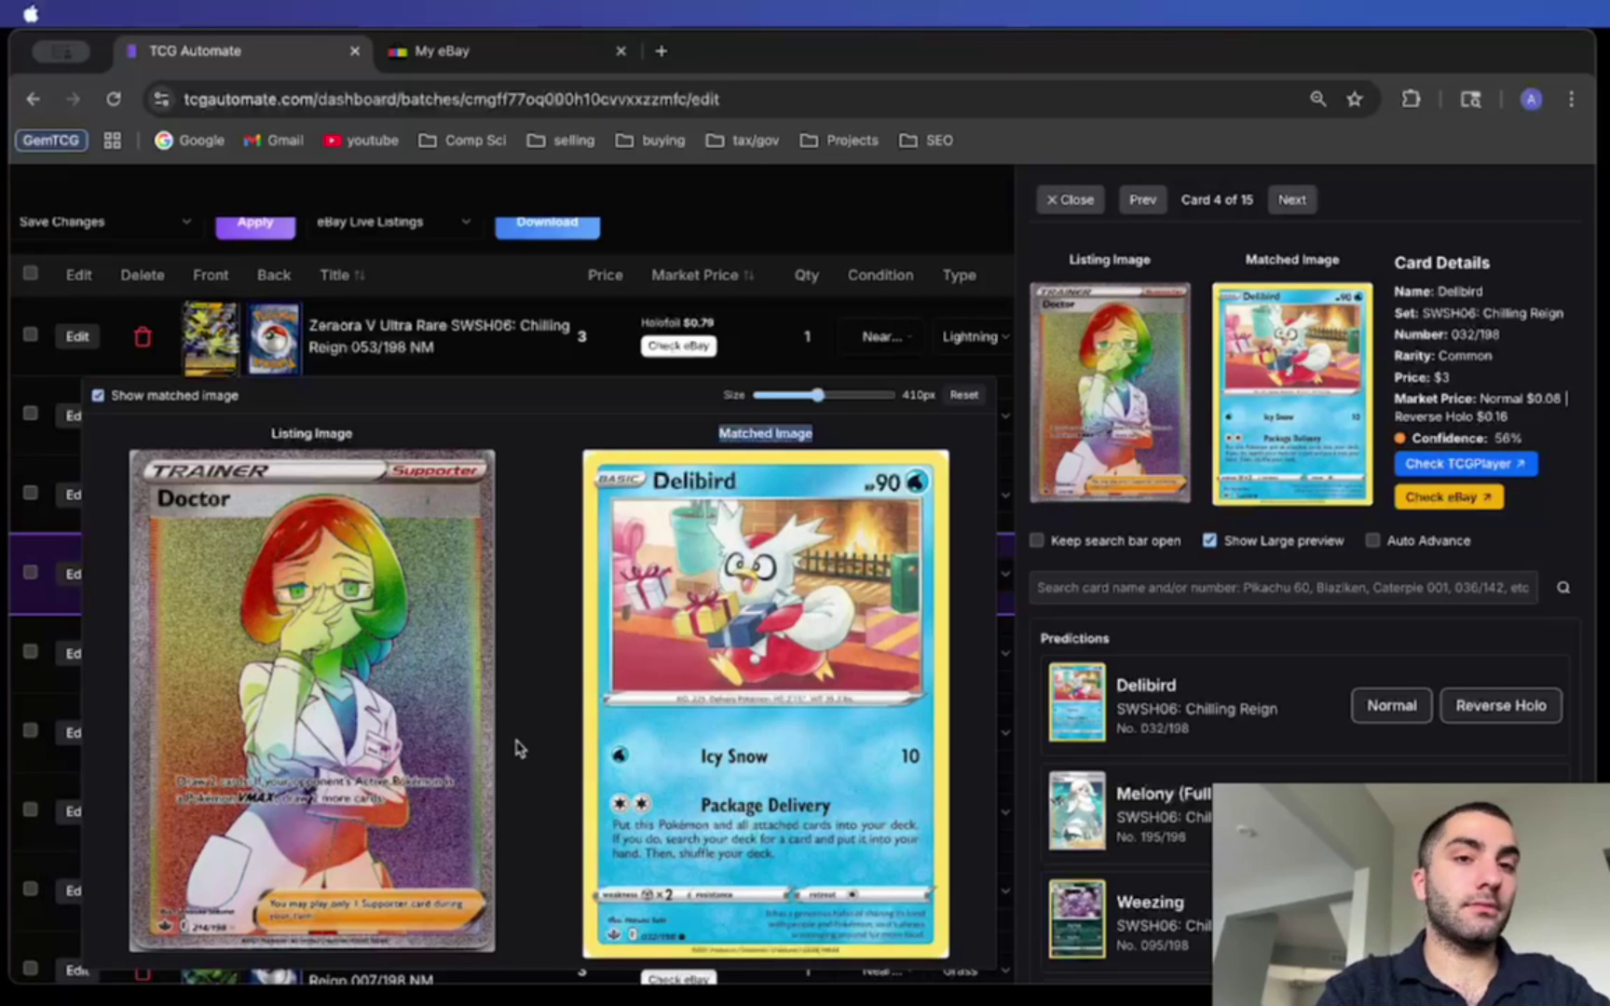
# Step: Search for doctor 214 and rematch the listing to the Holo version of Doctor (Secret) 214/198 from SWSH06: Chilling Reign
pyautogui.scroll(-3, 1295, 718)
pyautogui.doubleClick(1072, 407)
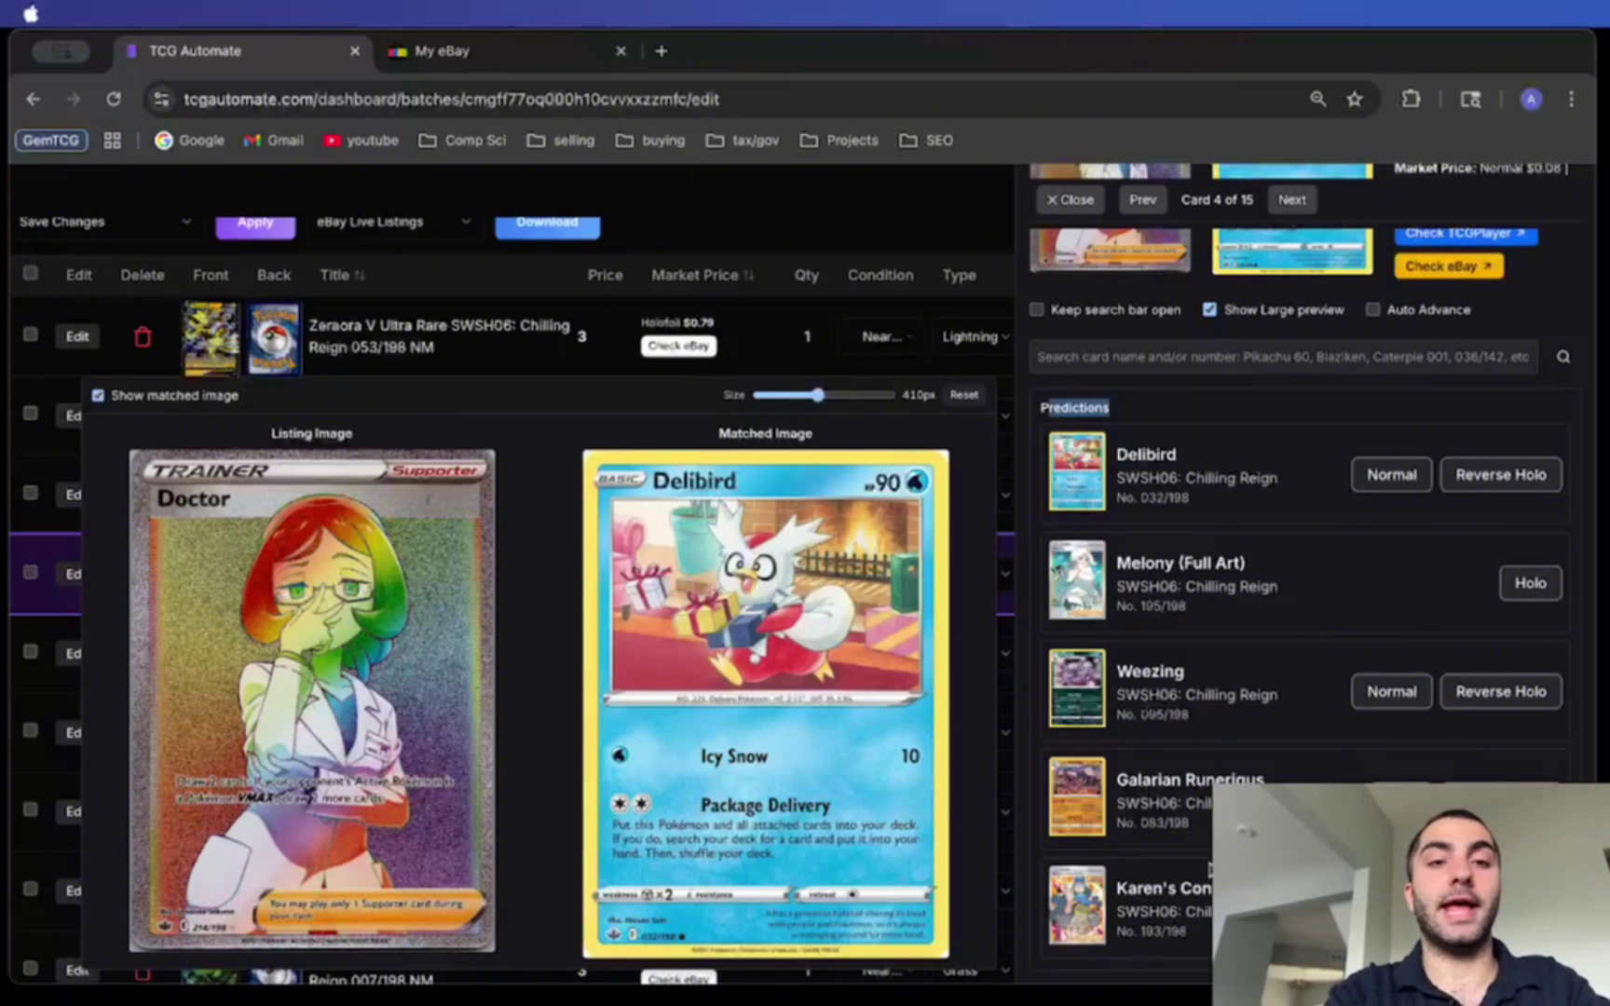
pyautogui.scroll(-1, 1005, 774)
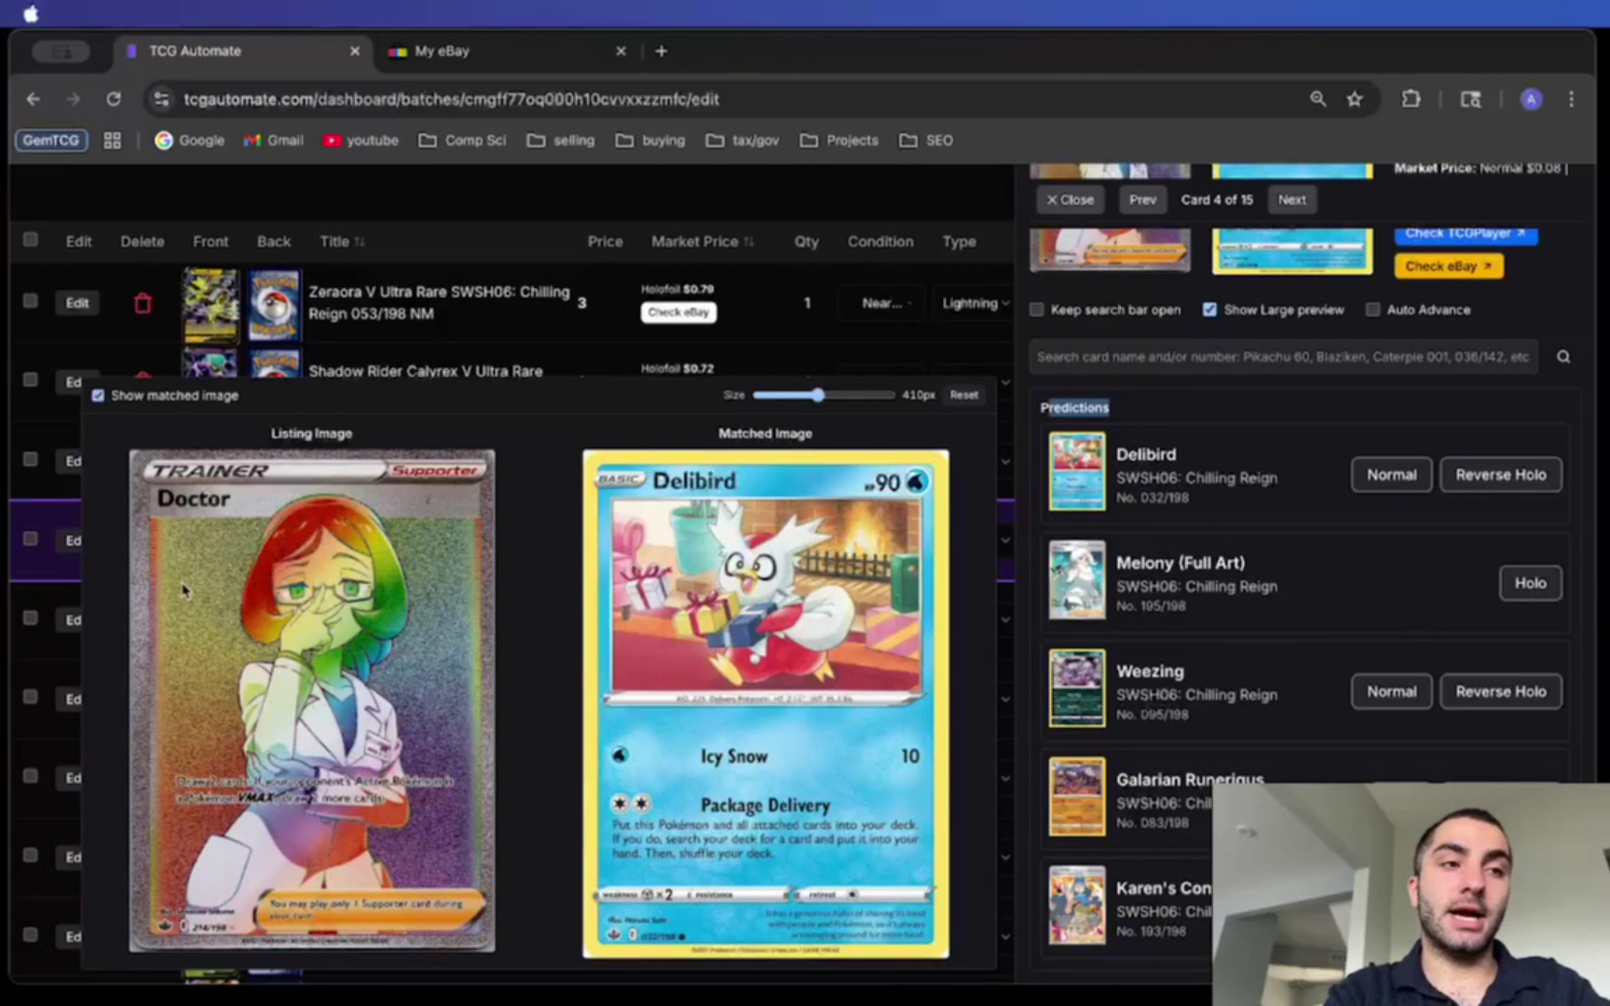
pyautogui.click(1142, 405)
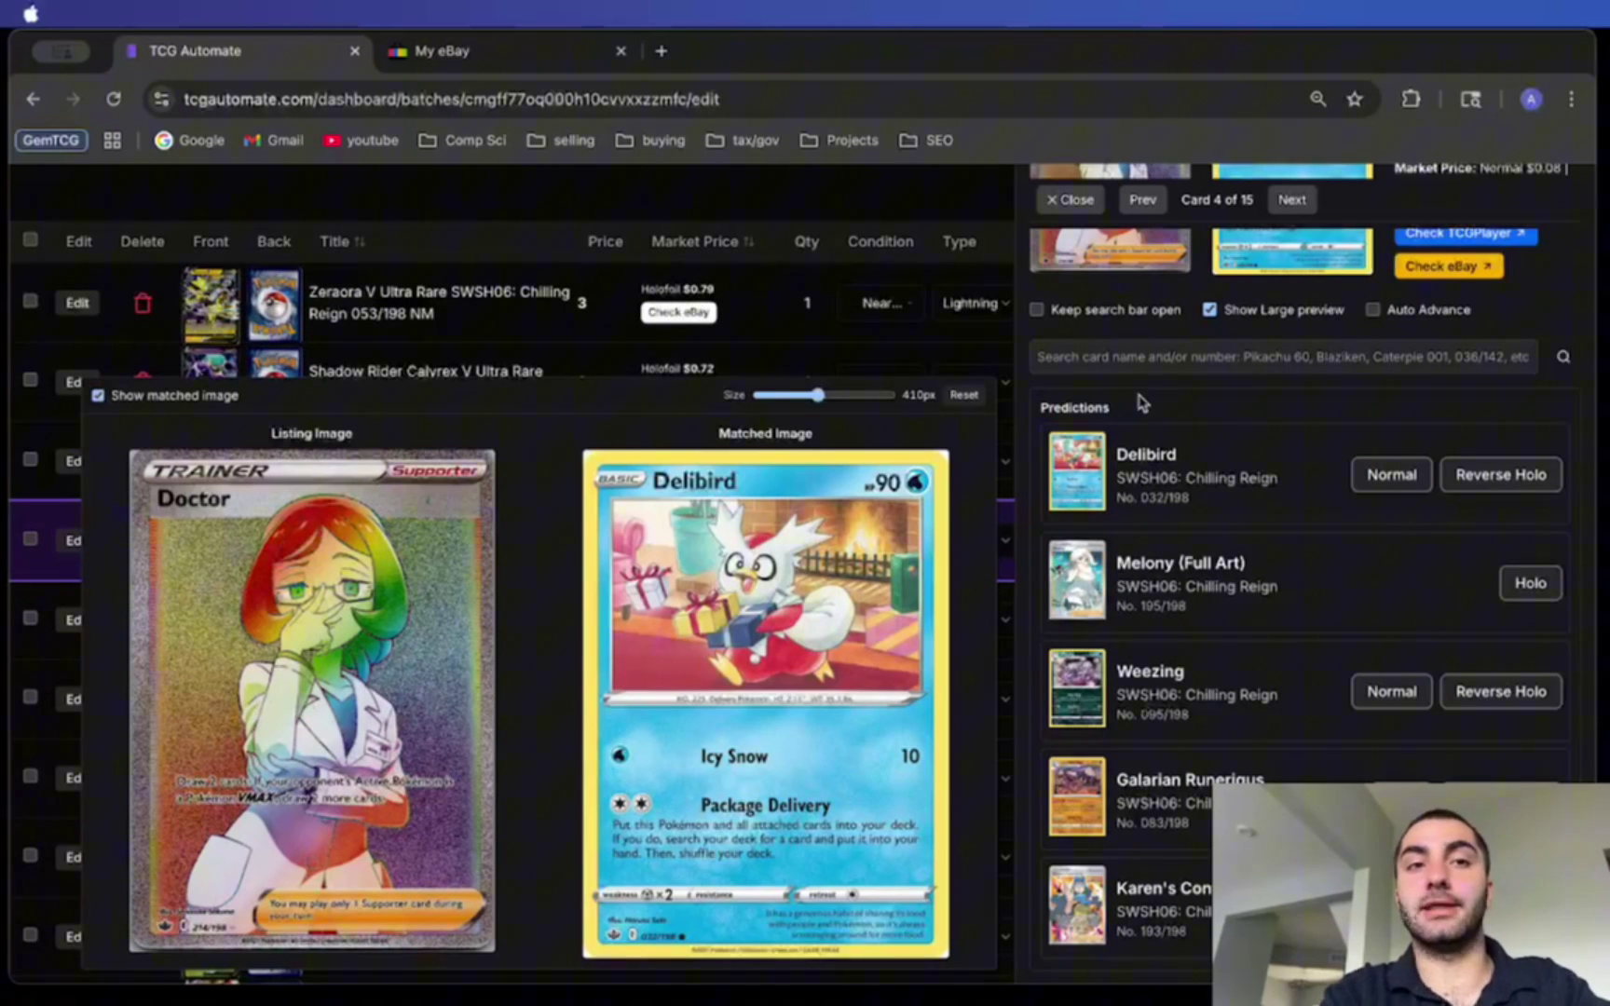
pyautogui.click(1090, 358)
pyautogui.write('doctor 214')
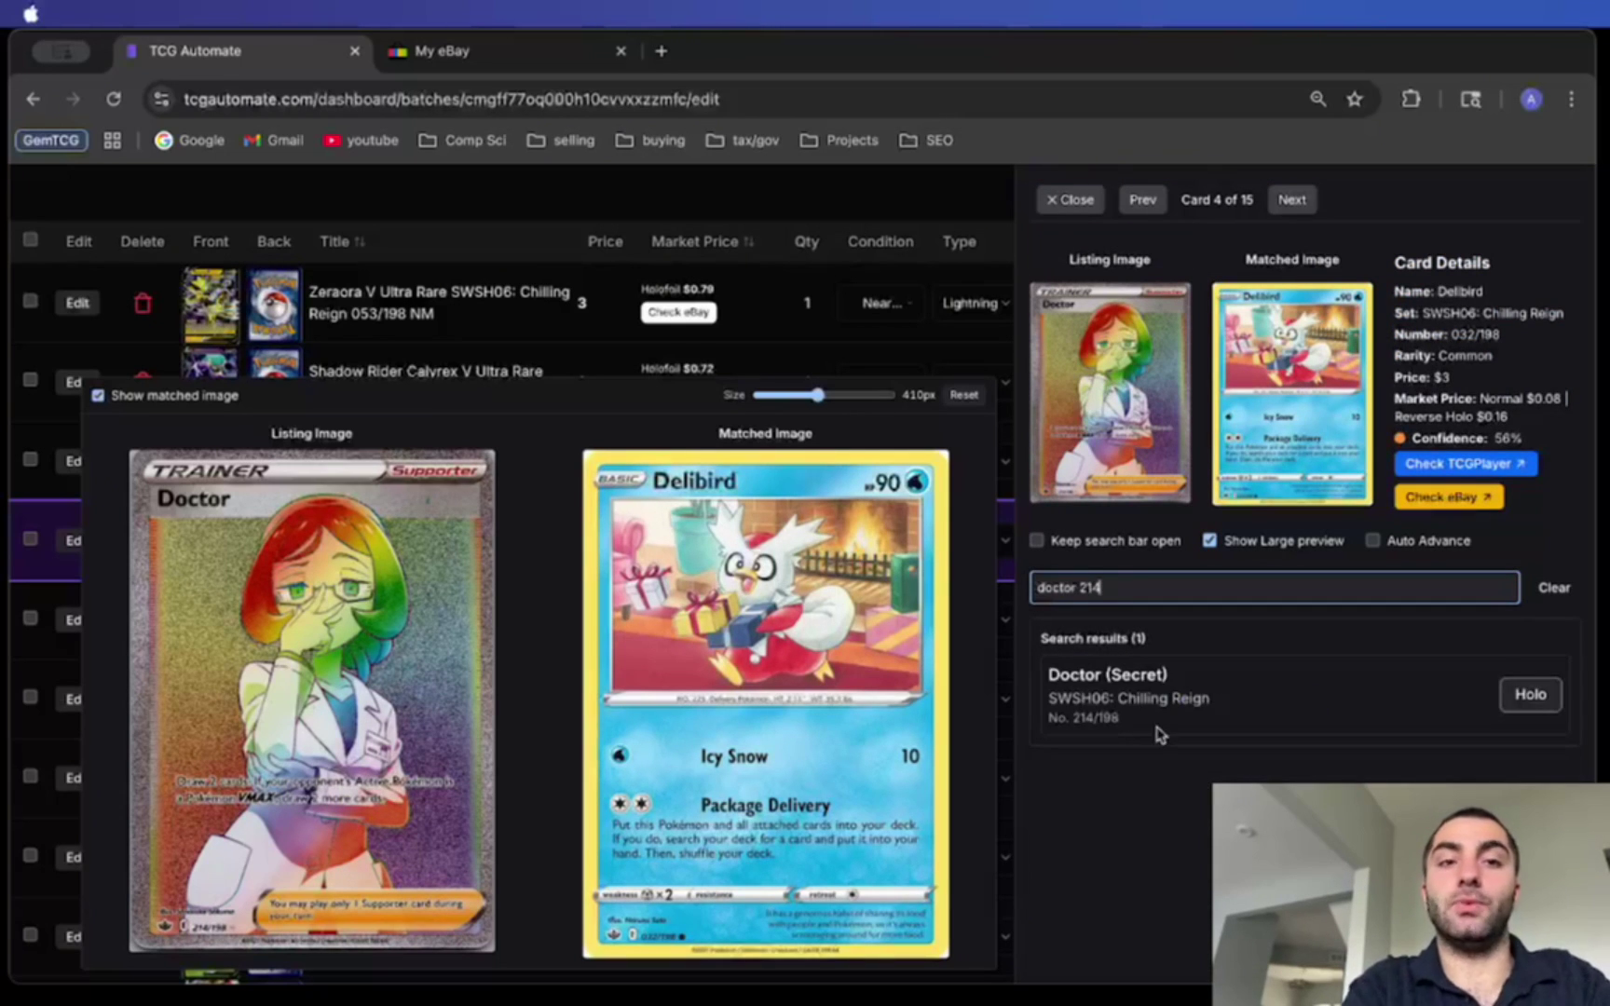
pyautogui.moveTo(1056, 673); pyautogui.dragTo(1162, 715)
pyautogui.click(1161, 716)
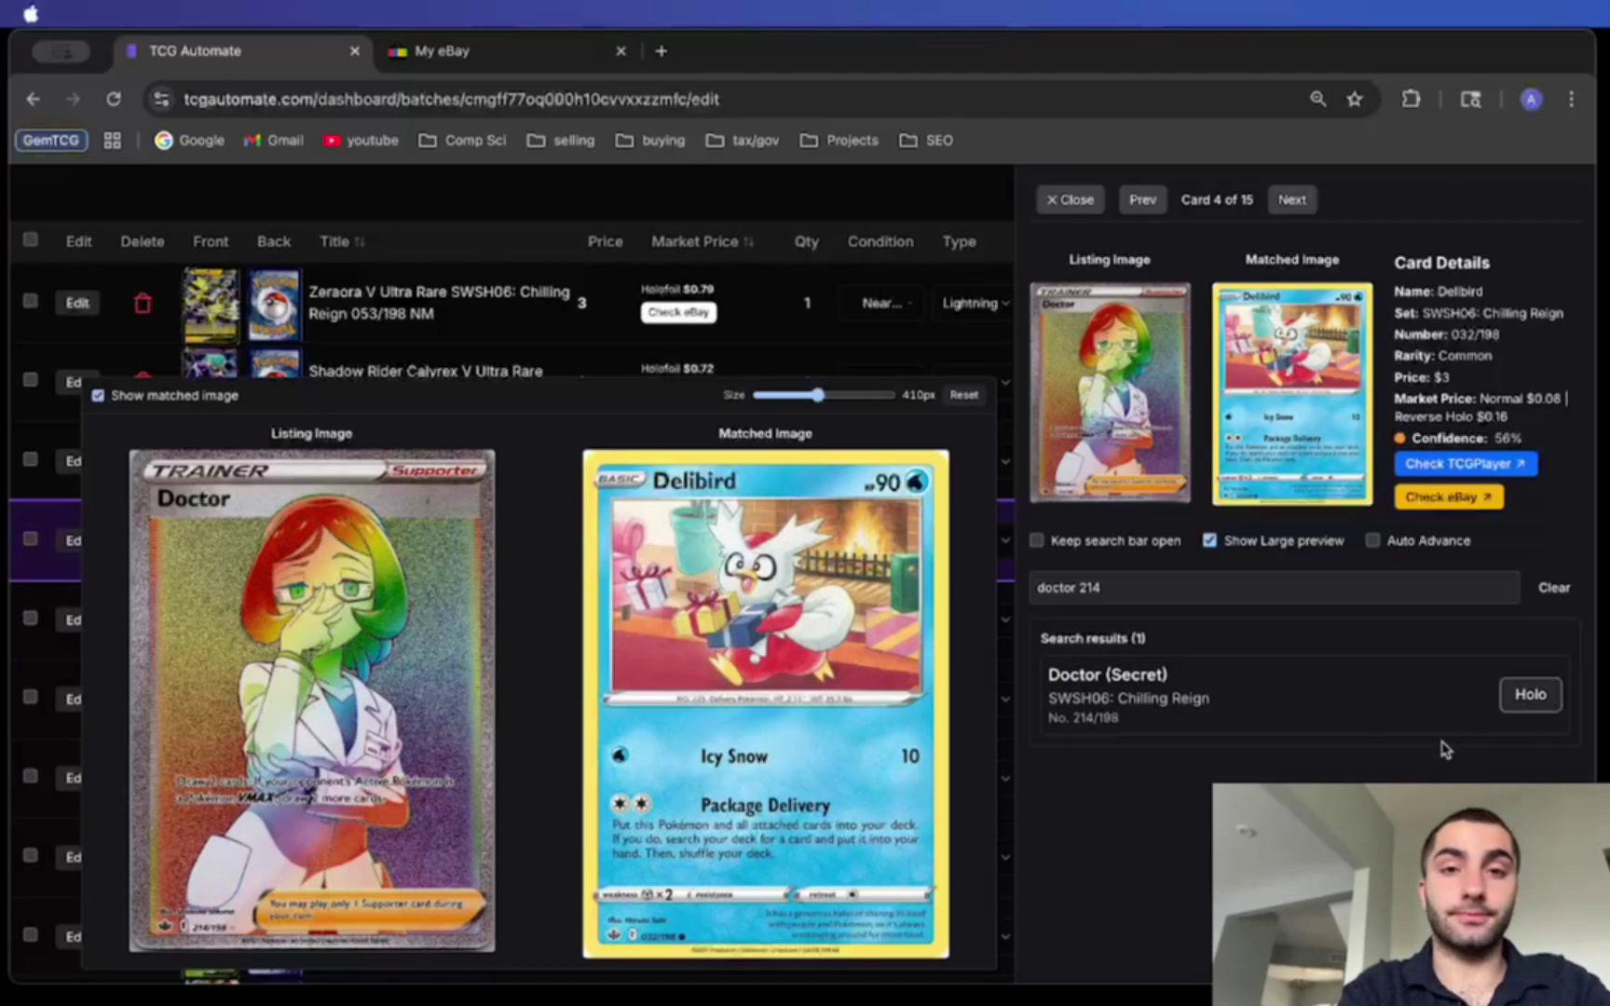
pyautogui.click(1529, 701)
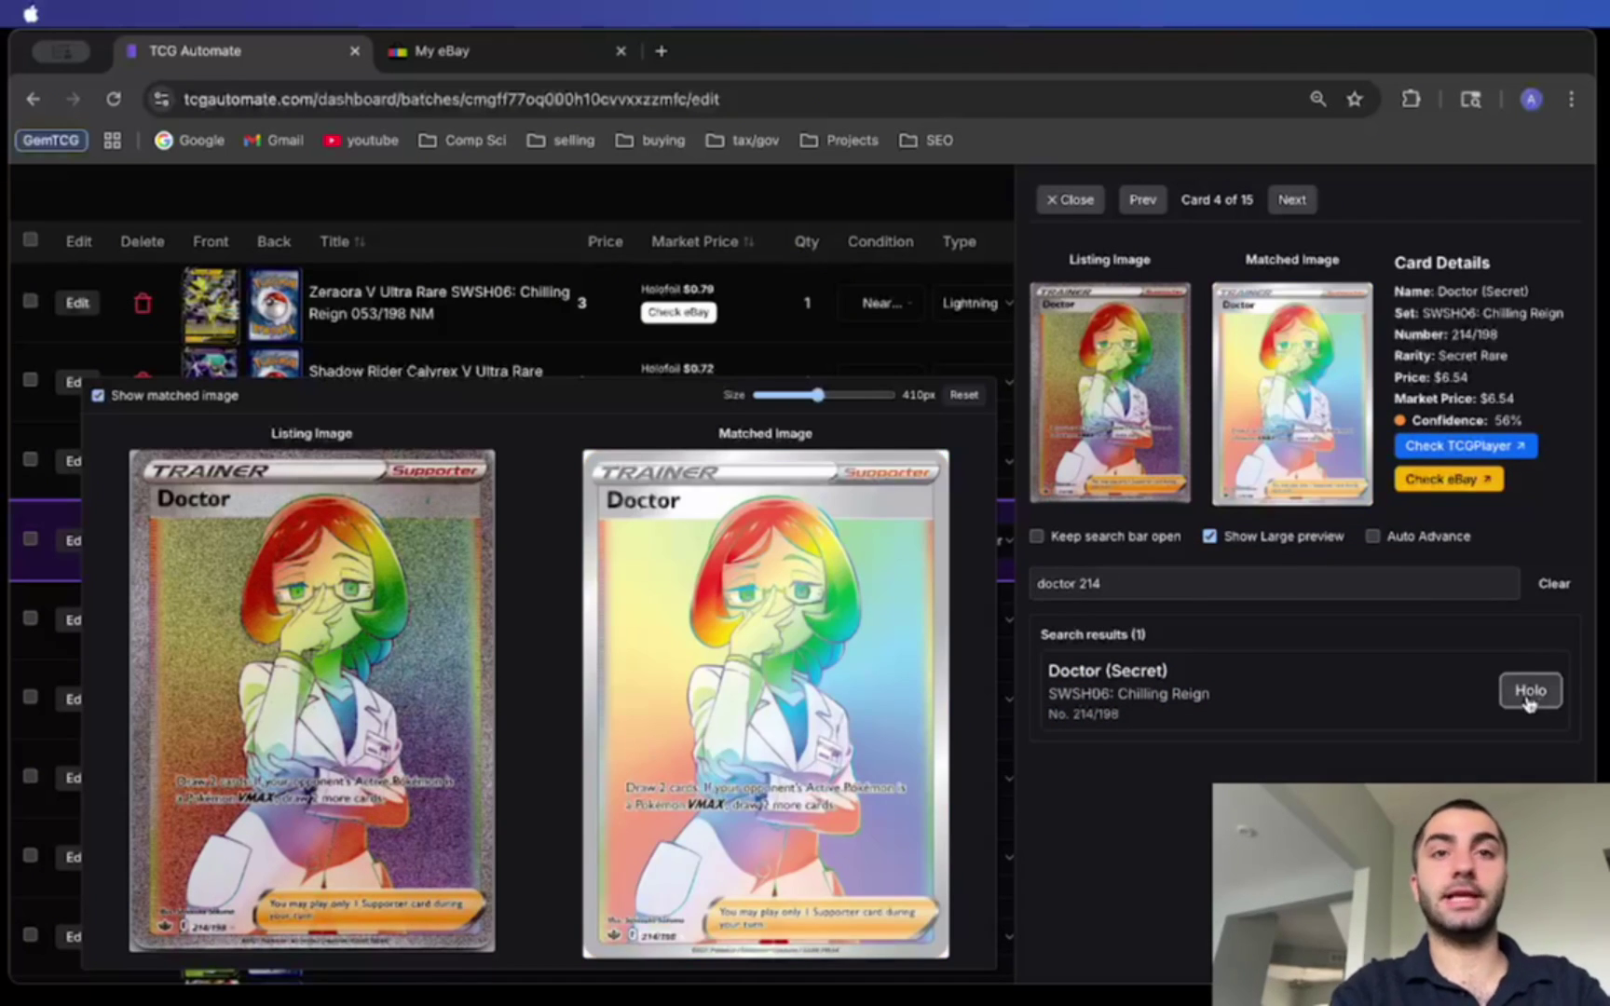
# Step: Hide the large preview and check the rematched Doctor row's title, price, type and finish
pyautogui.press('Escape')
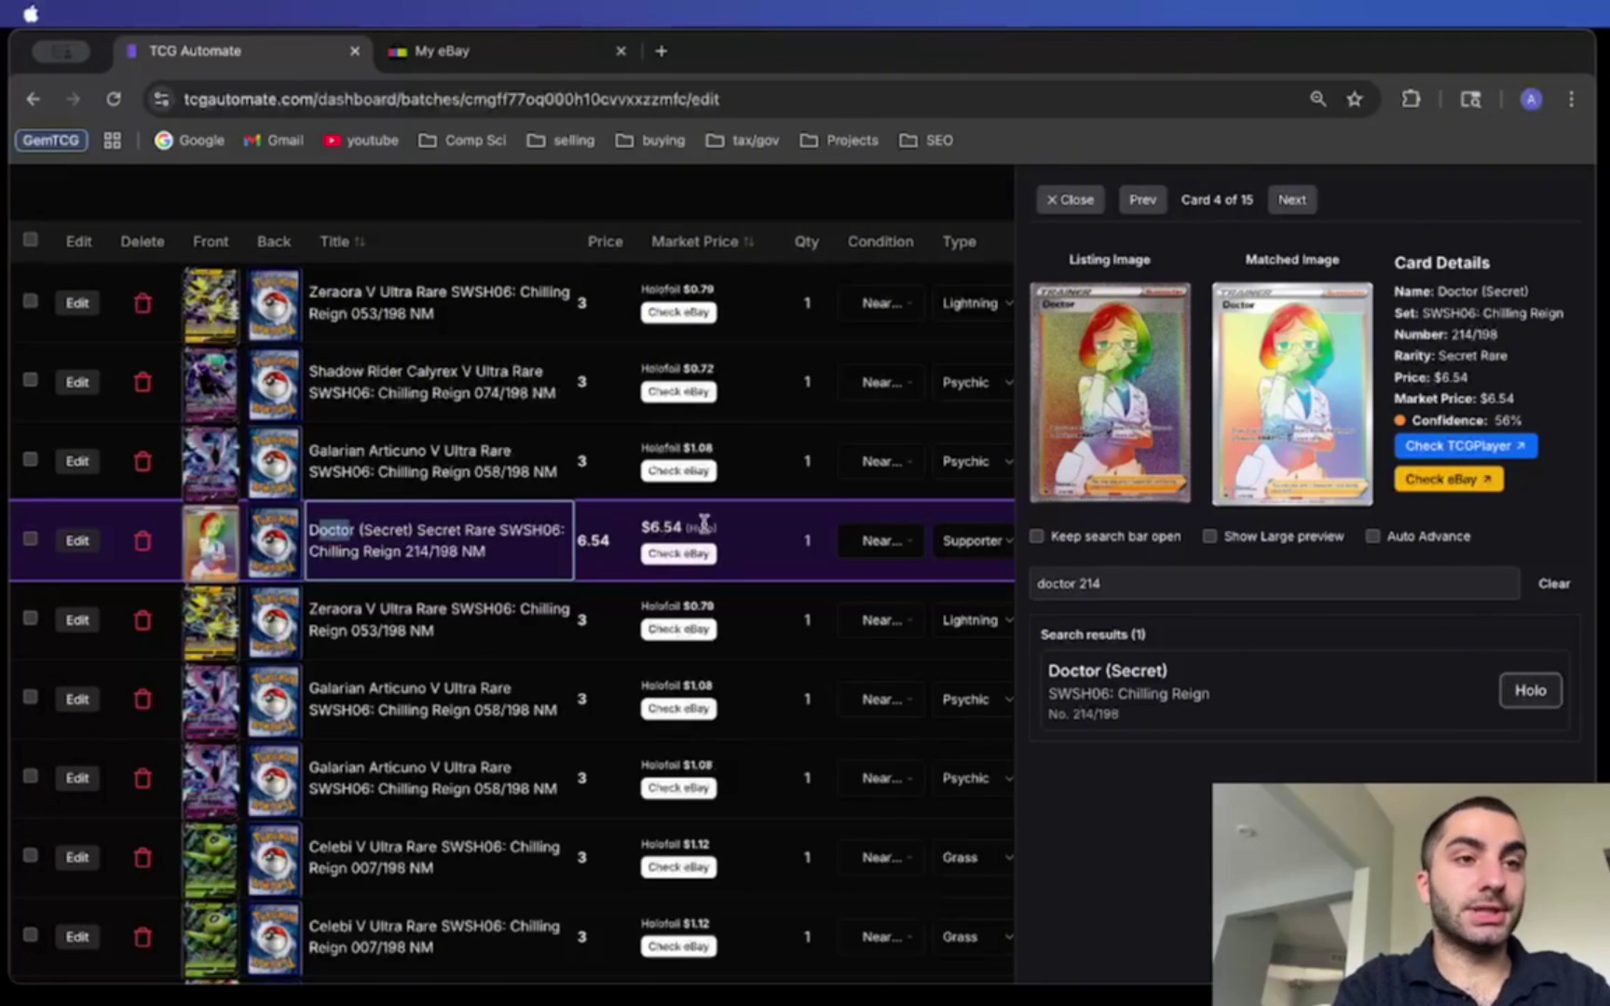
pyautogui.hscroll(5, 820, 536)
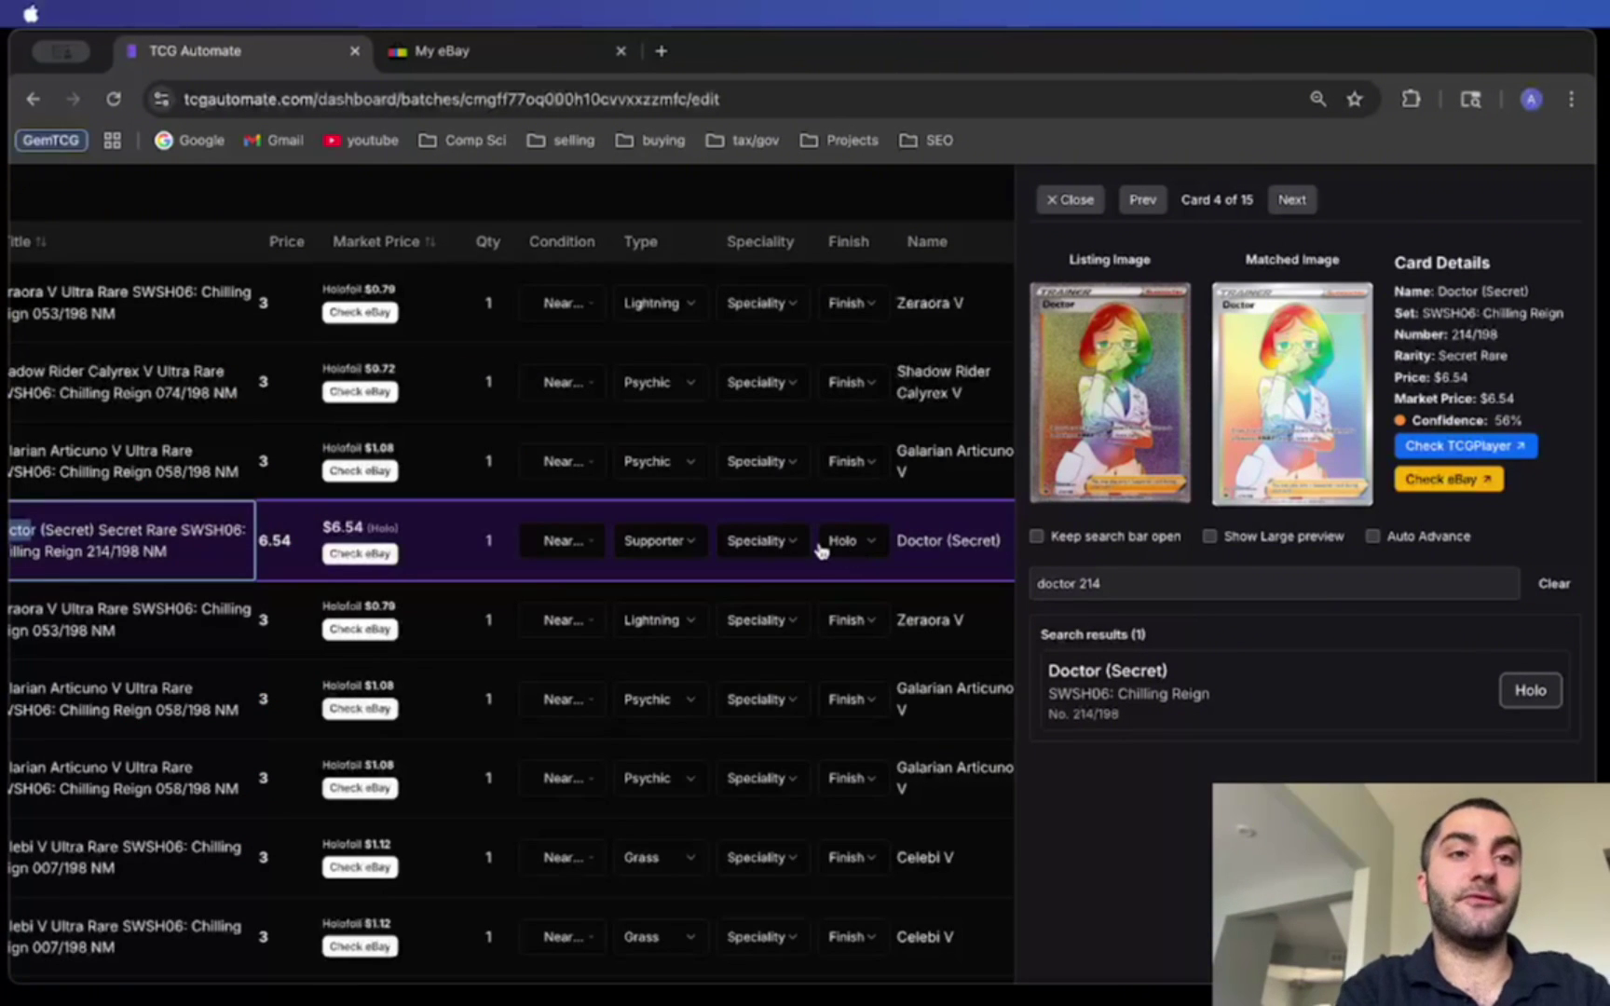
pyautogui.hscroll(-5, 819, 550)
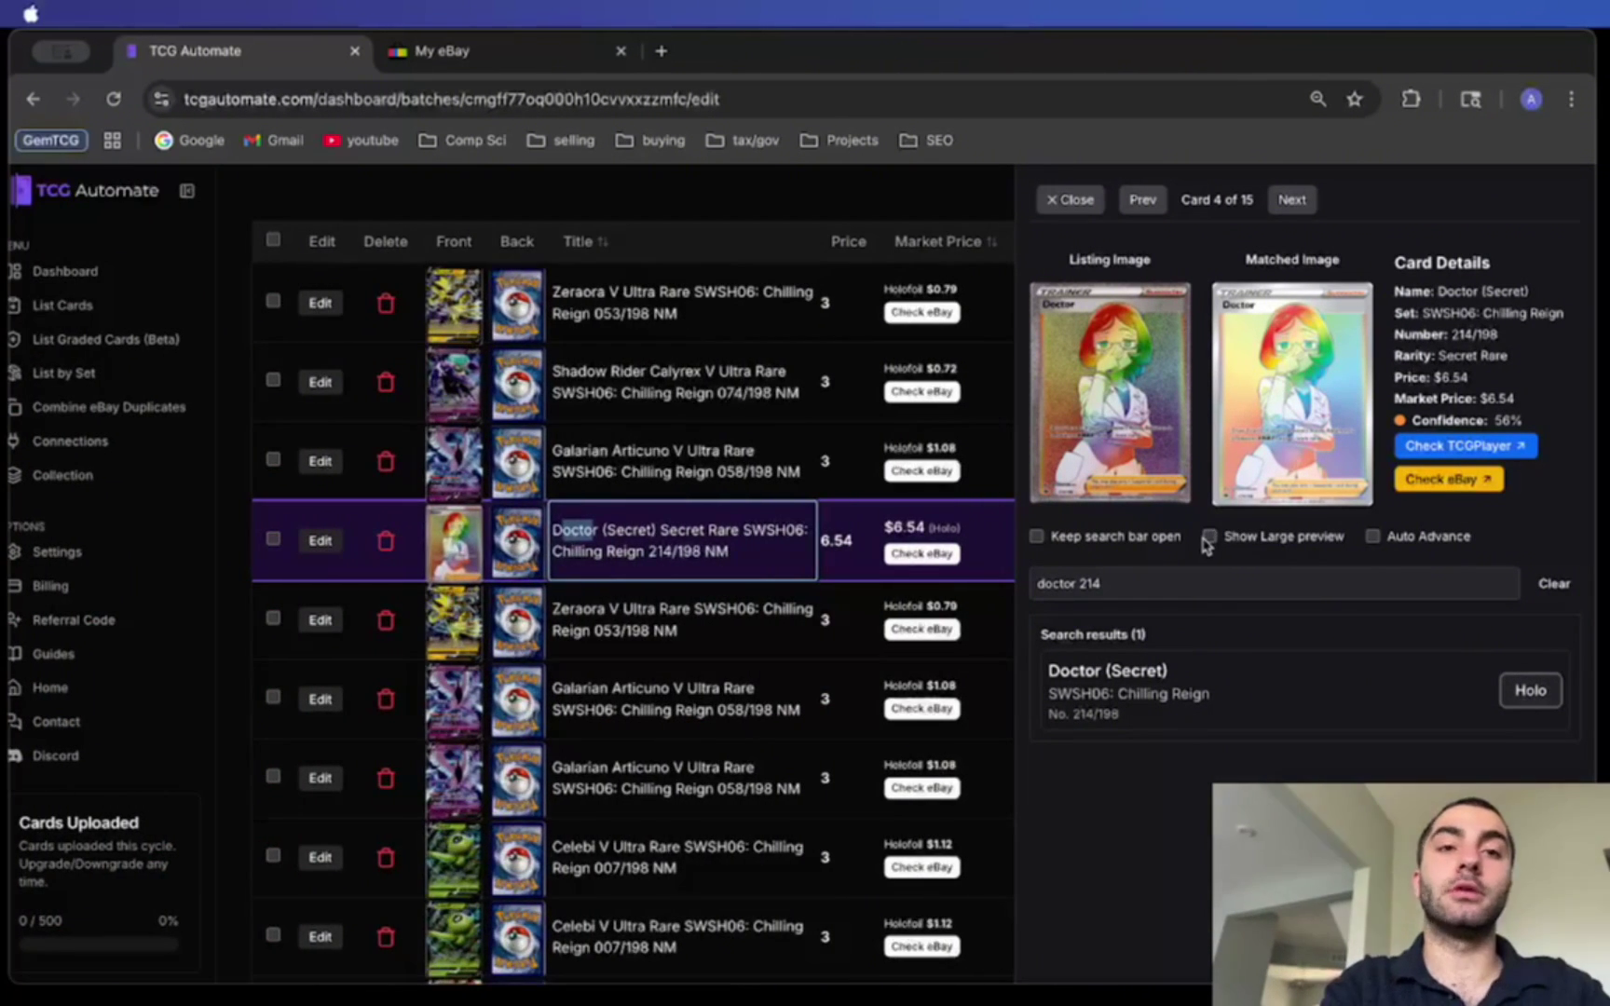
# Step: Show the large preview again, compare listing and matched images for every remaining card through card 15, and close the card editor
pyautogui.click(1208, 538)
pyautogui.press('Right')
pyautogui.press('Right')
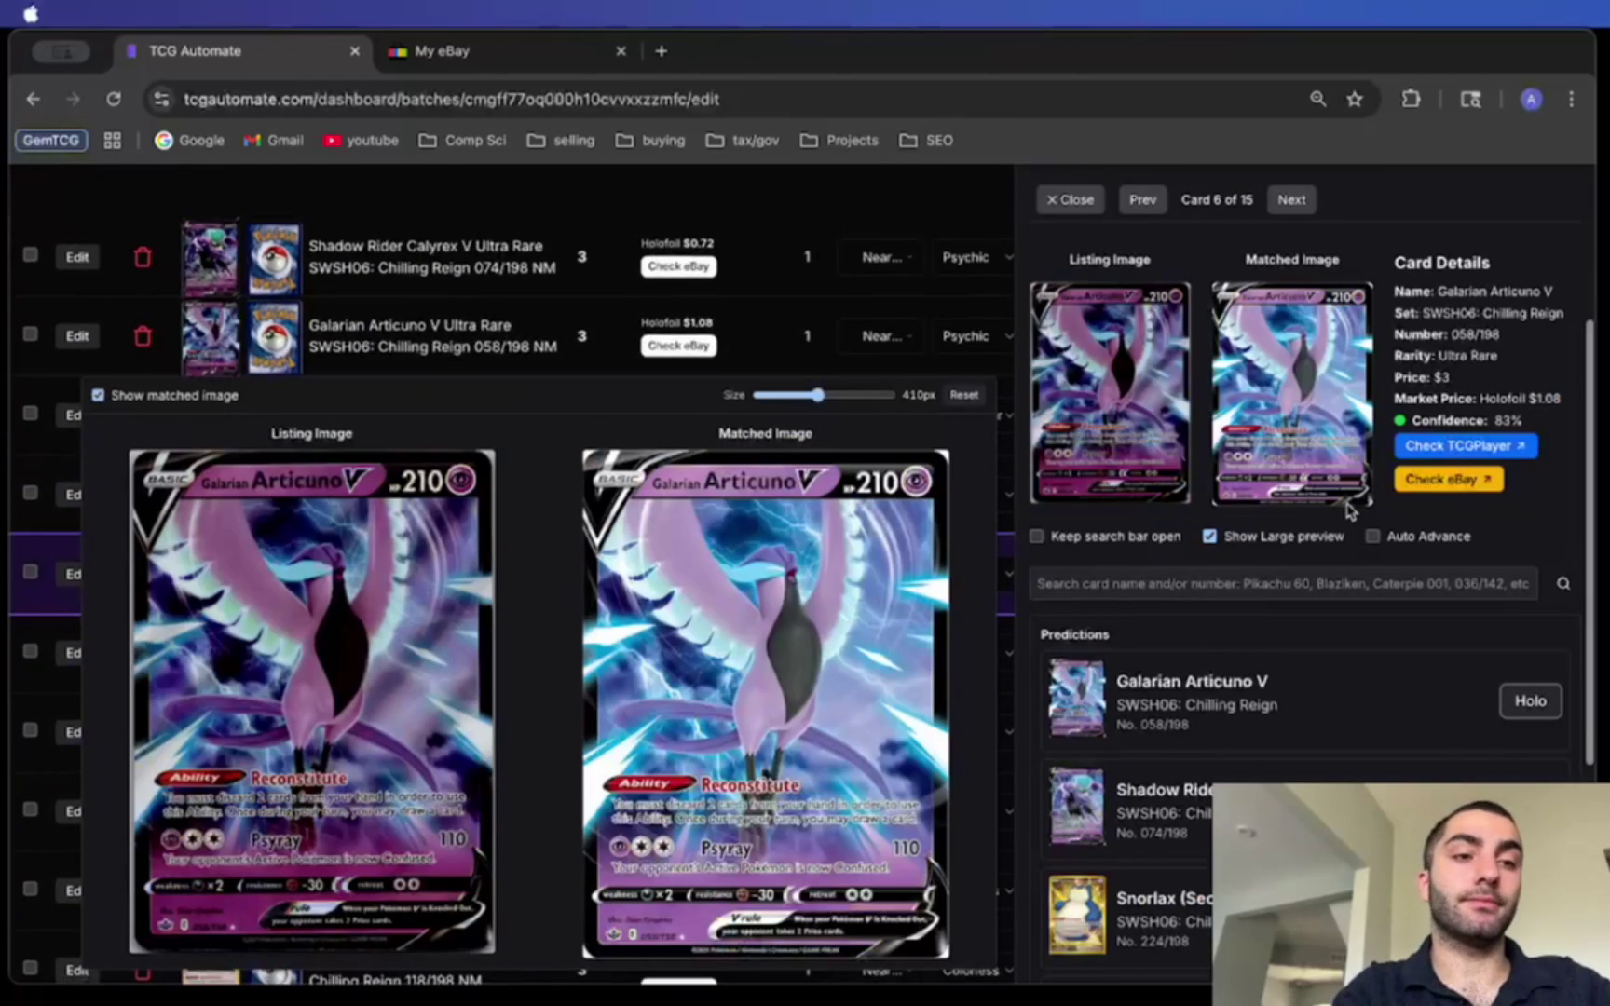
pyautogui.press('Right')
pyautogui.press('Right')
pyautogui.press('Right')
pyautogui.press('Right')
pyautogui.press('Right')
pyautogui.press('Right')
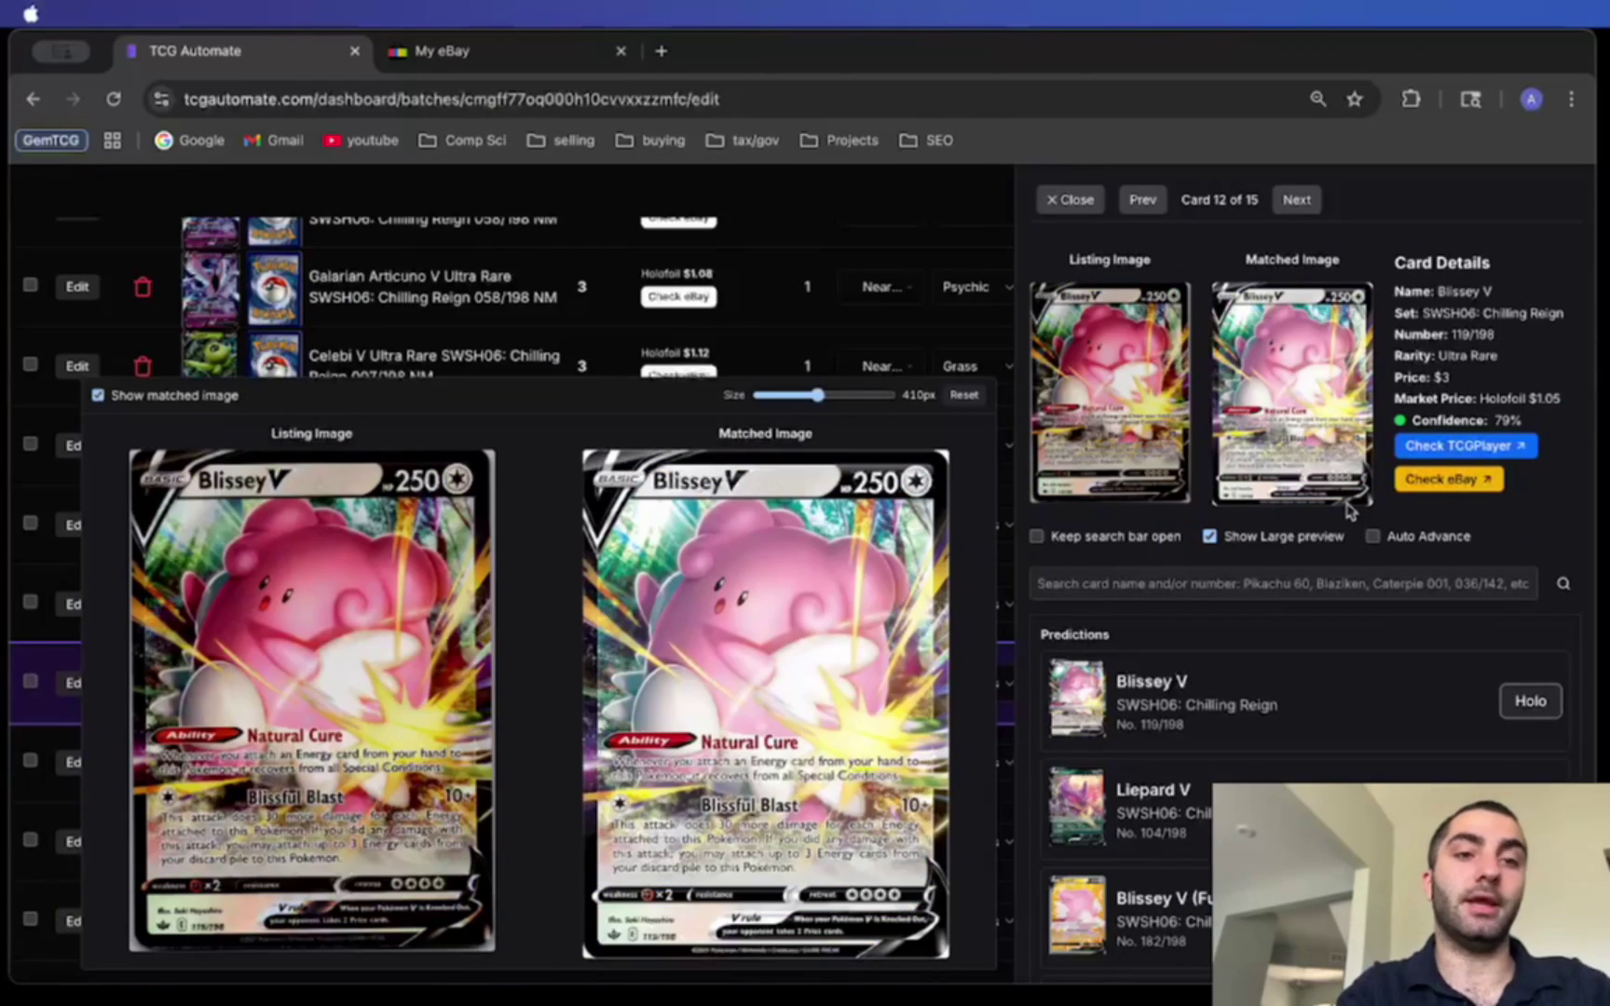
pyautogui.press('Right')
pyautogui.press('Right')
pyautogui.press('Right')
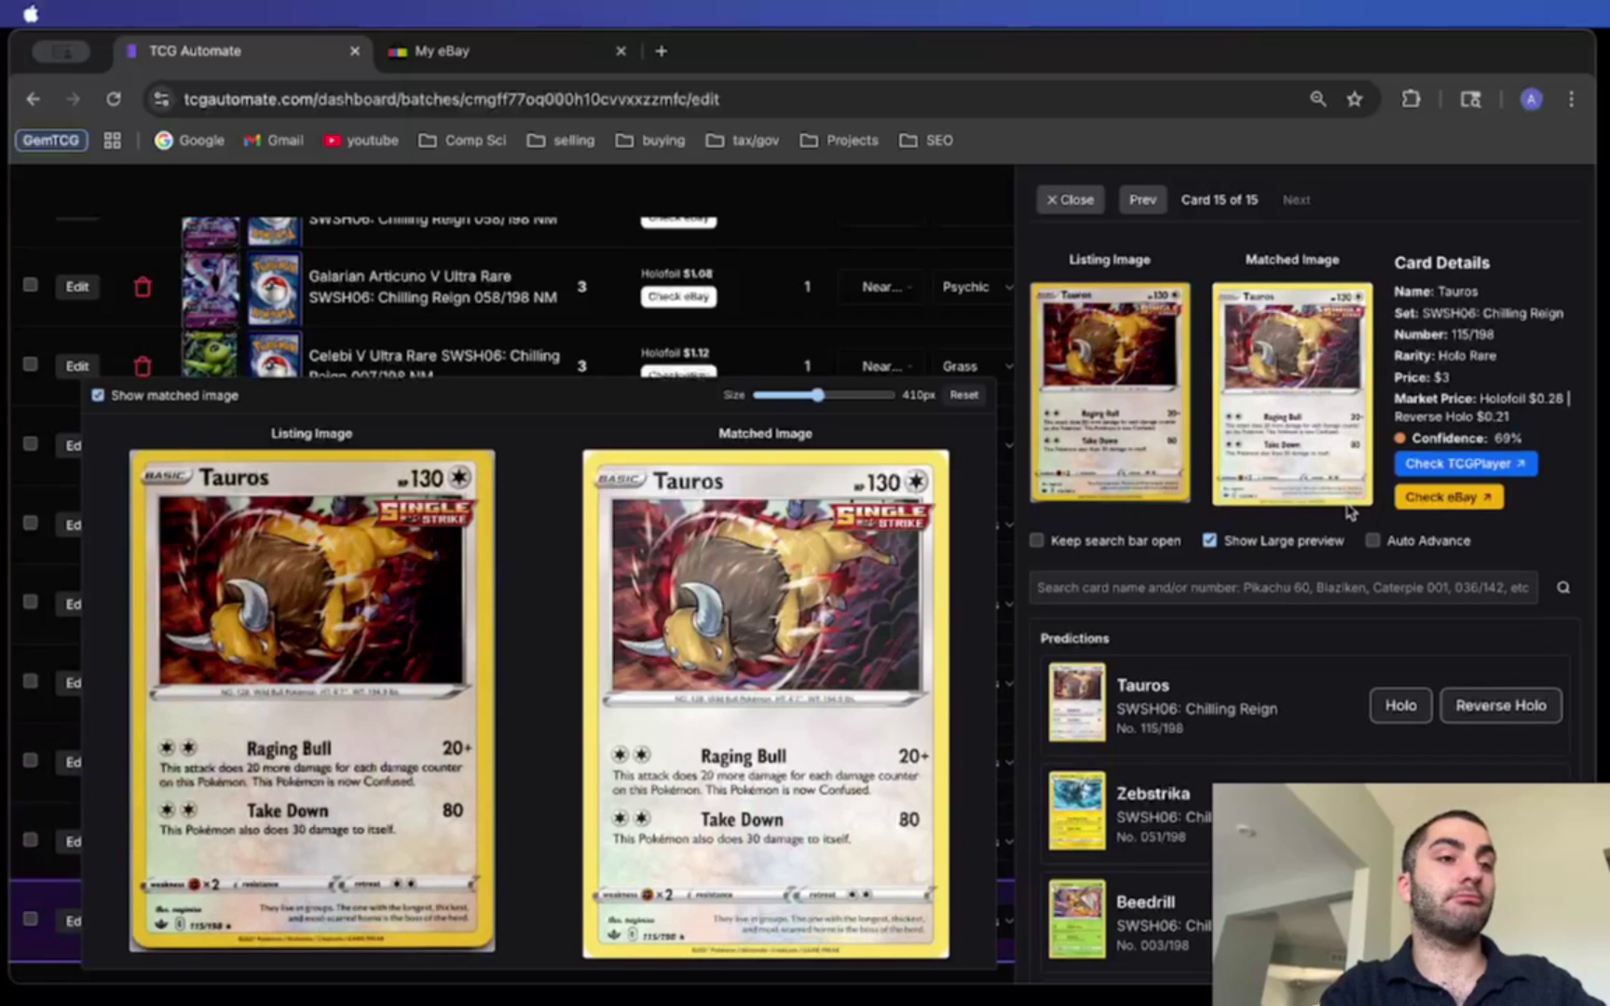
pyautogui.click(1099, 210)
# Step: Combine the duplicate cards in the batch and check the quantities of the Galarian Articuno V and Celebi V rows
pyautogui.scroll(5, 529, 438)
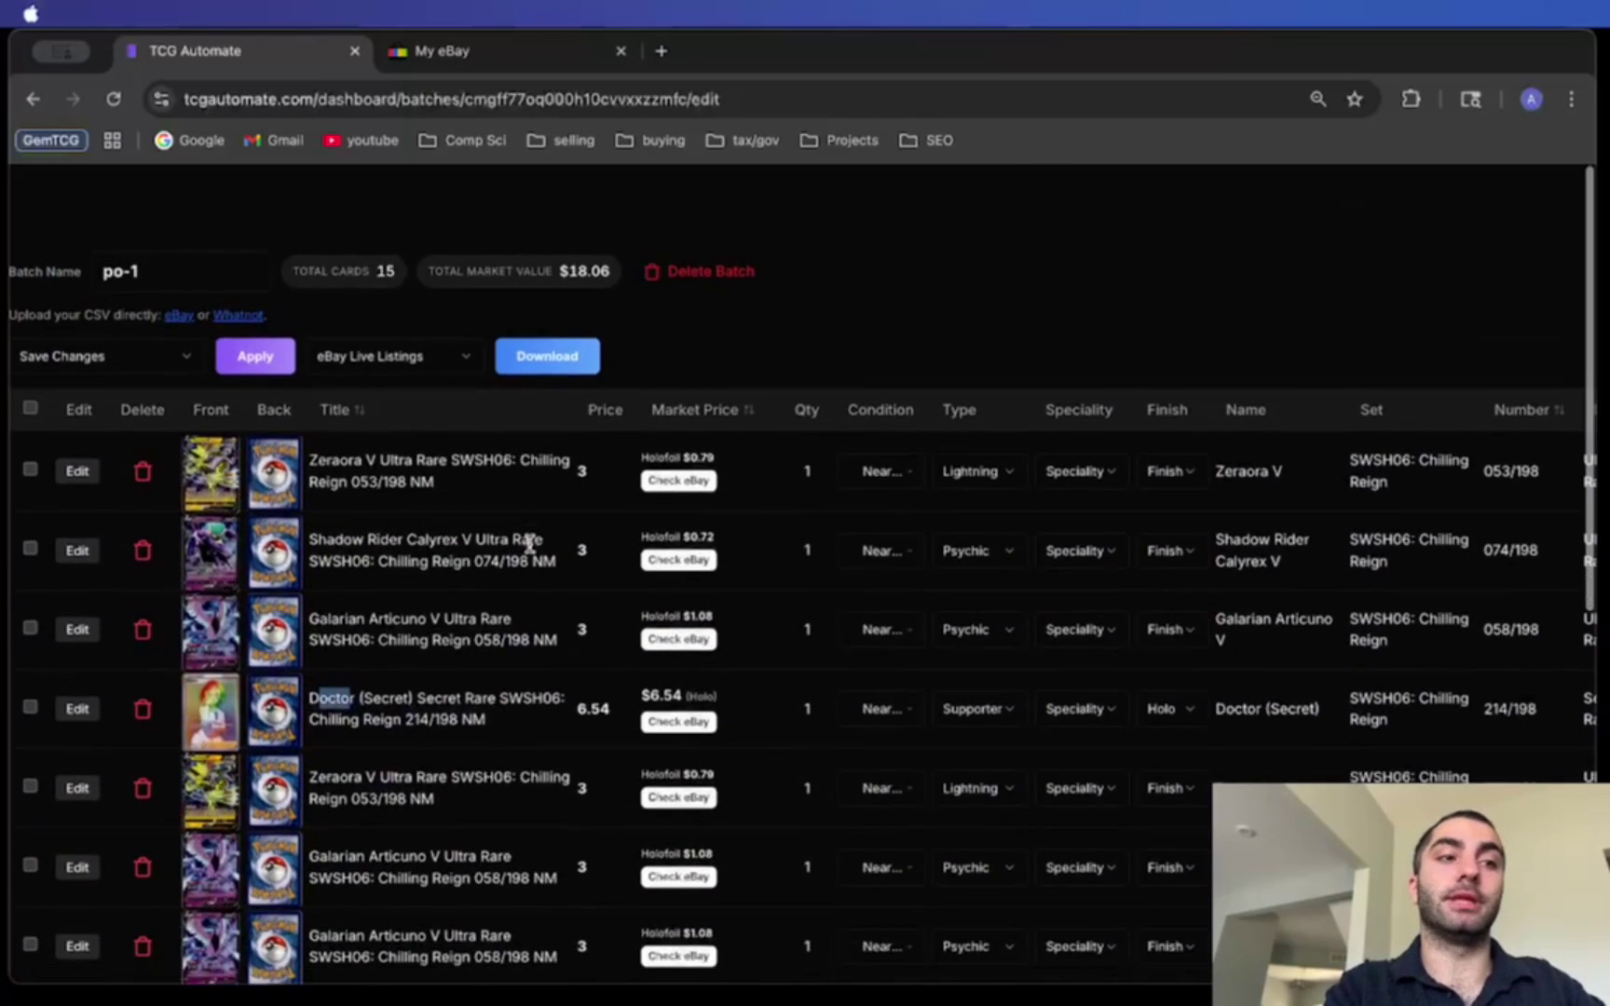
pyautogui.click(136, 347)
pyautogui.click(117, 439)
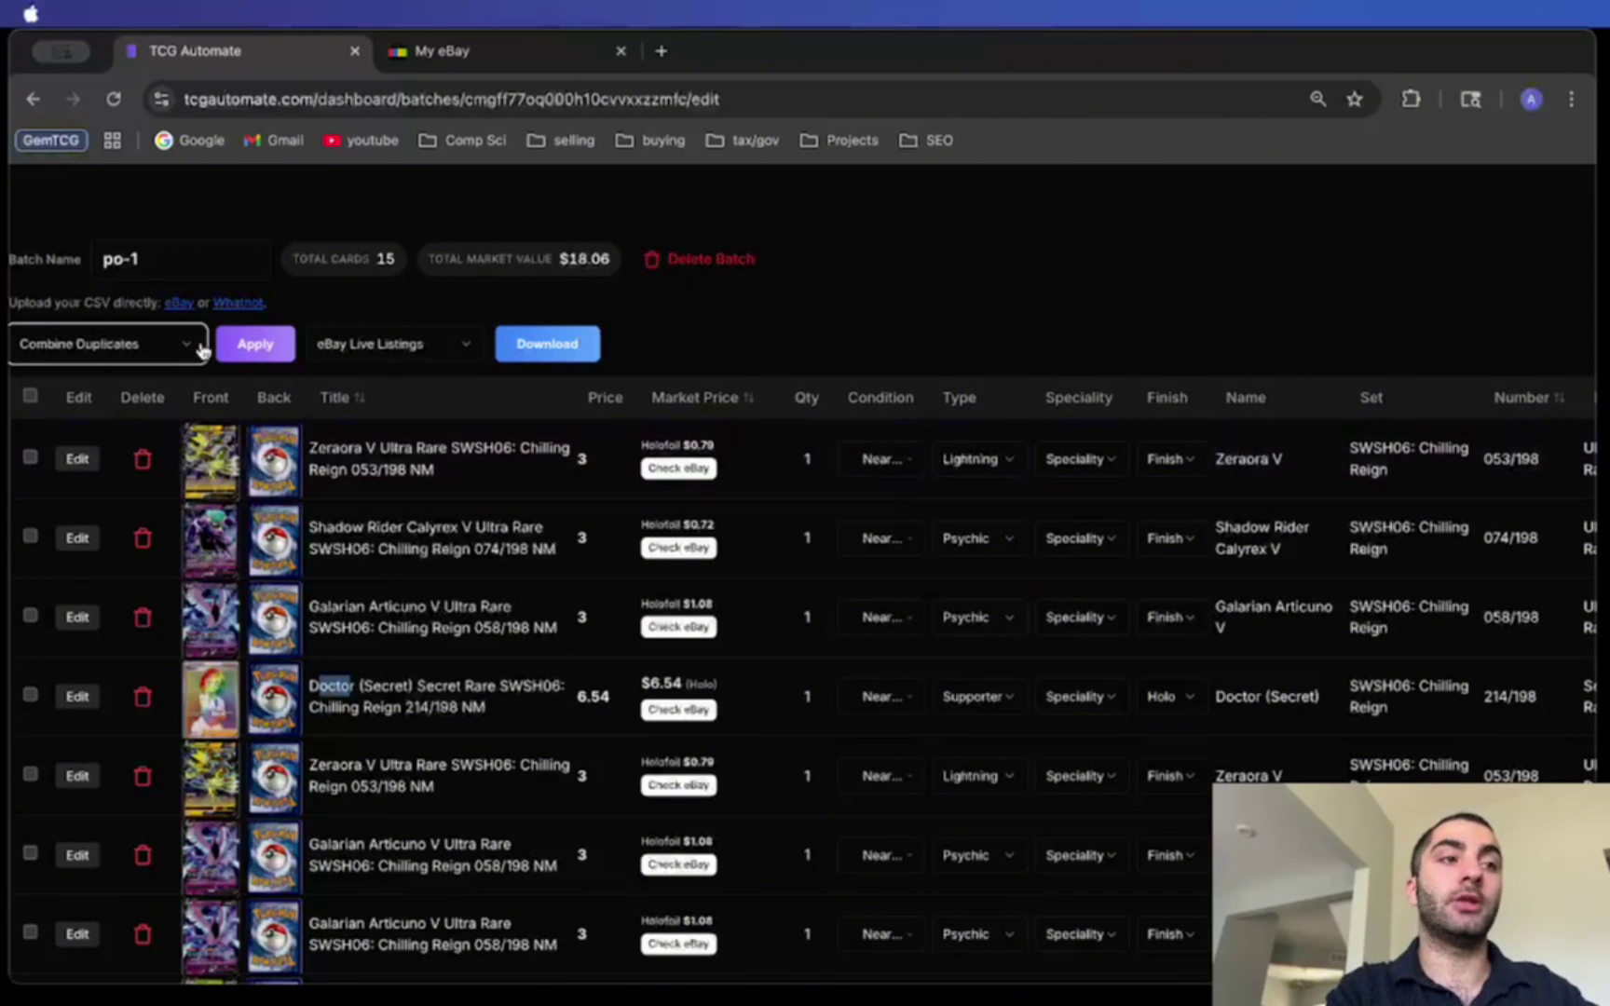
pyautogui.click(261, 352)
pyautogui.scroll(-2, 514, 672)
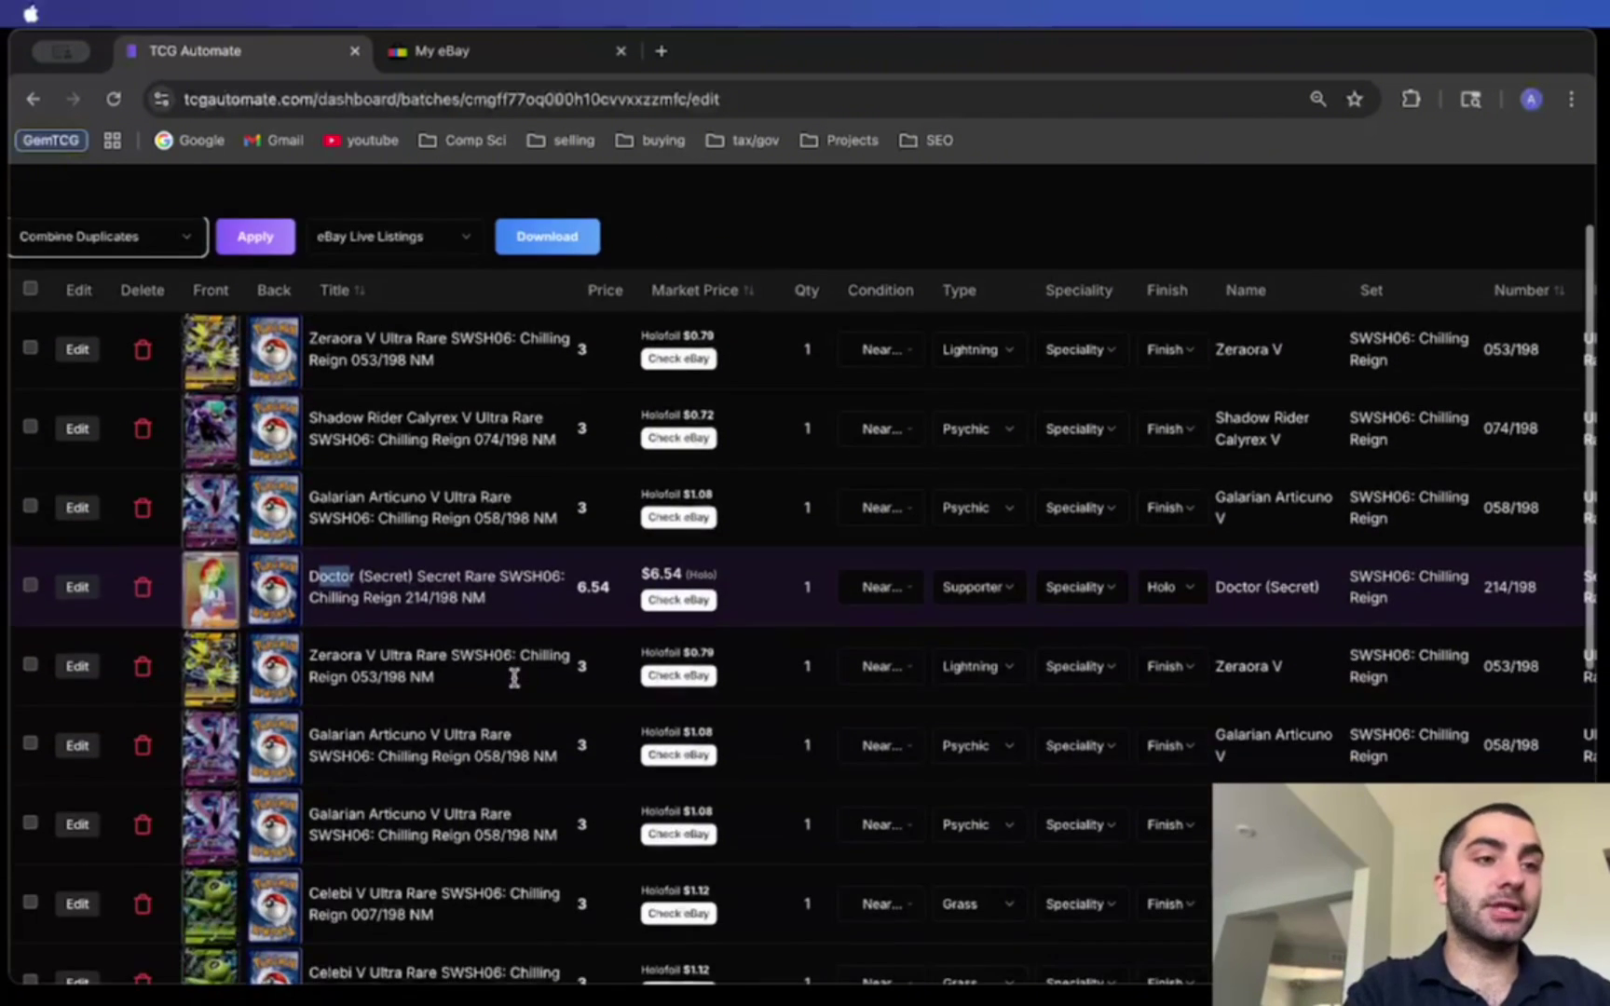
pyautogui.moveTo(219, 499)
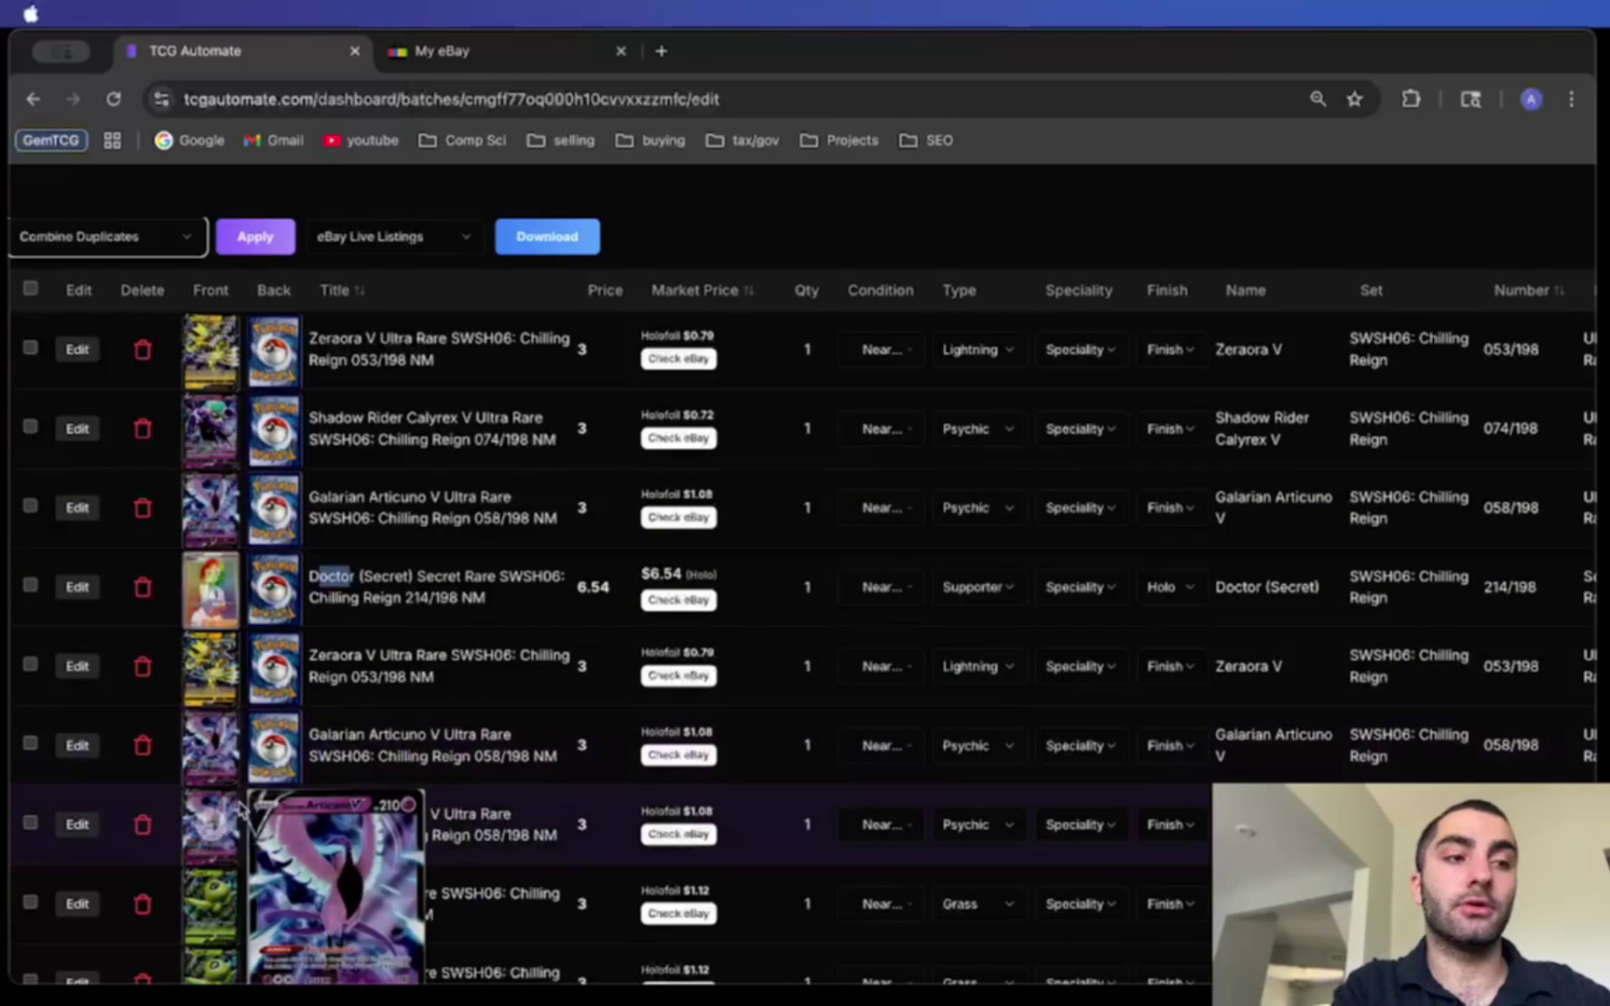
pyautogui.scroll(-3, 337, 599)
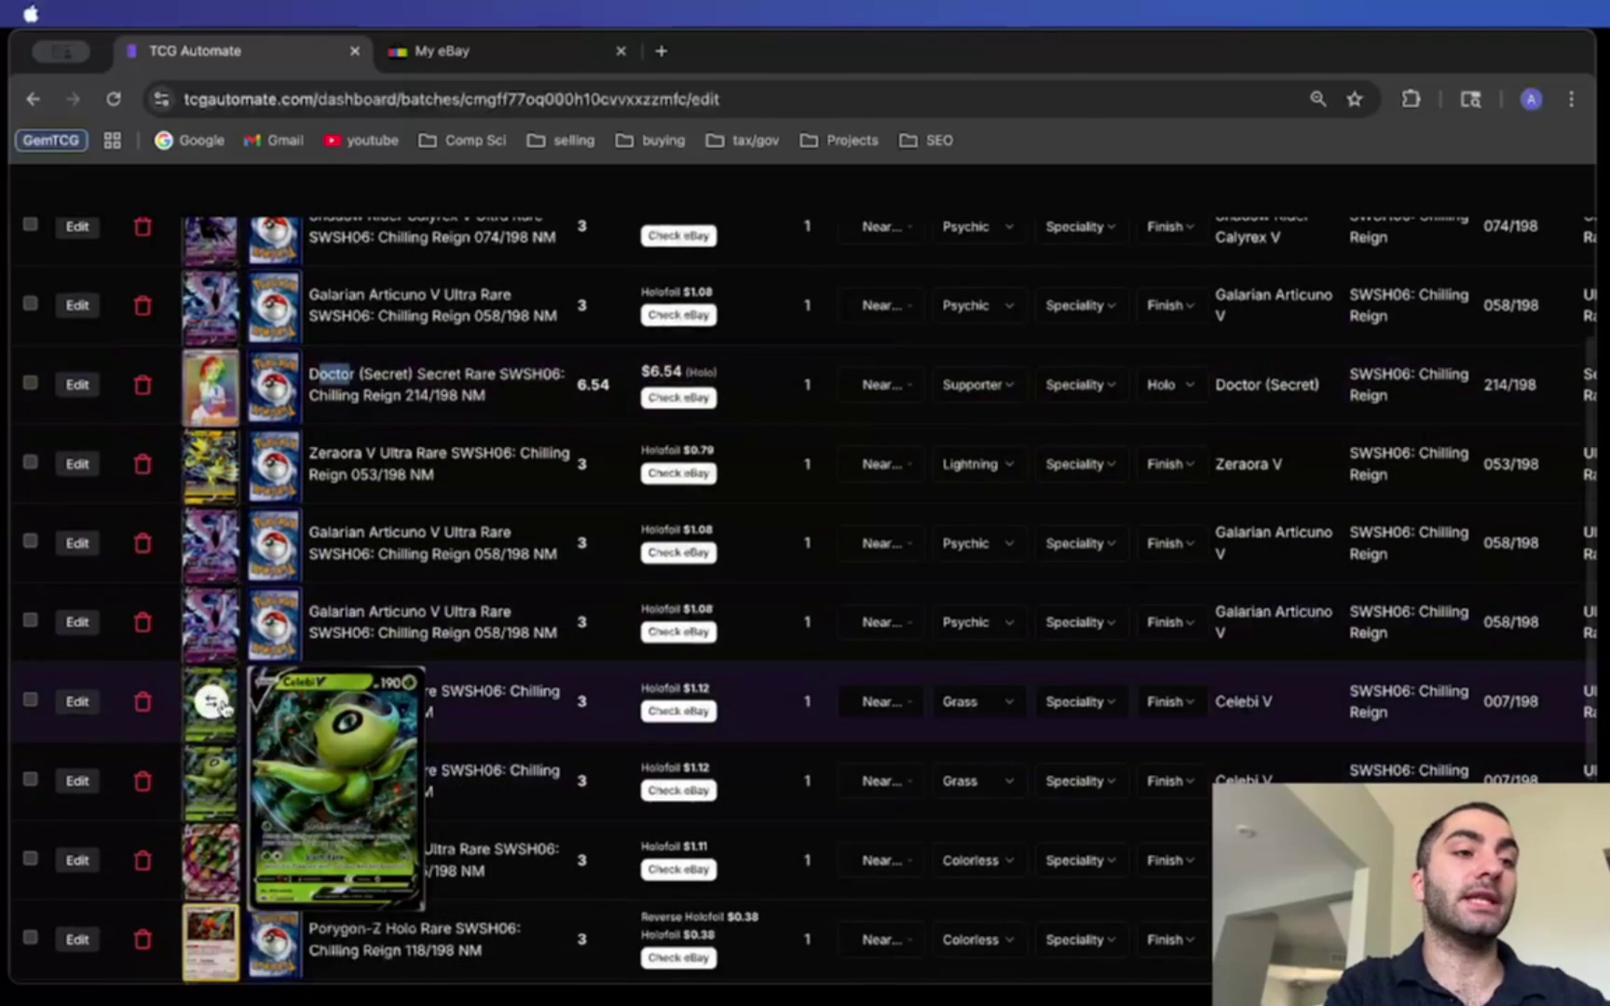
pyautogui.scroll(5, 273, 783)
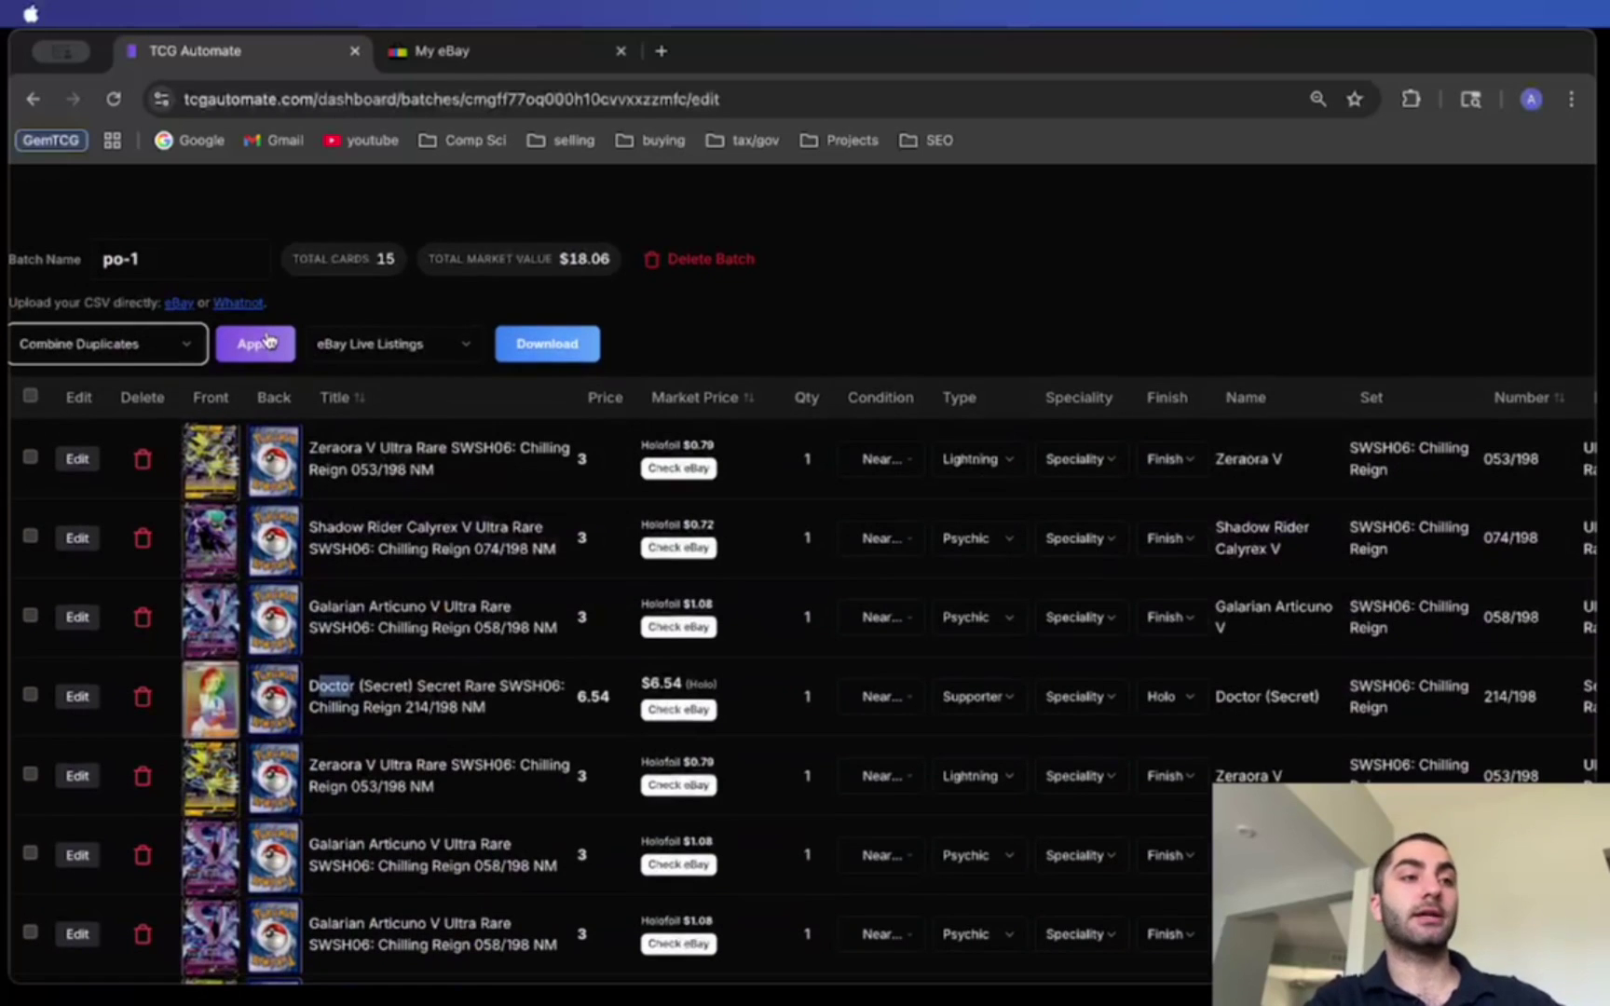
pyautogui.click(269, 343)
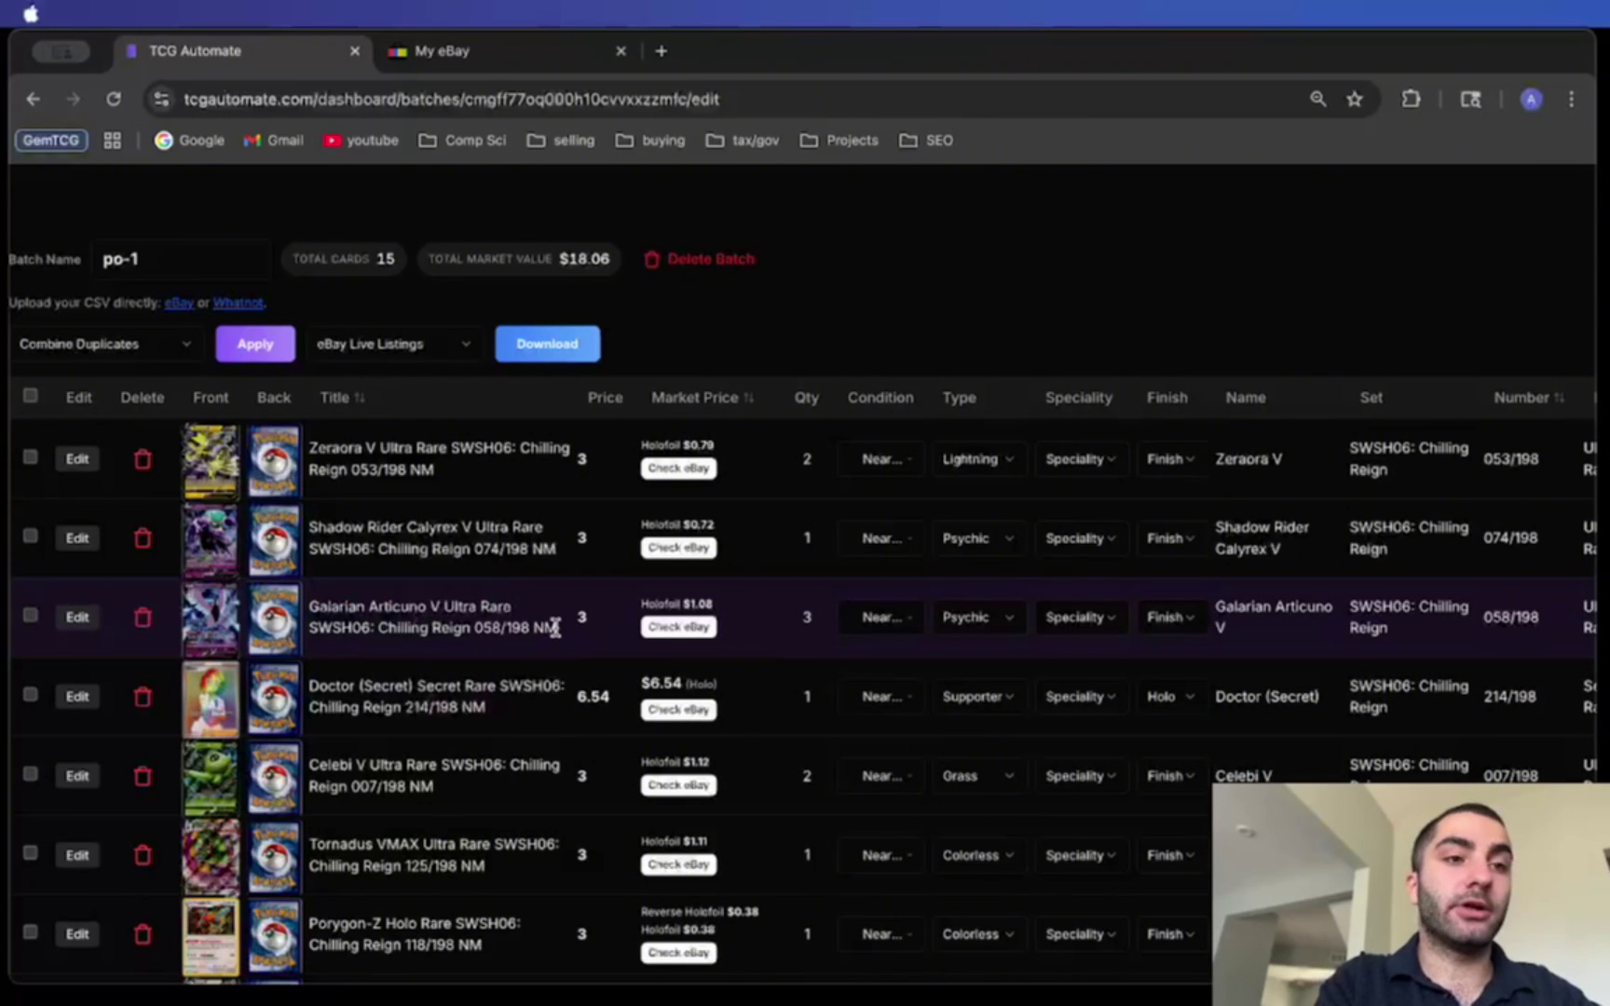
pyautogui.click(811, 619)
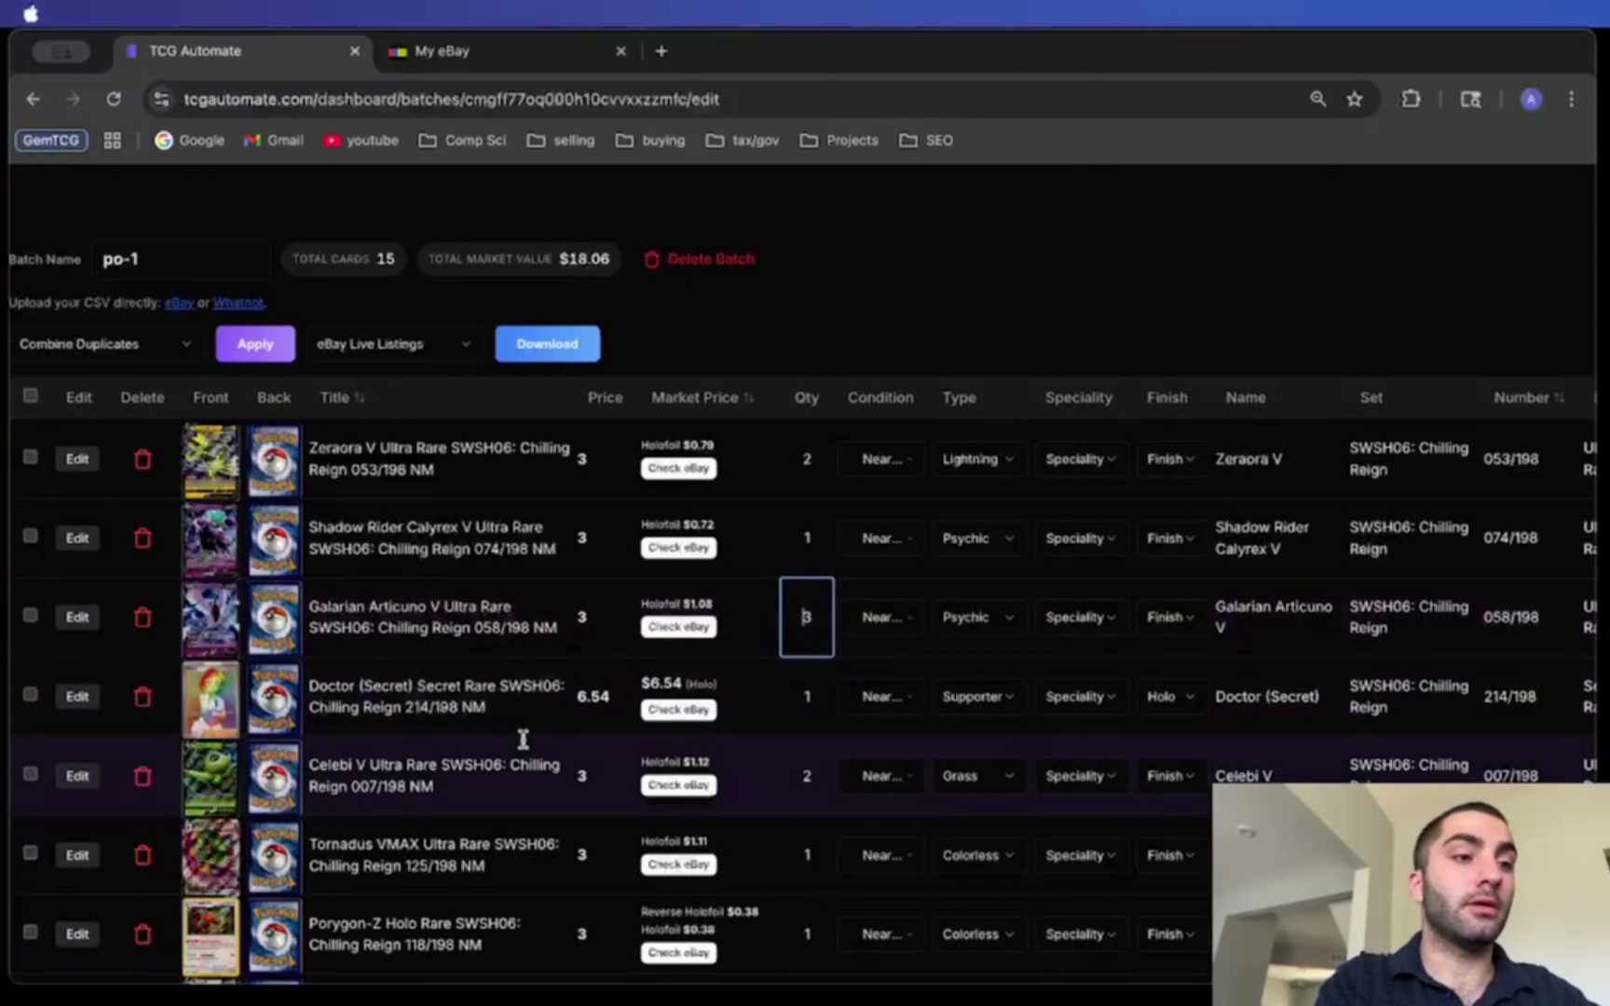
pyautogui.click(802, 777)
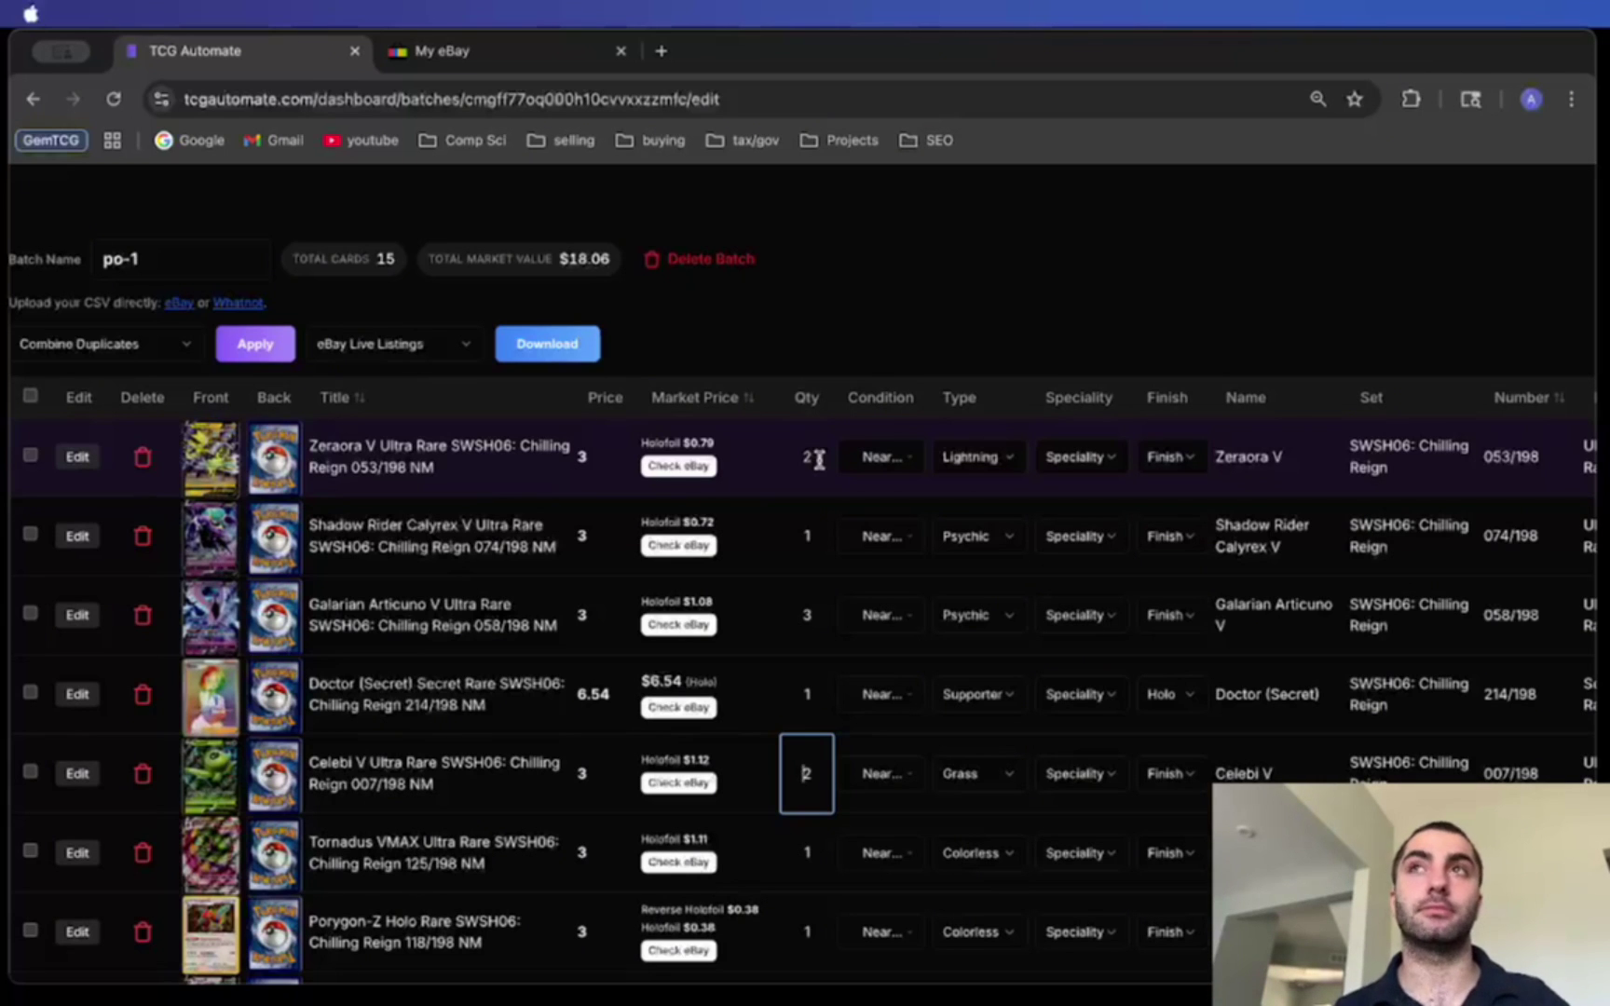
# Step: Round up the batch's prices and check the price of the Doctor (Secret) row
pyautogui.click(181, 346)
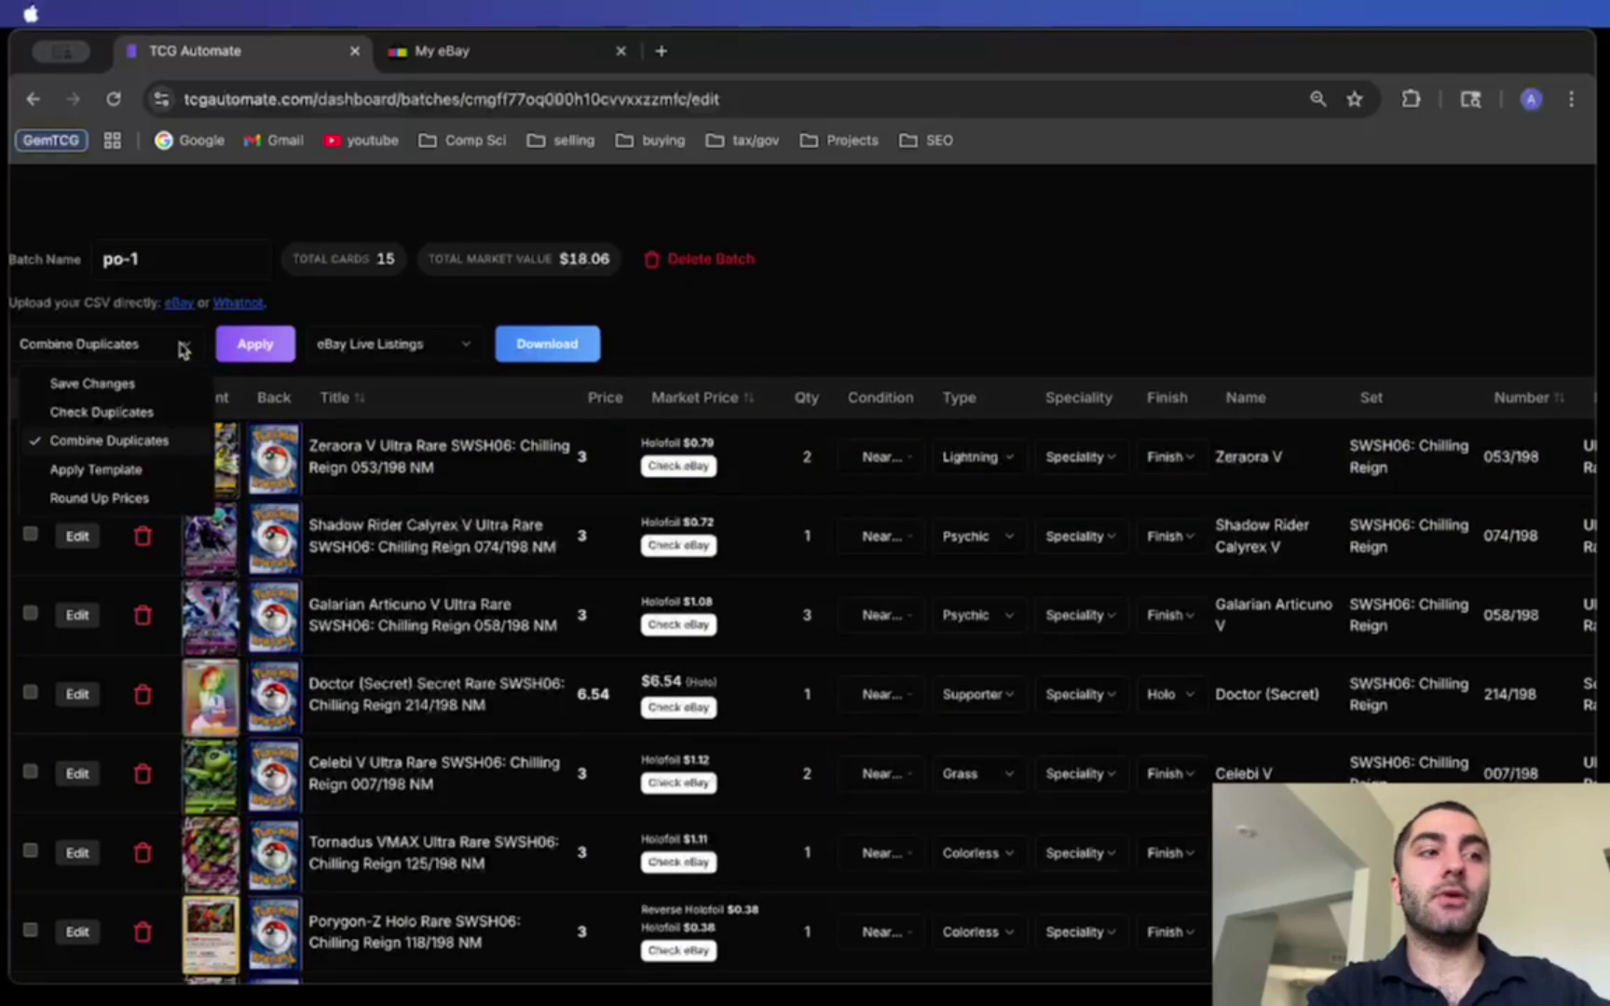
pyautogui.click(140, 499)
pyautogui.click(257, 345)
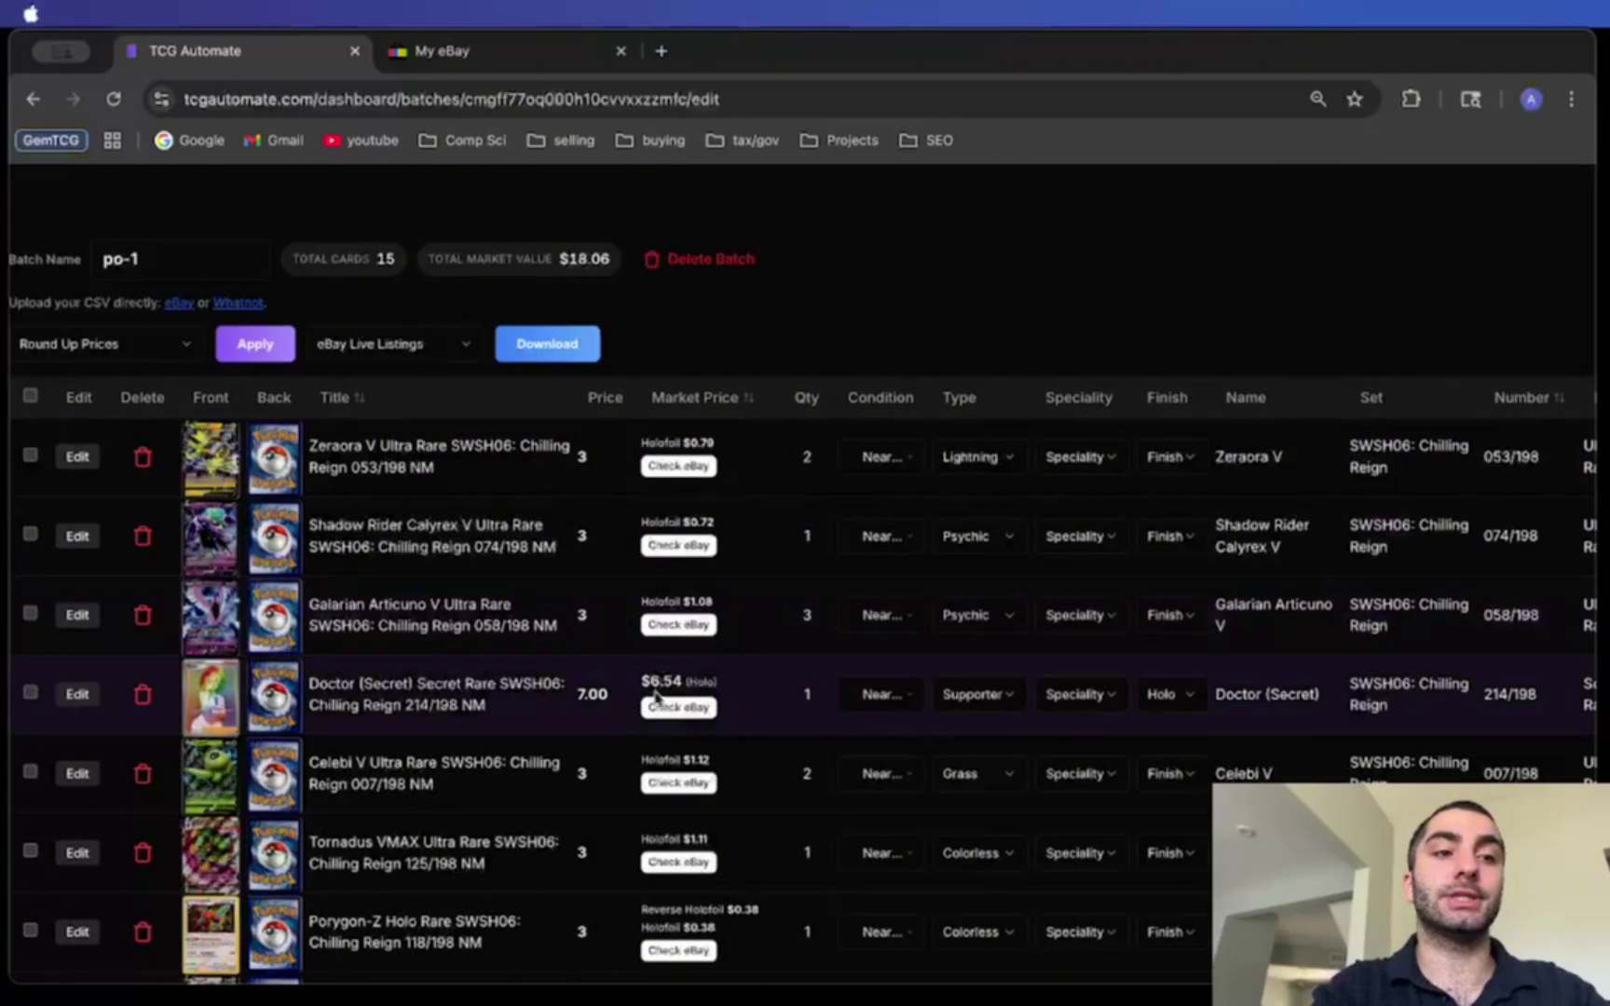
pyautogui.click(580, 694)
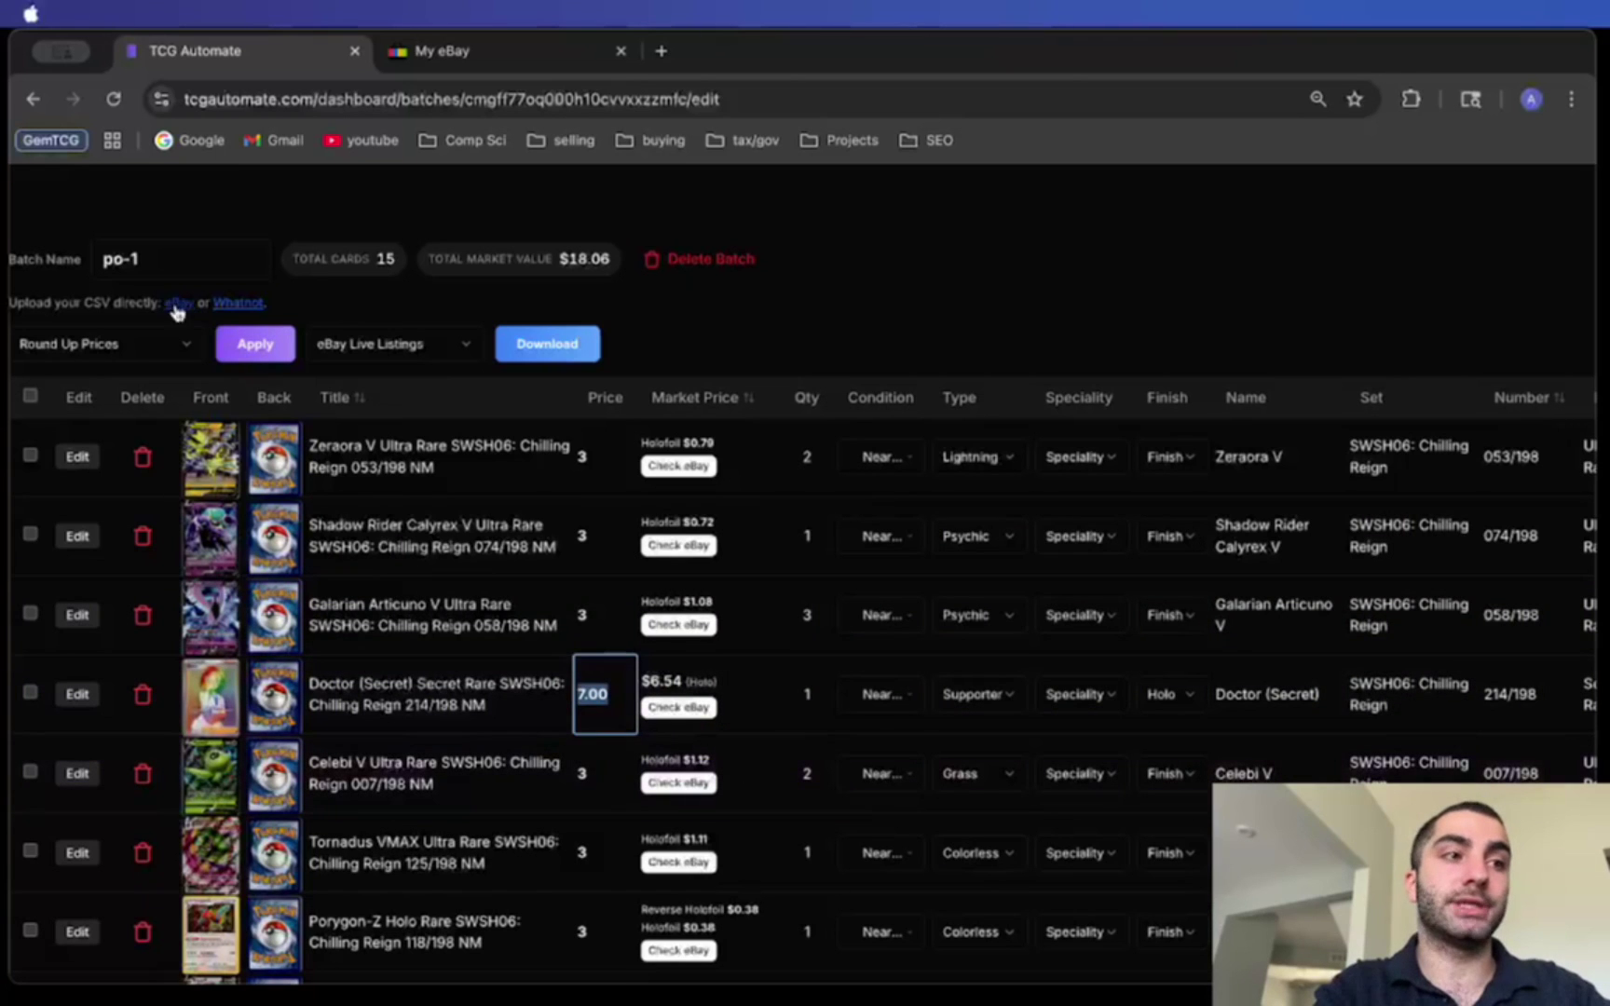
# Step: Select the Apply Template batch action and view the available templates without choosing one
pyautogui.click(139, 344)
pyautogui.click(151, 470)
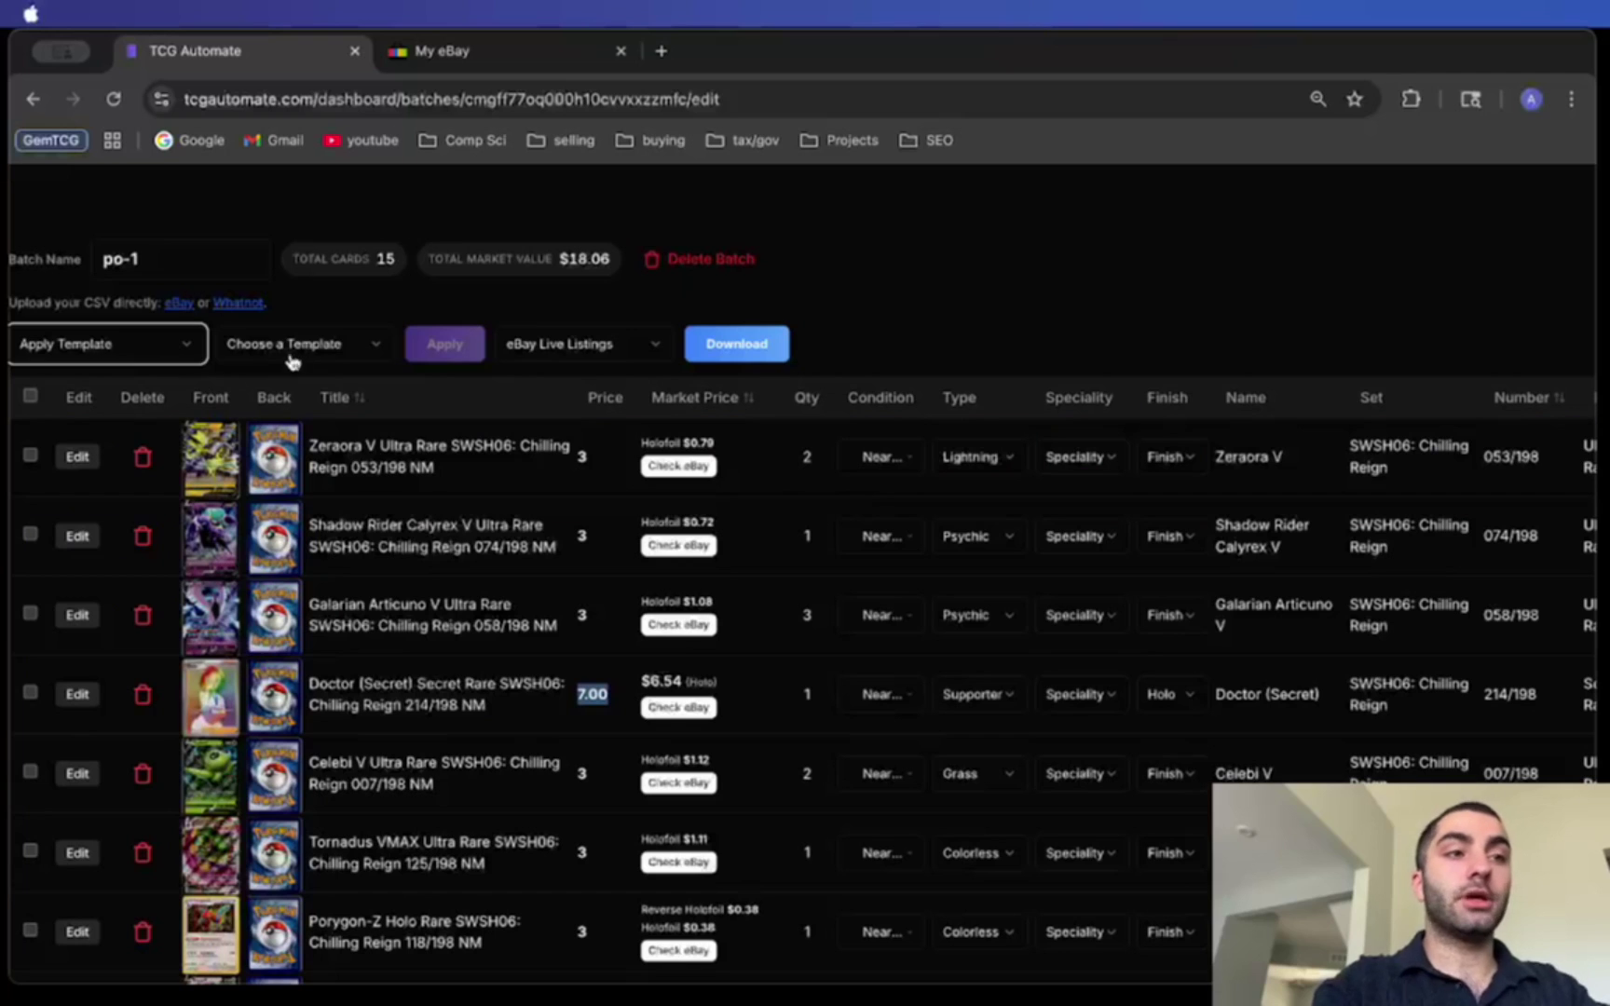
pyautogui.click(257, 346)
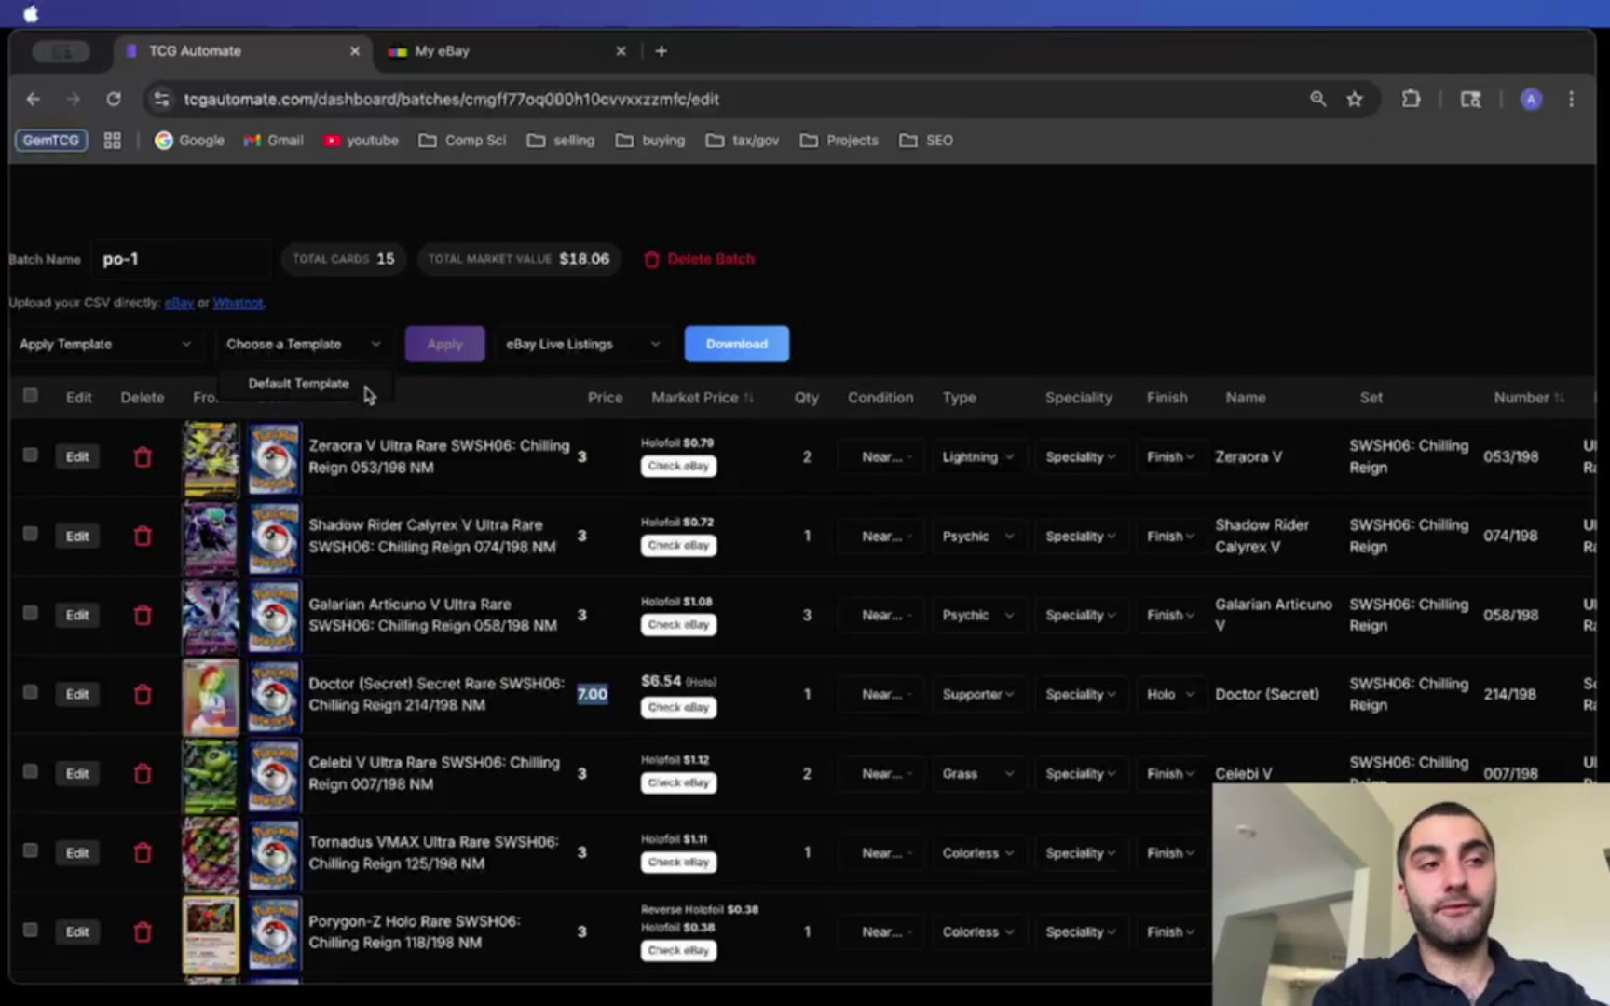
pyautogui.click(373, 334)
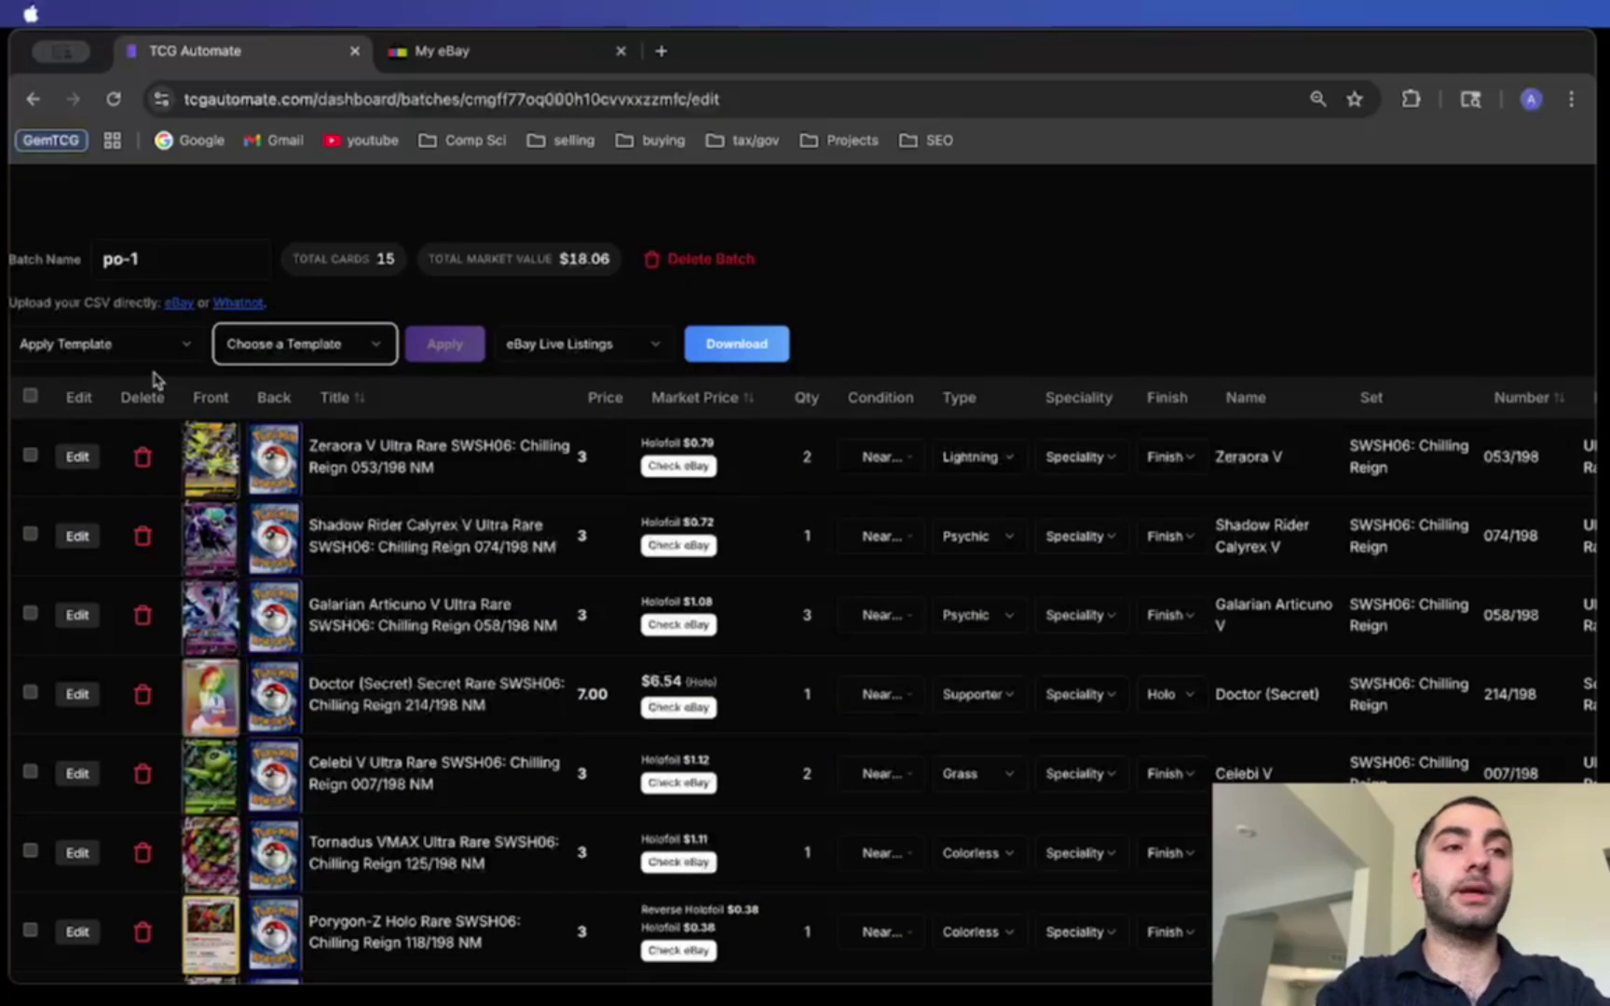
pyautogui.click(287, 262)
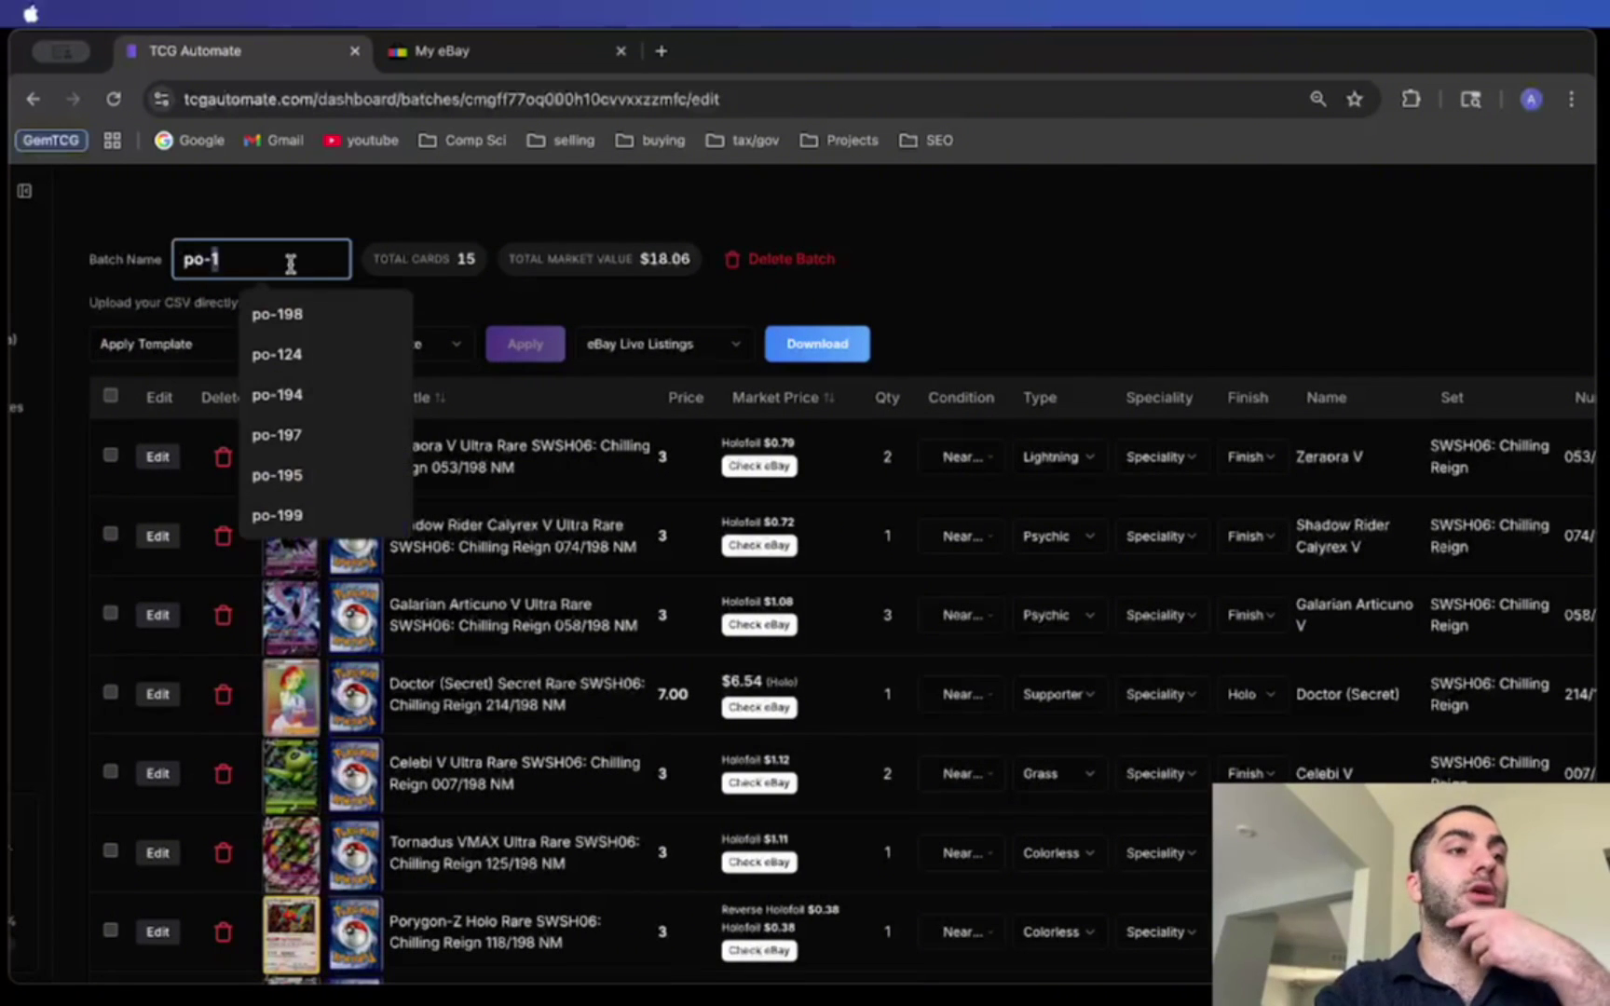
pyautogui.press('super+a')
pyautogui.click(357, 236)
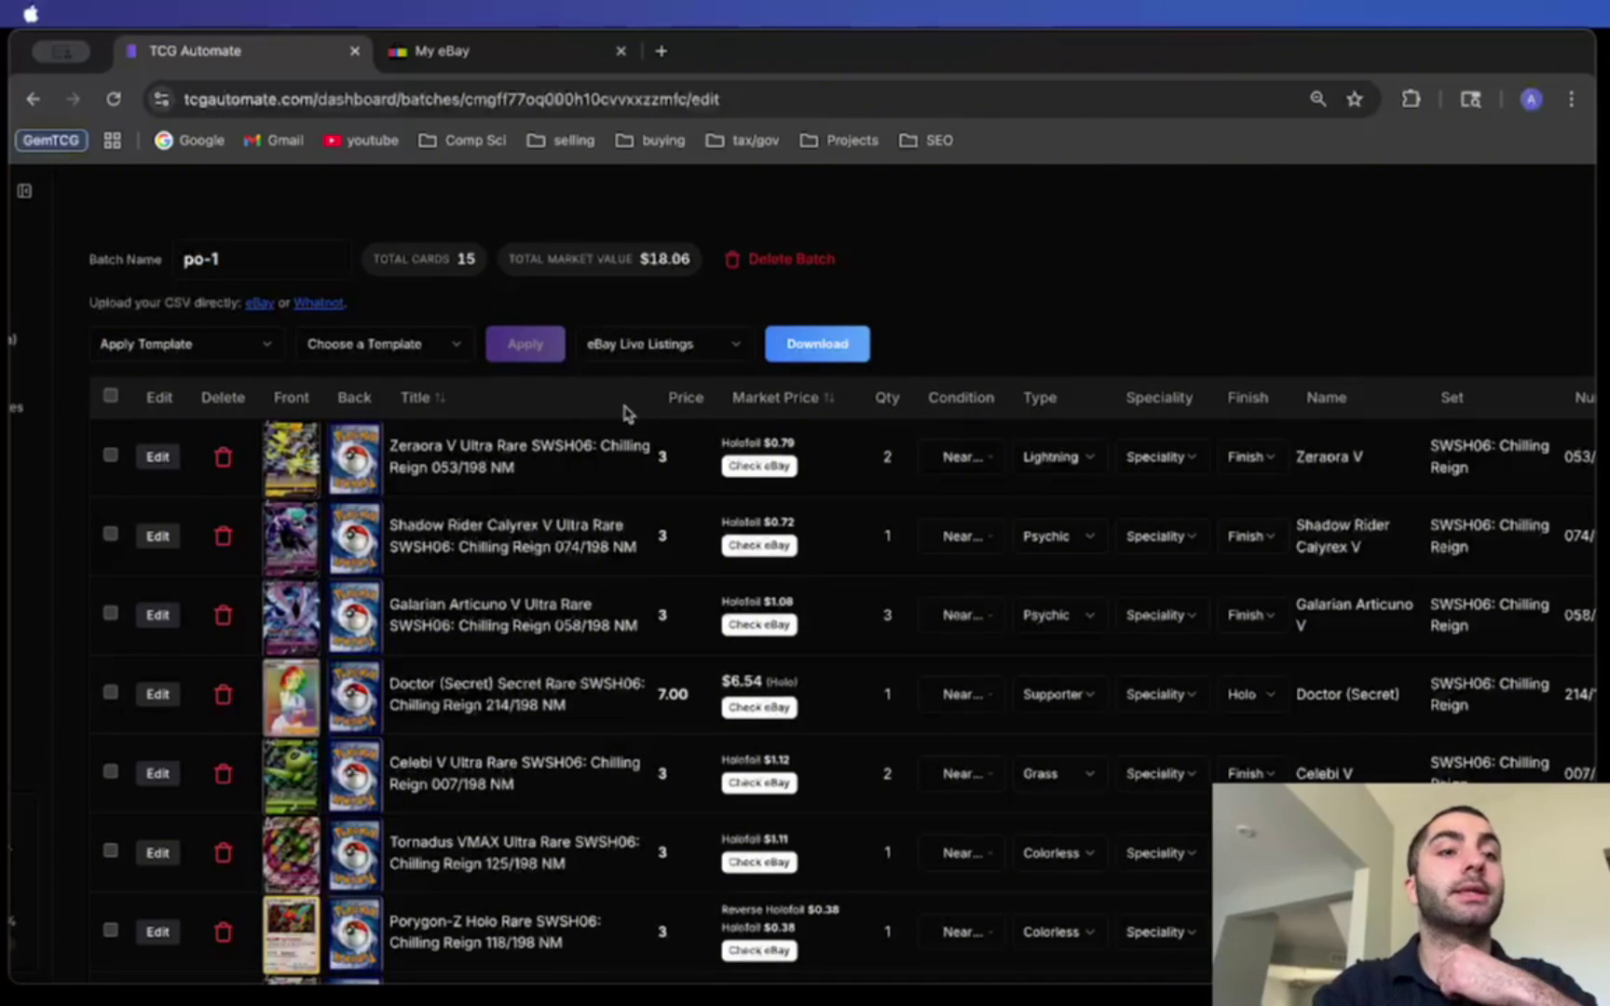
# Step: Sort the cards by market price from highest to lowest and compare the listing prices with the market prices
pyautogui.click(826, 403)
pyautogui.click(672, 459)
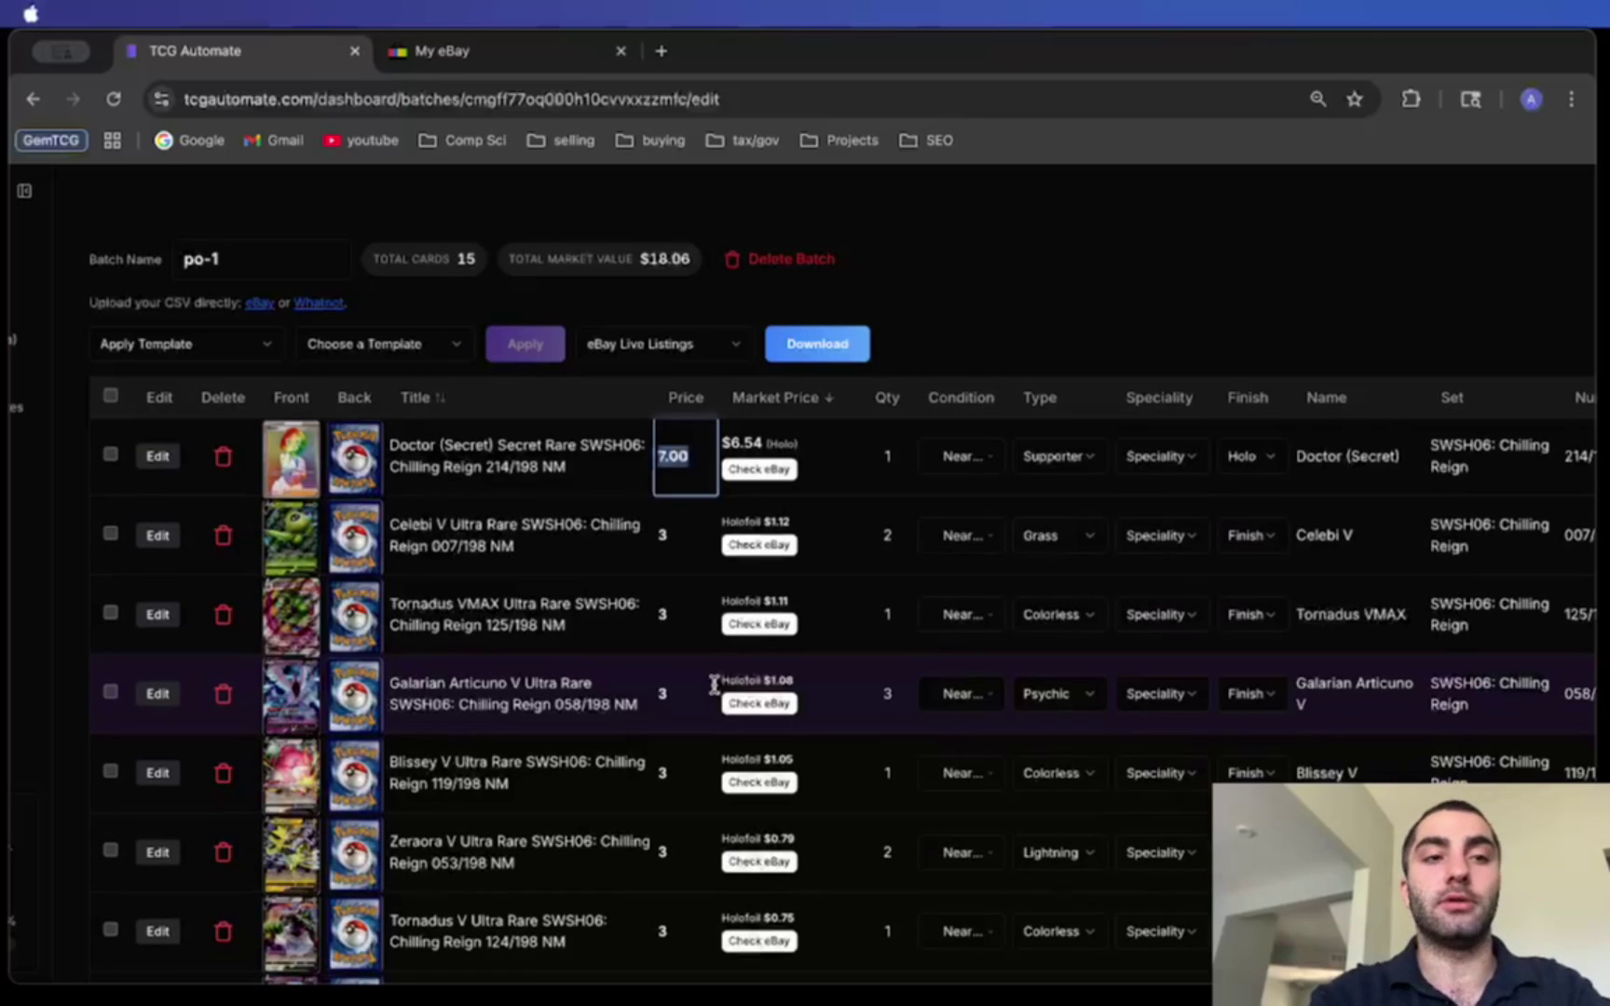
pyautogui.click(718, 528)
pyautogui.tripleClick(719, 528)
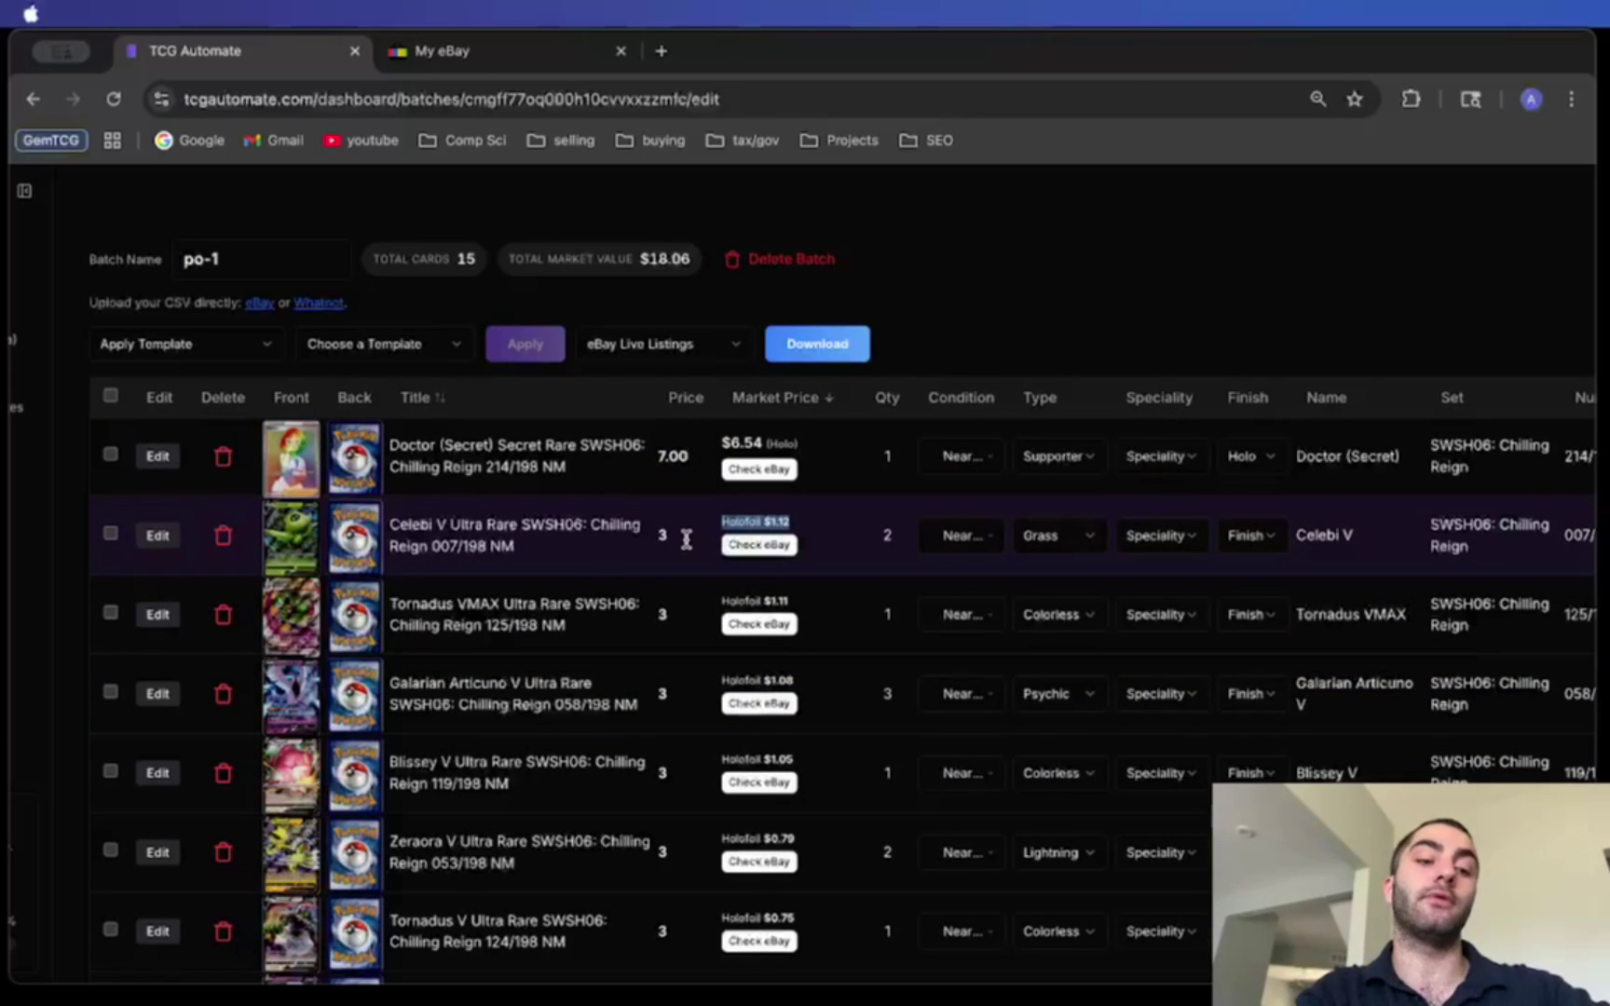
pyautogui.click(928, 313)
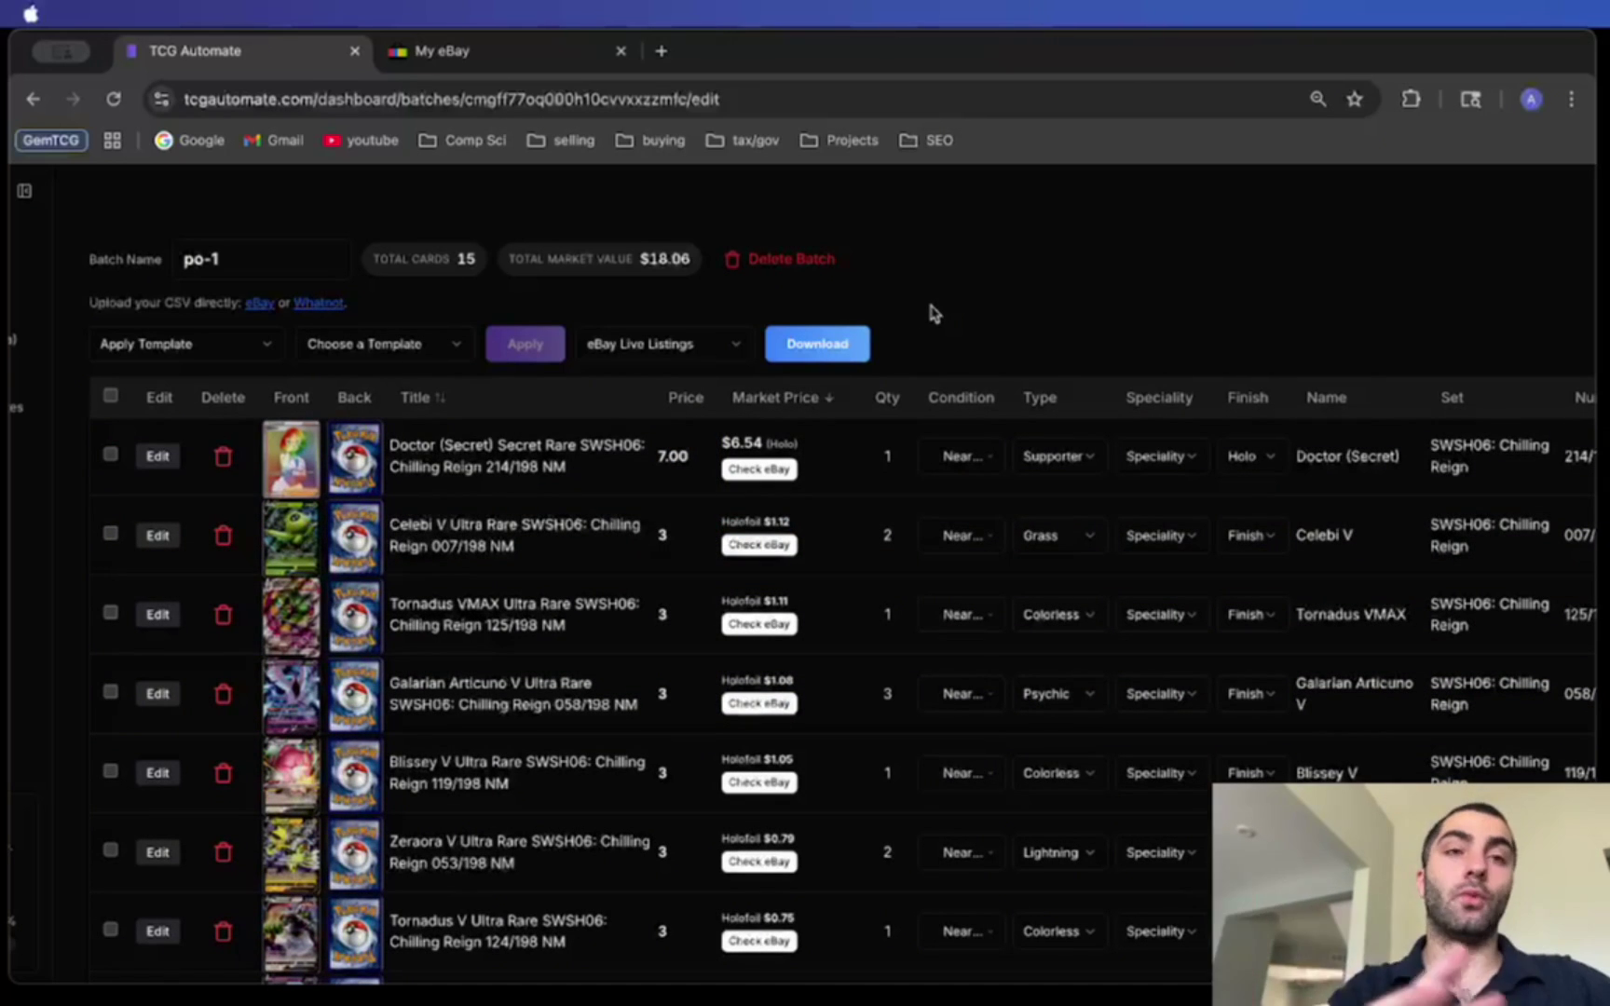
# Step: Download the batch's CSV in the eBay Live Listings format
pyautogui.click(735, 348)
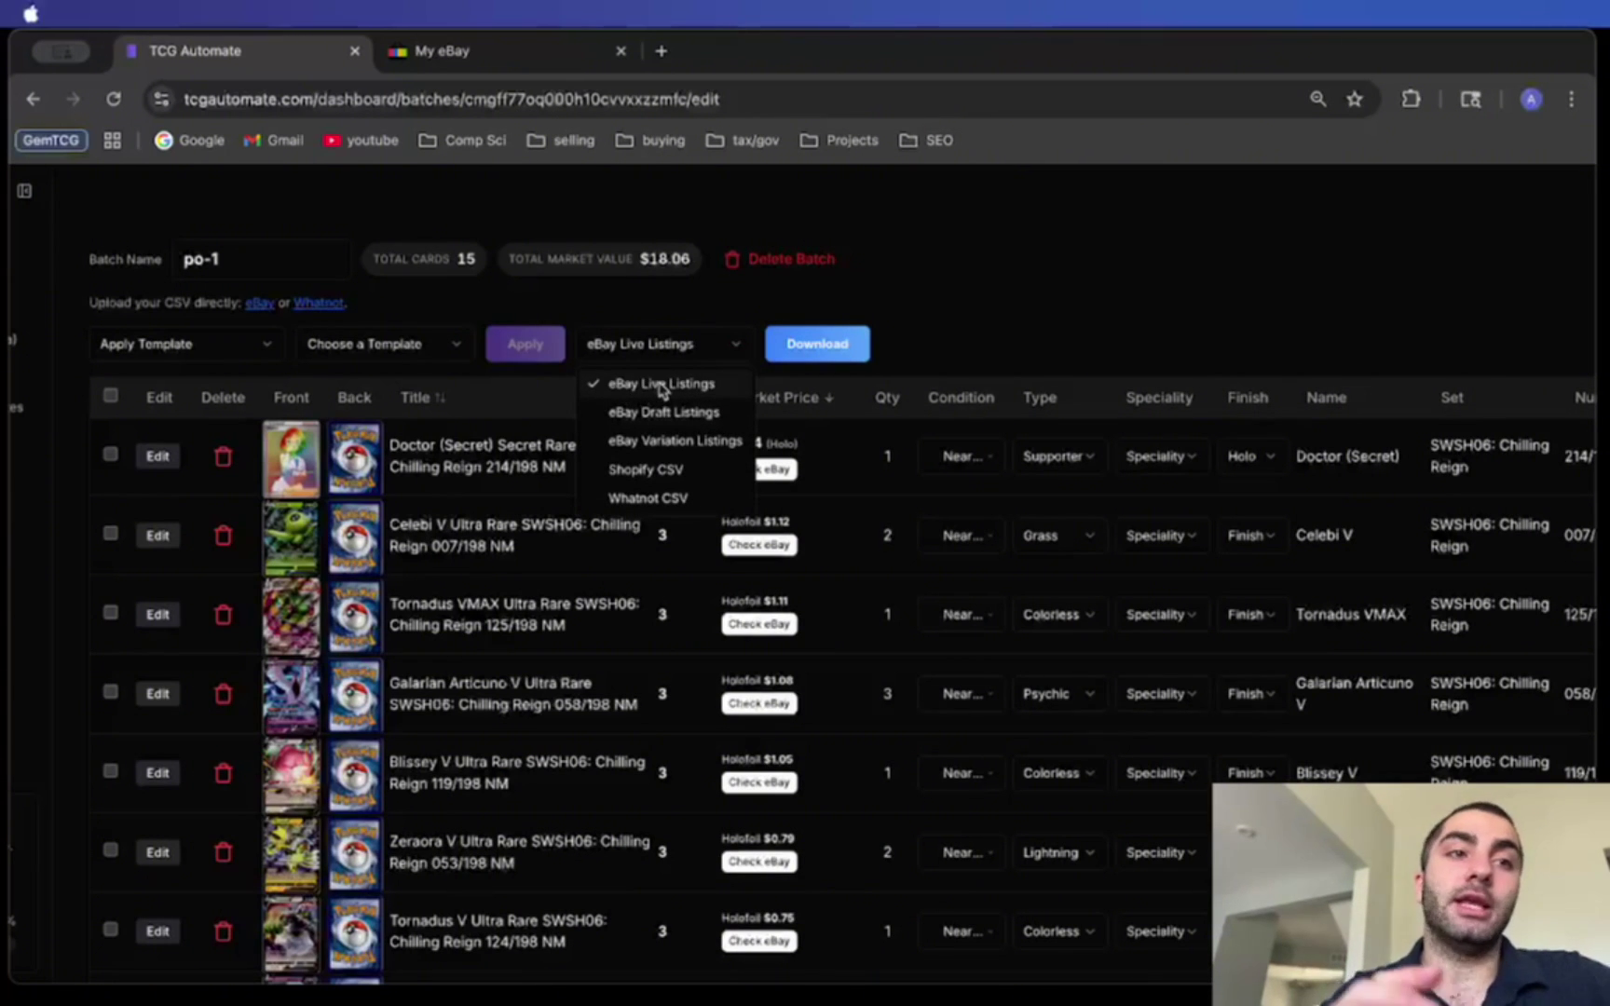
pyautogui.click(781, 352)
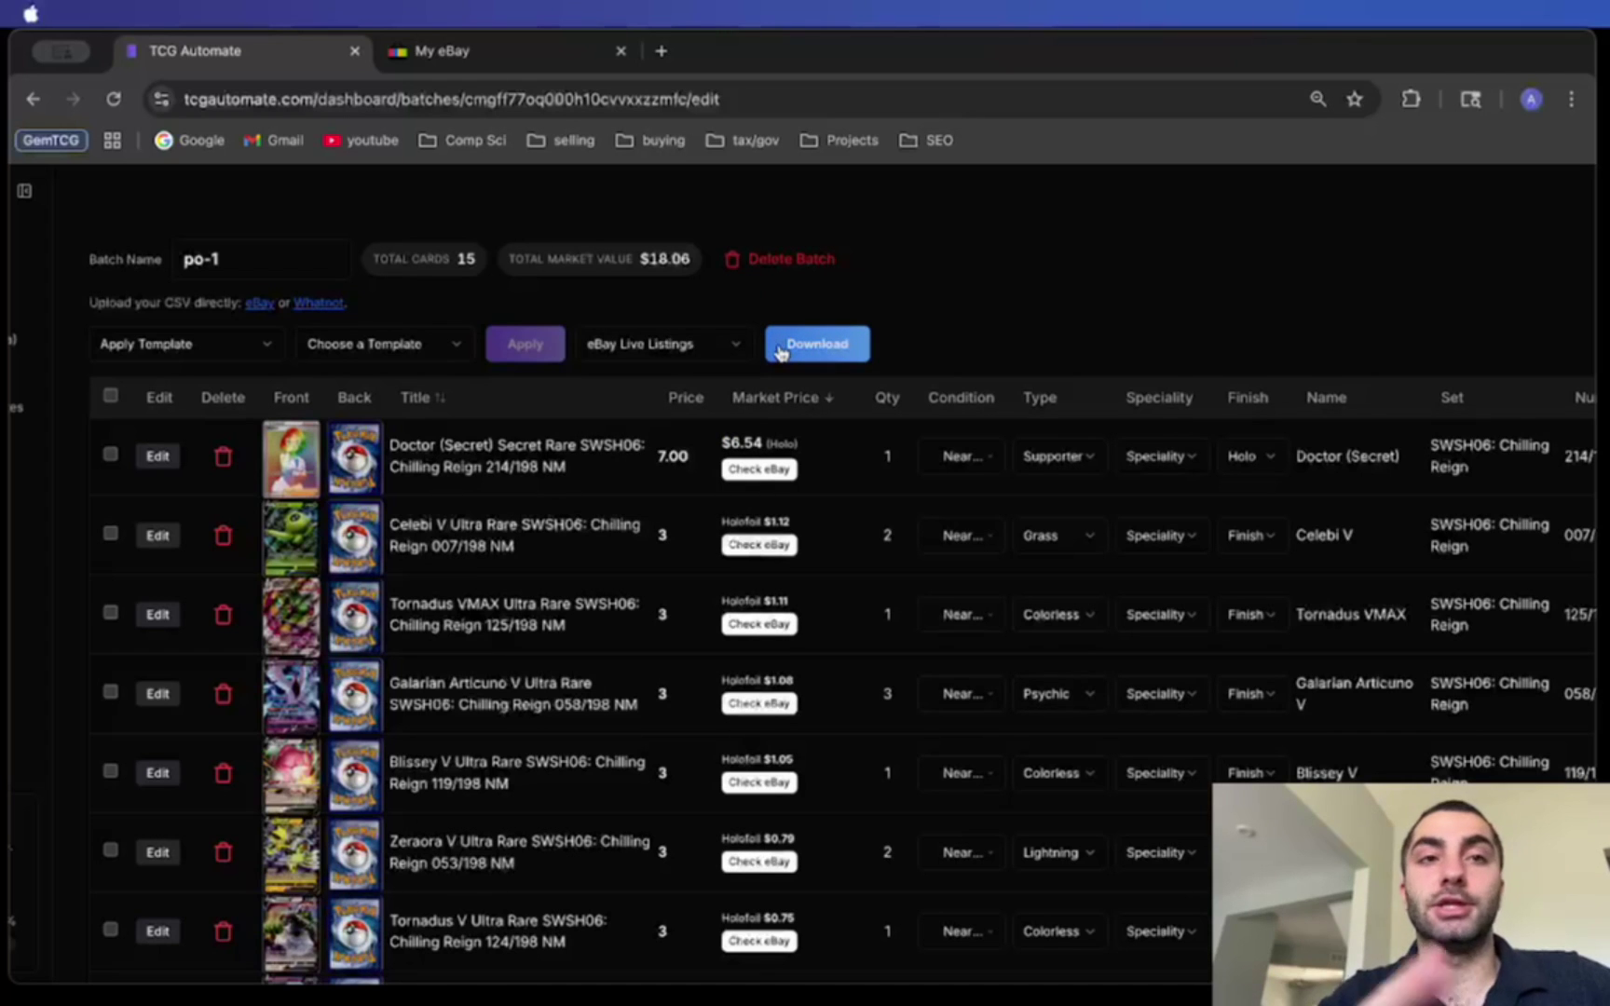
# Step: Change the batch's export format to eBay Variation Listings and review the other available formats
pyautogui.click(664, 345)
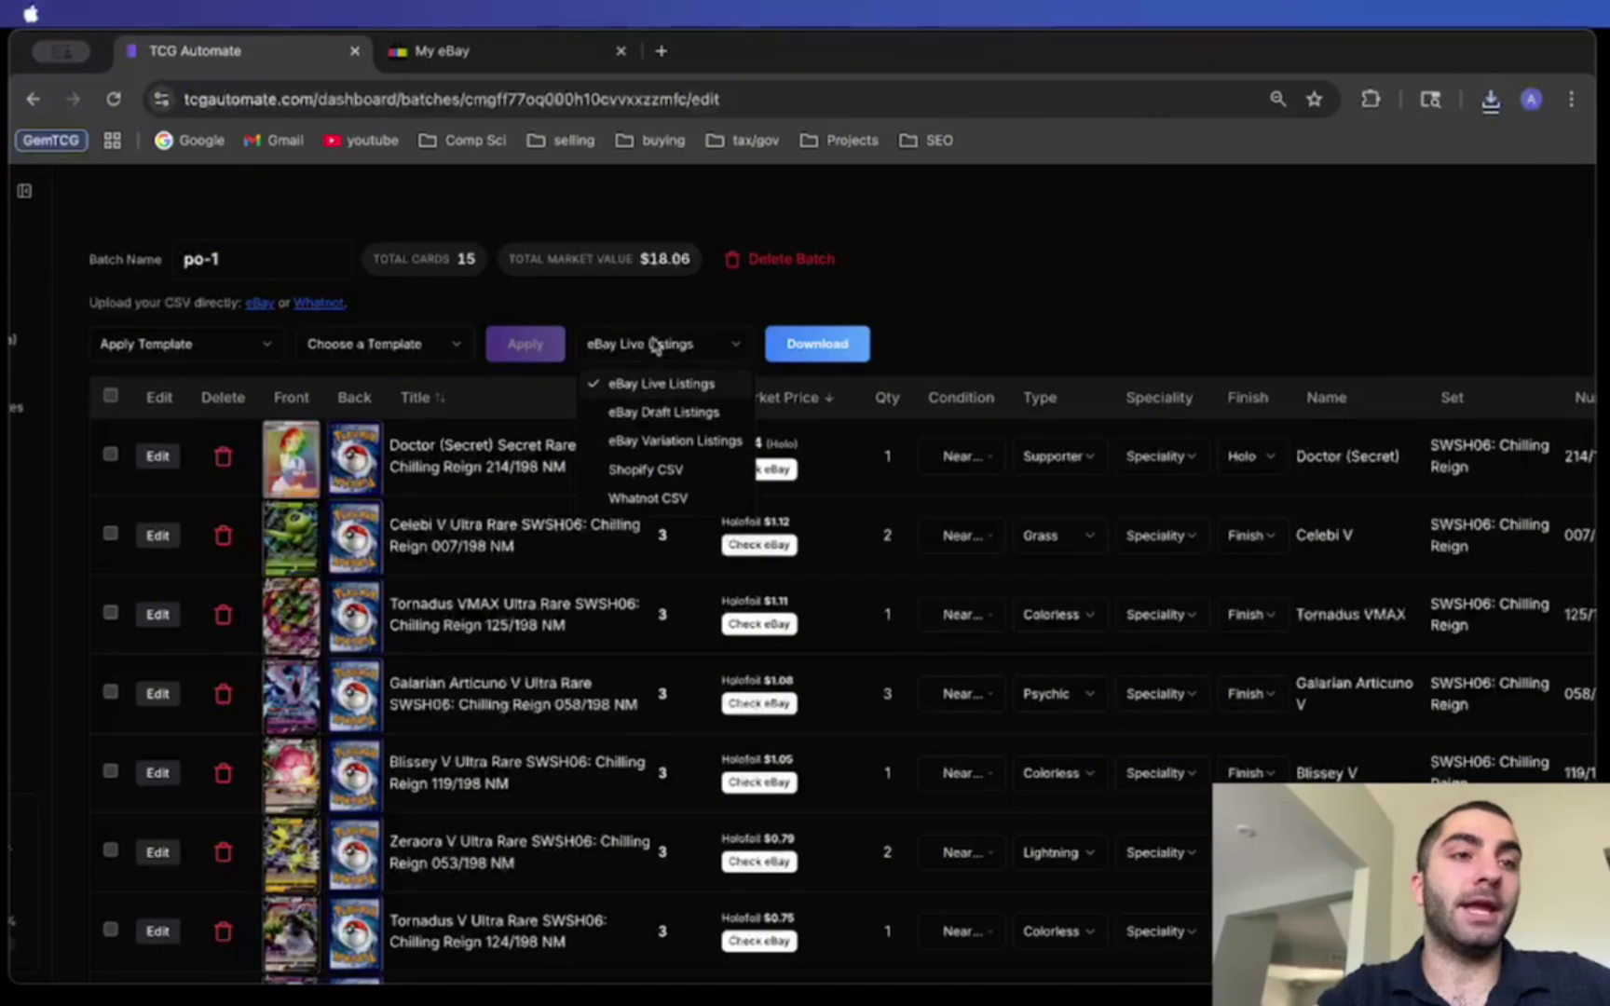
pyautogui.click(678, 438)
pyautogui.click(690, 344)
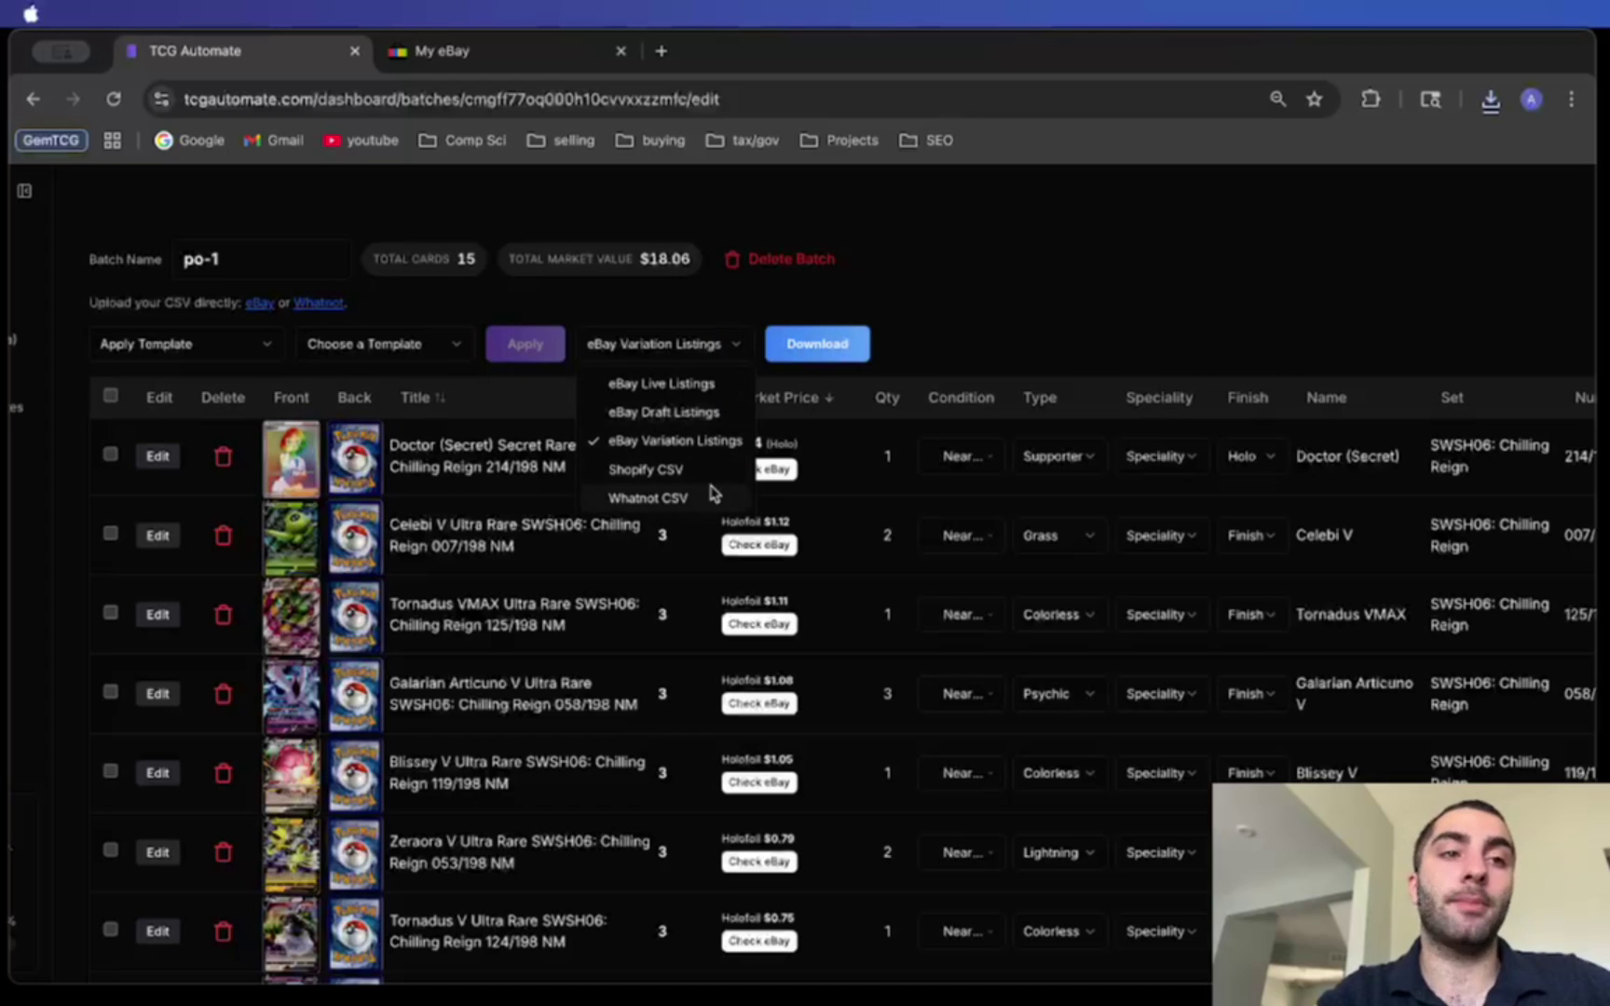
pyautogui.click(832, 308)
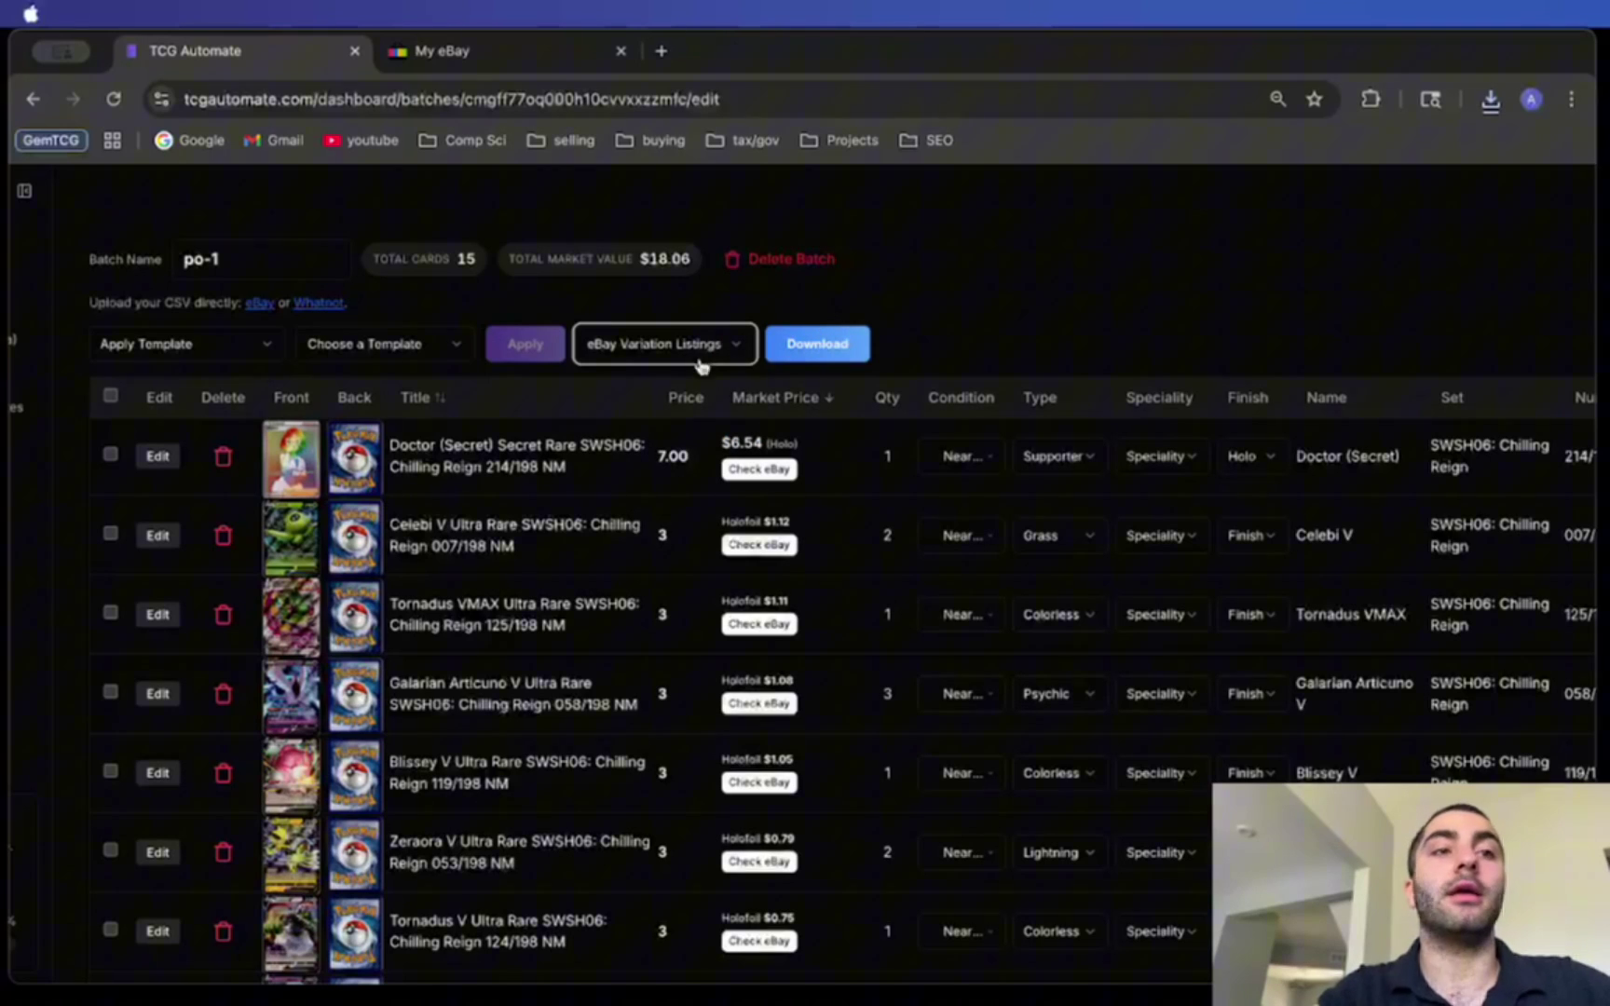
# Step: Start the variation CSV download, examine its parent title, image file and sorting options, and close the dialog without downloading
pyautogui.click(800, 353)
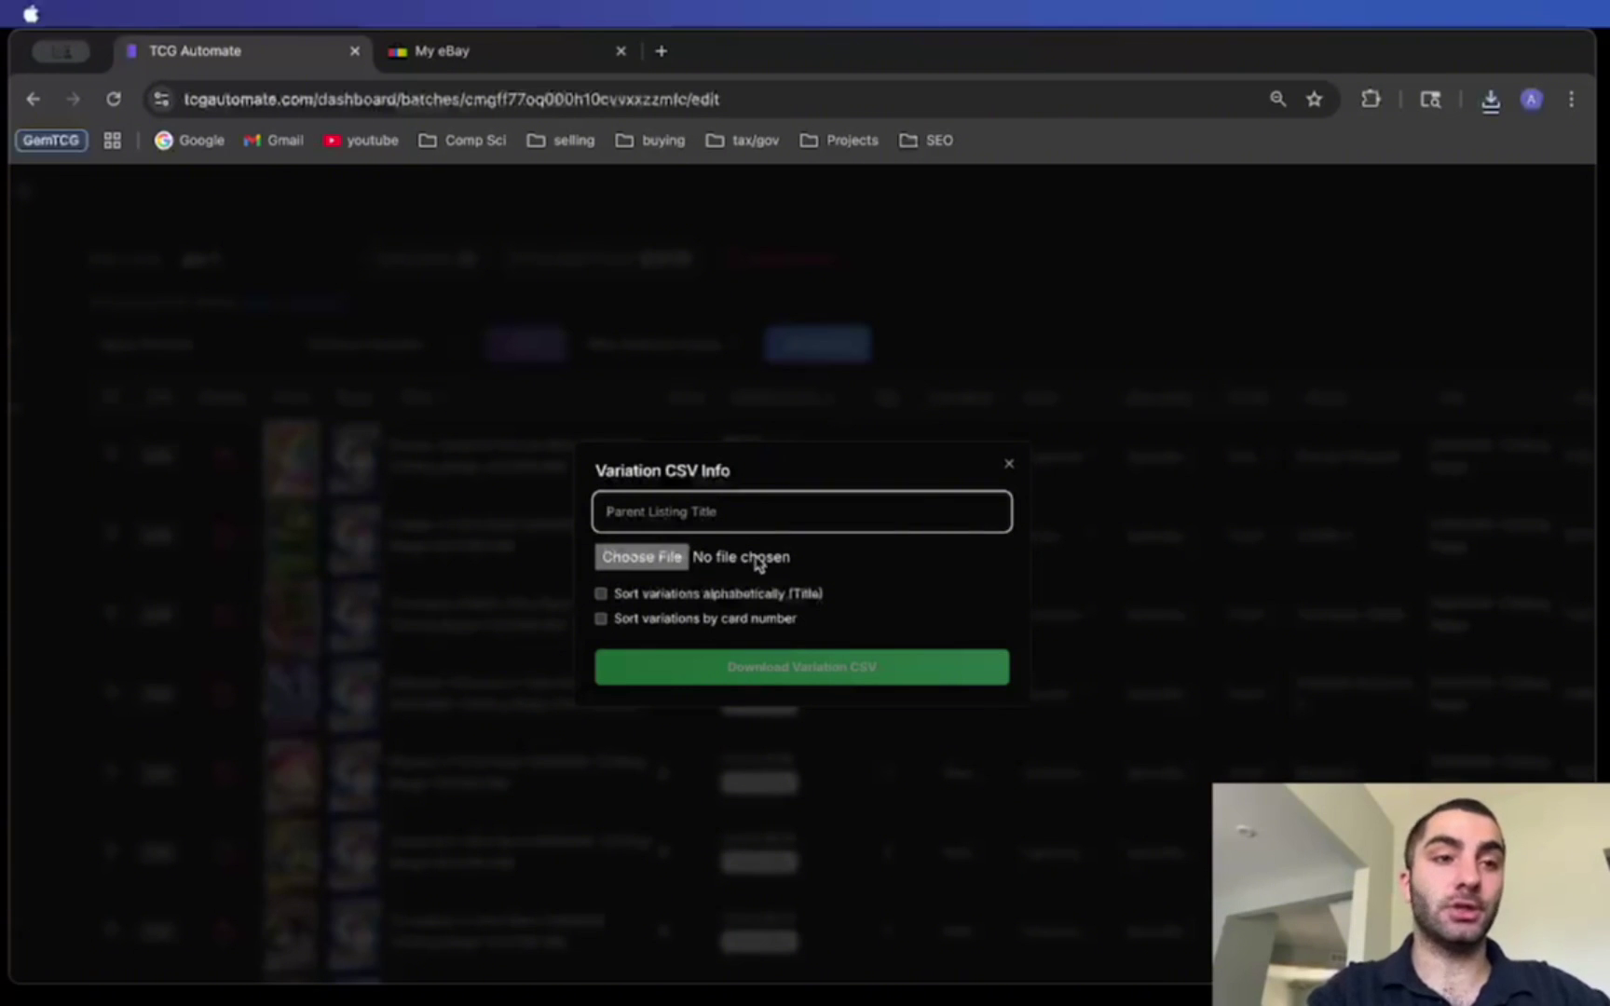
pyautogui.click(764, 560)
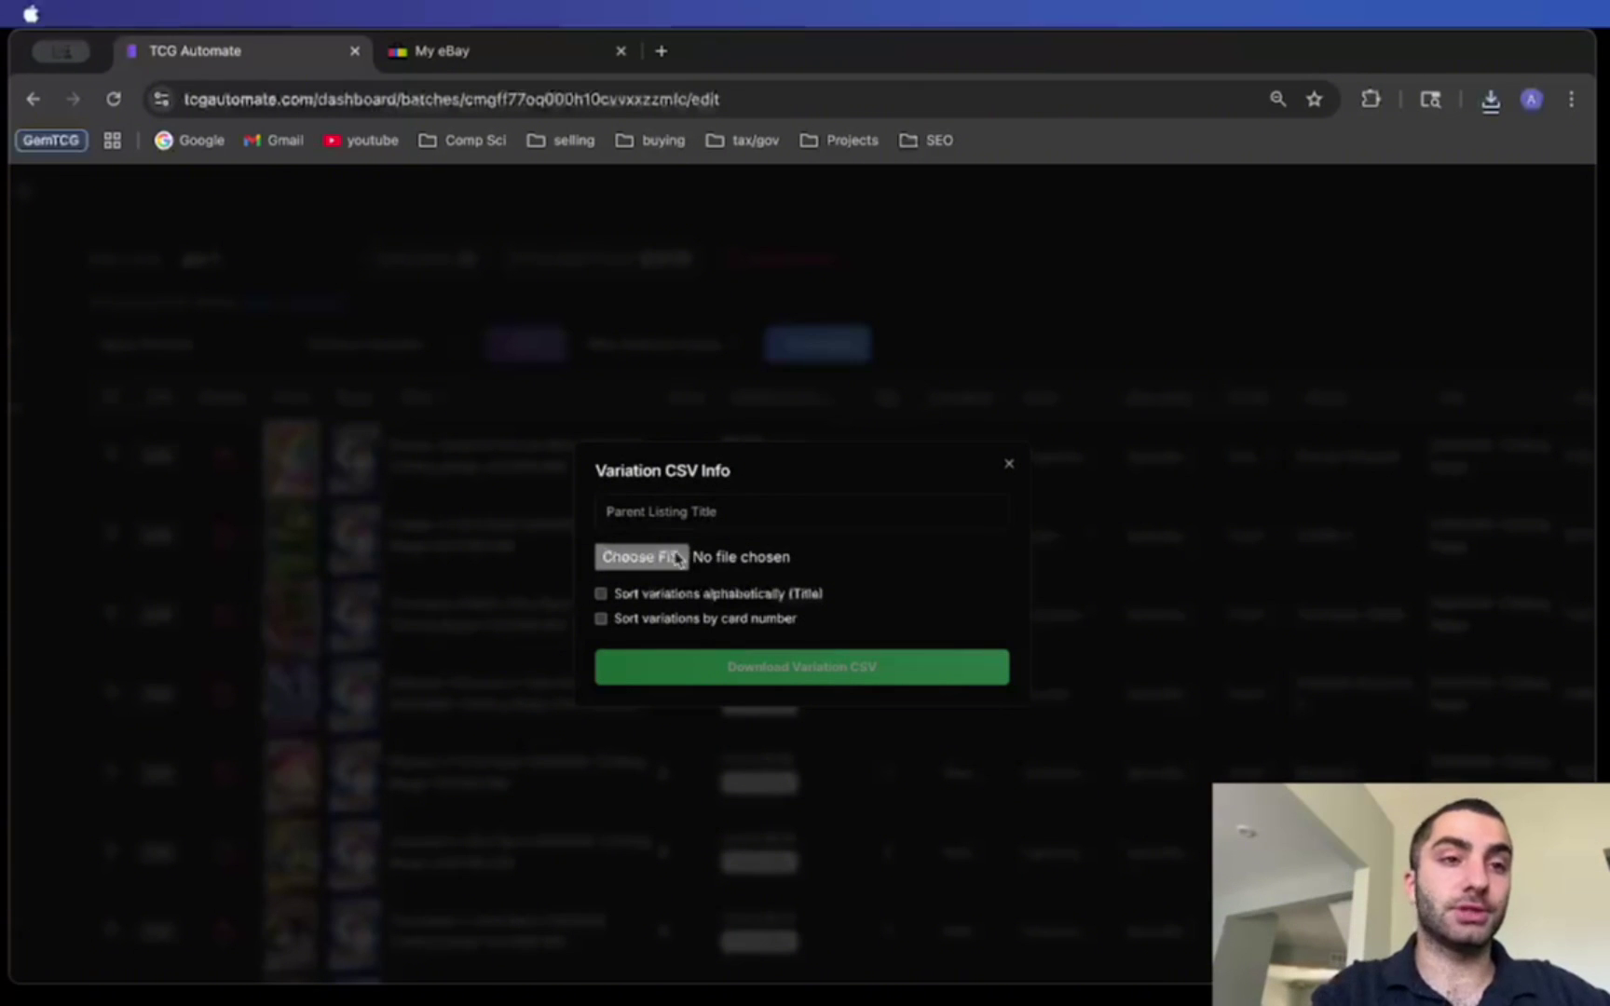
pyautogui.click(629, 515)
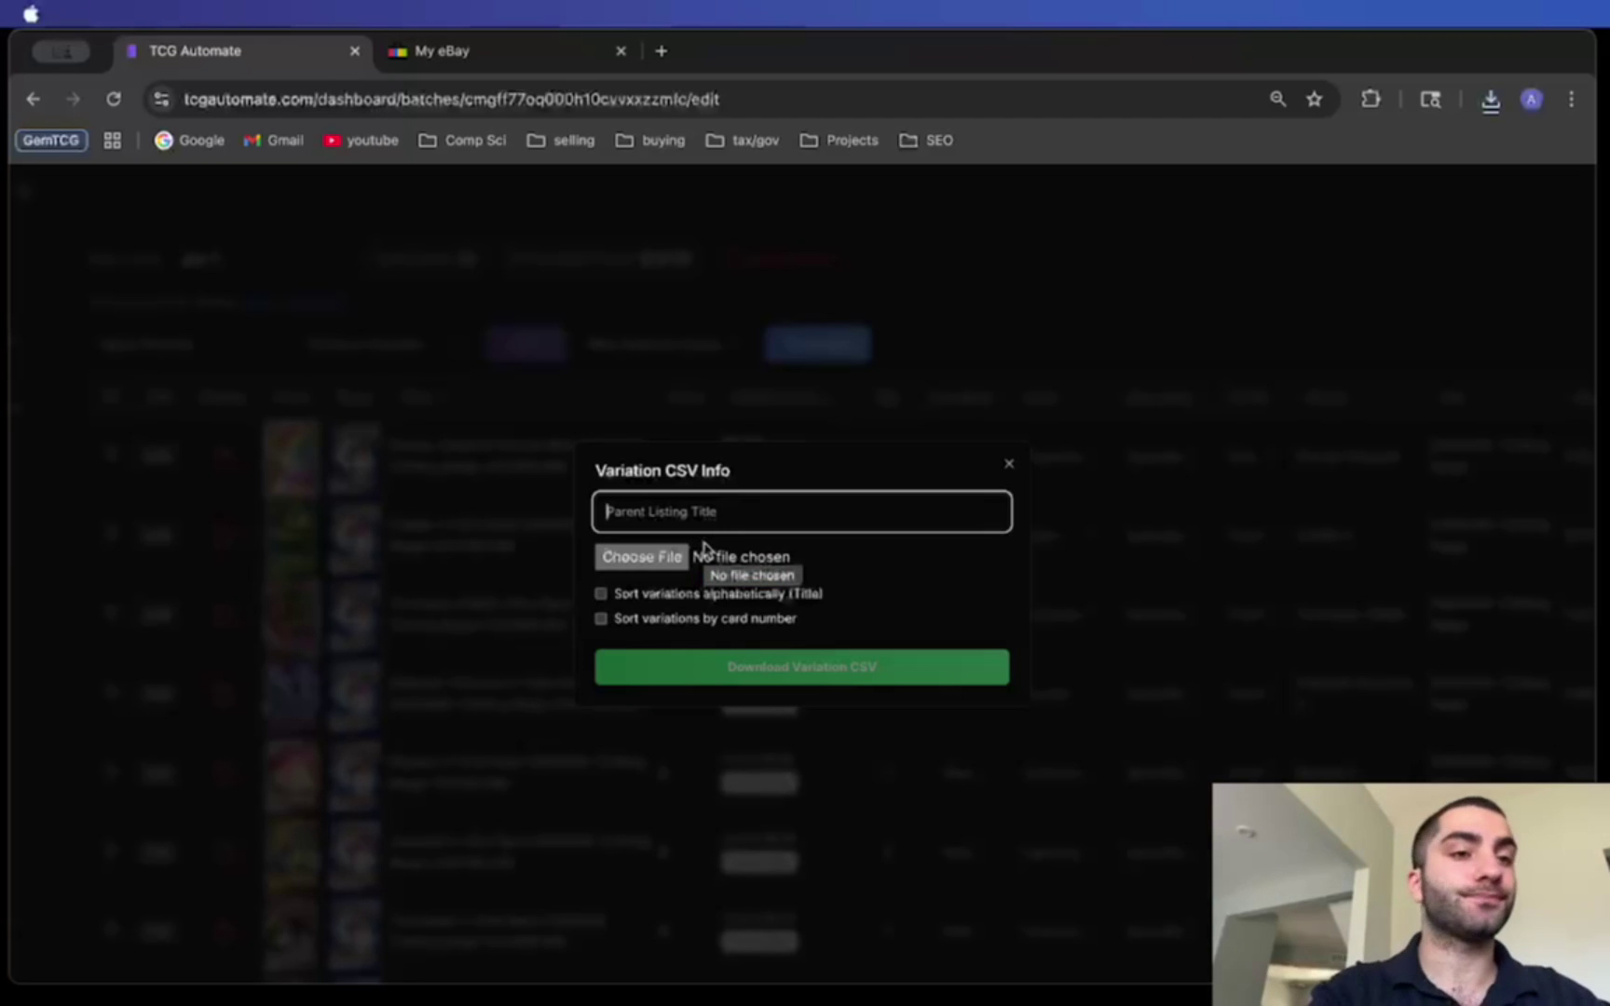
pyautogui.moveTo(611, 596); pyautogui.dragTo(756, 600)
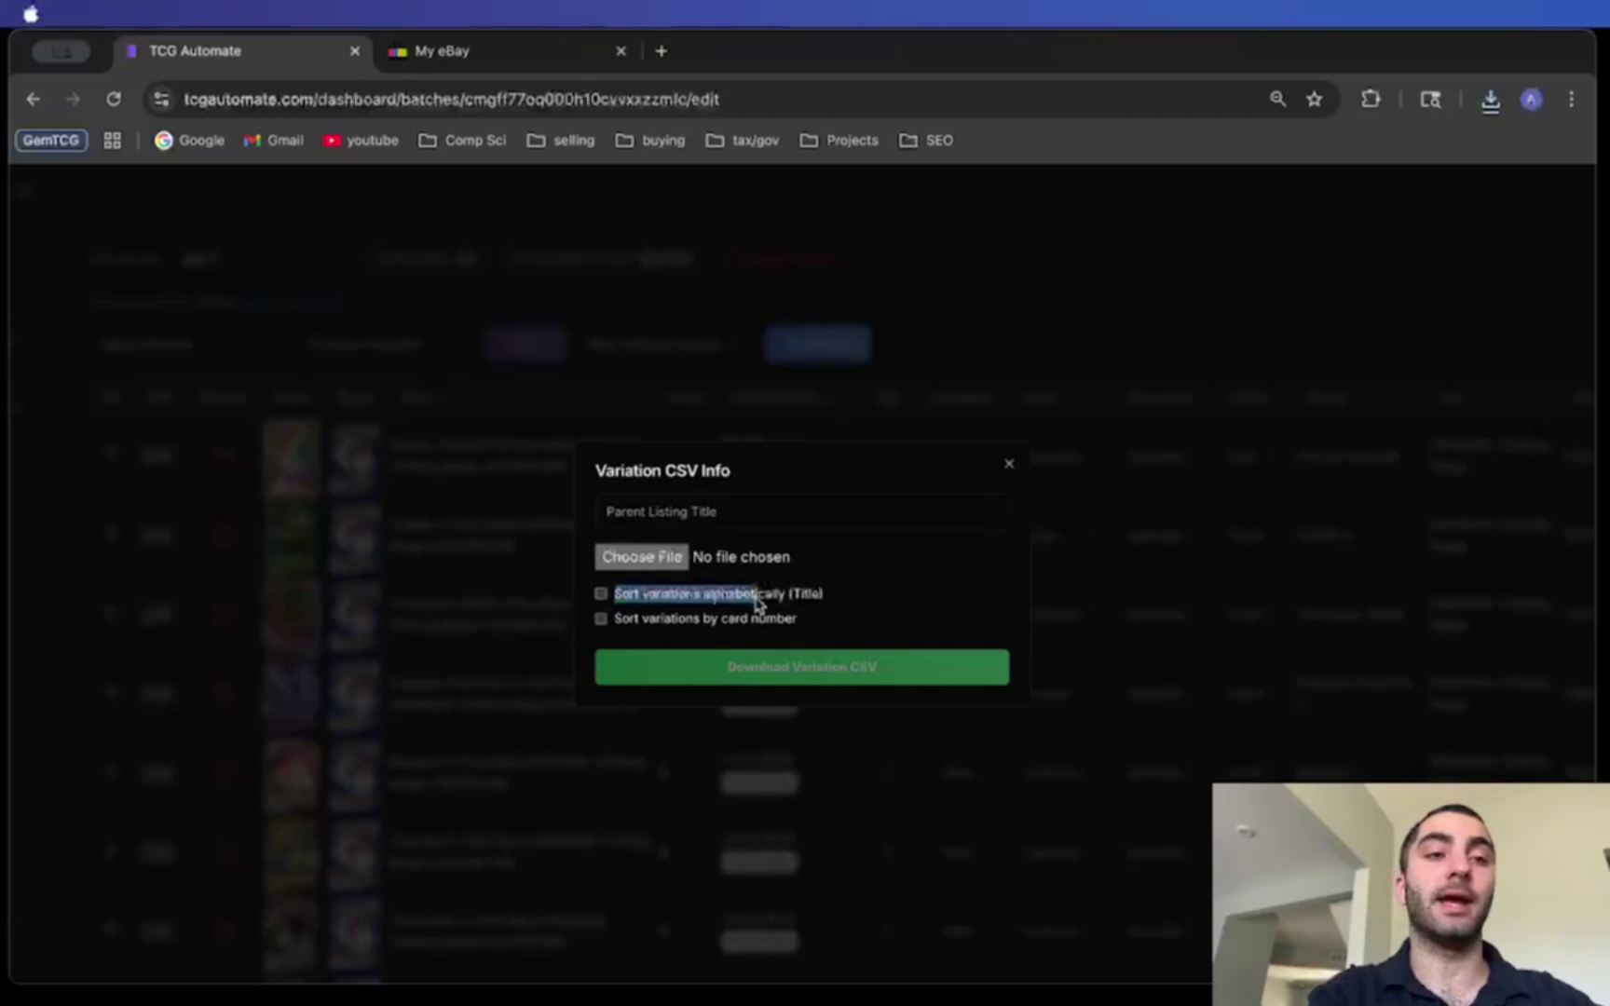
pyautogui.click(1009, 464)
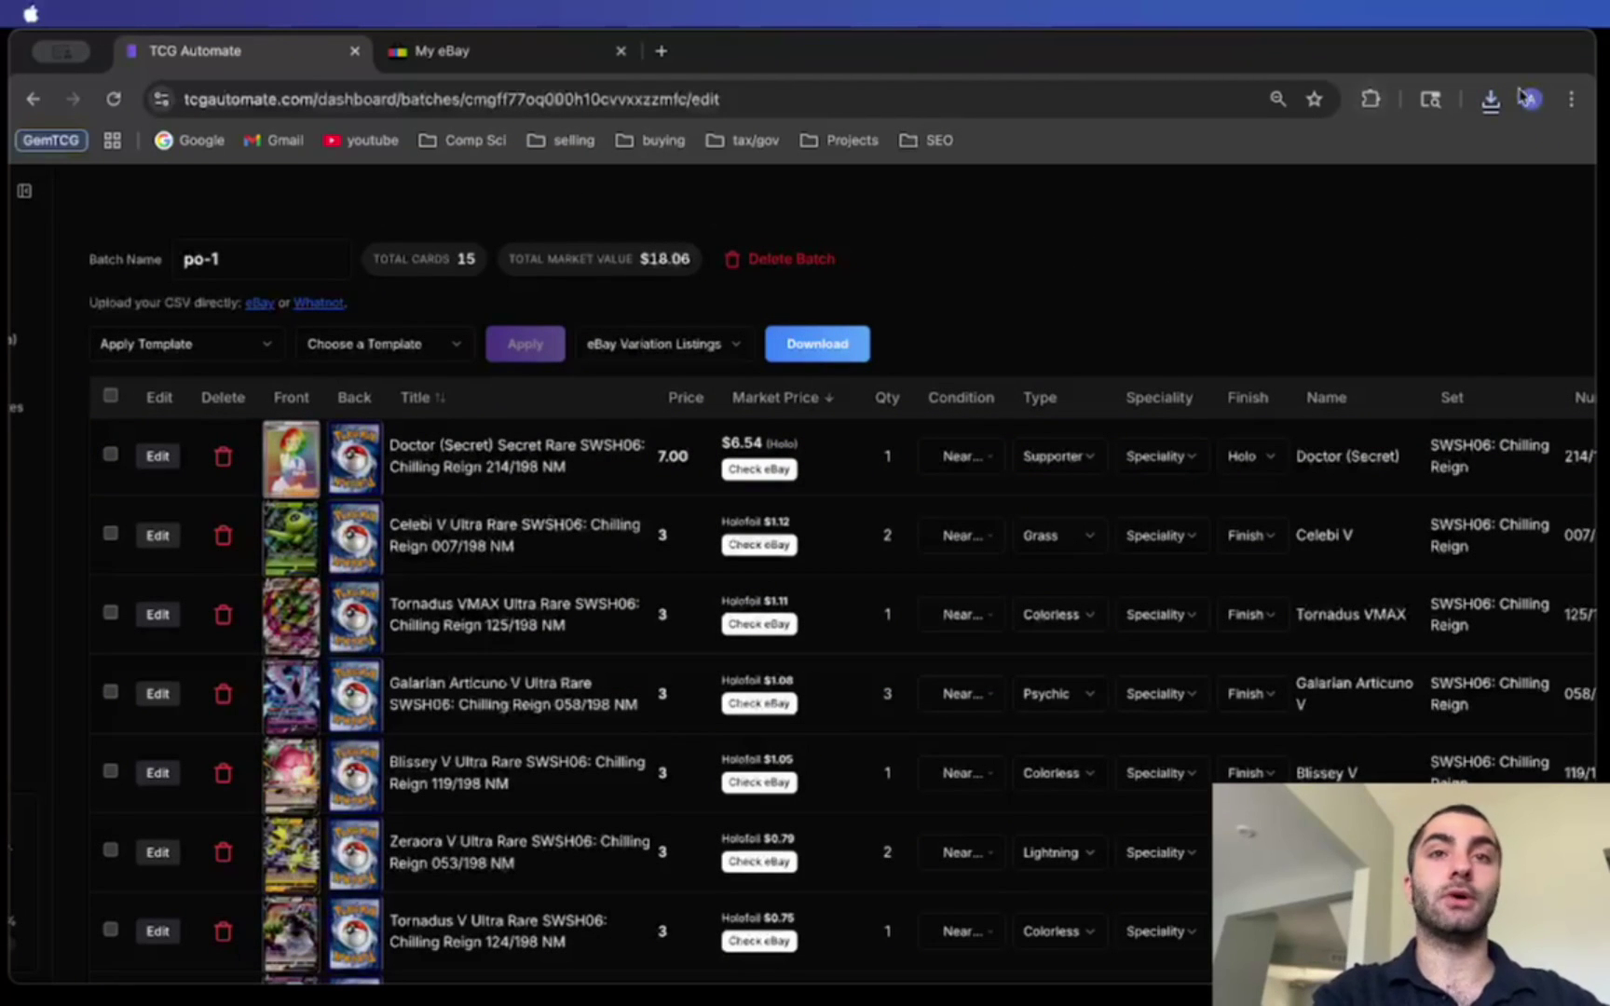
# Step: Open eBay's file upload page, select po-1.csv from Downloads for upload, cancel, and return to the batch in TCG Automate
pyautogui.click(261, 308)
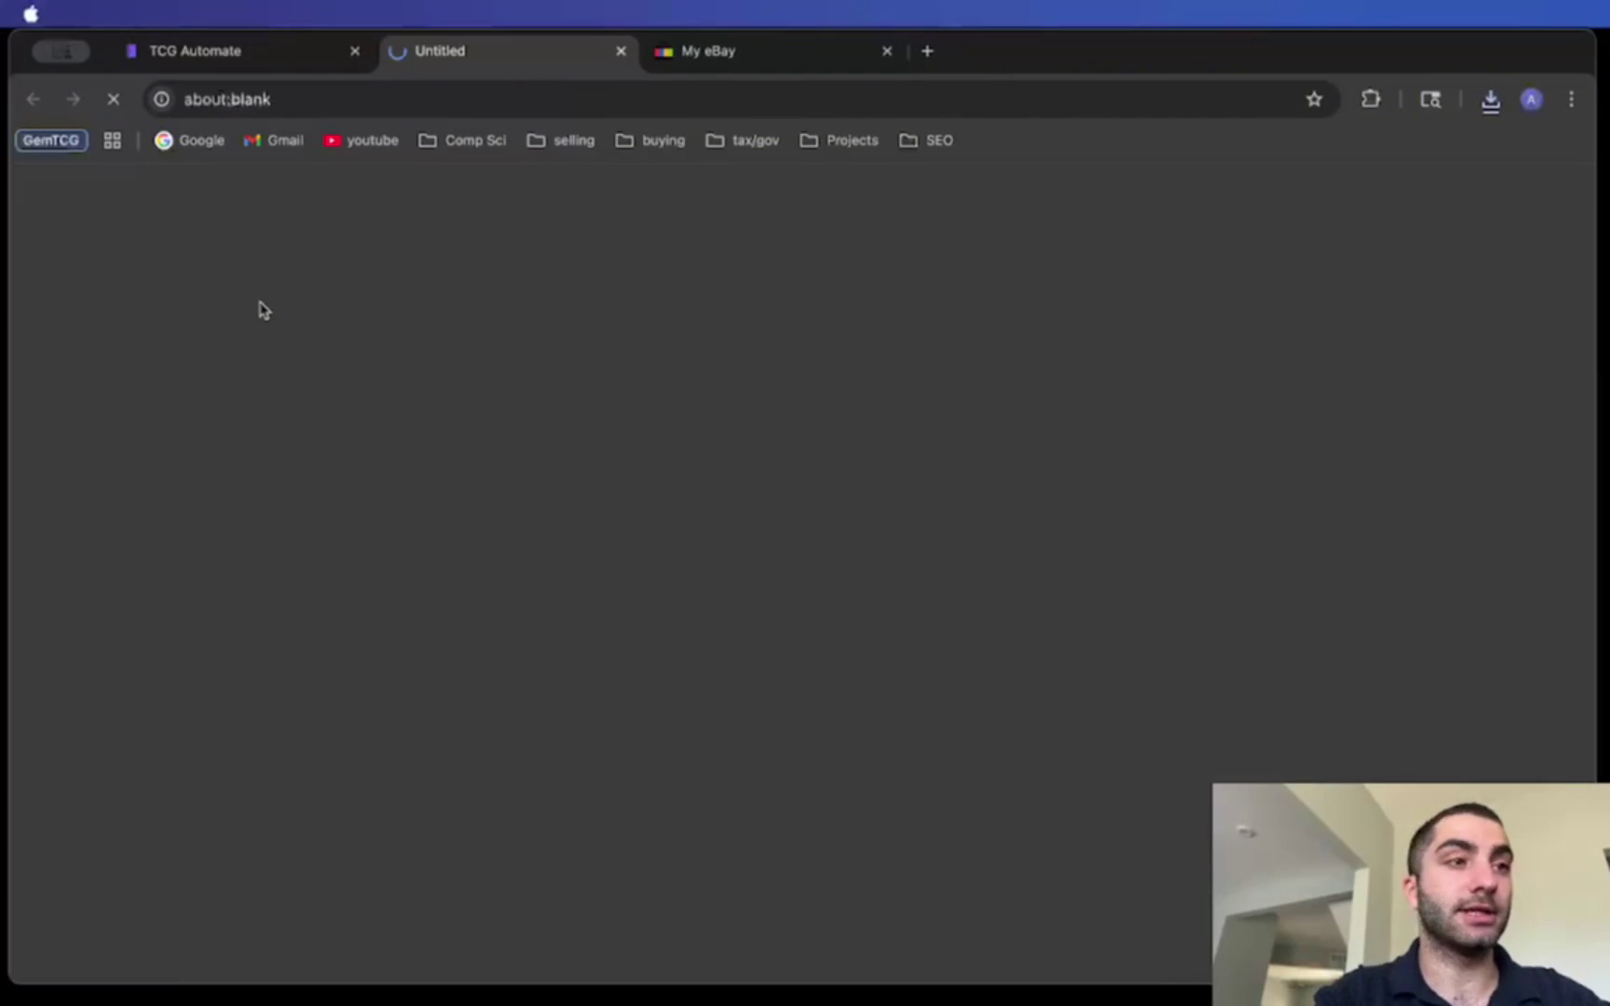
pyautogui.scroll(-3, 733, 485)
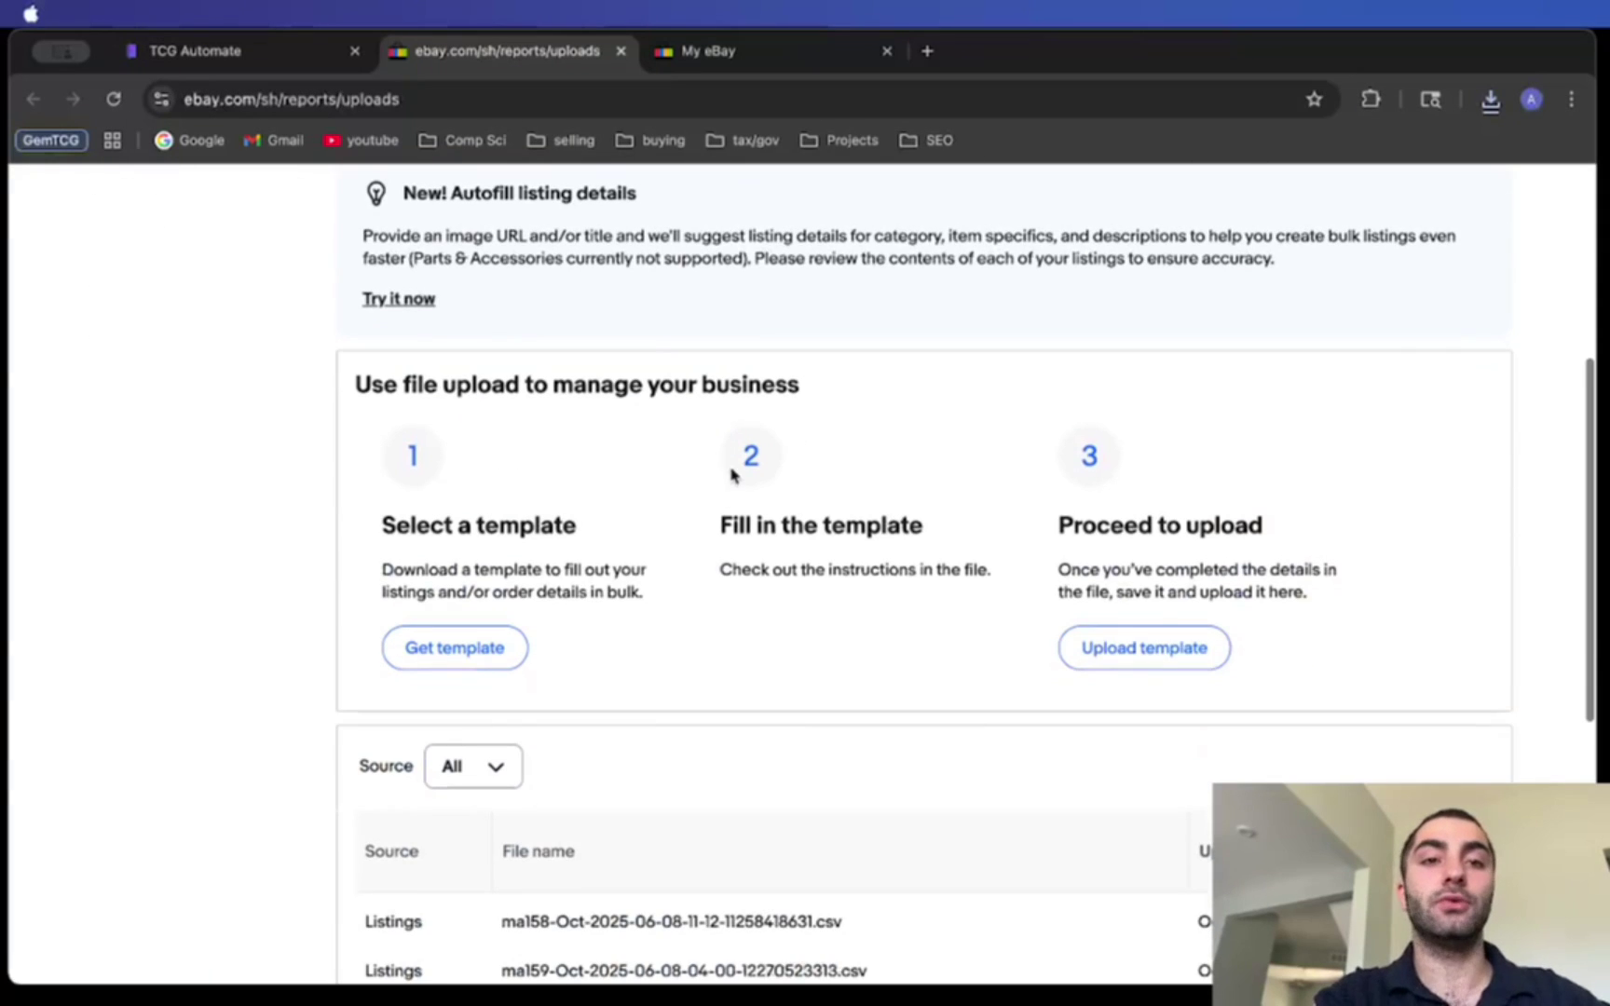
pyautogui.click(1131, 668)
pyautogui.click(977, 810)
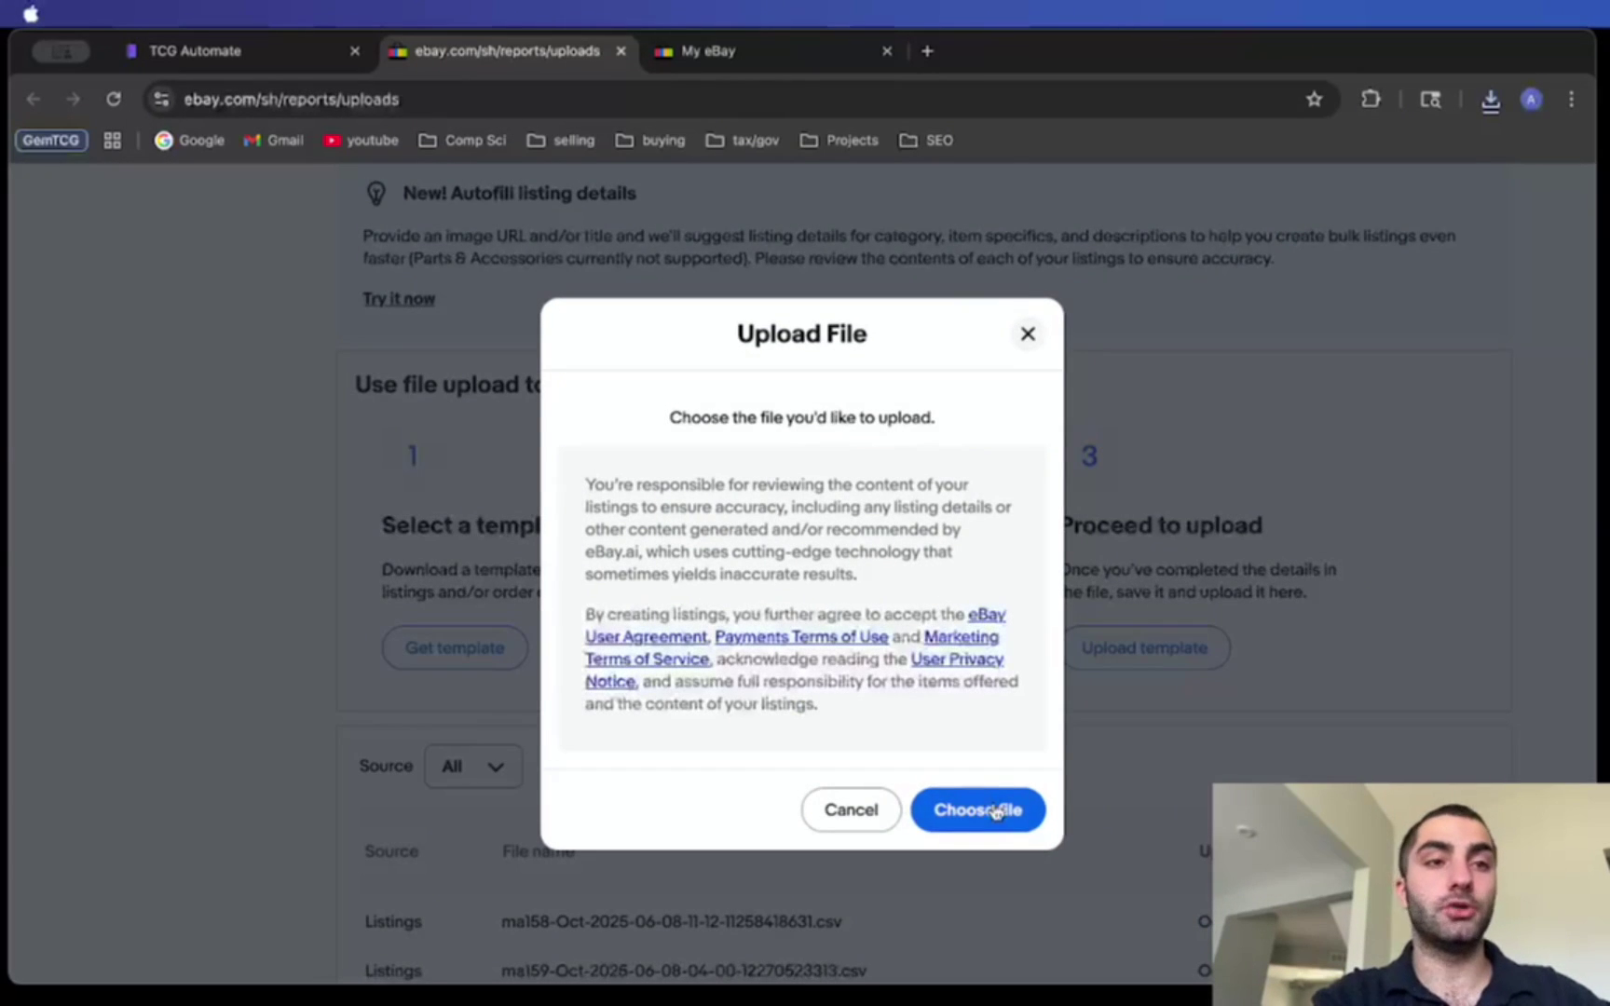
pyautogui.click(885, 284)
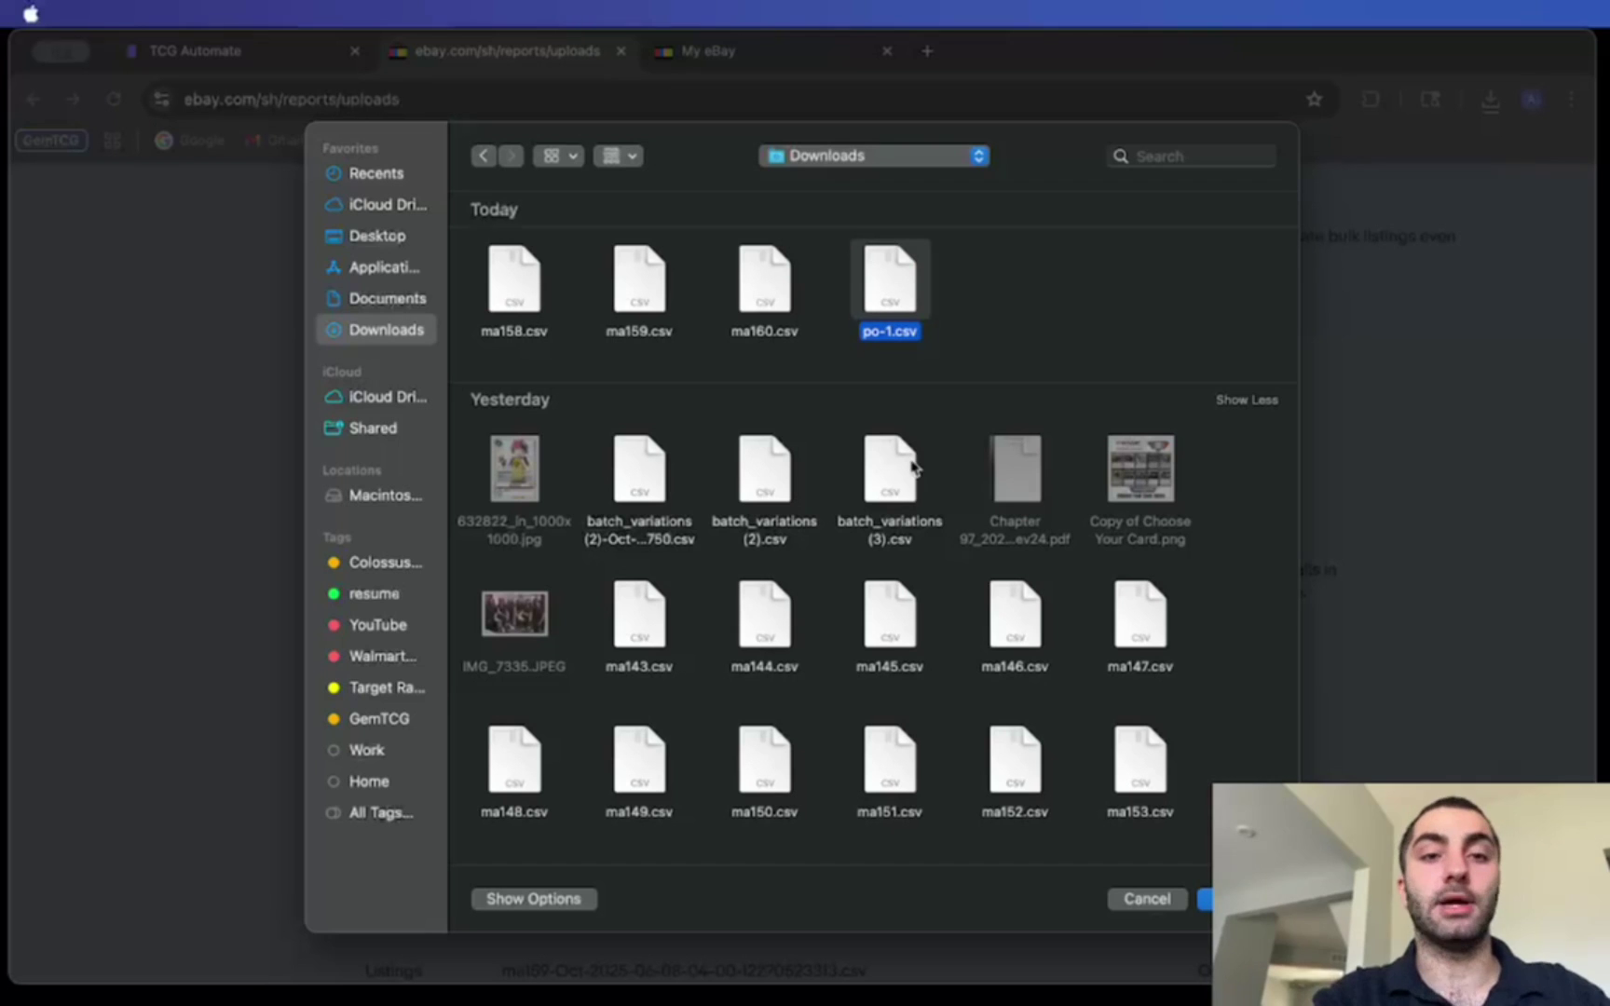
pyautogui.click(1146, 899)
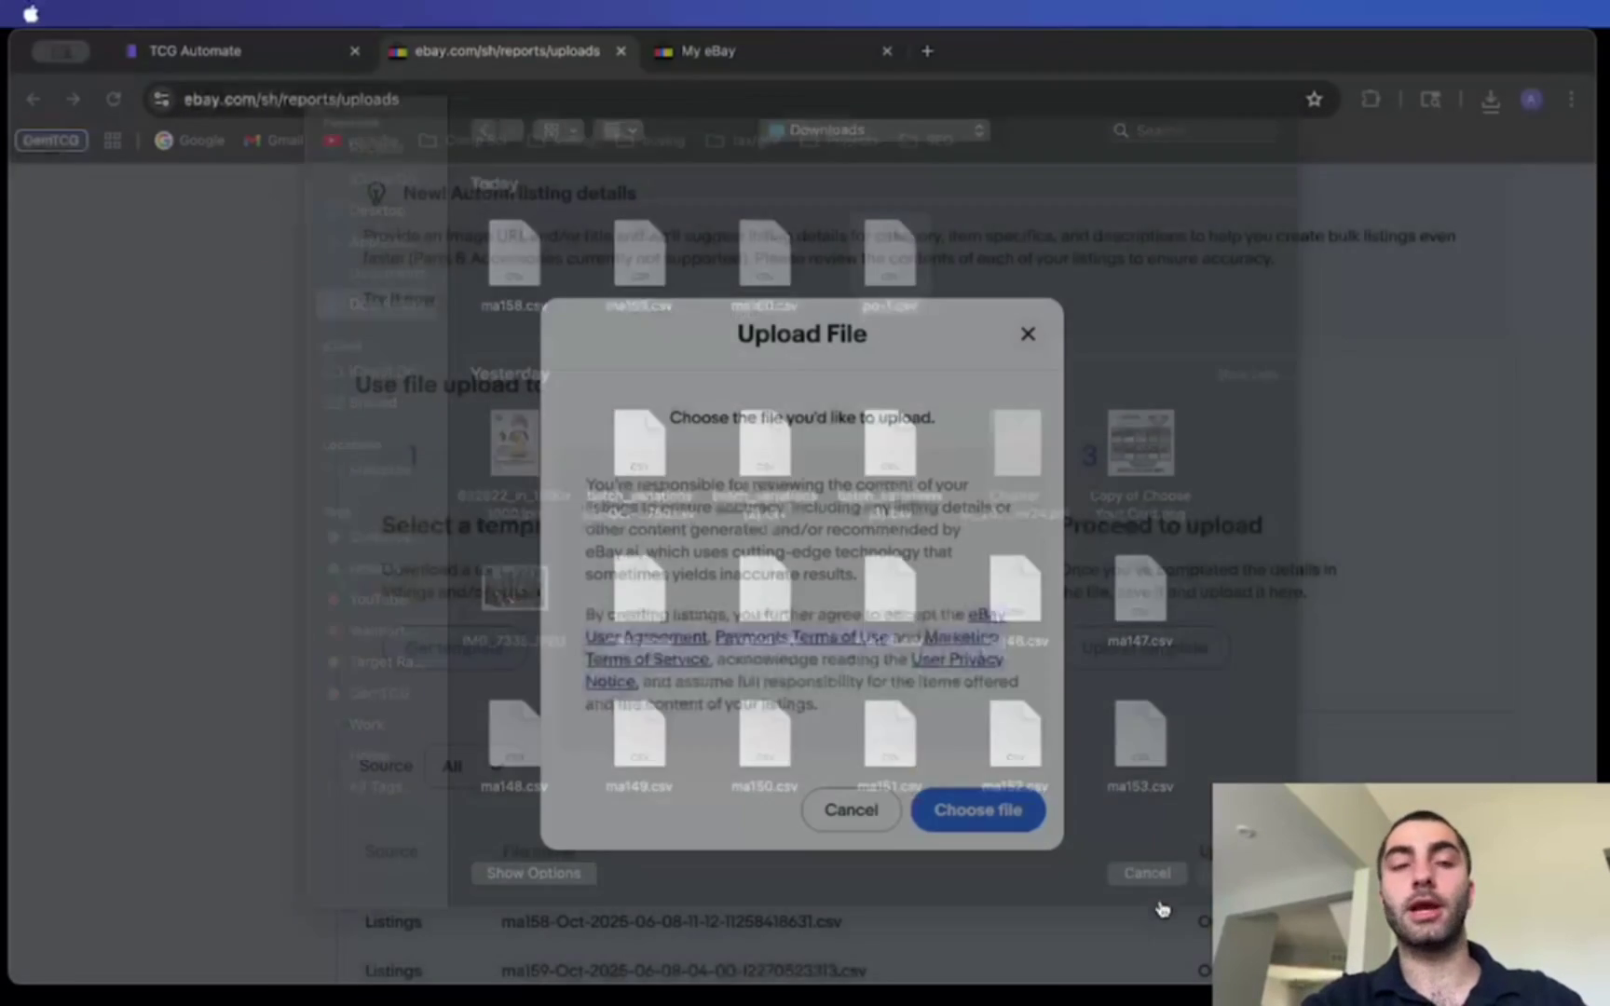
pyautogui.click(1027, 334)
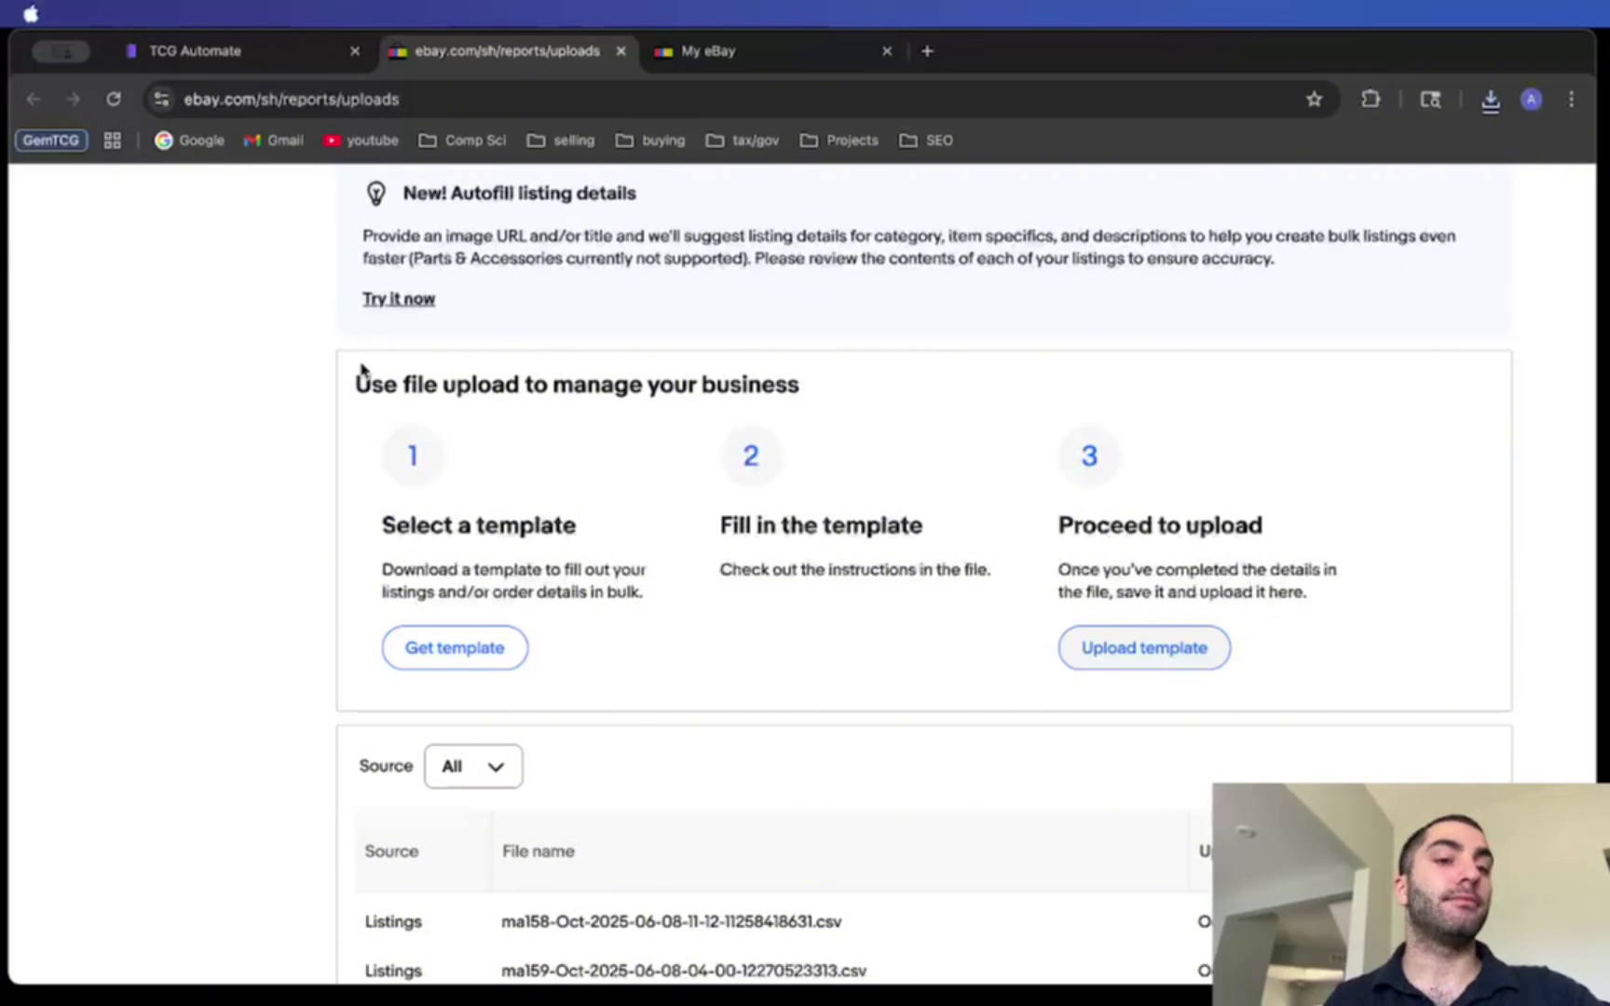
pyautogui.click(203, 51)
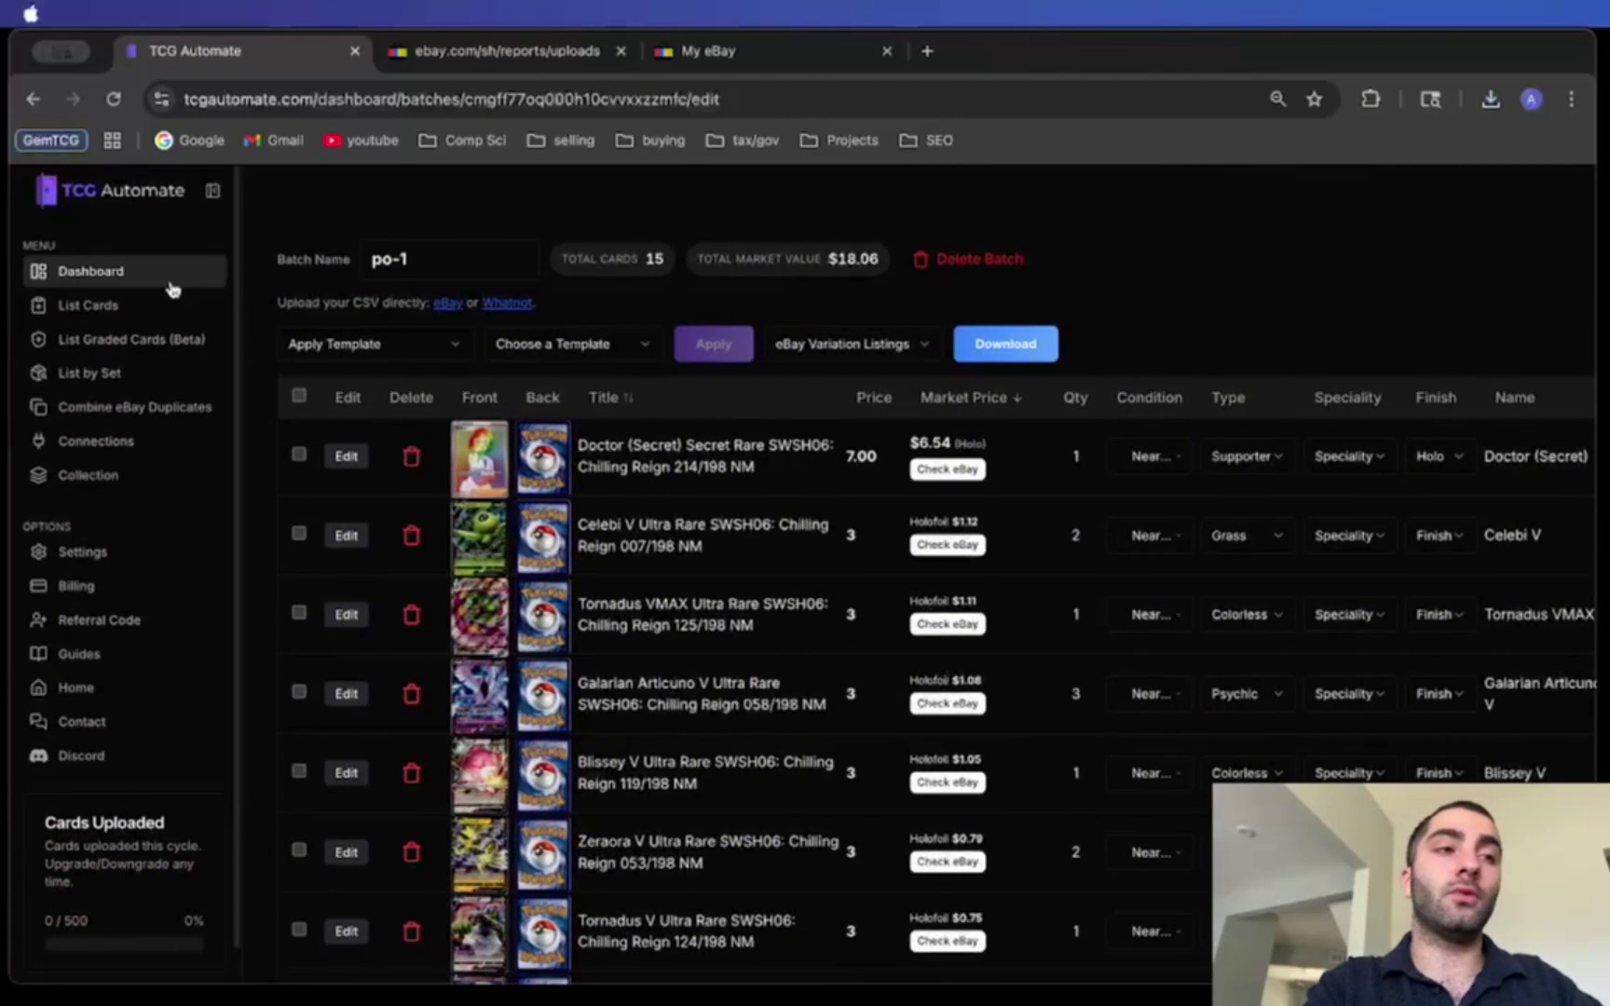